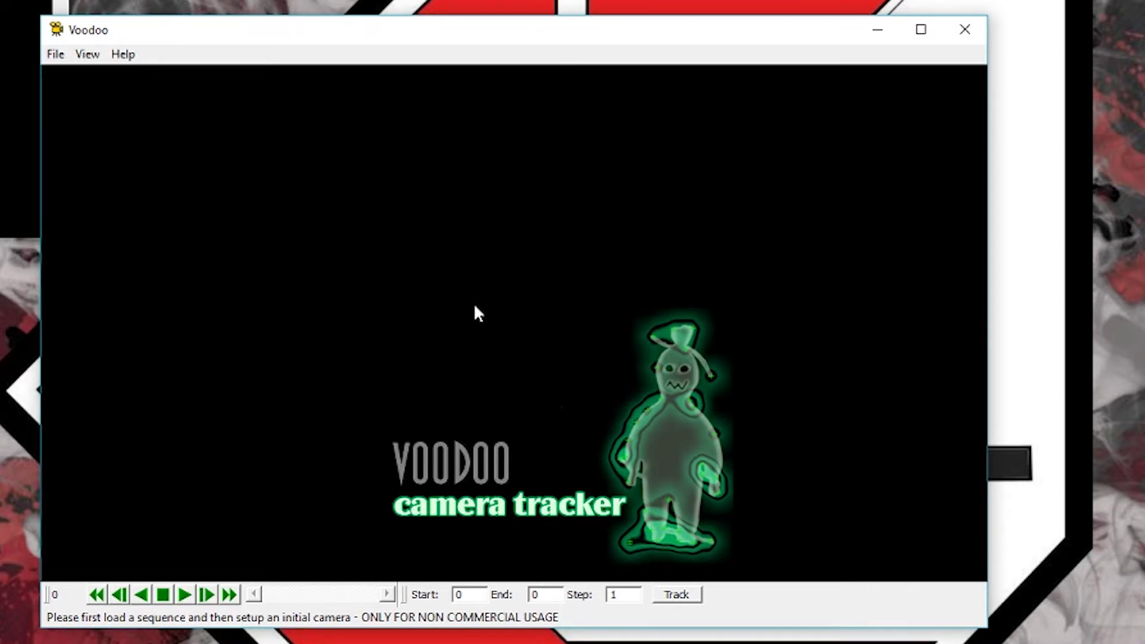
Load the camtest###.png sequence from the Camera Match Test PNG folder, frames 0 to 147, not interlaced, with free move as move type
{"action": "left_click", "coordinate": [57, 55]}
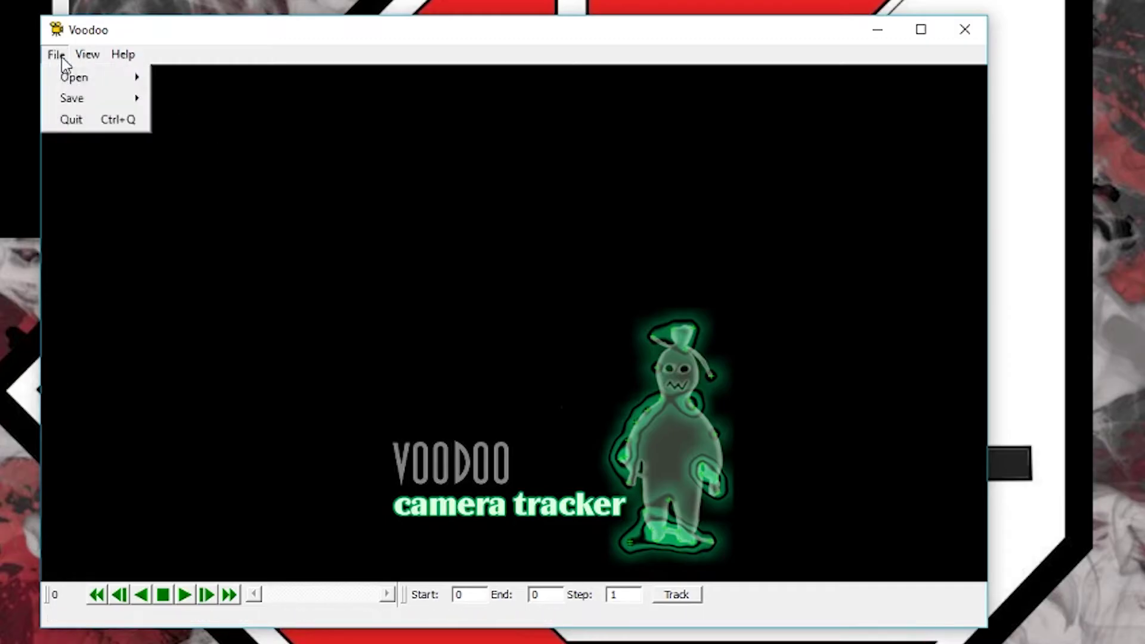
{"action": "mouse_move", "coordinate": [74, 78]}
{"action": "left_click", "coordinate": [180, 84]}
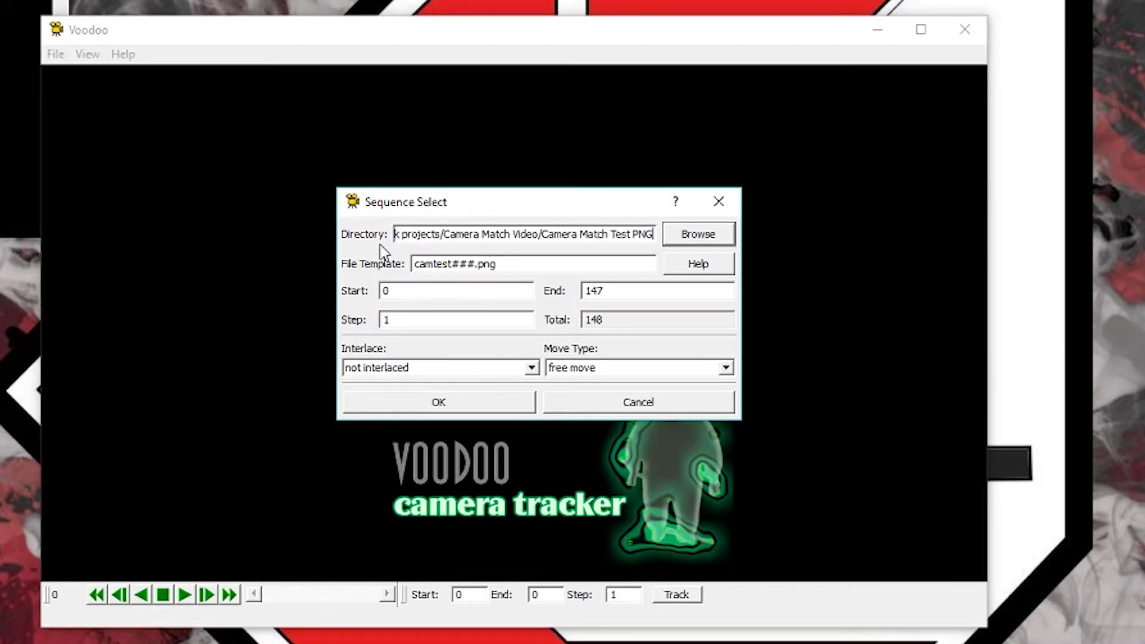
{"action": "left_click", "coordinate": [476, 292]}
{"action": "left_click", "coordinate": [590, 367]}
{"action": "left_click", "coordinate": [587, 369]}
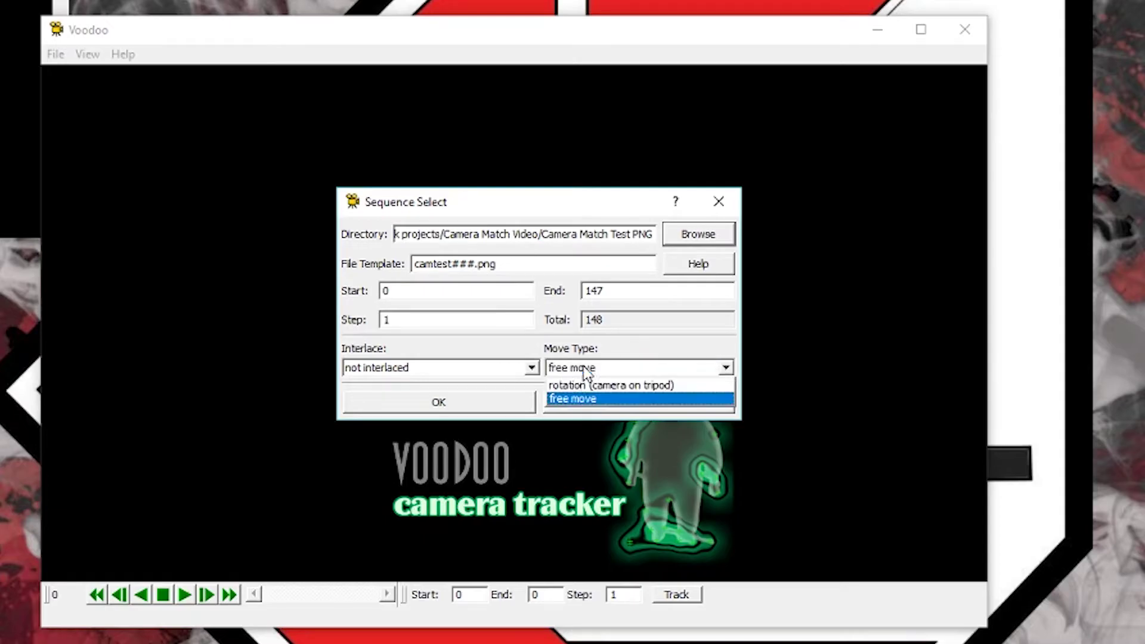
{"action": "left_click", "coordinate": [577, 399]}
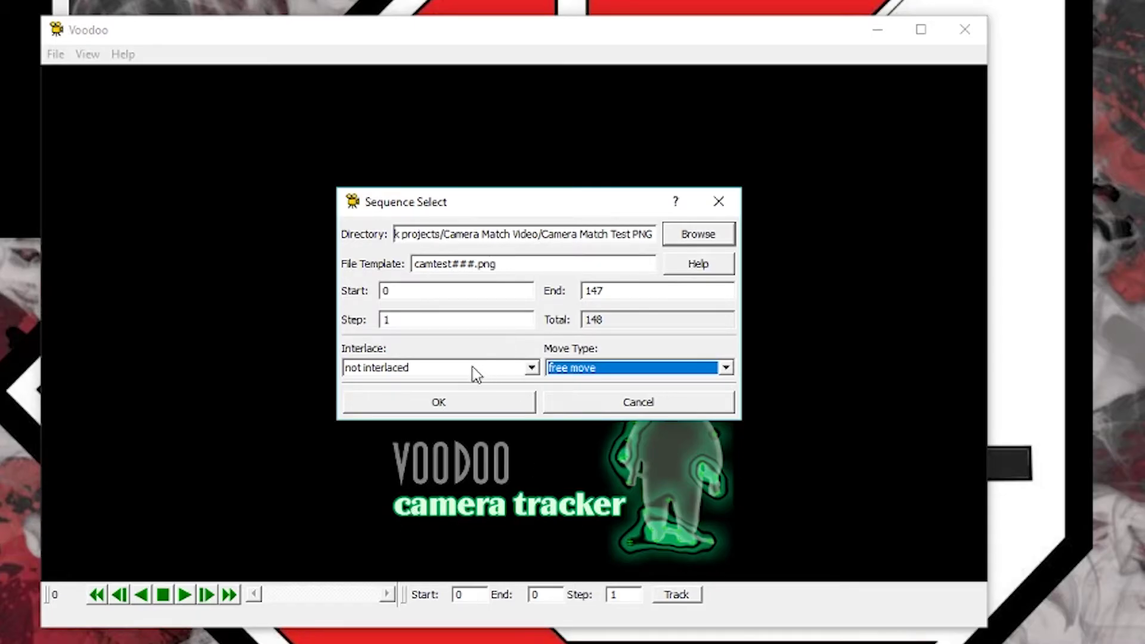
{"action": "left_click", "coordinate": [478, 403]}
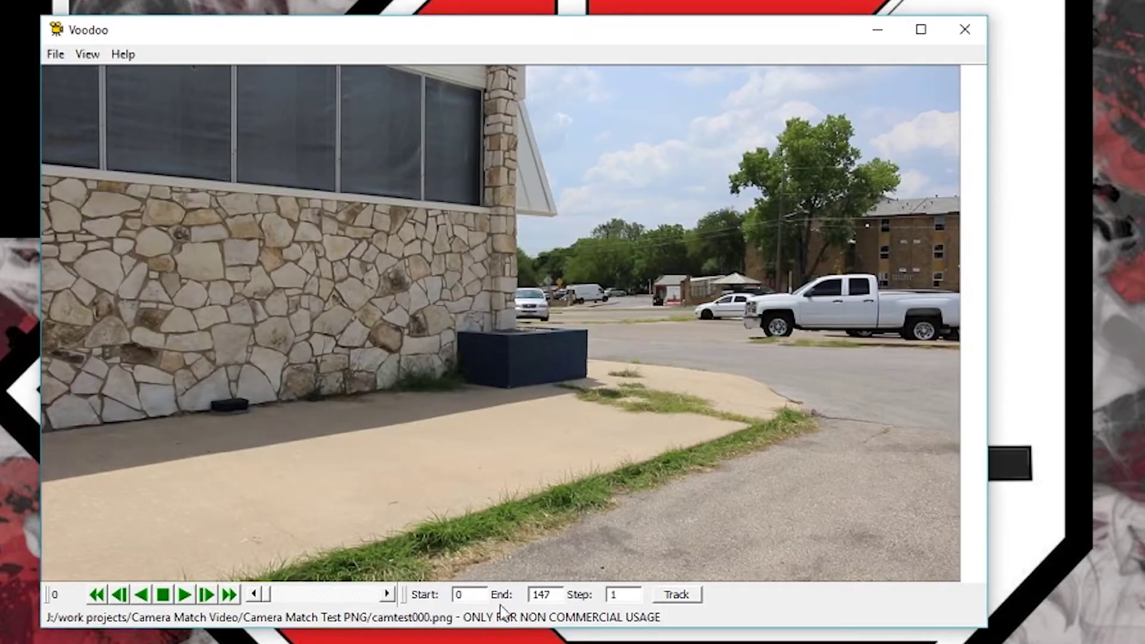
Preview the loaded footage and run camera tracking on frames 0 to 147 with a step of 1
{"action": "left_click", "coordinate": [185, 595]}
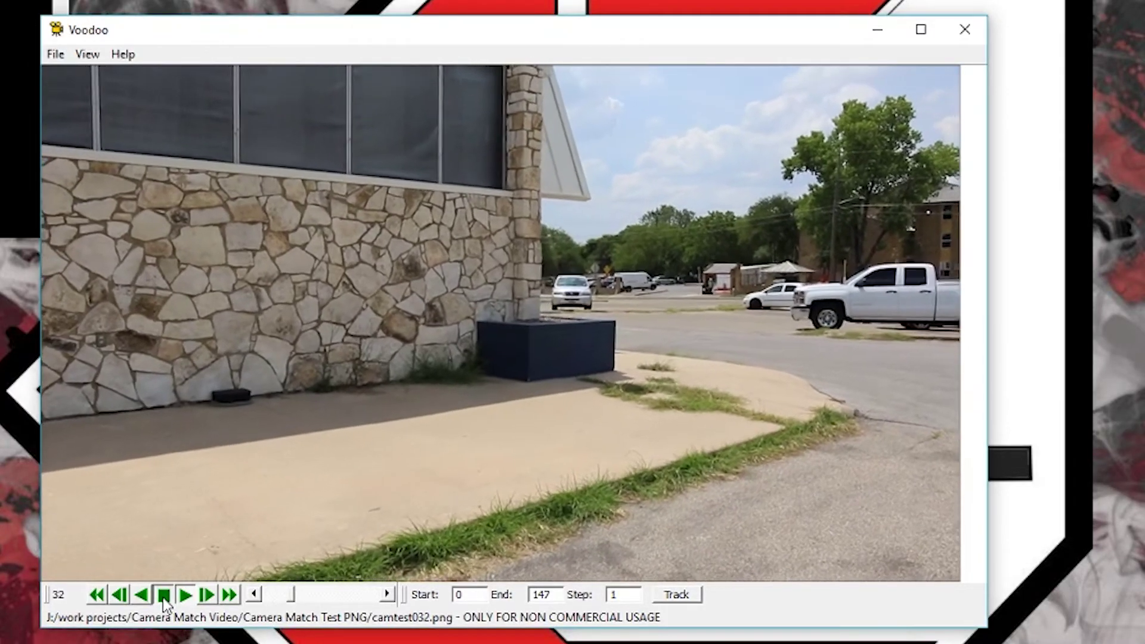
{"action": "left_click", "coordinate": [163, 598]}
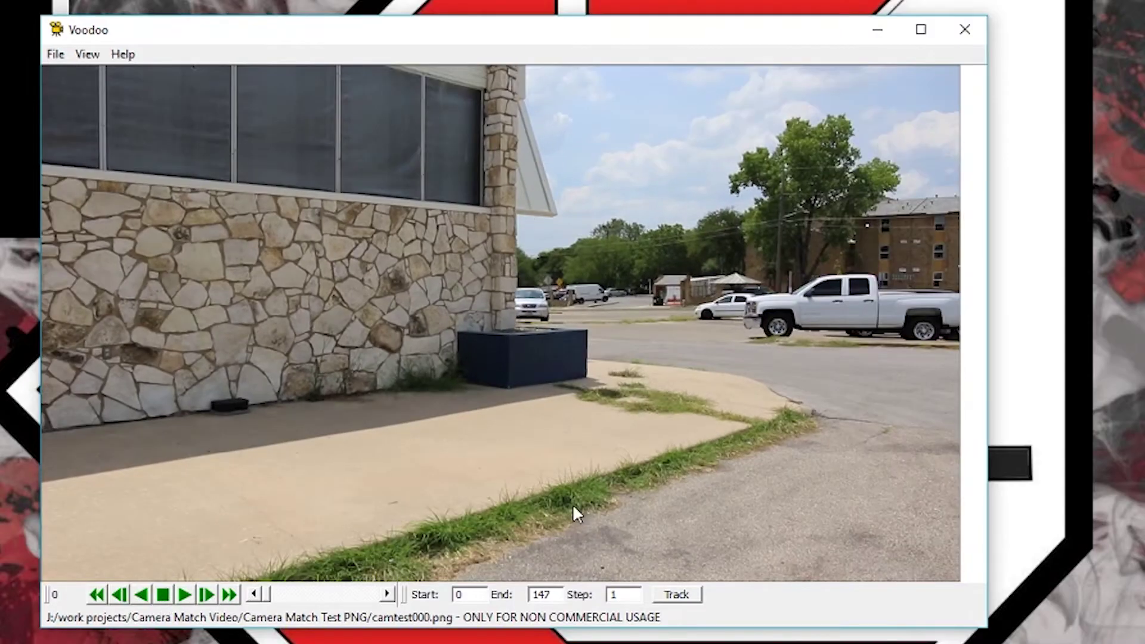
{"action": "left_click", "coordinate": [678, 596]}
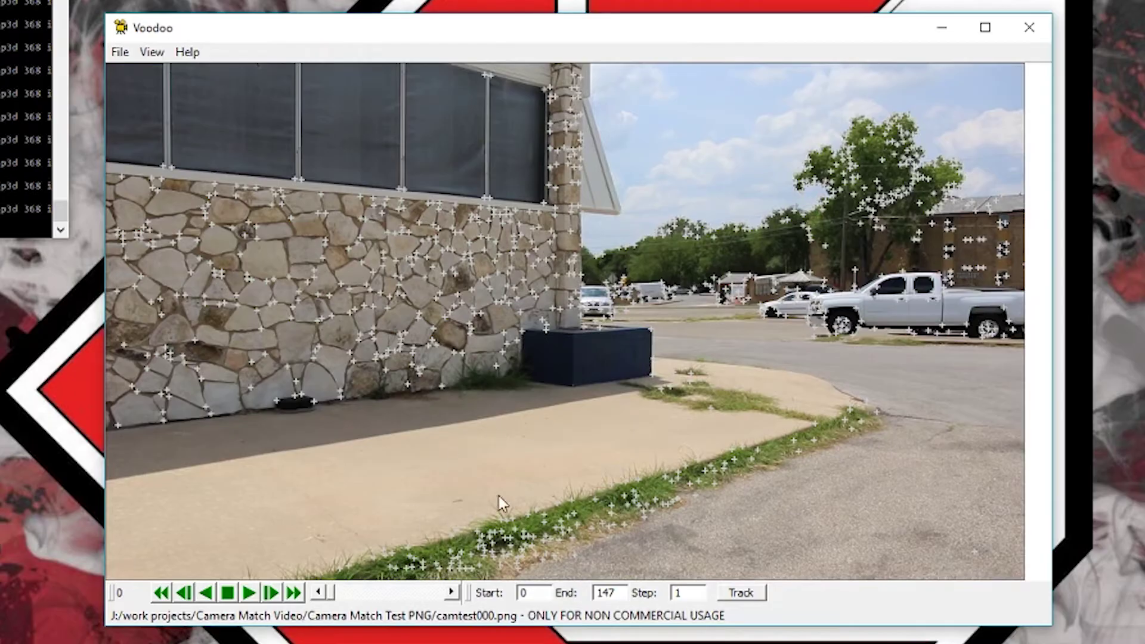
Play back the tracked footage and review the detection and estimation module settings without changing them
{"action": "left_click", "coordinate": [250, 593]}
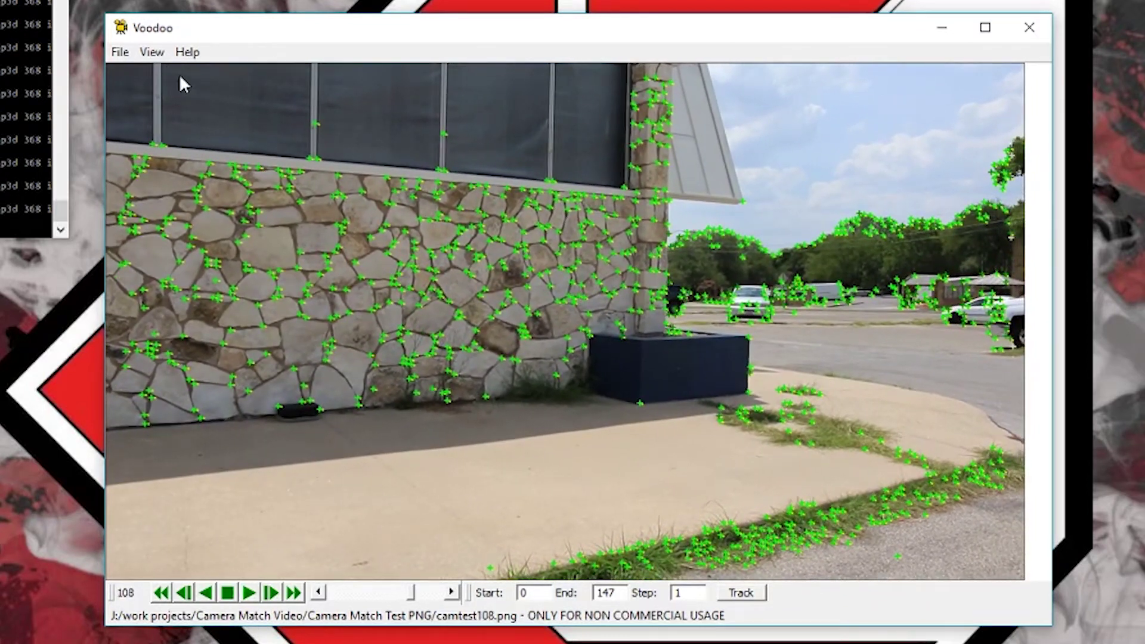
{"action": "left_click", "coordinate": [152, 52]}
{"action": "left_click", "coordinate": [170, 74]}
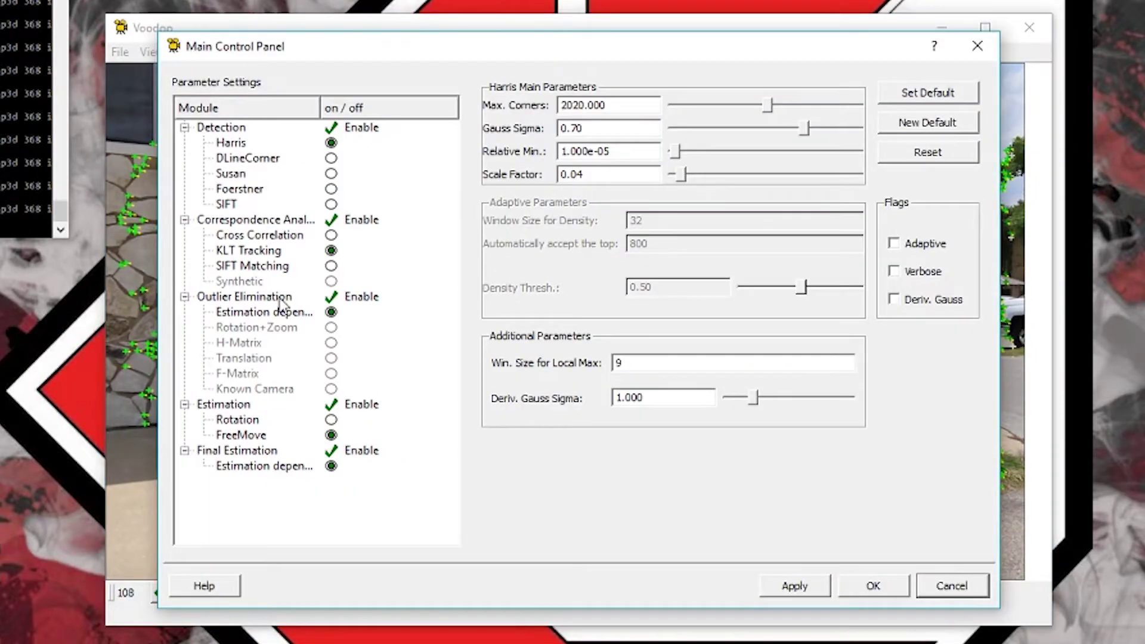
{"action": "left_click", "coordinate": [976, 585]}
Examine the draw options for feature points, residuals and scene objects, leaving them without applying changes
{"action": "left_click", "coordinate": [154, 53]}
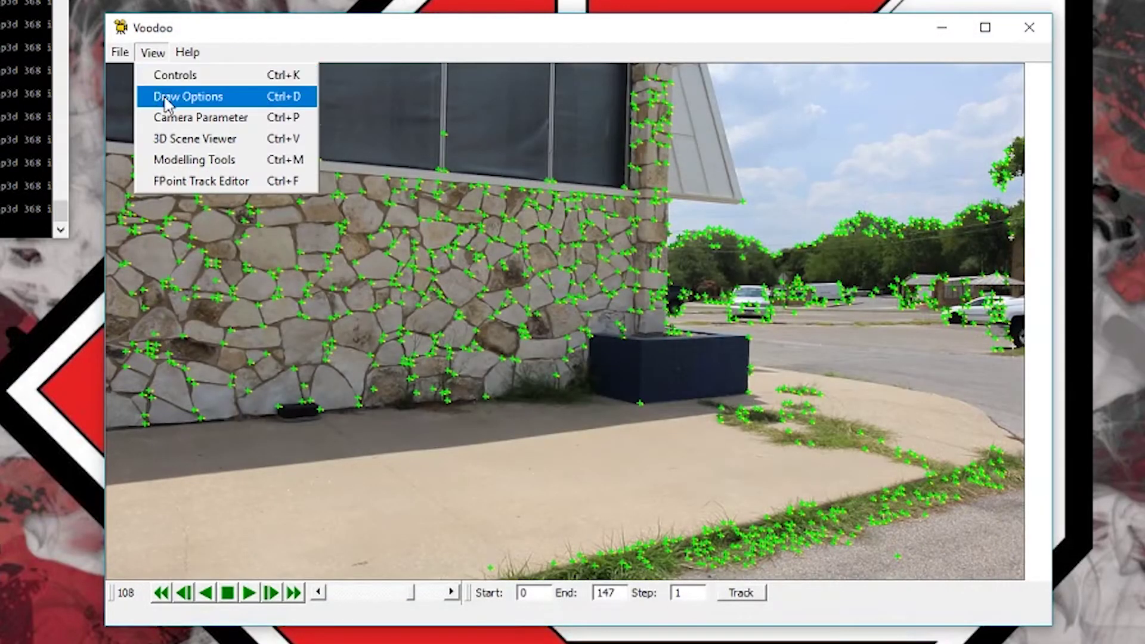
{"action": "left_click", "coordinate": [168, 98]}
{"action": "scroll", "coordinate": [633, 167], "scroll_direction": "down", "scroll_amount": 1}
{"action": "left_click_drag", "start_coordinate": [632, 173], "coordinate": [636, 141]}
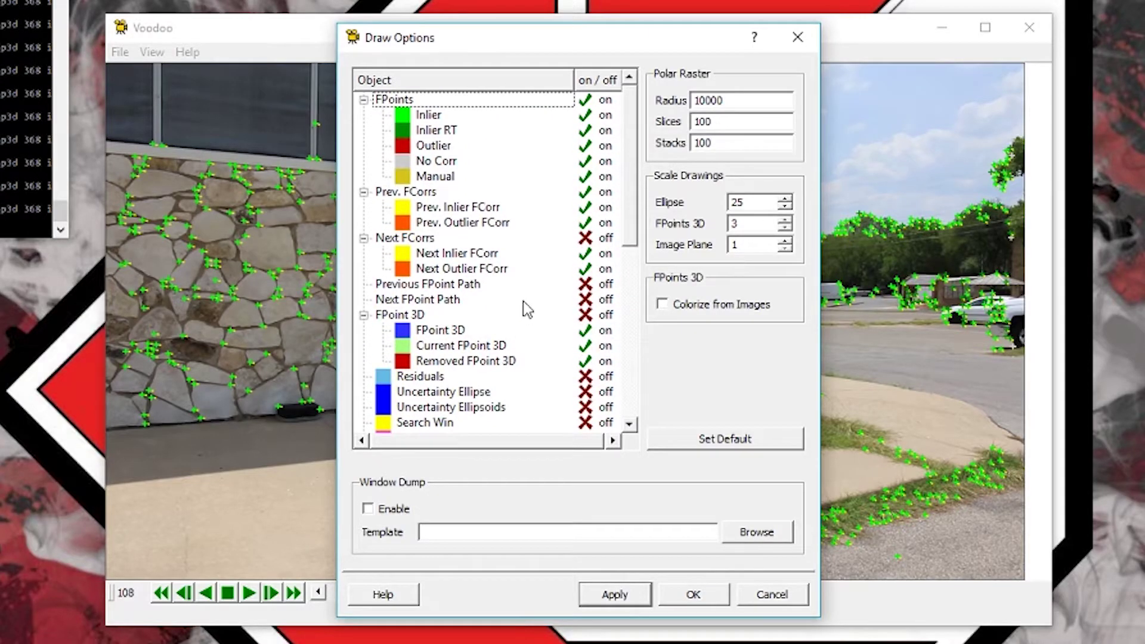
{"action": "scroll", "coordinate": [525, 307], "scroll_direction": "down", "scroll_amount": 3}
{"action": "left_click", "coordinate": [446, 237]}
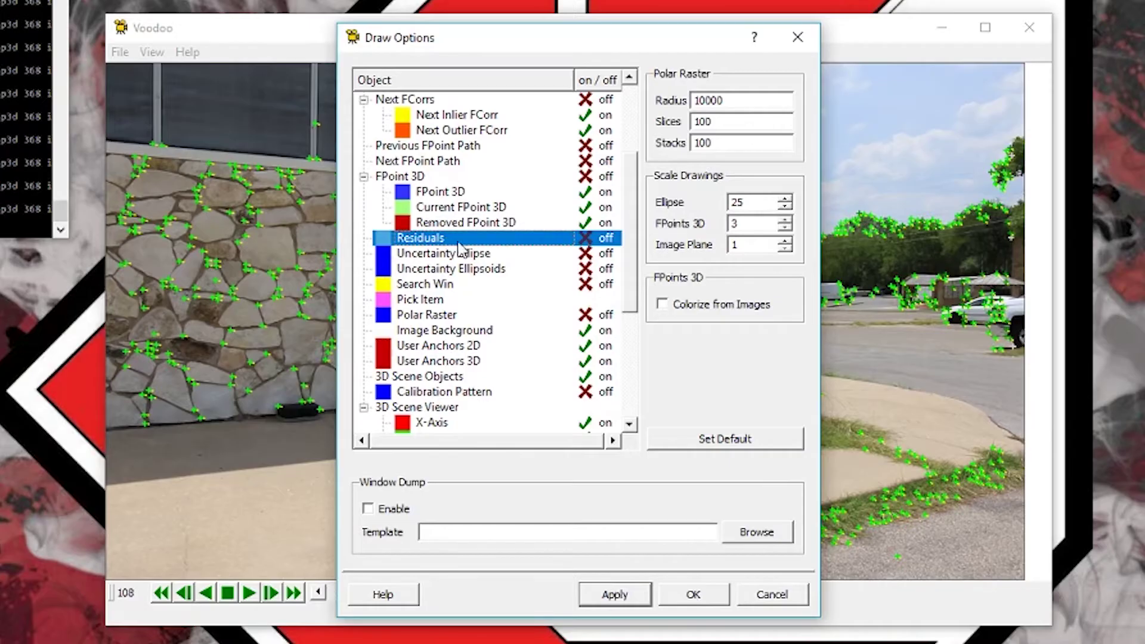
{"action": "double_click", "coordinate": [458, 244]}
{"action": "left_click", "coordinate": [801, 144]}
{"action": "left_click", "coordinate": [793, 595]}
Examine the solved camera's general, advanced and position parameters, including the extended CAHV values
{"action": "left_click", "coordinate": [152, 53]}
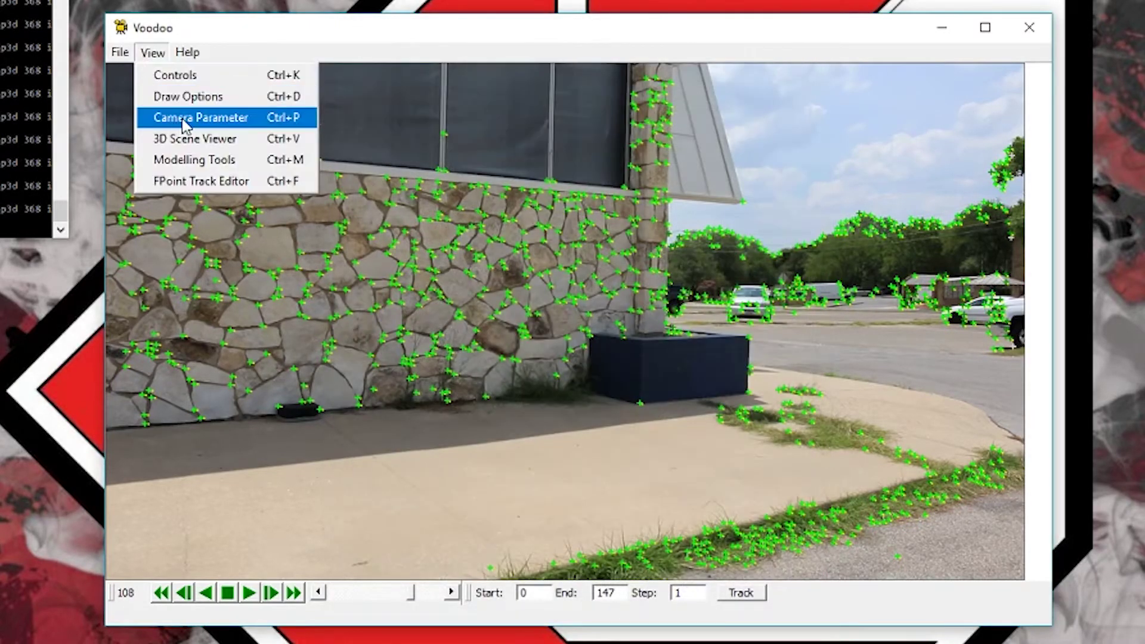
{"action": "left_click", "coordinate": [185, 120]}
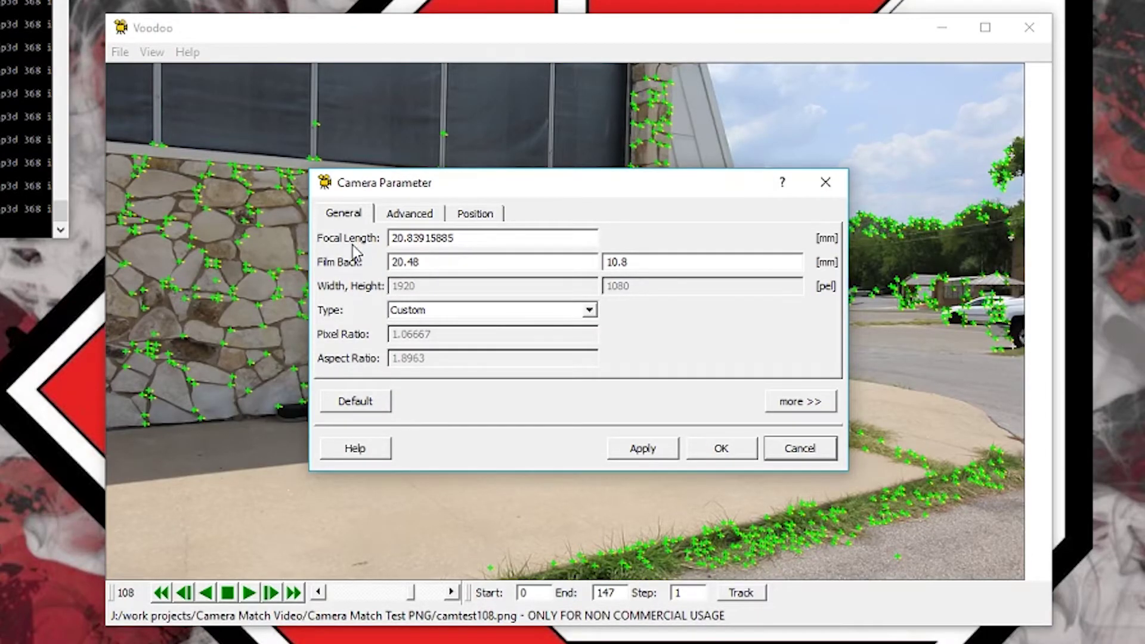
{"action": "left_click_drag", "start_coordinate": [391, 239], "coordinate": [499, 242]}
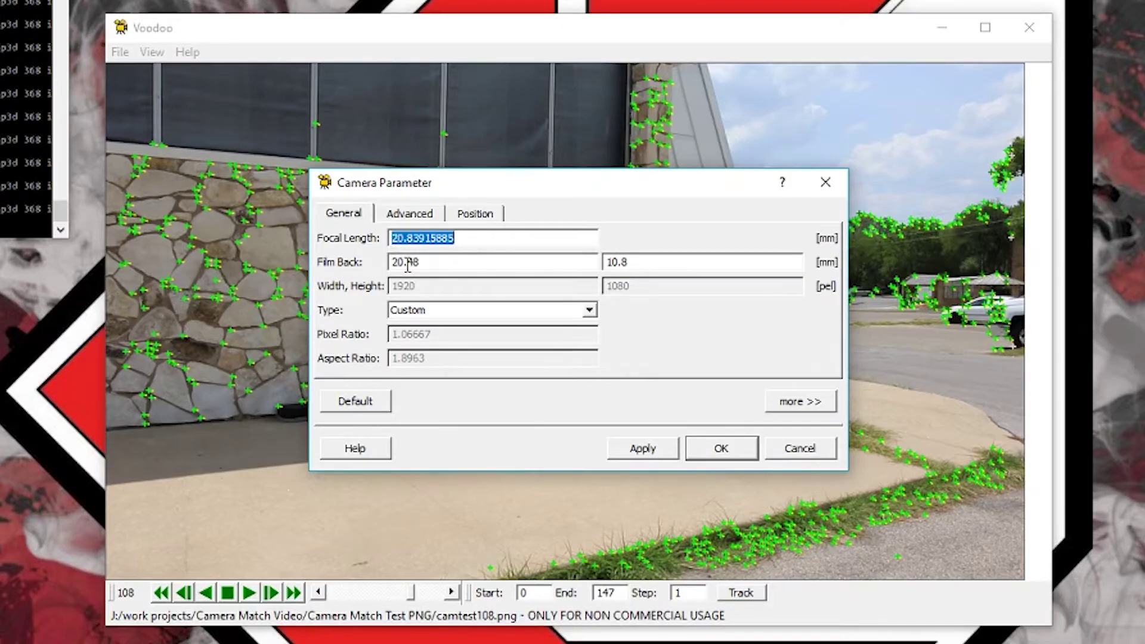
{"action": "left_click", "coordinate": [476, 262]}
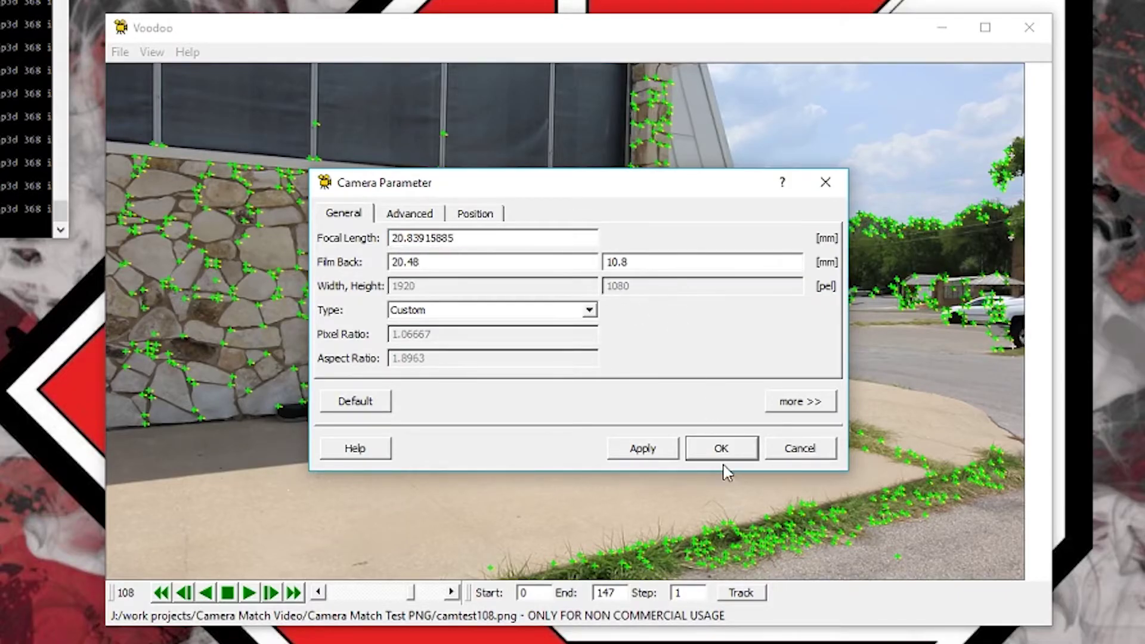
{"action": "left_click", "coordinate": [406, 216]}
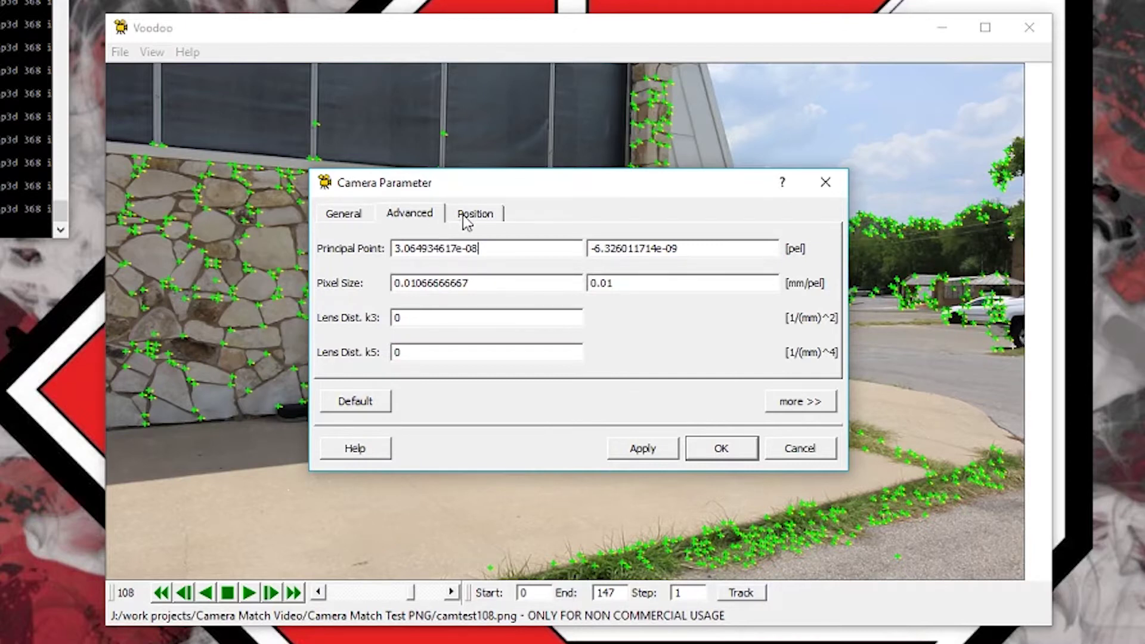
{"action": "left_click", "coordinate": [471, 215]}
{"action": "left_click", "coordinate": [797, 406]}
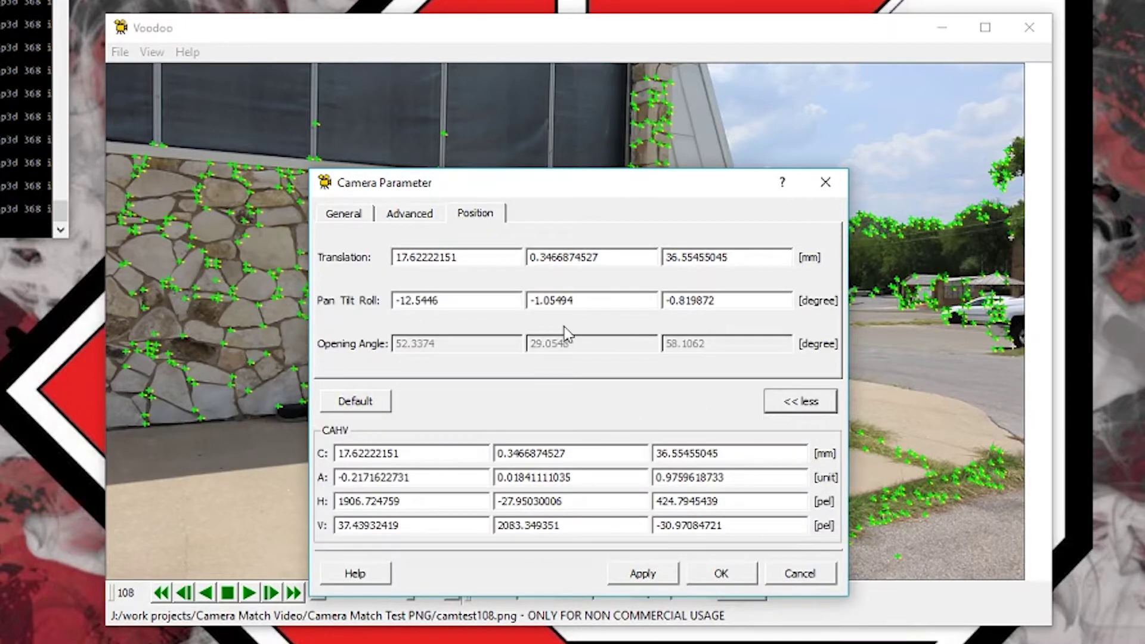
{"action": "left_click", "coordinate": [804, 576]}
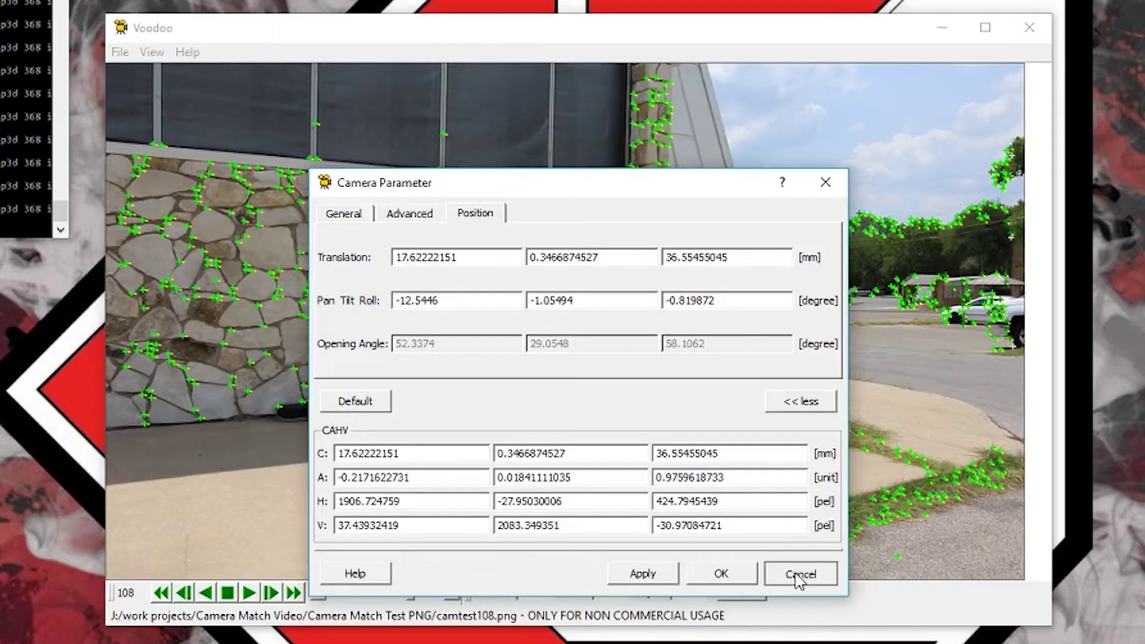
{"action": "left_click", "coordinate": [800, 577]}
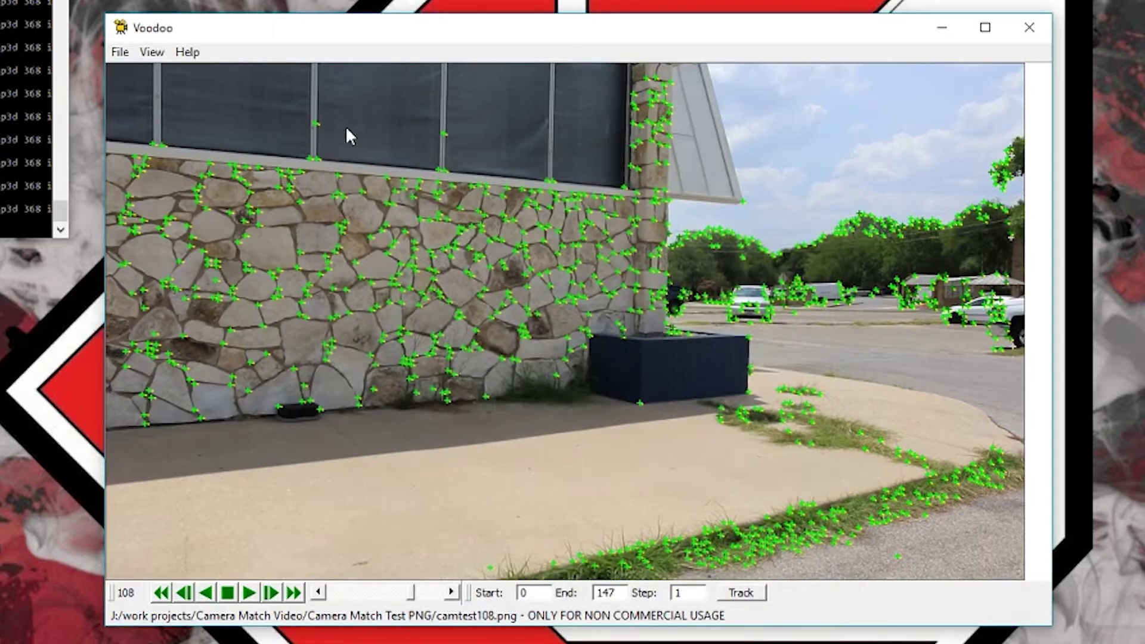
Inspect the tracked points and camera in the 3D scene viewer
{"action": "left_click", "coordinate": [149, 55]}
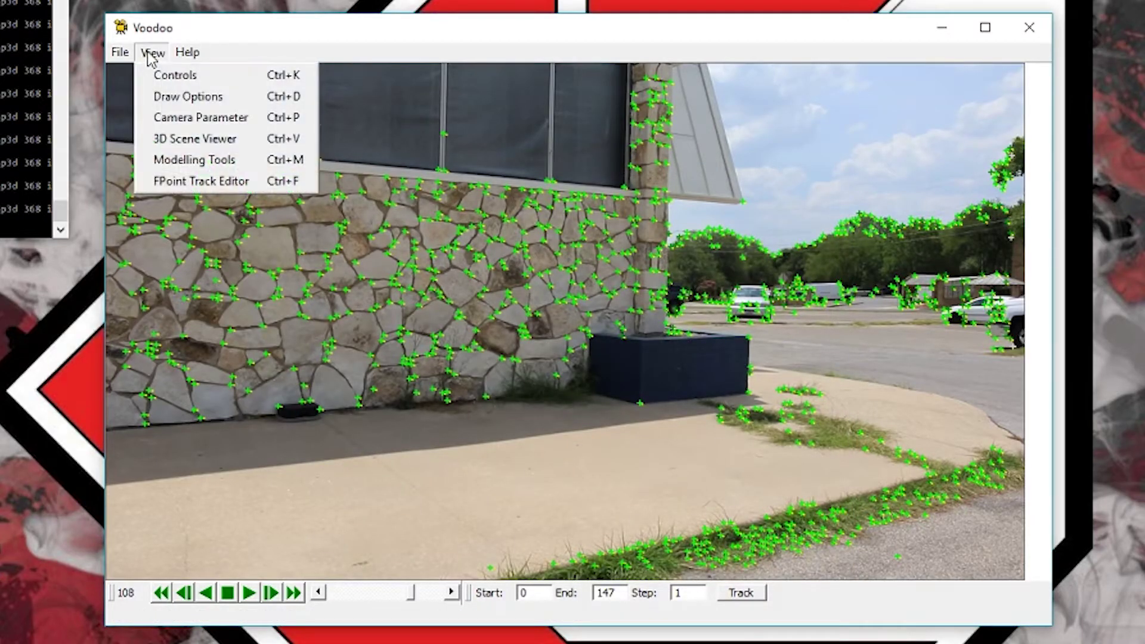
{"action": "left_click", "coordinate": [179, 140]}
{"action": "left_click_drag", "start_coordinate": [635, 11], "coordinate": [495, 7]}
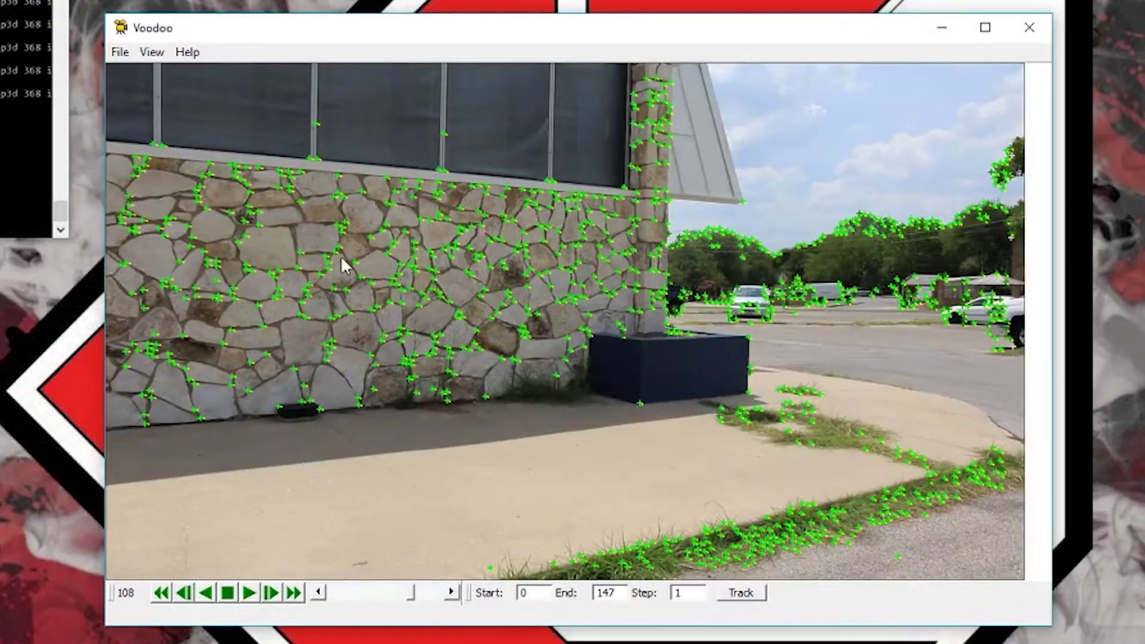
Return to the first frame, show the modelling tools and dock them on the opposite side of the footage
{"action": "left_click", "coordinate": [161, 593]}
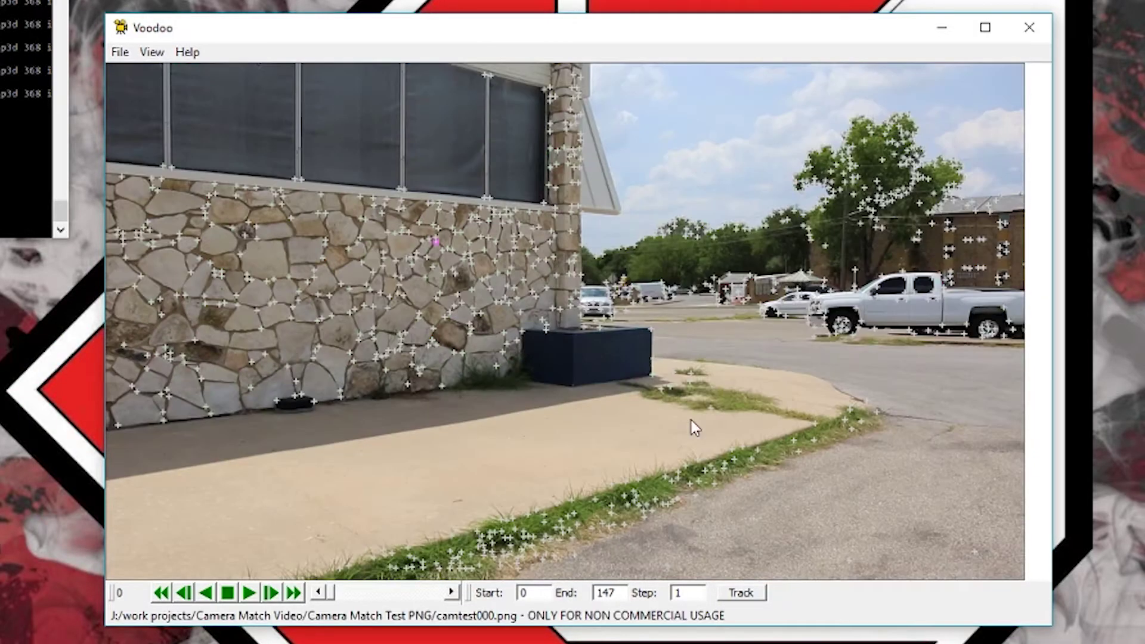
{"action": "left_click", "coordinate": [152, 52]}
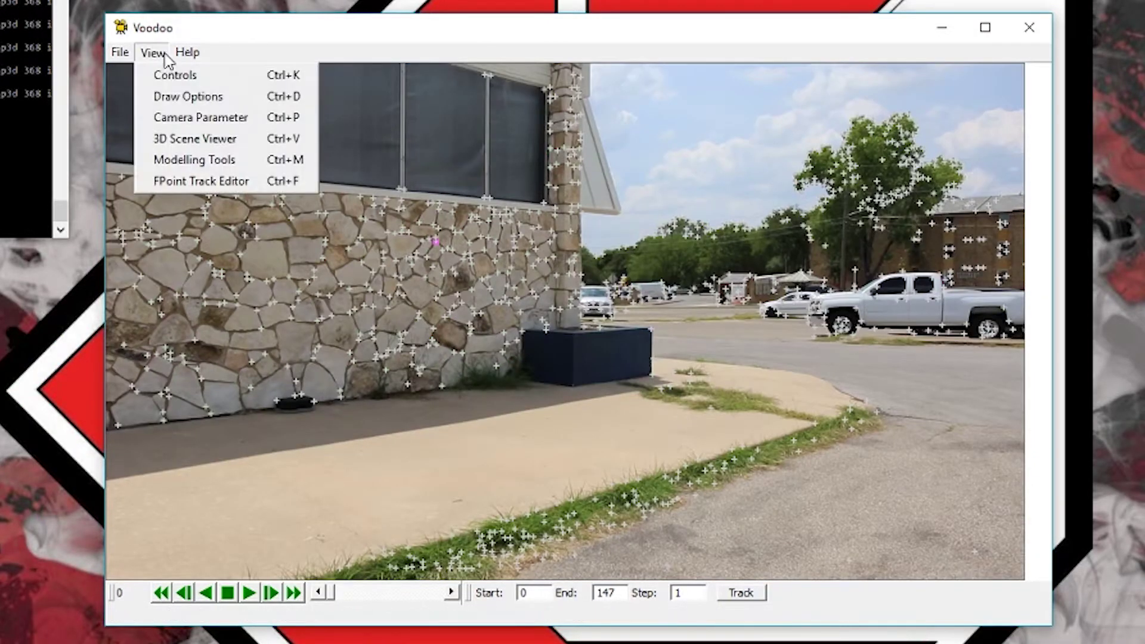
{"action": "left_click", "coordinate": [179, 161]}
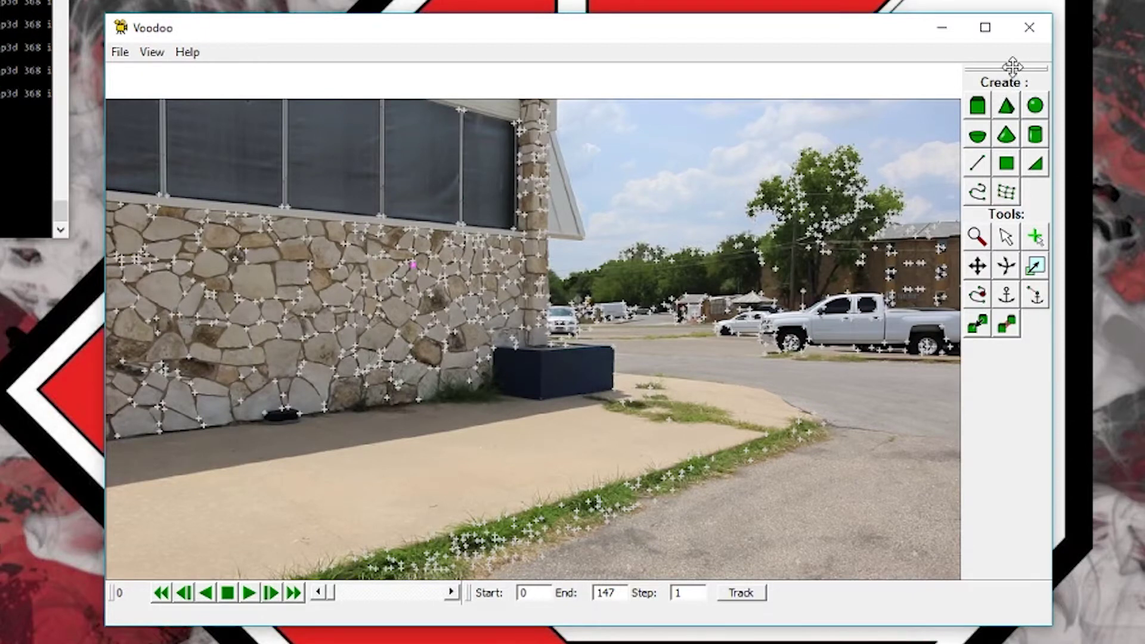
{"action": "left_click_drag", "start_coordinate": [1009, 71], "coordinate": [149, 70]}
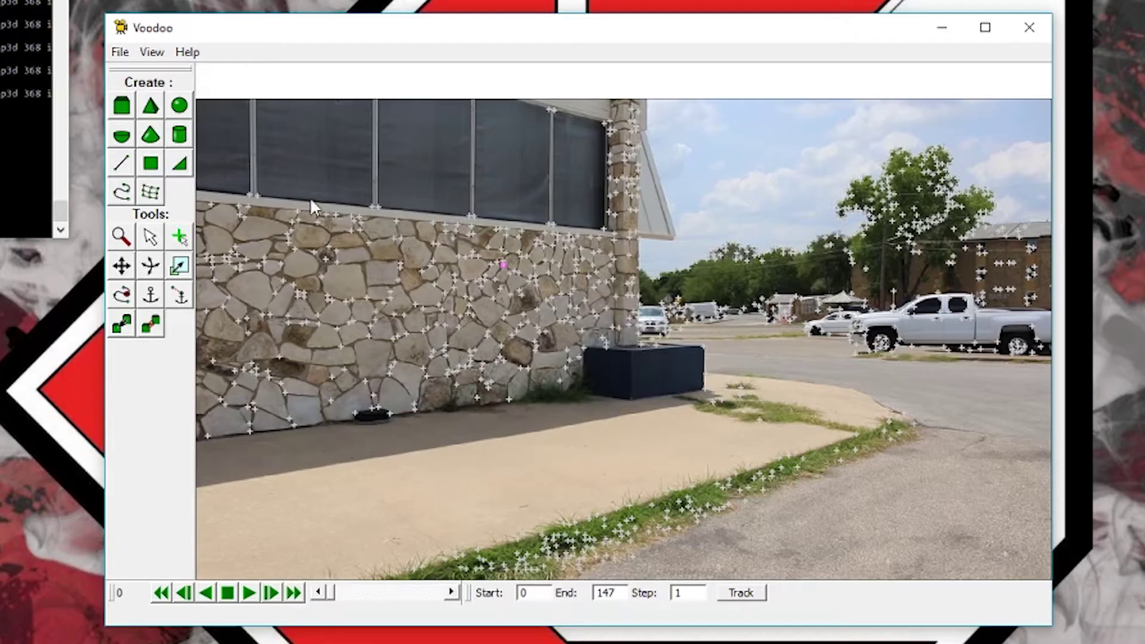
Create a test cube in the scene and play the tracked footage to check how it follows the camera
{"action": "left_click", "coordinate": [122, 108]}
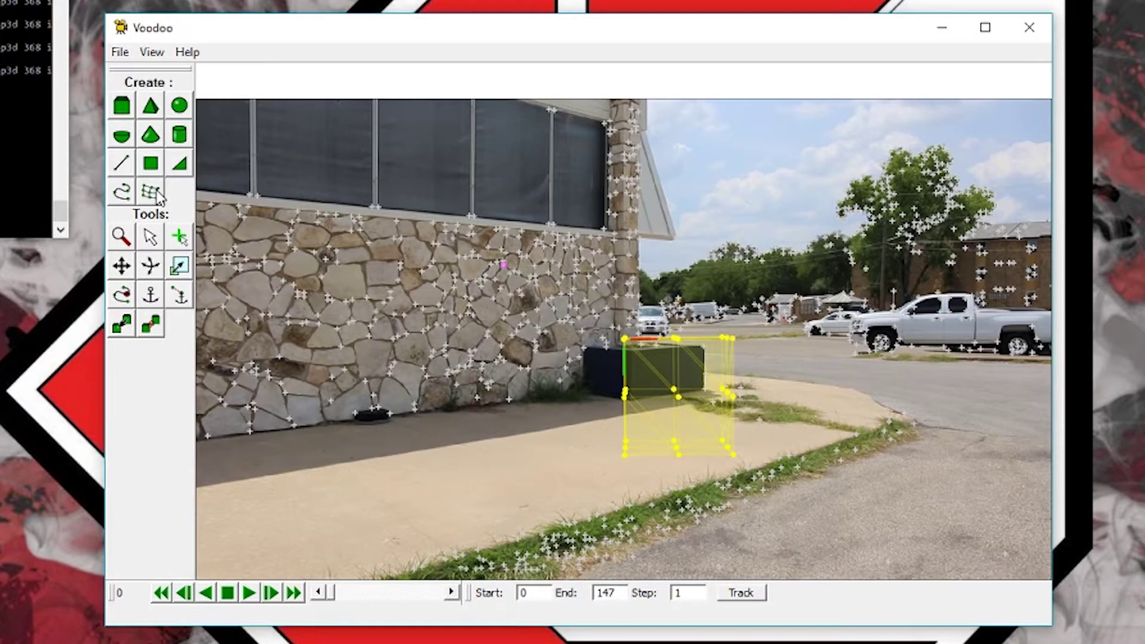
{"action": "left_click", "coordinate": [252, 592]}
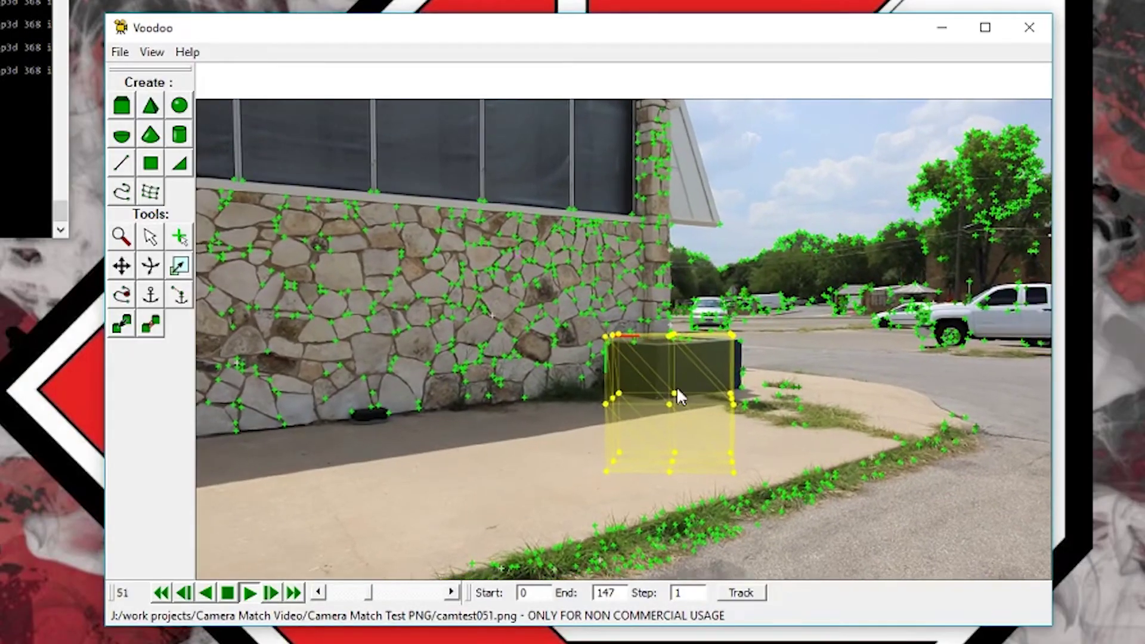
{"action": "left_click", "coordinate": [230, 594]}
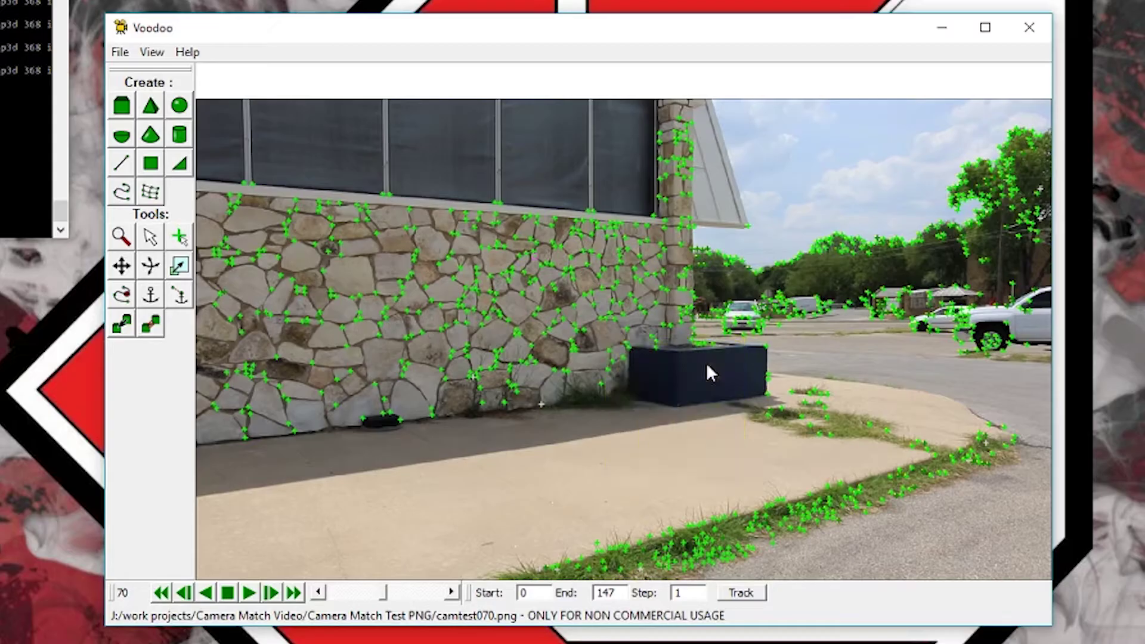
Try the Blender Python script export for Blender 2.5x and higher with all 3D feature points, and cancel it without saving
{"action": "left_click", "coordinate": [120, 52]}
{"action": "mouse_move", "coordinate": [143, 97]}
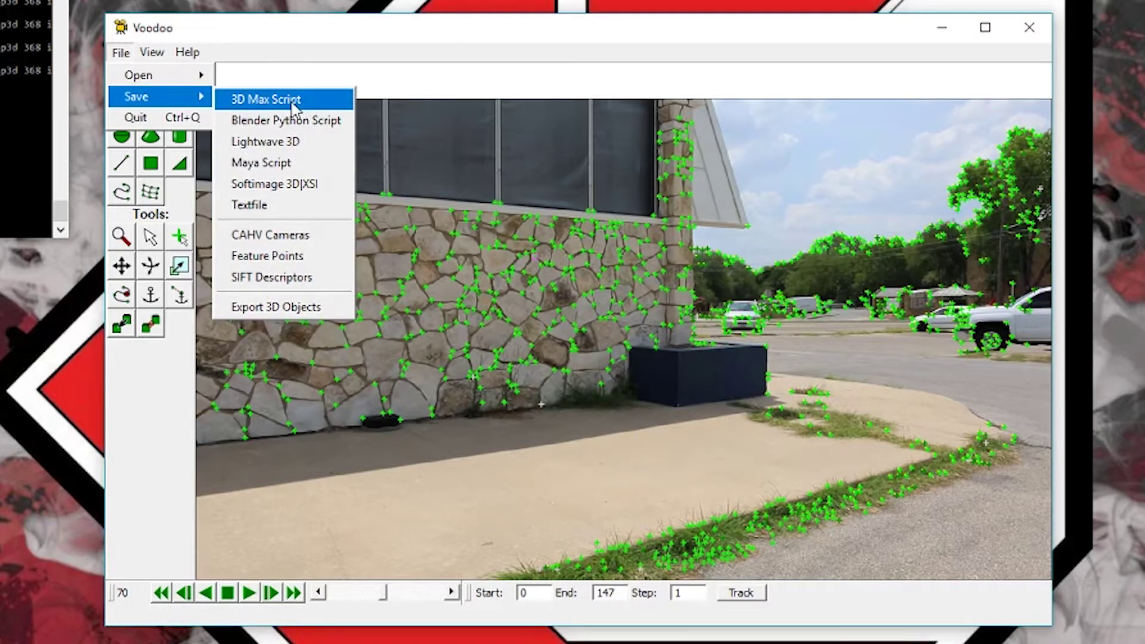
{"action": "left_click", "coordinate": [291, 122]}
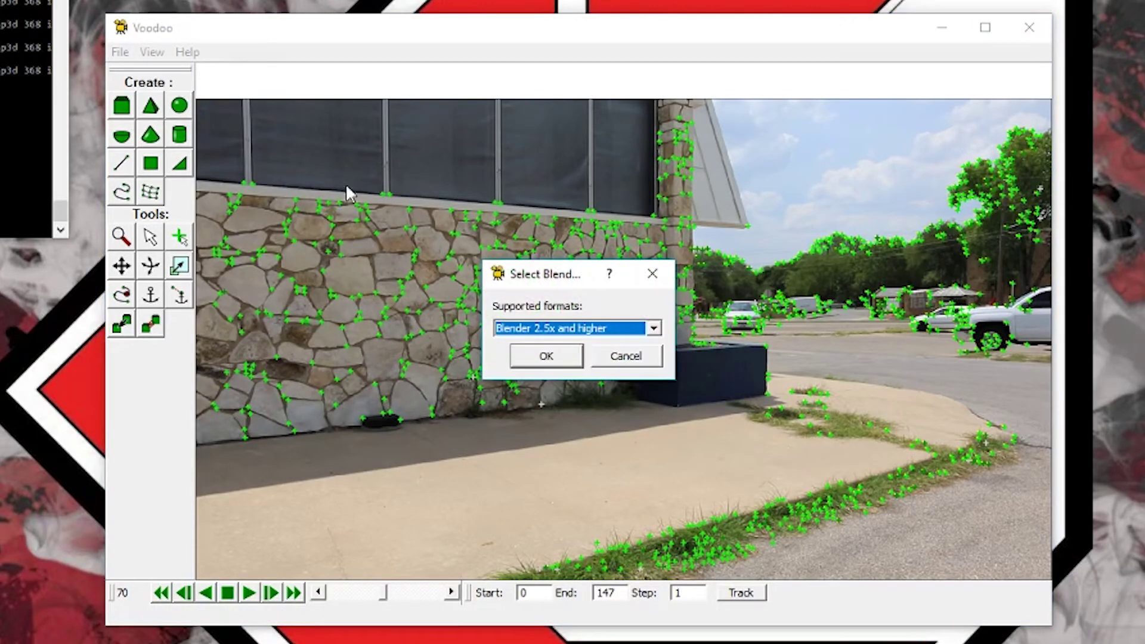
{"action": "left_click", "coordinate": [578, 328]}
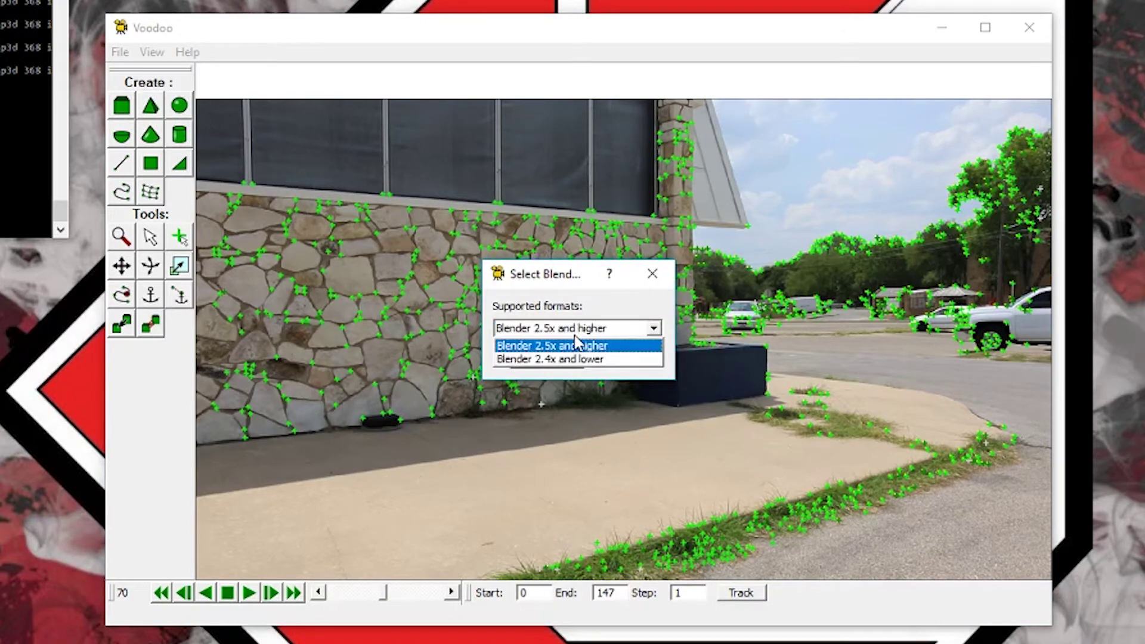
{"action": "left_click", "coordinate": [577, 345]}
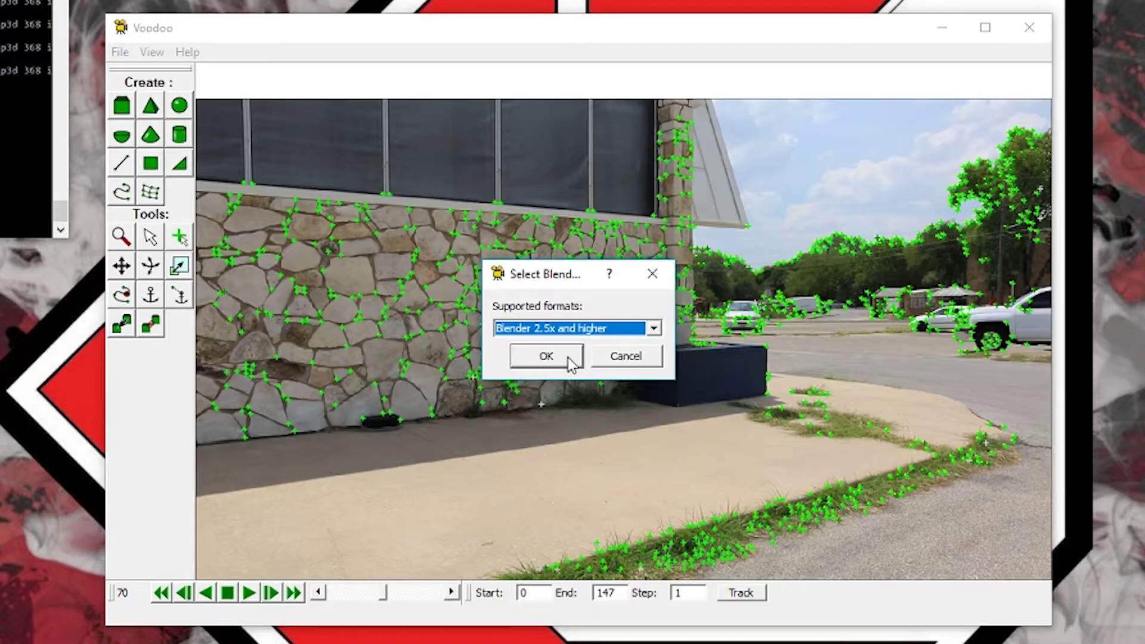
{"action": "left_click", "coordinate": [564, 358]}
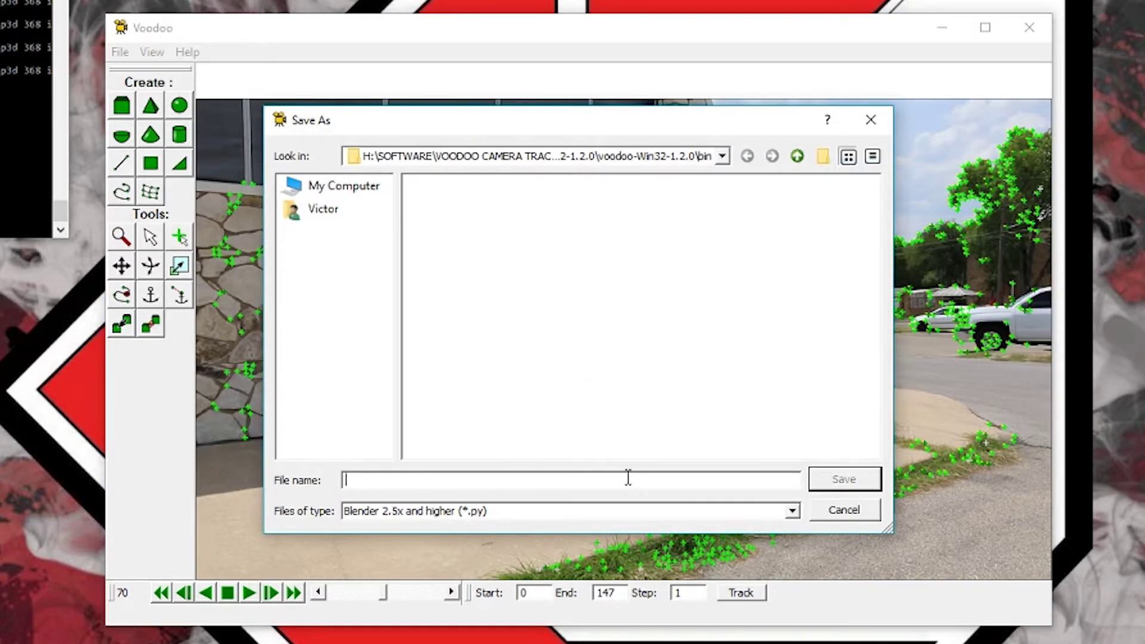
{"action": "left_click", "coordinate": [859, 512]}
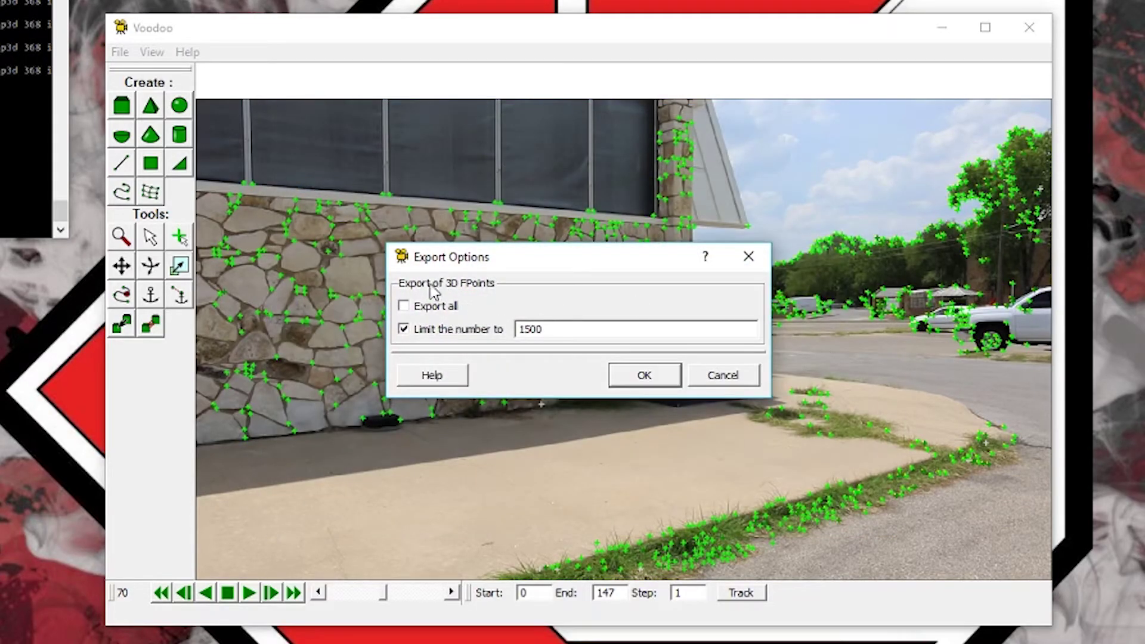
{"action": "left_click", "coordinate": [420, 309]}
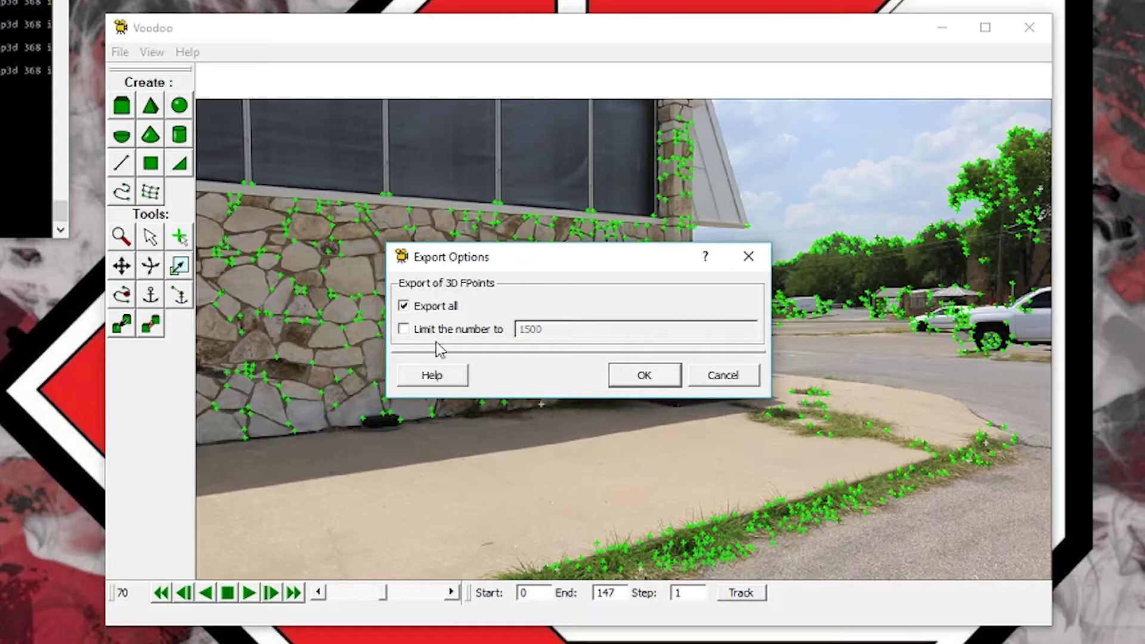
{"action": "left_click", "coordinate": [712, 374]}
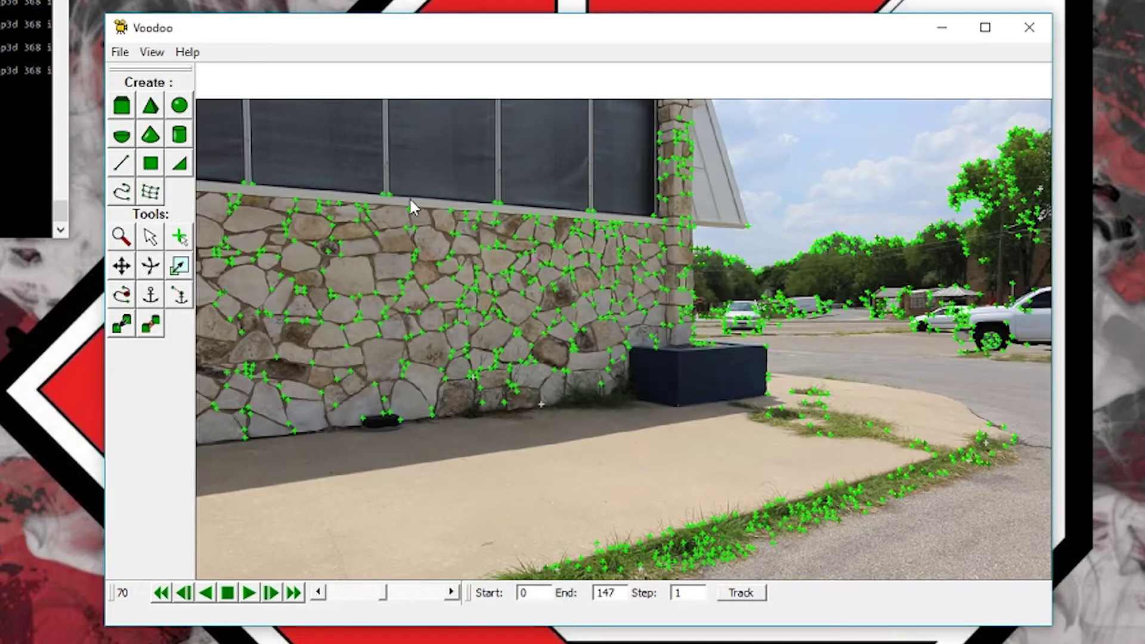
Save the feature points for frames 0 to 147 at step 1, using the file template camtest###.pnt
{"action": "left_click", "coordinate": [119, 53]}
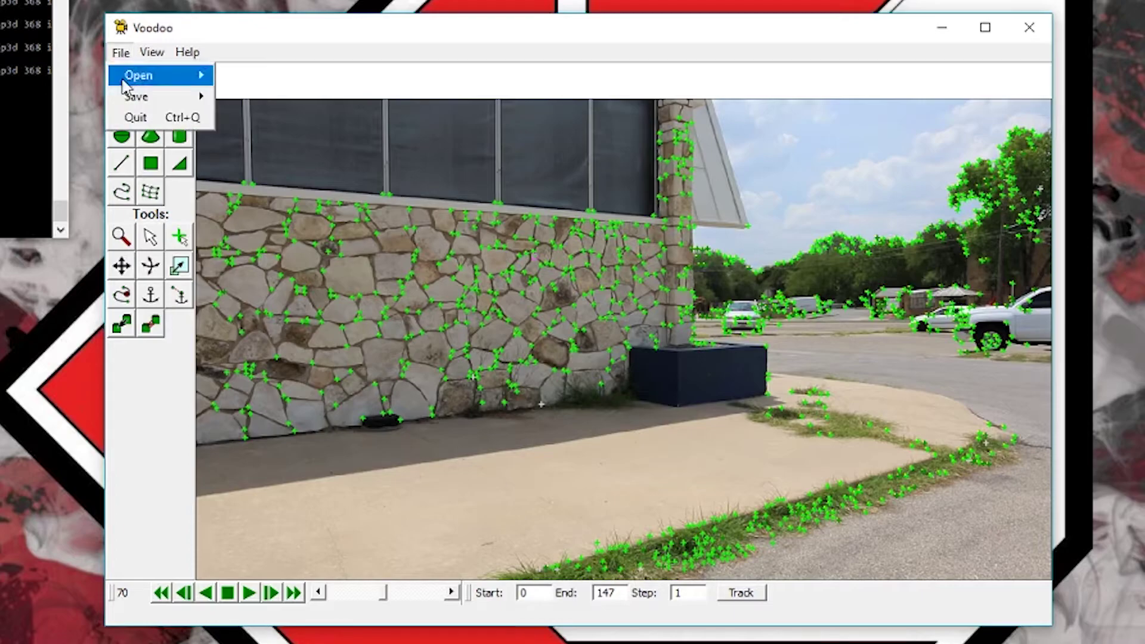
{"action": "mouse_move", "coordinate": [159, 103]}
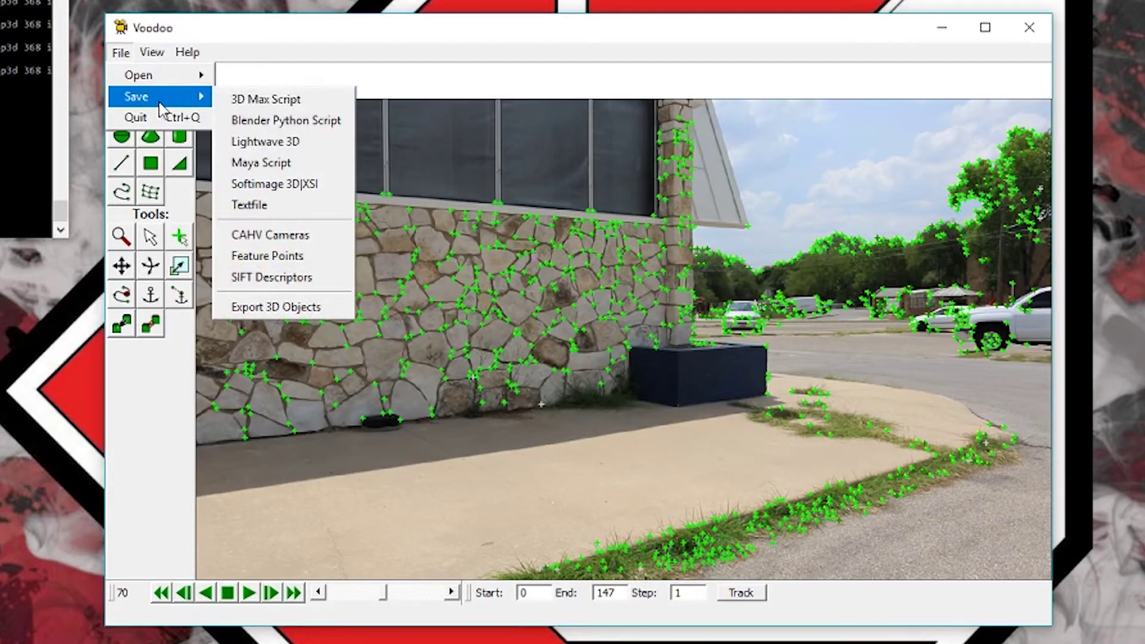
{"action": "left_click", "coordinate": [304, 256]}
{"action": "left_click_drag", "start_coordinate": [475, 264], "coordinate": [506, 264]}
{"action": "left_click", "coordinate": [506, 264]}
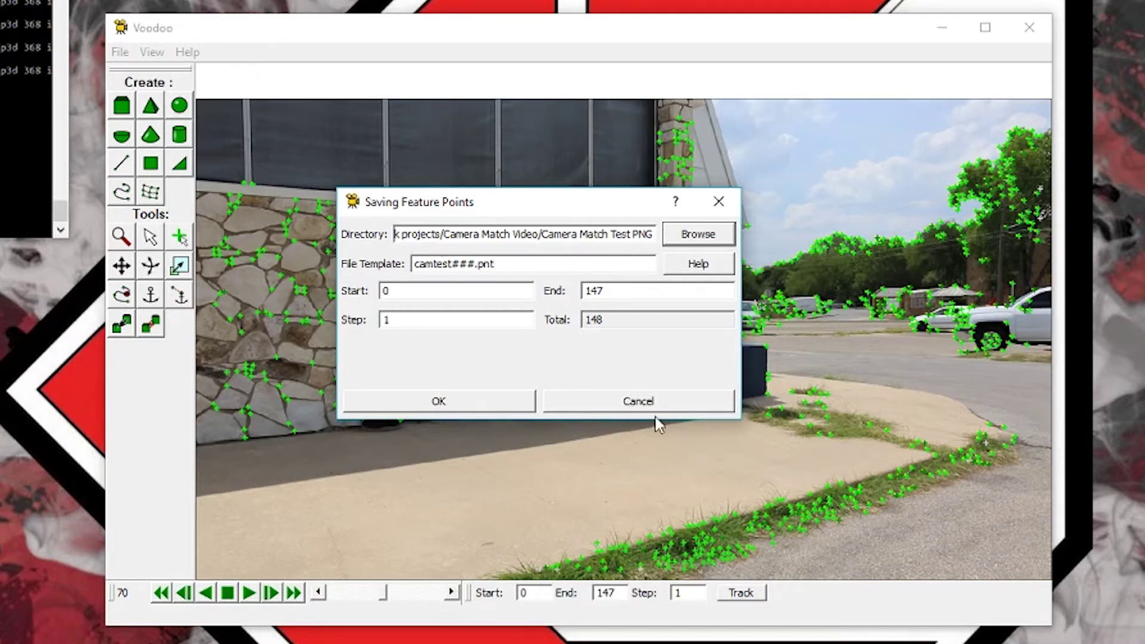
{"action": "left_click", "coordinate": [494, 405]}
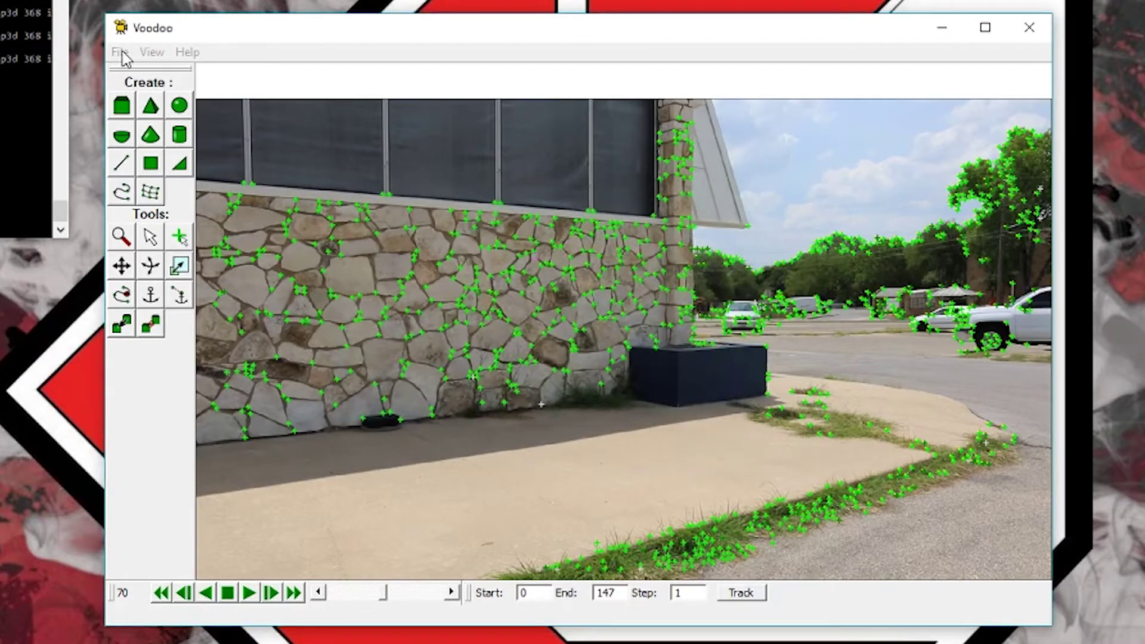
{"action": "left_click", "coordinate": [121, 52]}
{"action": "mouse_move", "coordinate": [156, 96]}
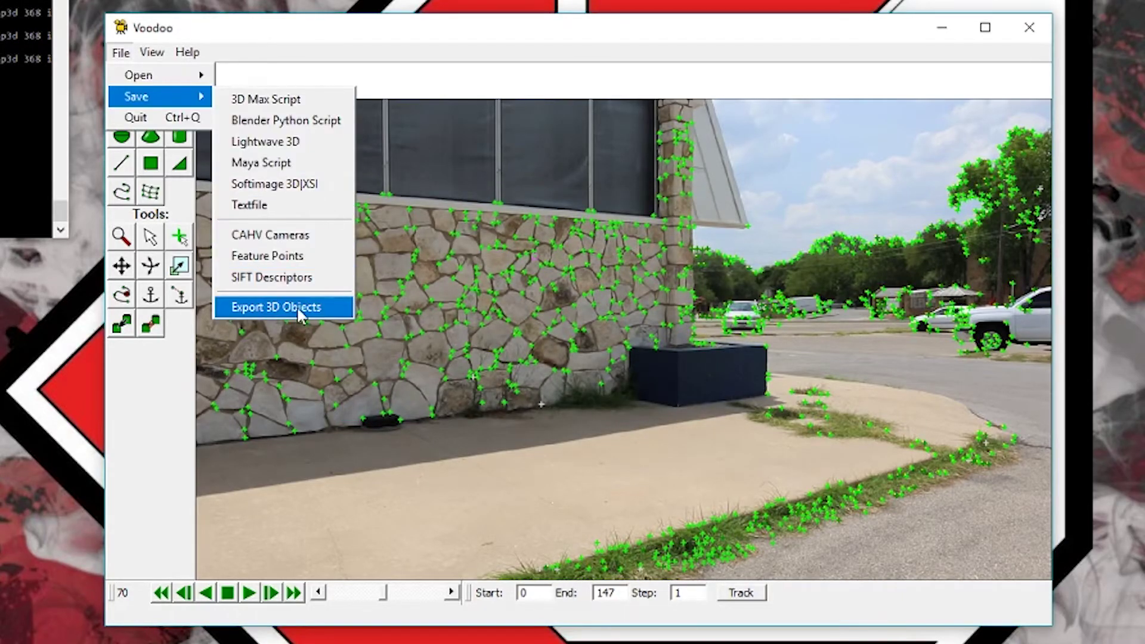
{"action": "left_click", "coordinate": [433, 33]}
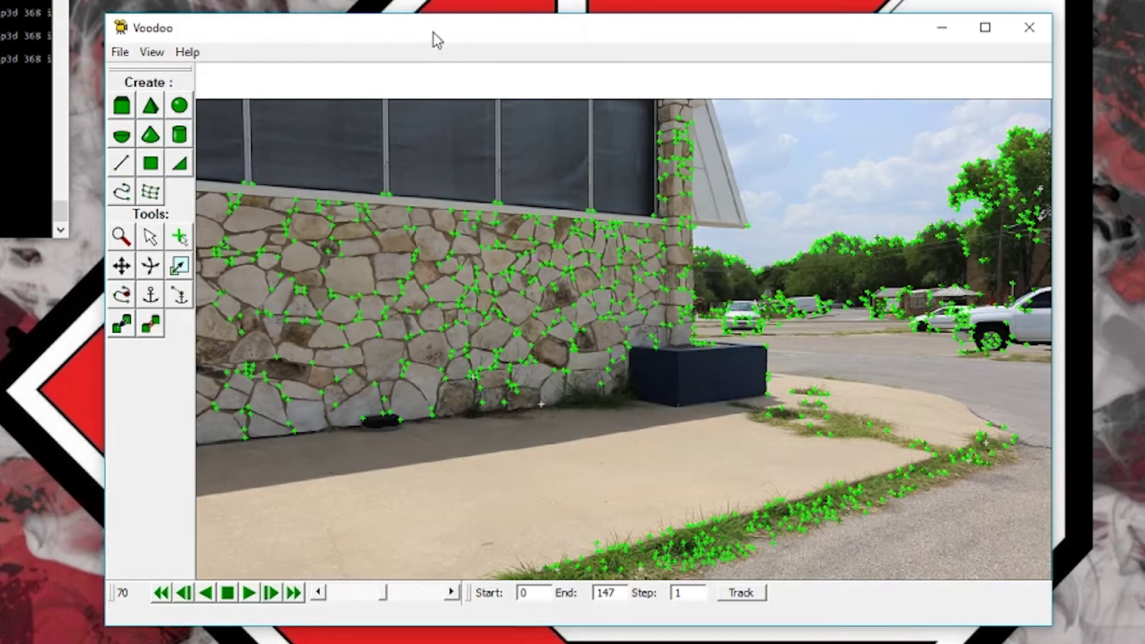
{"action": "left_click", "coordinate": [122, 53]}
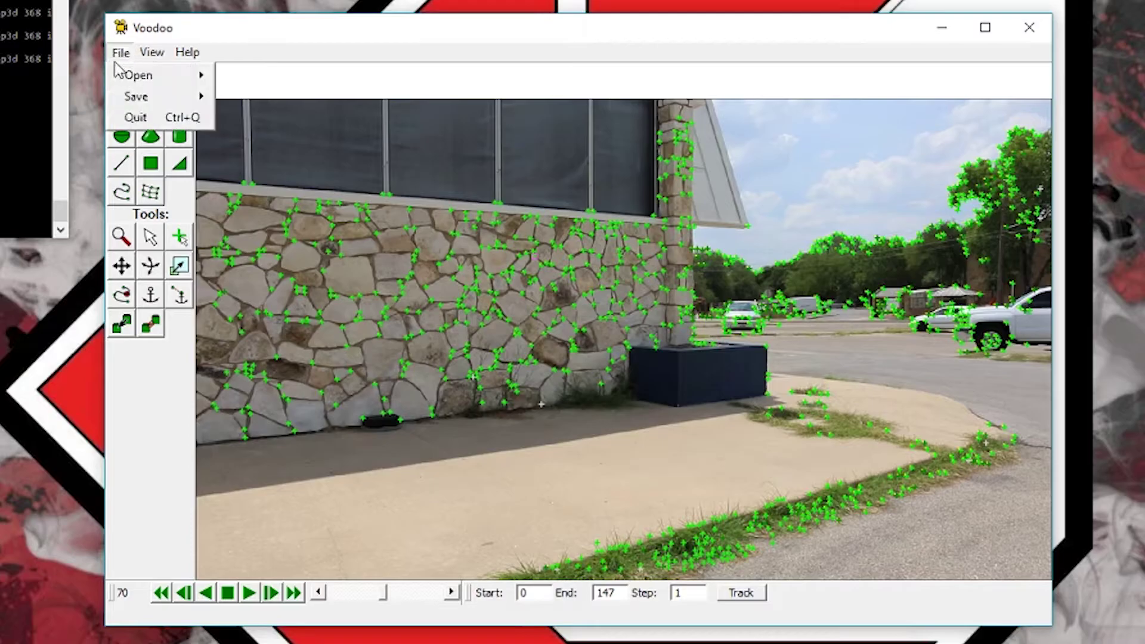
{"action": "left_click", "coordinate": [494, 34]}
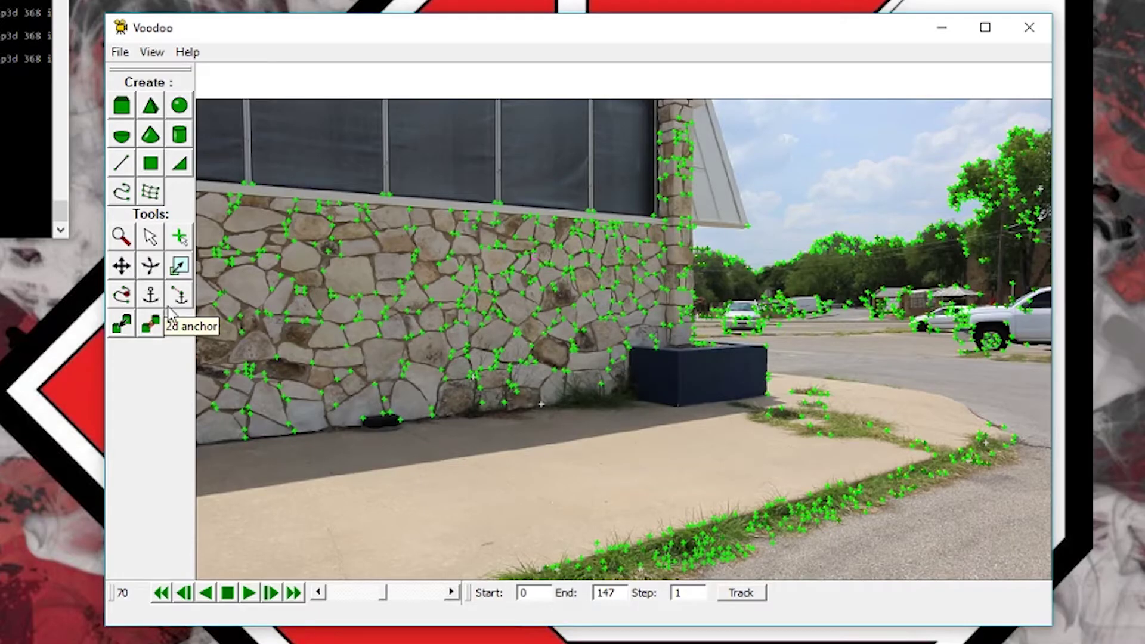
Place a manual feature point at the base of the stone wall on frame 70 and compare it with frame 69
{"action": "left_click", "coordinate": [180, 238]}
{"action": "left_click", "coordinate": [445, 417]}
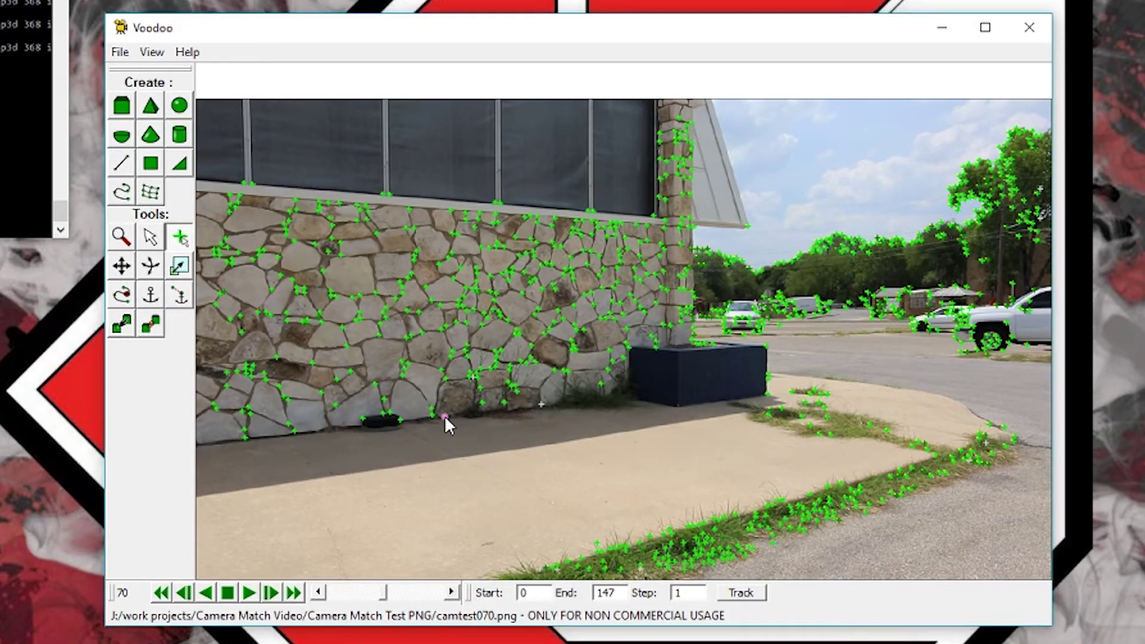
{"action": "left_click", "coordinate": [121, 236]}
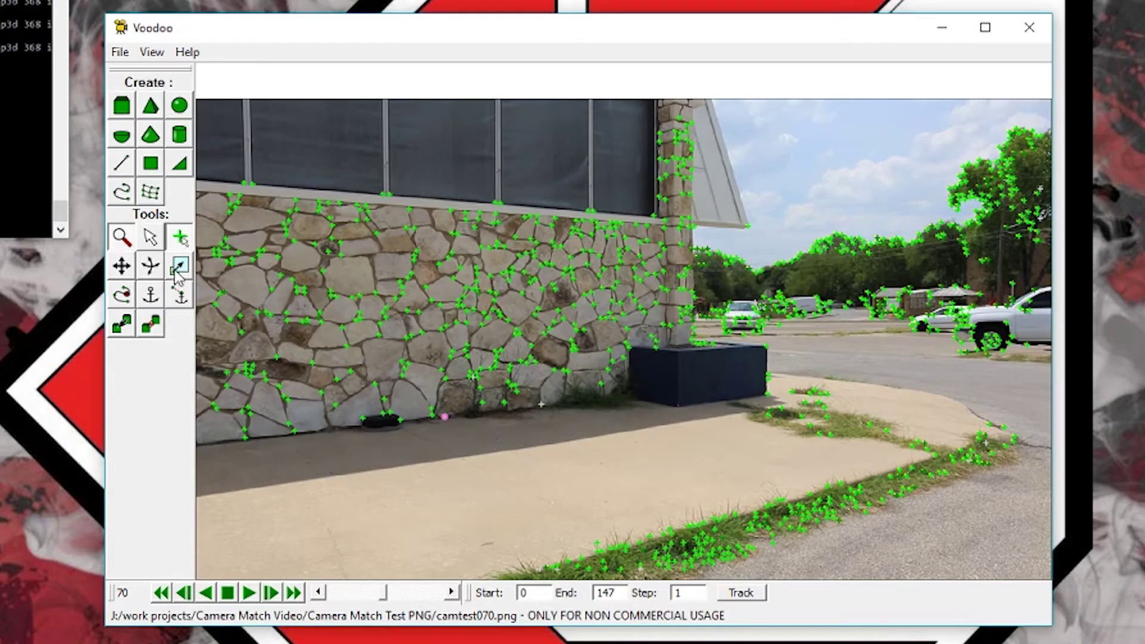
{"action": "left_click", "coordinate": [180, 238]}
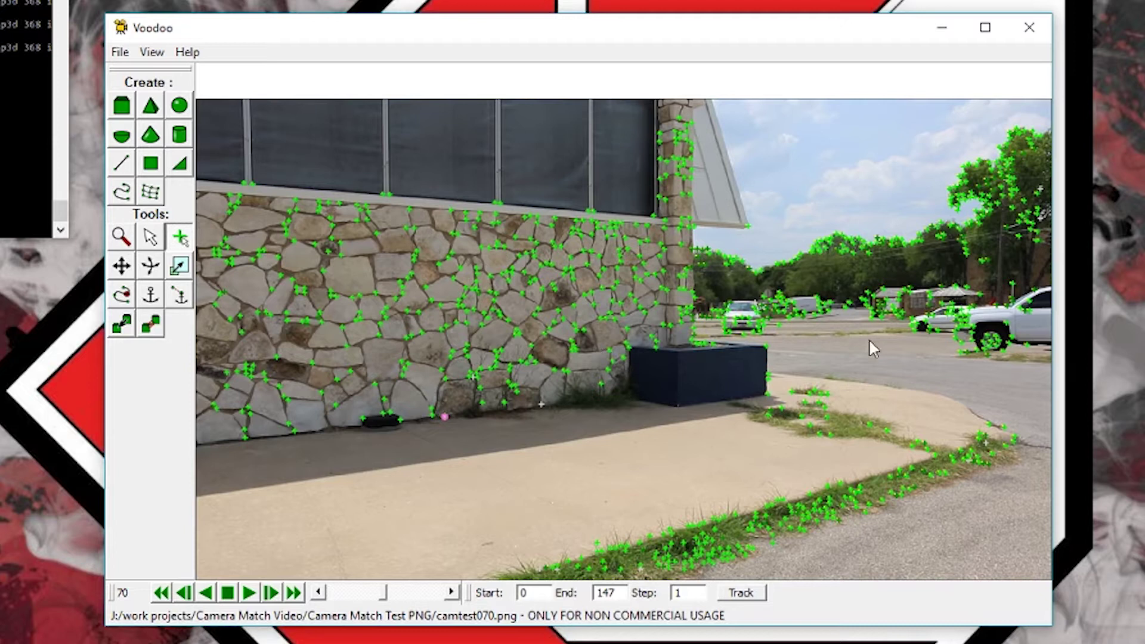
{"action": "key", "text": "Left"}
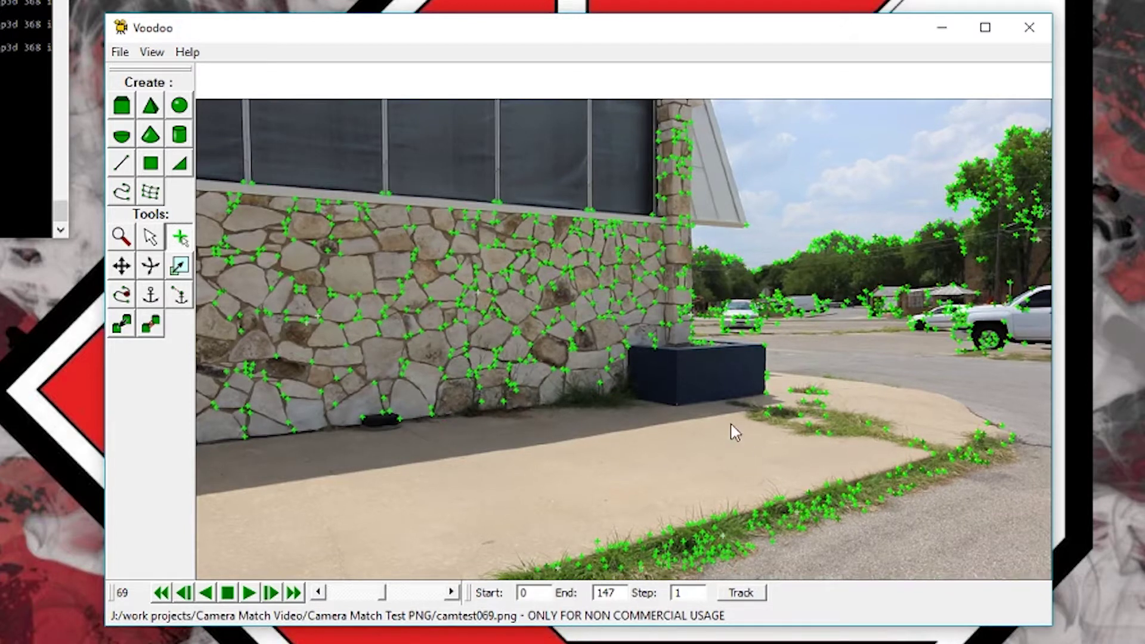
{"action": "key", "text": "Right"}
{"action": "key", "text": "Left"}
{"action": "key", "text": "Right"}
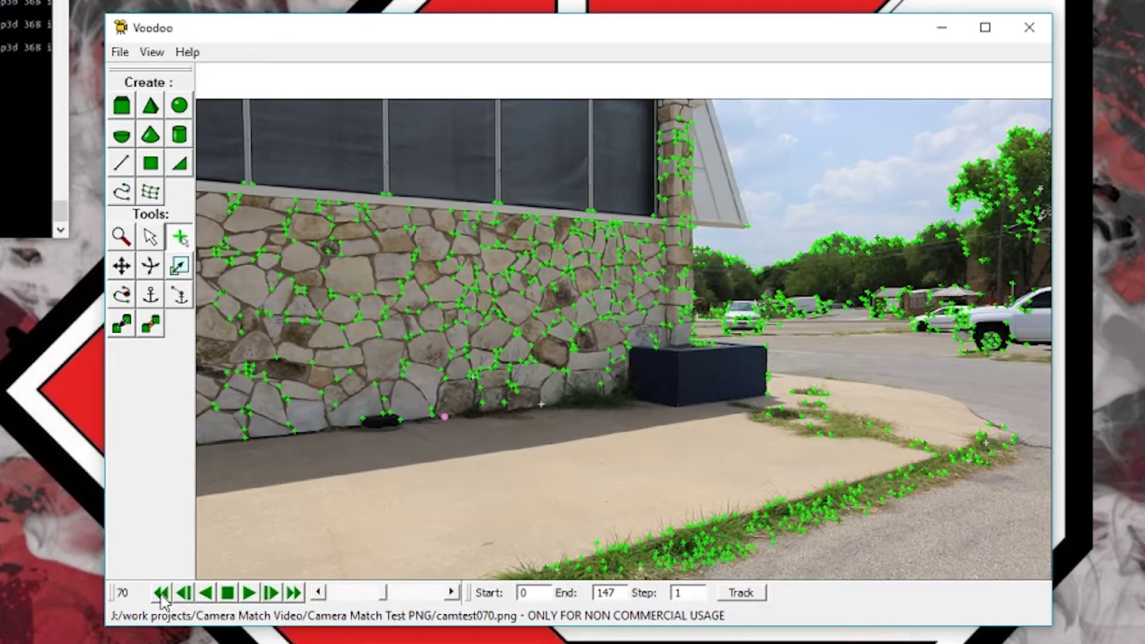
Return to the first frame and place feature points at the planter's bottom corner and the roof's lower tip
{"action": "left_click", "coordinate": [161, 594]}
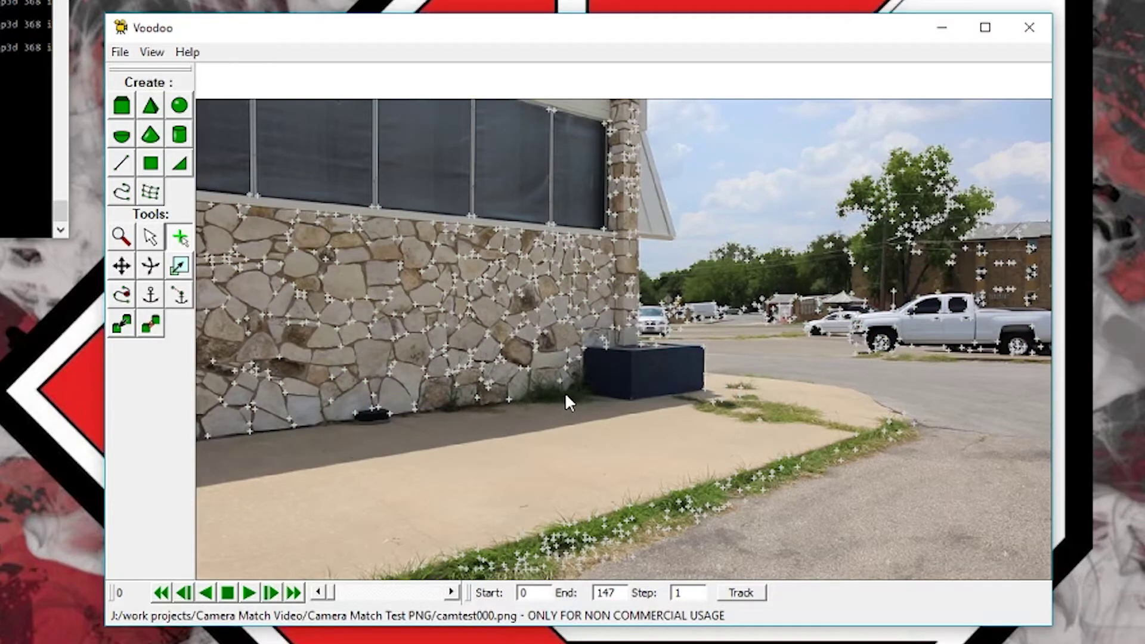
{"action": "left_click", "coordinate": [631, 399]}
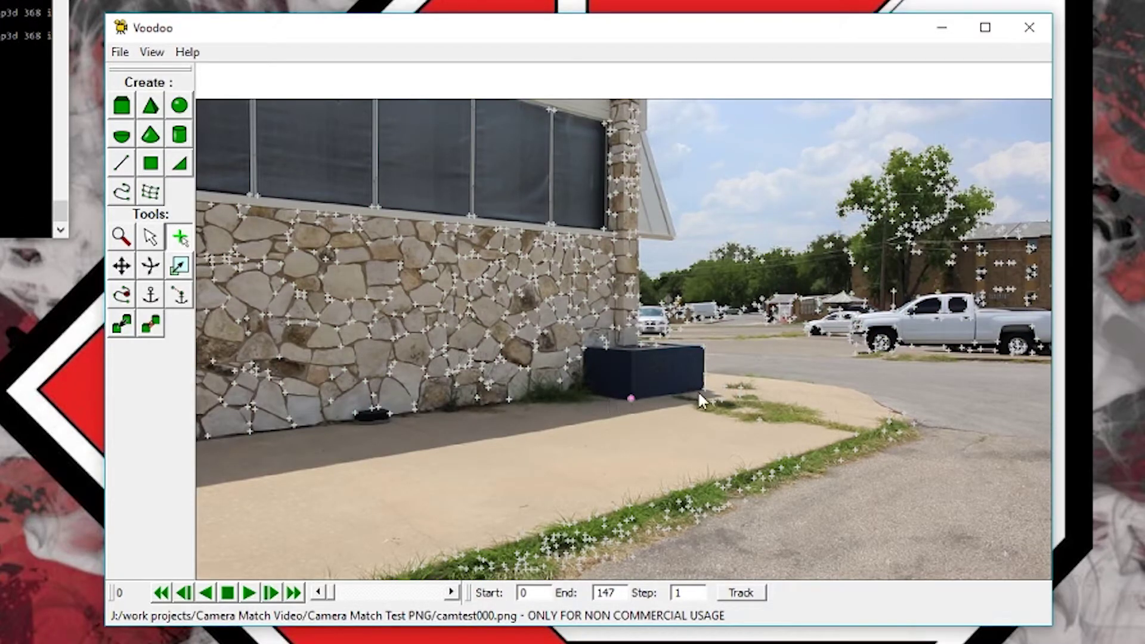
{"action": "left_click", "coordinate": [669, 234]}
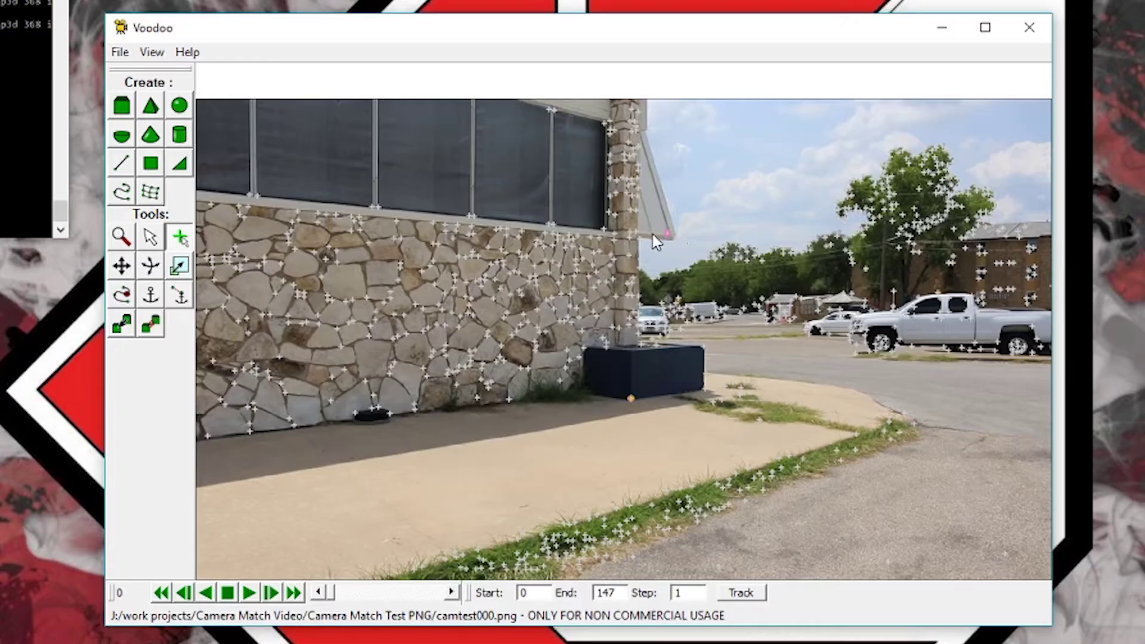
Close Voodoo and continue in Blender with the node editor's properties hidden and the Scripting screen layout active
{"action": "left_click", "coordinate": [1033, 33]}
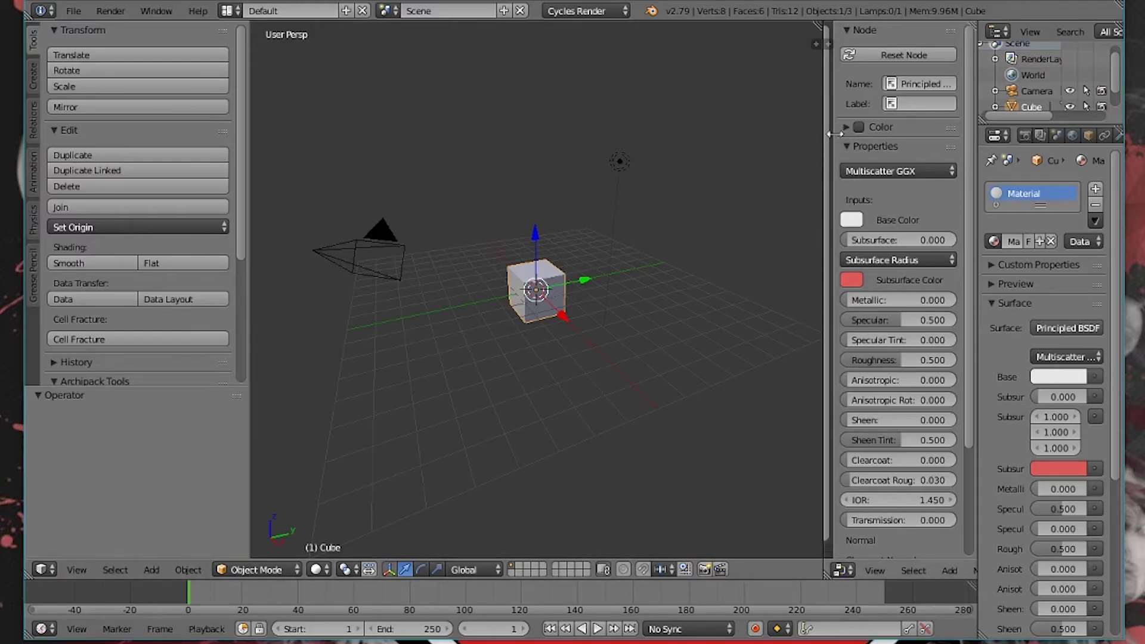
{"action": "key", "text": "n"}
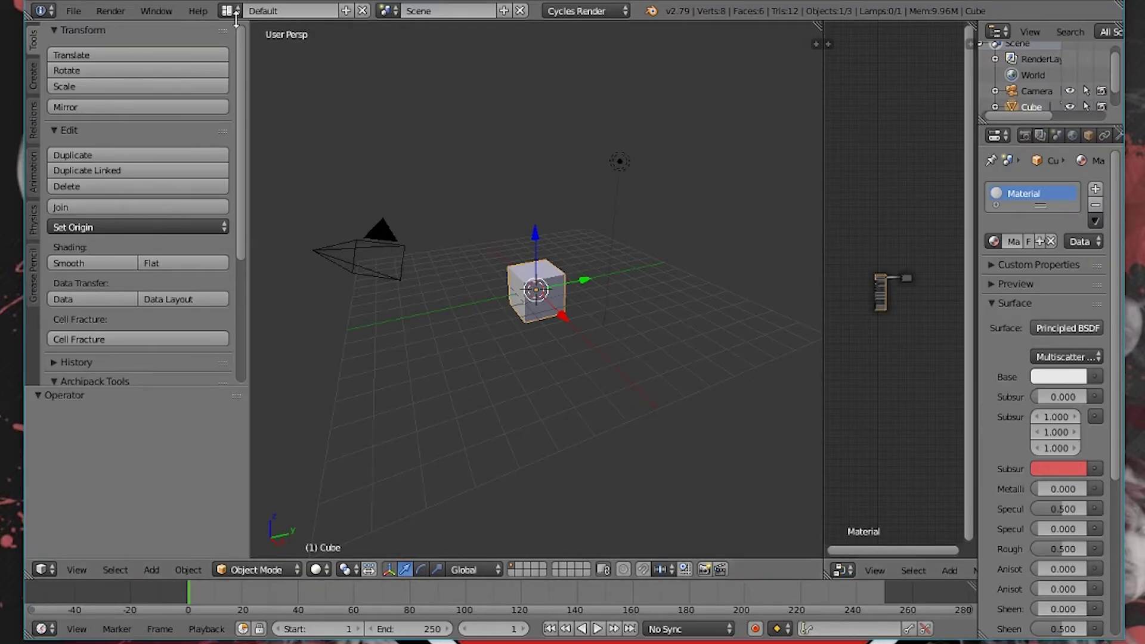
{"action": "left_click", "coordinate": [228, 11]}
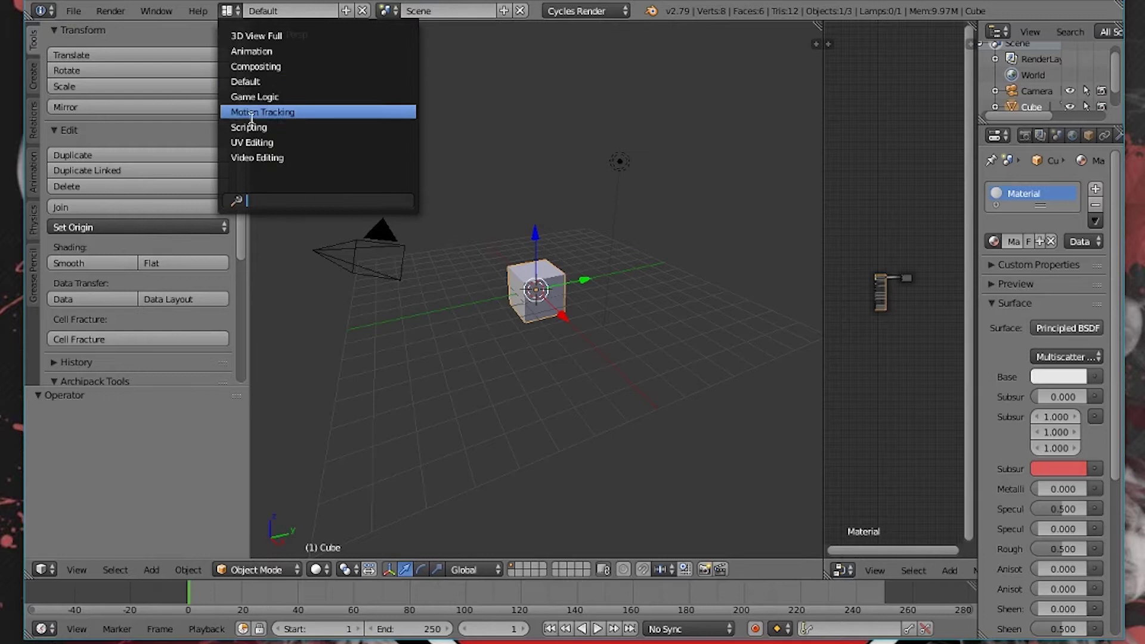
{"action": "left_click", "coordinate": [248, 126]}
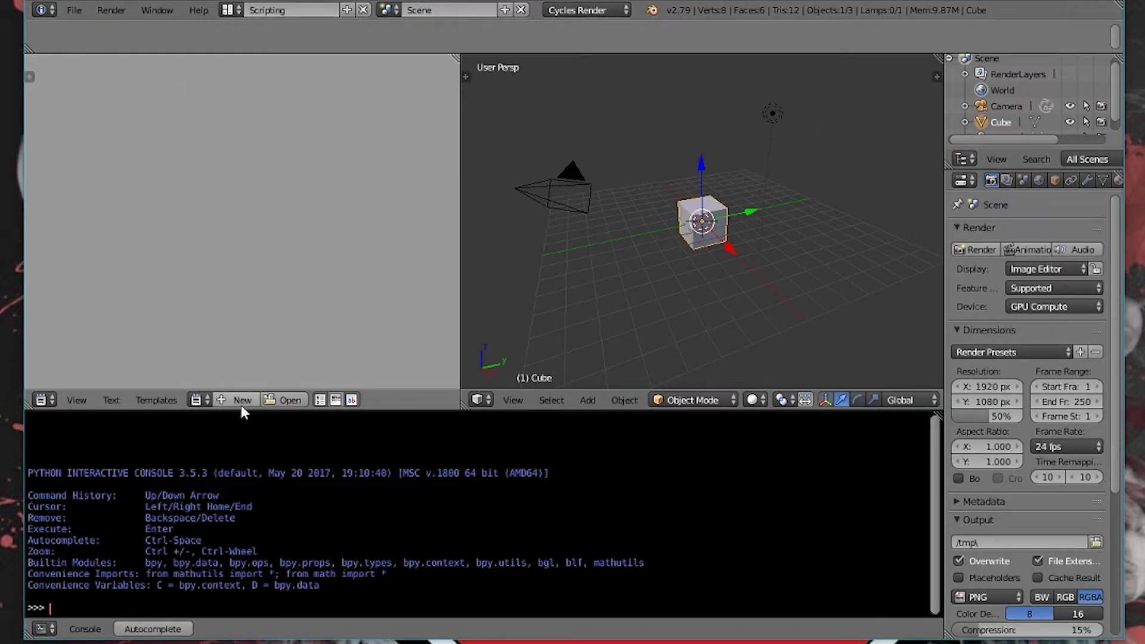
Open voodootrack.py in a widened text editor and comment out the data.lens_unit = 'DEGREES' line with #
{"action": "left_click", "coordinate": [284, 400]}
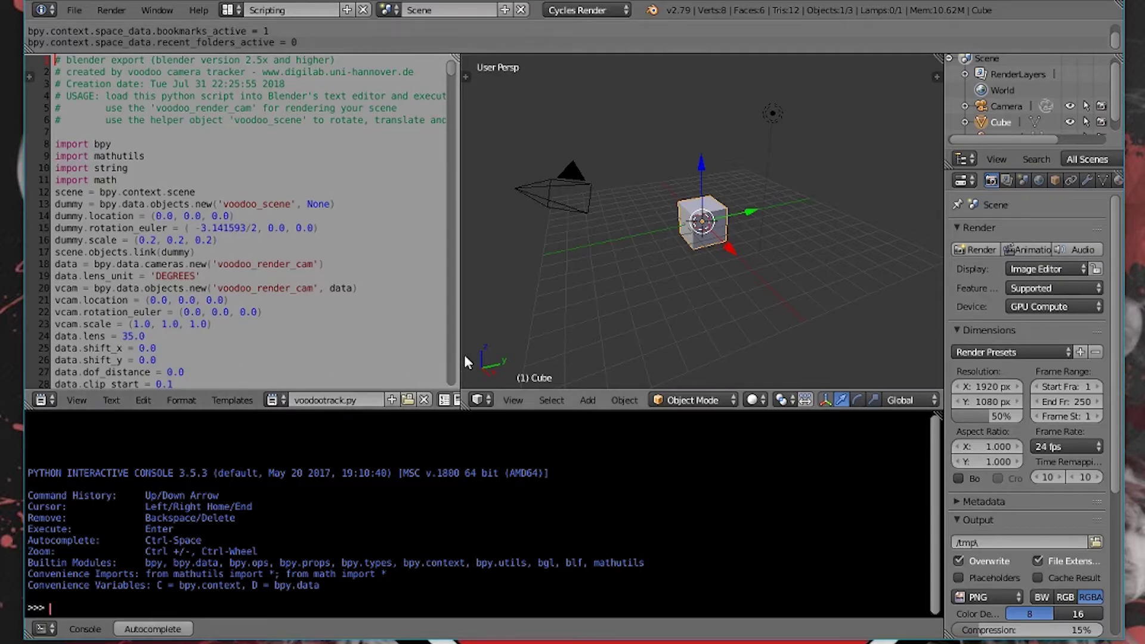
{"action": "left_click_drag", "start_coordinate": [462, 360], "coordinate": [595, 358]}
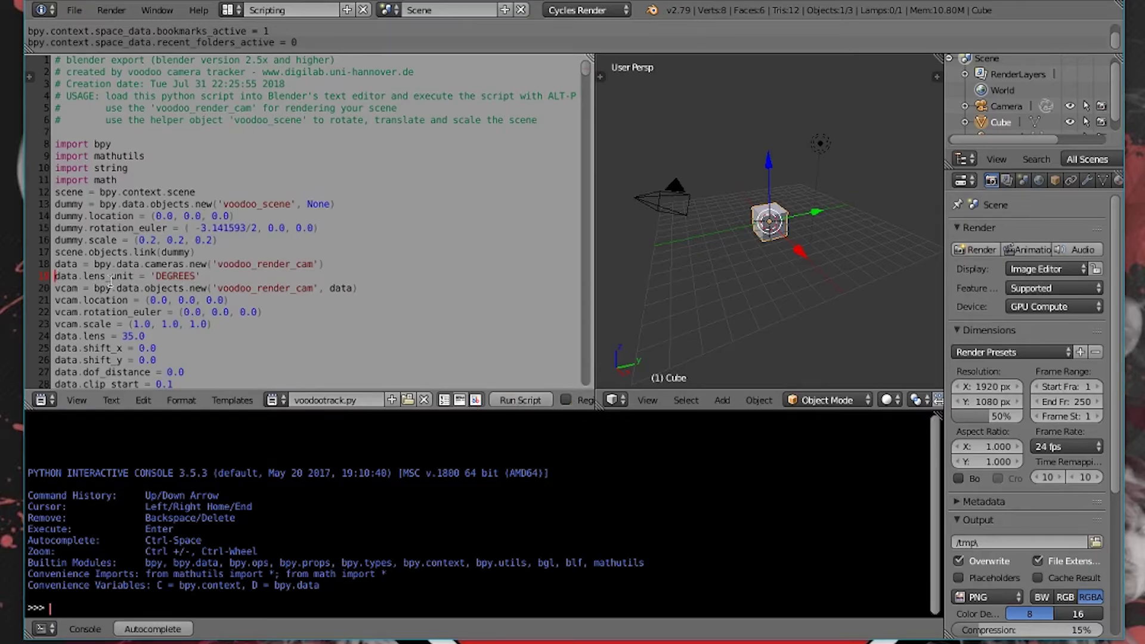
{"action": "type", "text": "#"}
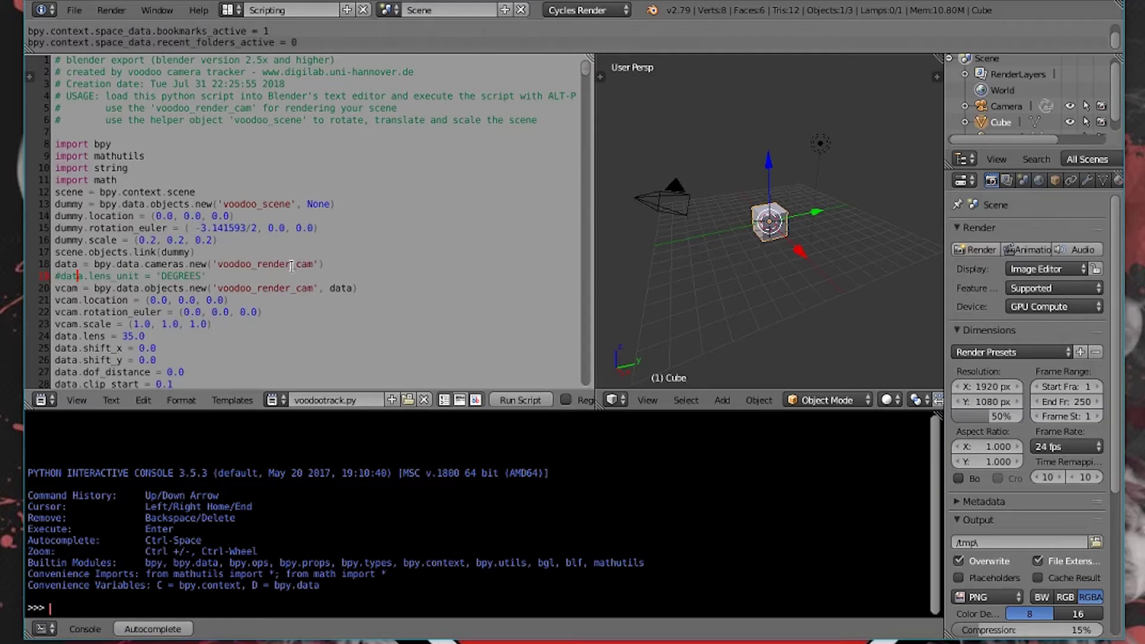
{"action": "left_click_drag", "start_coordinate": [117, 226], "coordinate": [181, 327]}
{"action": "left_click", "coordinate": [173, 277]}
{"action": "left_click", "coordinate": [234, 300]}
Run the script to bring in the tracked camera and point cloud, and return to the Default layout to view them
{"action": "left_click", "coordinate": [524, 399]}
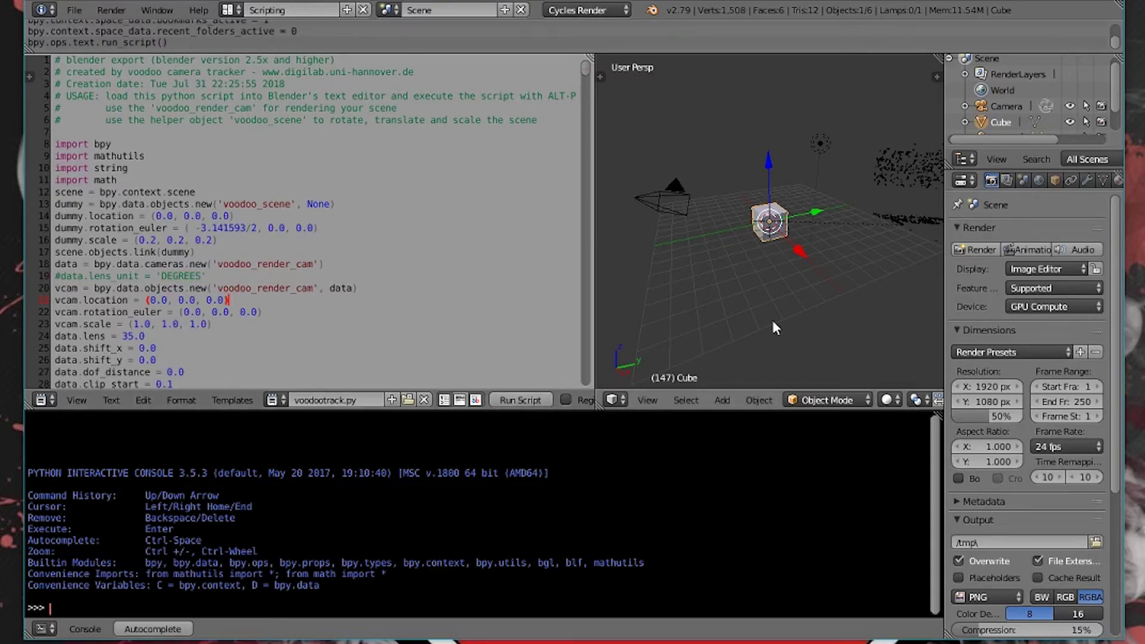
{"action": "middle_click_drag", "start_coordinate": [792, 292], "coordinate": [679, 215]}
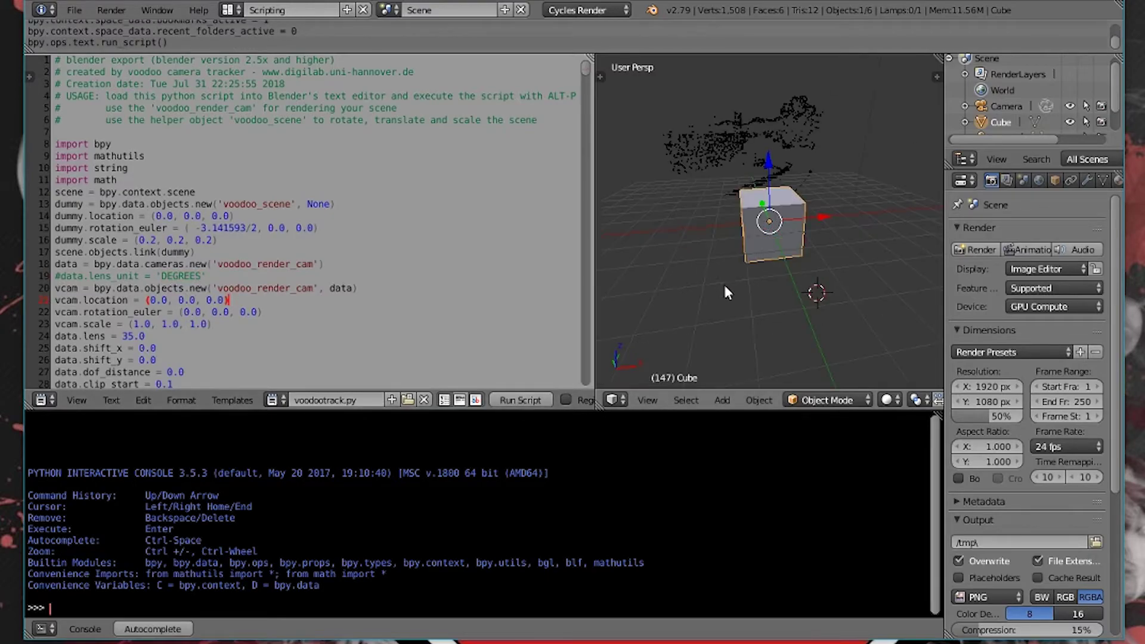
{"action": "left_click", "coordinate": [230, 10]}
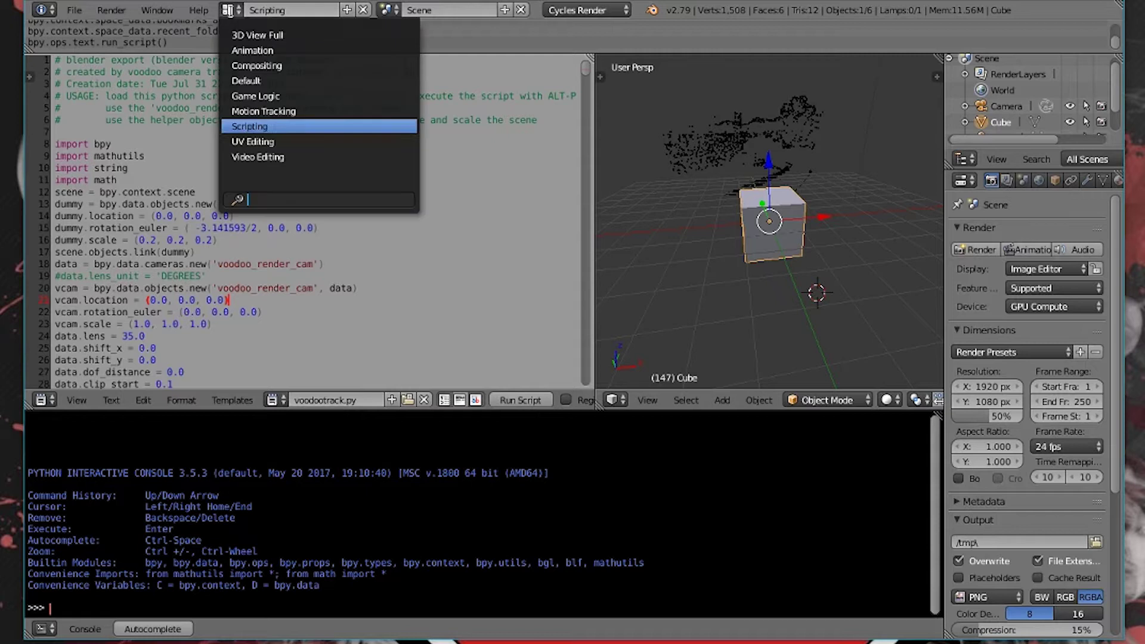
{"action": "left_click", "coordinate": [269, 82]}
{"action": "middle_click_drag", "start_coordinate": [454, 298], "coordinate": [521, 345]}
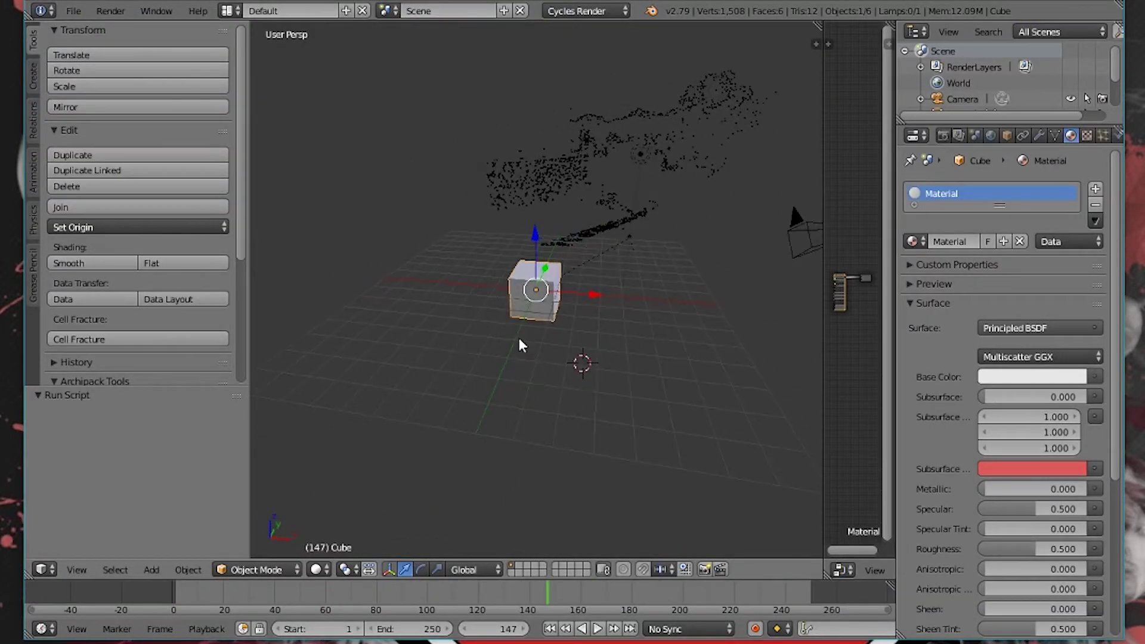
Look through the scene camera and set voodoo_render_cam as the scene's active camera
{"action": "key", "text": "KP_0"}
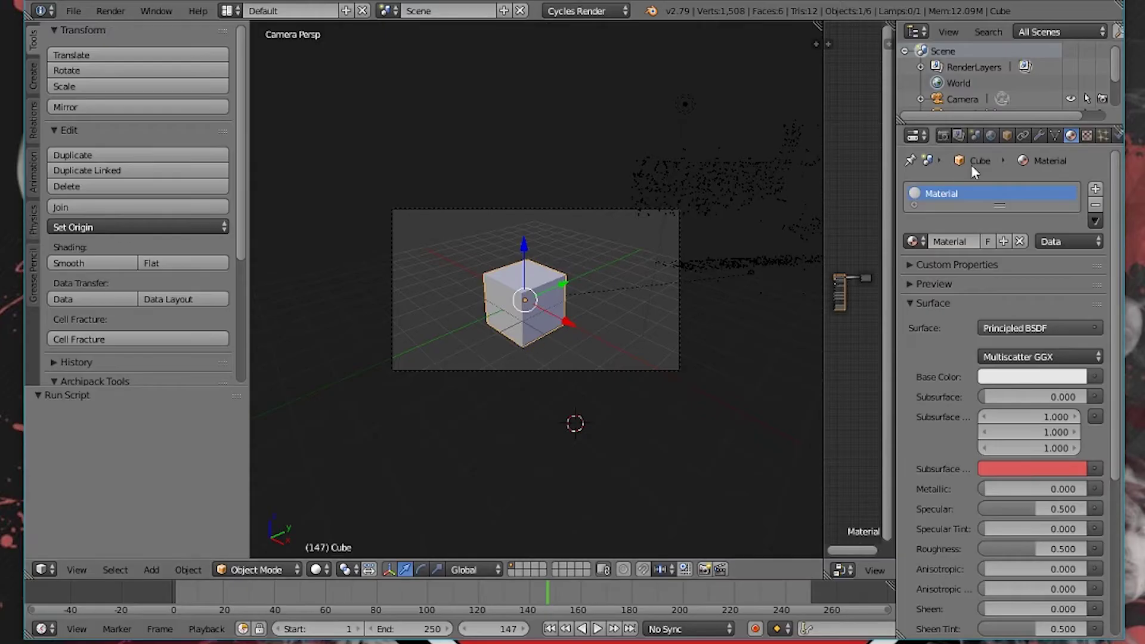
{"action": "left_click", "coordinate": [975, 135]}
{"action": "left_click", "coordinate": [1008, 208]}
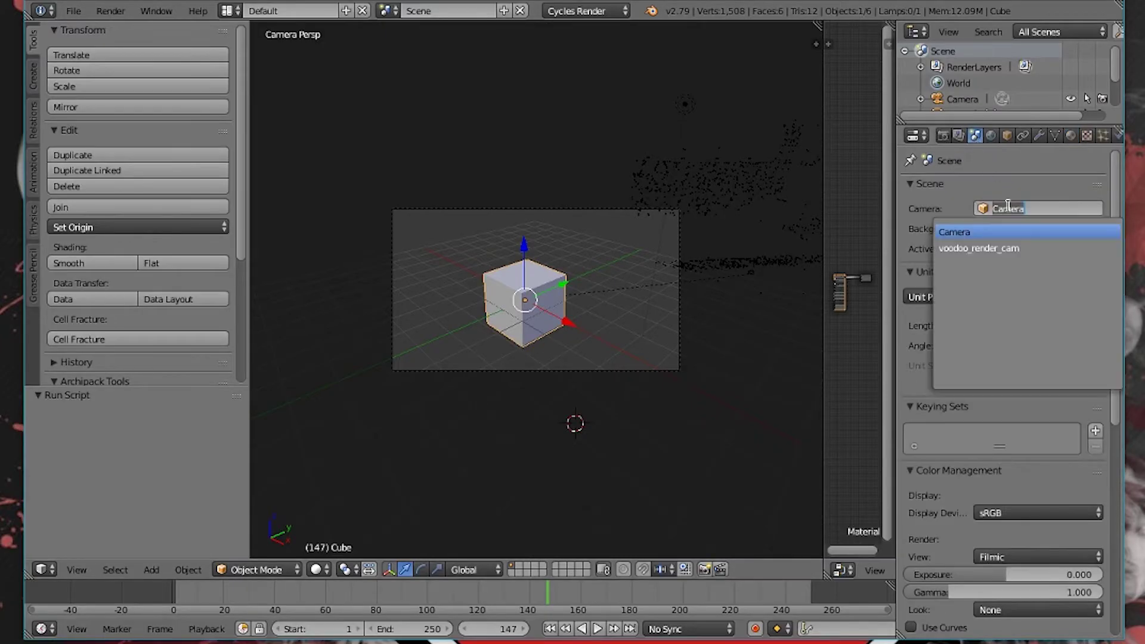
{"action": "left_click", "coordinate": [1002, 248]}
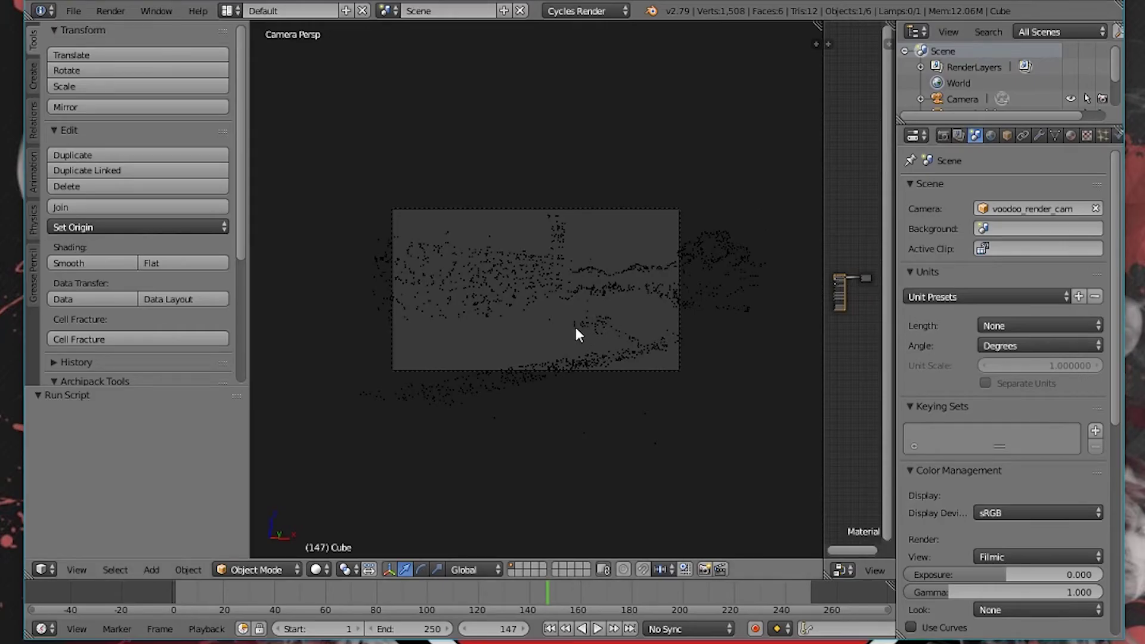
Select all objects in the scene and set the timeline's end frame to 147
{"action": "scroll", "coordinate": [599, 341], "scroll_direction": "up", "scroll_amount": 6}
{"action": "scroll", "coordinate": [599, 341], "scroll_direction": "down", "scroll_amount": 3}
{"action": "key", "text": "a"}
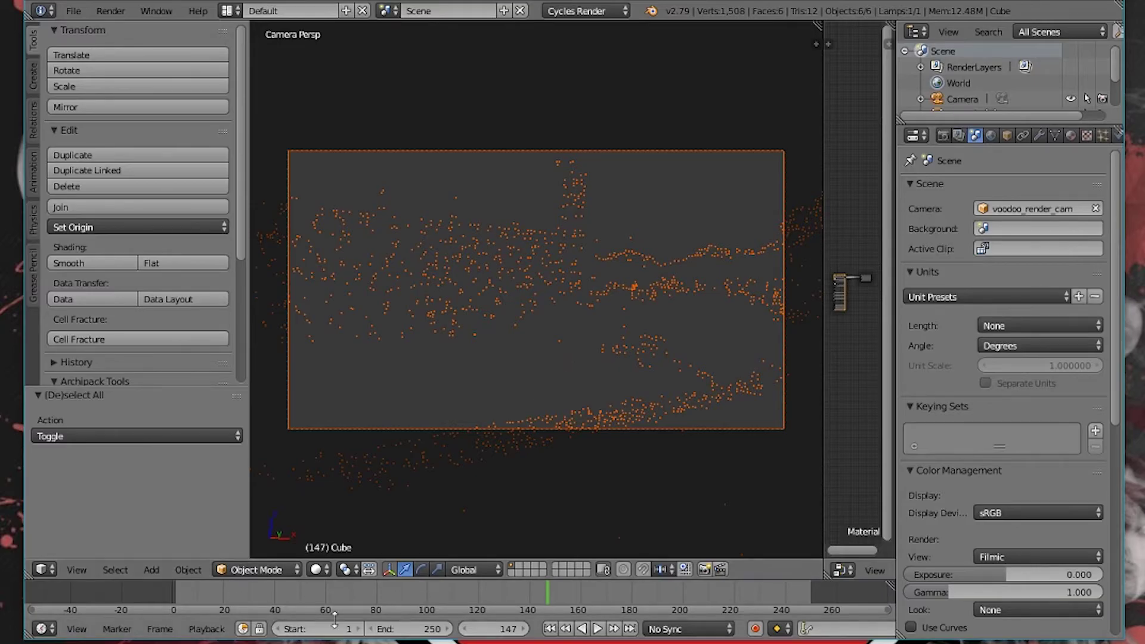
{"action": "left_click", "coordinate": [415, 628]}
{"action": "type", "text": "147"}
{"action": "key", "text": "Return"}
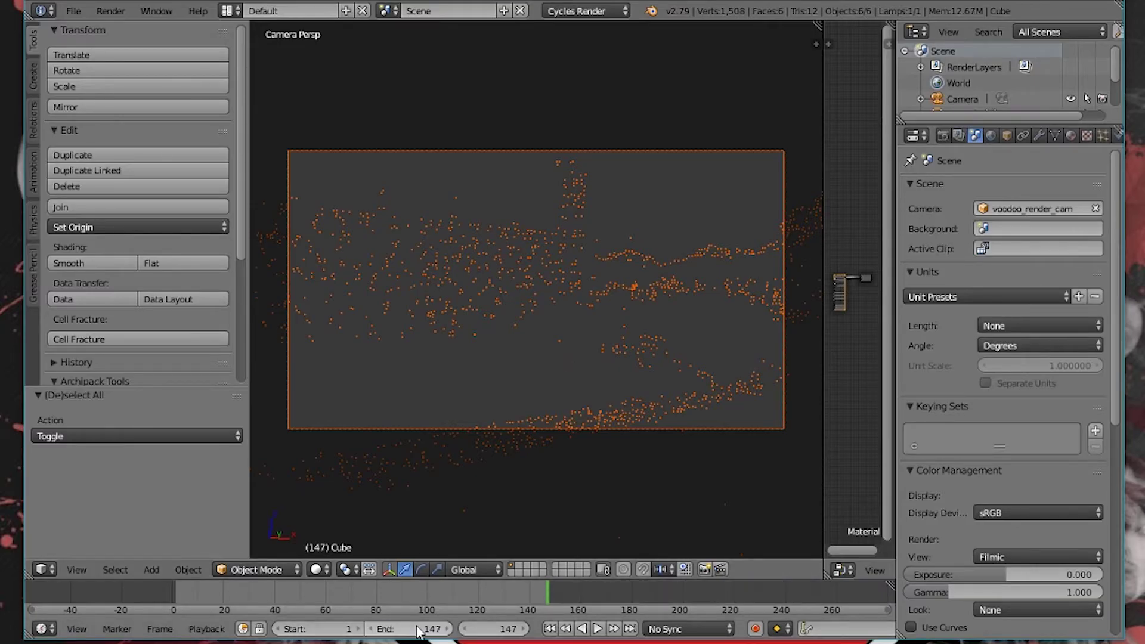
Play the animation from the start of the timeline to check the tracked camera's motion over the point cloud
{"action": "left_click", "coordinate": [177, 593]}
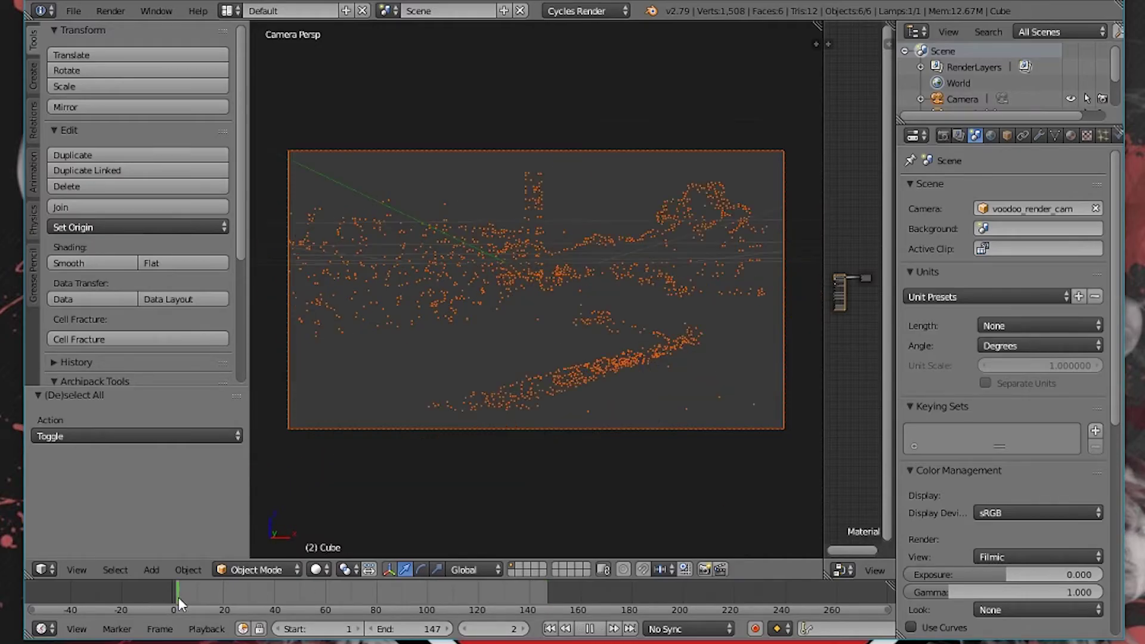
{"action": "key", "text": "alt+a"}
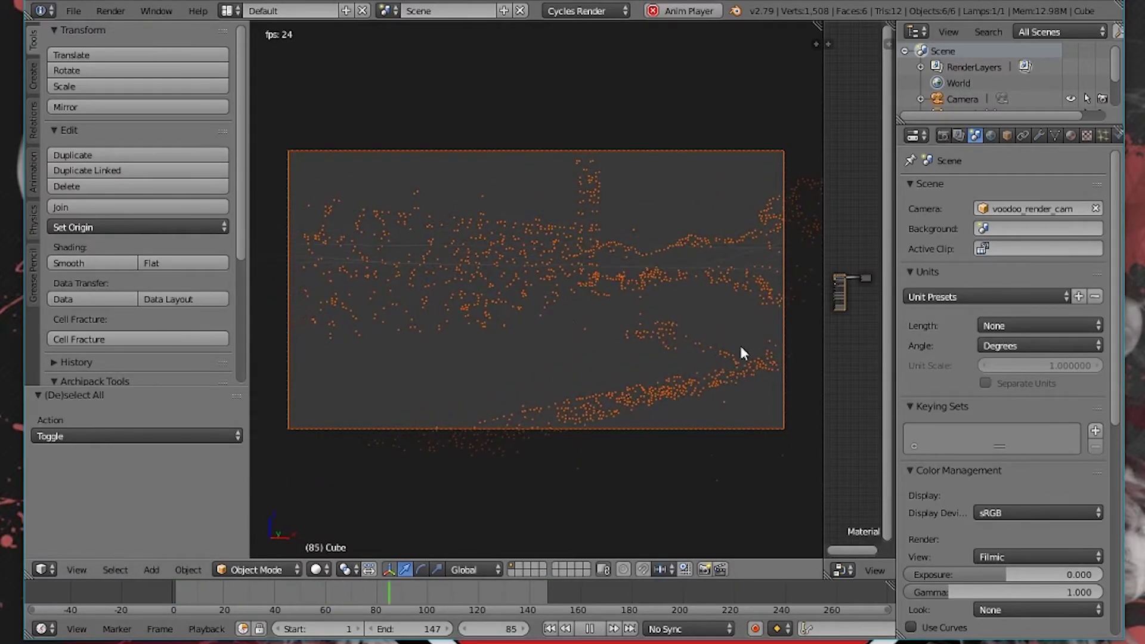
{"action": "key", "text": "alt+a"}
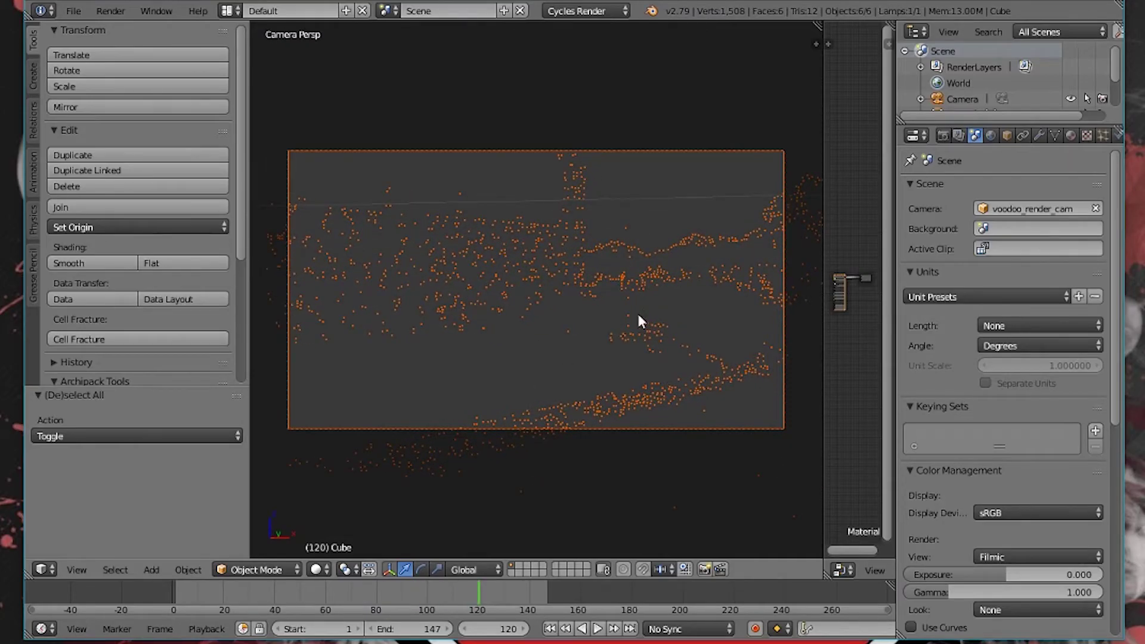
Leave the camera view, shift all selected objects along the Y axis and raise them about 3.216 along Z
{"action": "key", "text": "KP_0"}
{"action": "key", "text": "Home"}
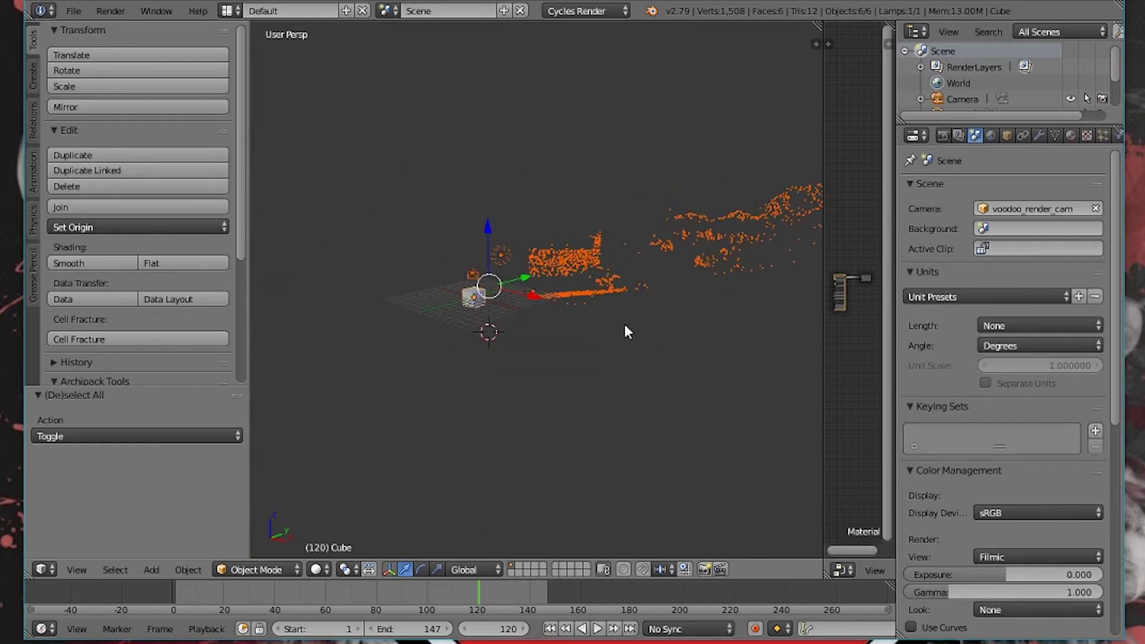
{"action": "left_click_drag", "start_coordinate": [527, 282], "coordinate": [314, 354]}
{"action": "middle_click_drag", "start_coordinate": [404, 360], "coordinate": [544, 322]}
{"action": "left_click_drag", "start_coordinate": [544, 309], "coordinate": [555, 282]}
{"action": "middle_click_drag", "start_coordinate": [558, 283], "coordinate": [388, 396]}
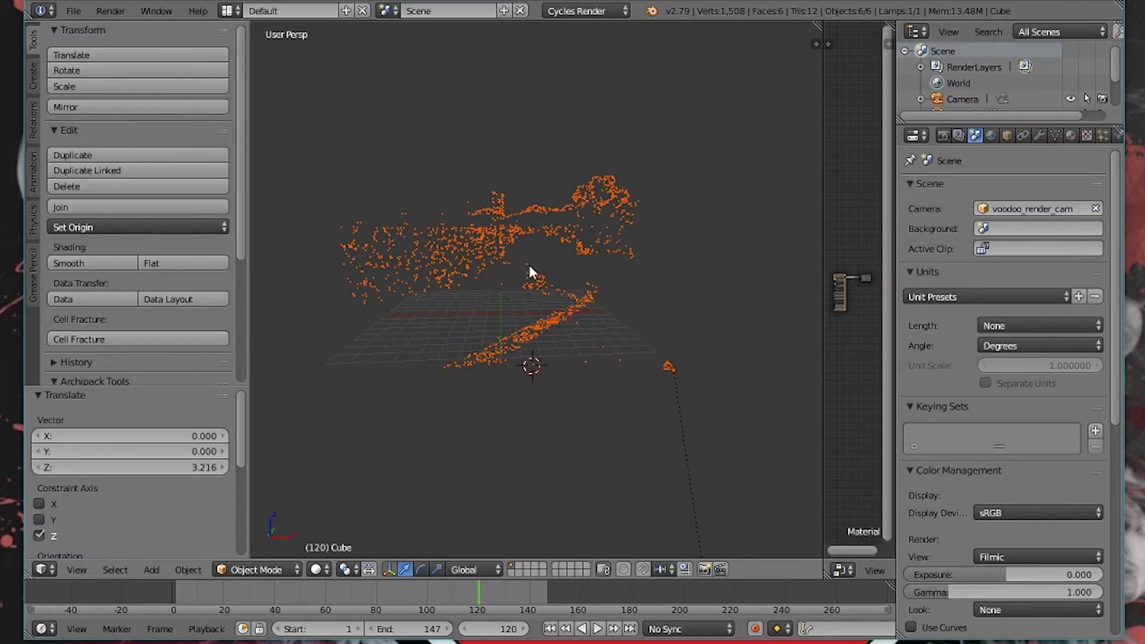
Examine how the point cloud sits relative to the ground grid from several angles and distances
{"action": "middle_click_drag", "start_coordinate": [585, 302], "coordinate": [716, 196]}
{"action": "scroll", "coordinate": [546, 334], "scroll_direction": "up", "scroll_amount": 3}
{"action": "scroll", "coordinate": [694, 276], "scroll_direction": "down", "scroll_amount": 4}
{"action": "middle_click_drag", "start_coordinate": [693, 276], "coordinate": [650, 293]}
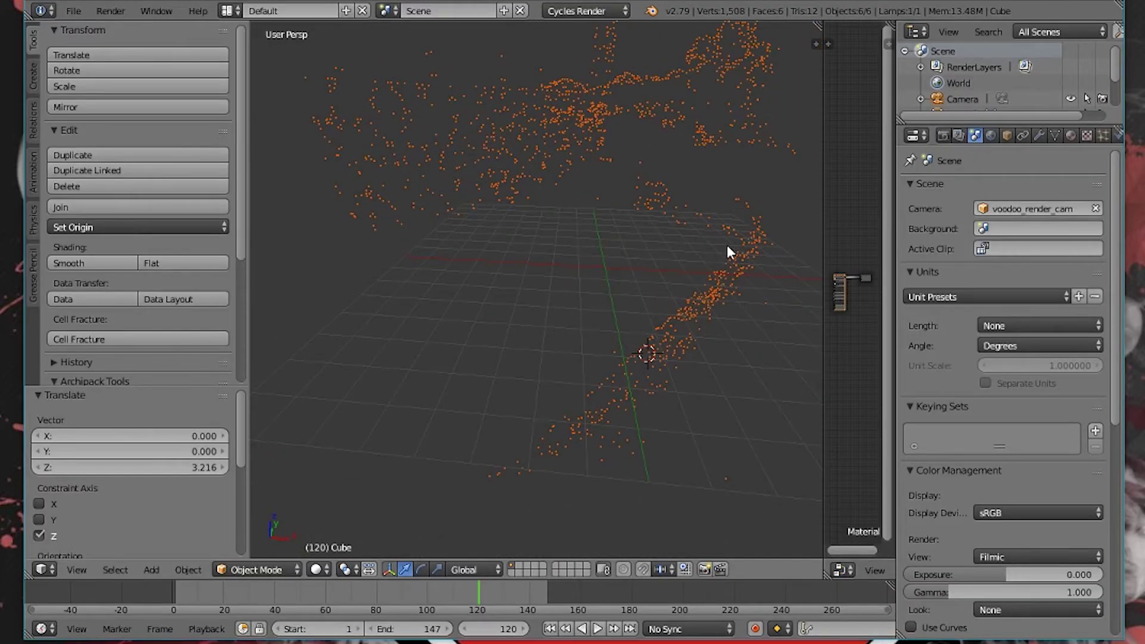
{"action": "middle_click_drag", "start_coordinate": [501, 244], "coordinate": [634, 286]}
{"action": "middle_click_drag", "start_coordinate": [498, 125], "coordinate": [539, 274]}
{"action": "scroll", "coordinate": [570, 337], "scroll_direction": "down", "scroll_amount": 4}
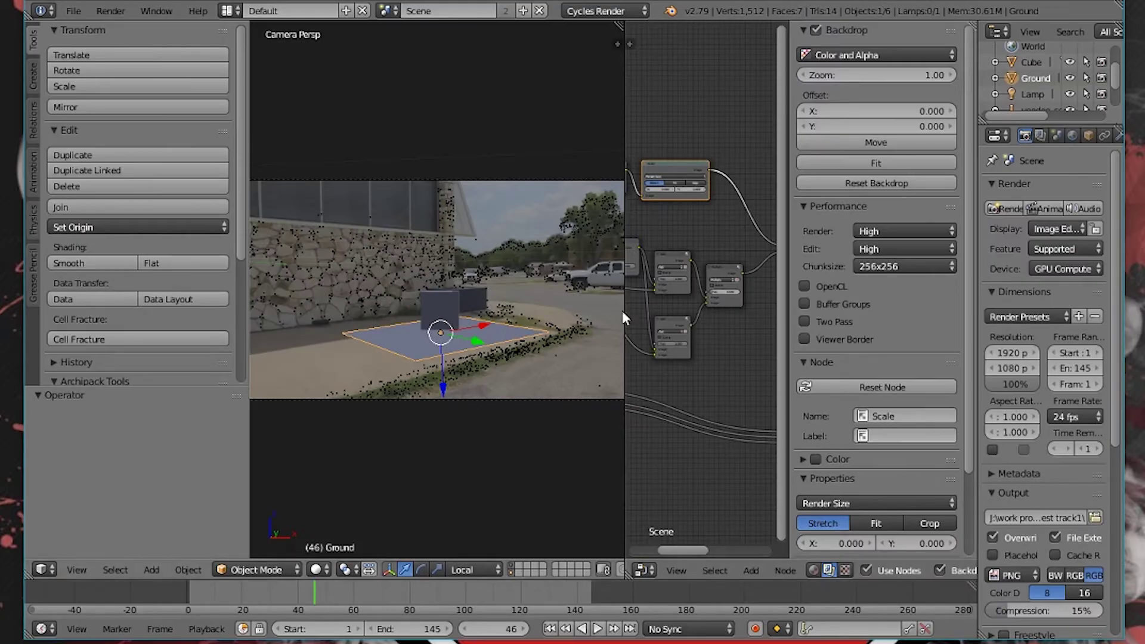
Hide the node editor's properties and widen the 3D view across most of the node editor
{"action": "left_click_drag", "start_coordinate": [623, 310], "coordinate": [754, 315]}
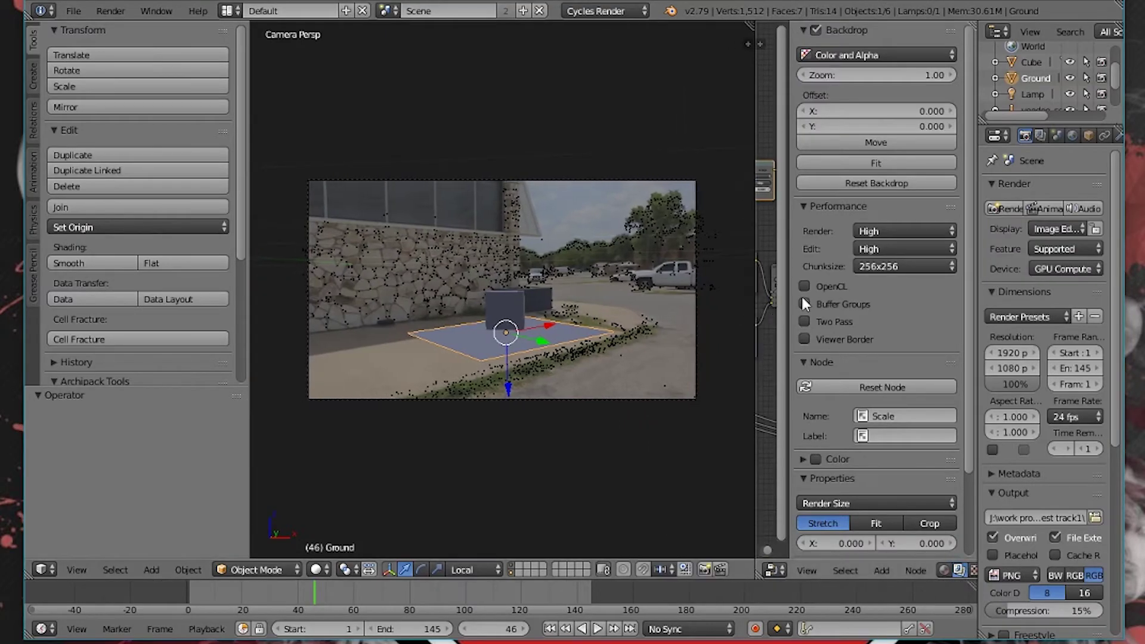
{"action": "key", "text": "n"}
{"action": "left_click_drag", "start_coordinate": [859, 313], "coordinate": [922, 309]}
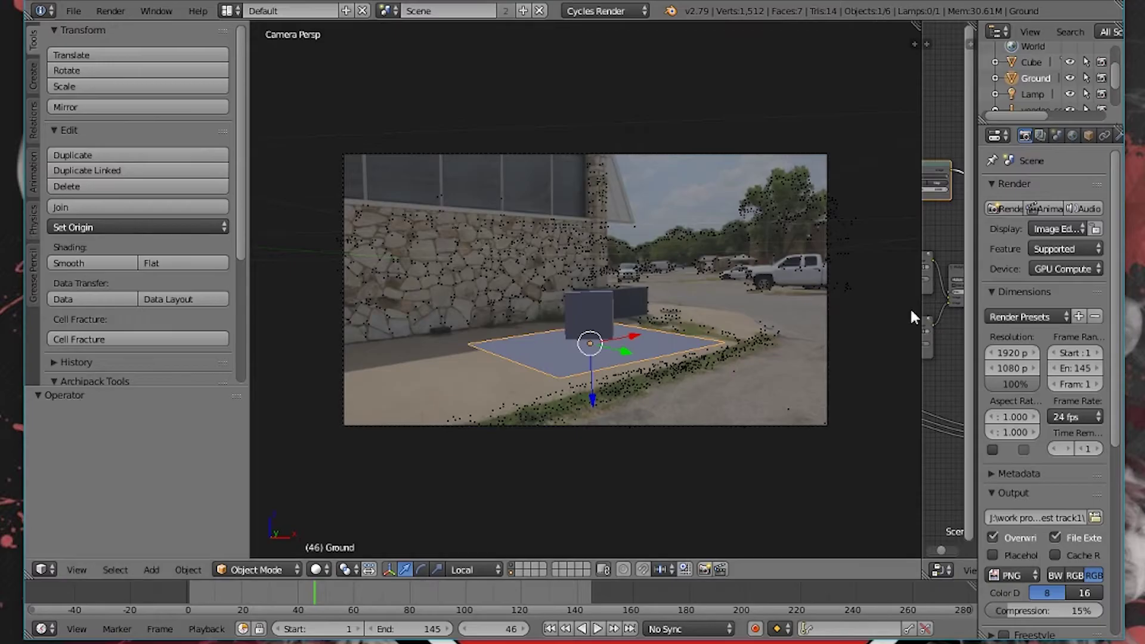
Play the camera-matched shot from the start to check the cube and ground plane against the footage
{"action": "scroll", "coordinate": [698, 320], "scroll_direction": "up", "scroll_amount": 2}
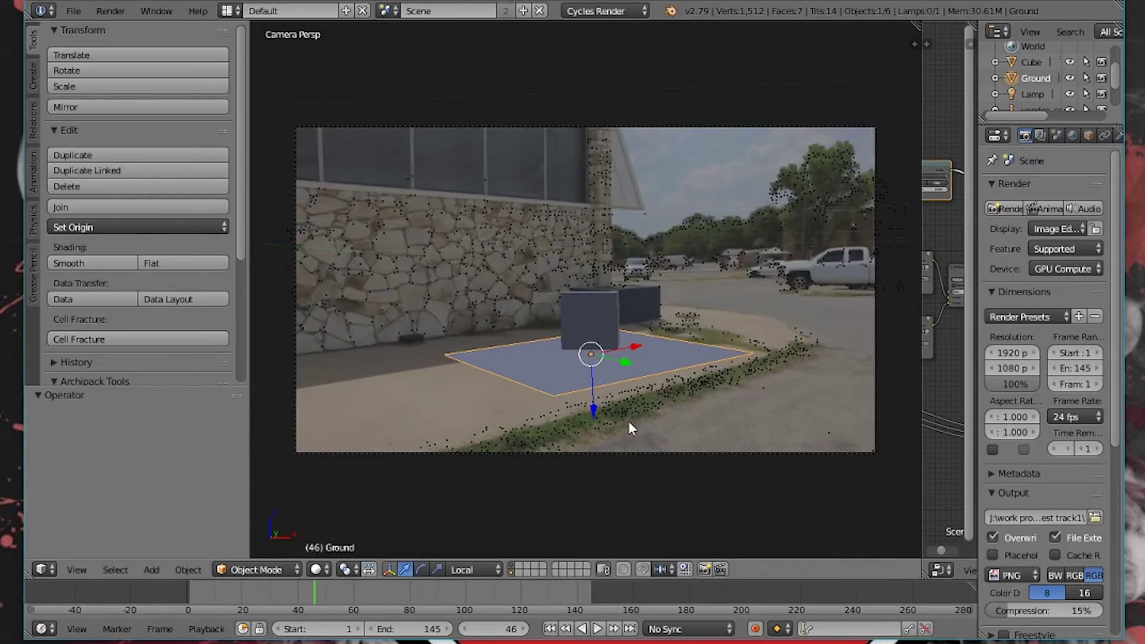
{"action": "left_click", "coordinate": [193, 592]}
{"action": "key", "text": "alt+a"}
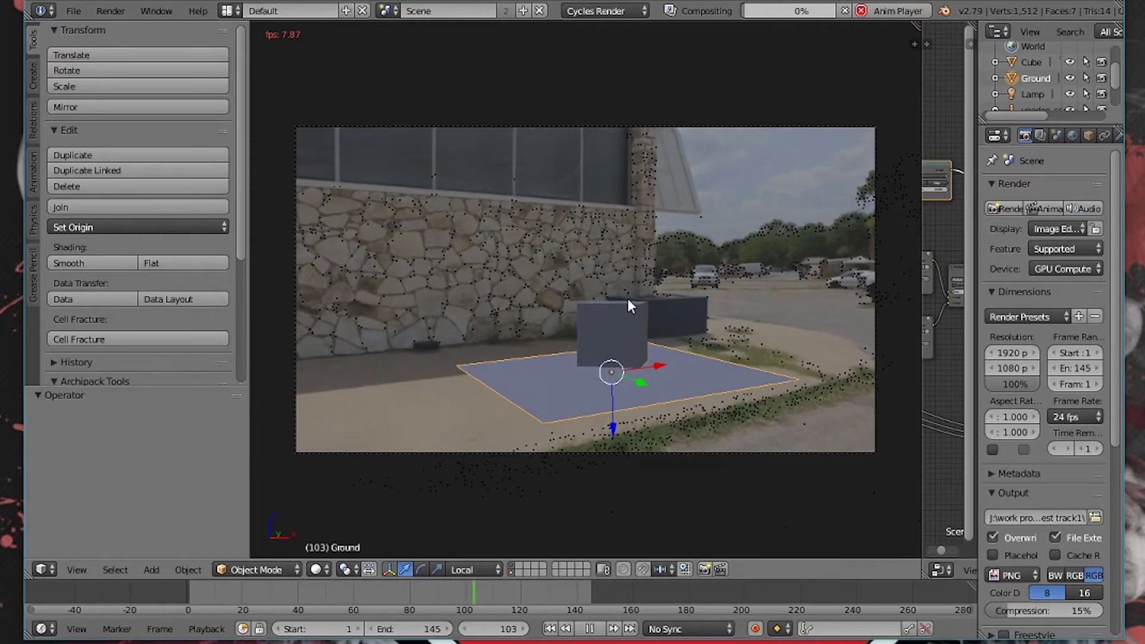
Stop playback, scale the cube by about 0.854, lower it by about 0.282 along Z and deselect it
{"action": "right_click", "coordinate": [591, 298]}
{"action": "key", "text": "alt+a"}
{"action": "mouse_move", "coordinate": [596, 288]}
{"action": "left_mouse_down"}
{"action": "mouse_move", "coordinate": [601, 115]}
{"action": "mouse_move", "coordinate": [609, 291]}
{"action": "mouse_move", "coordinate": [606, 281]}
{"action": "left_mouse_up"}
{"action": "key", "text": "s"}
{"action": "left_click", "coordinate": [664, 266]}
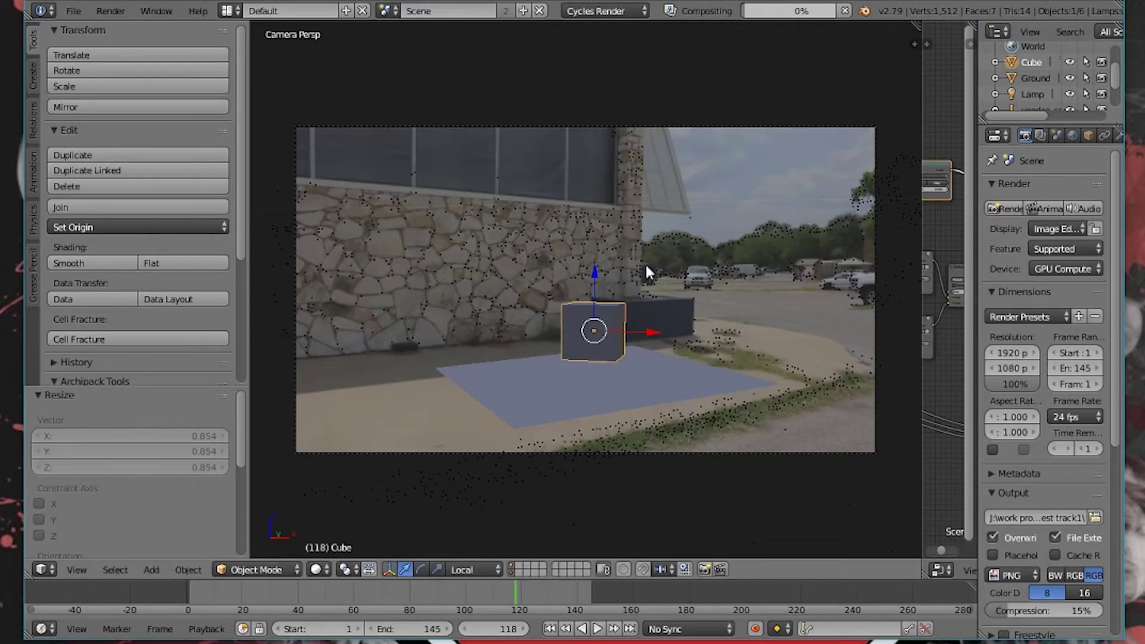
{"action": "left_click_drag", "start_coordinate": [597, 273], "coordinate": [599, 278]}
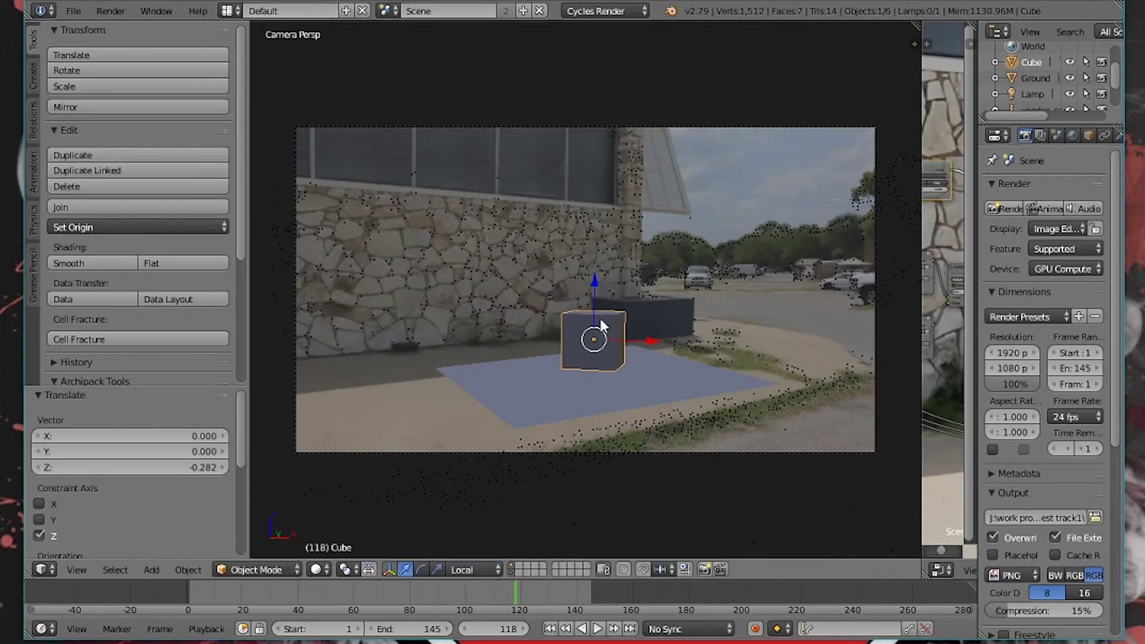
{"action": "key", "text": "a"}
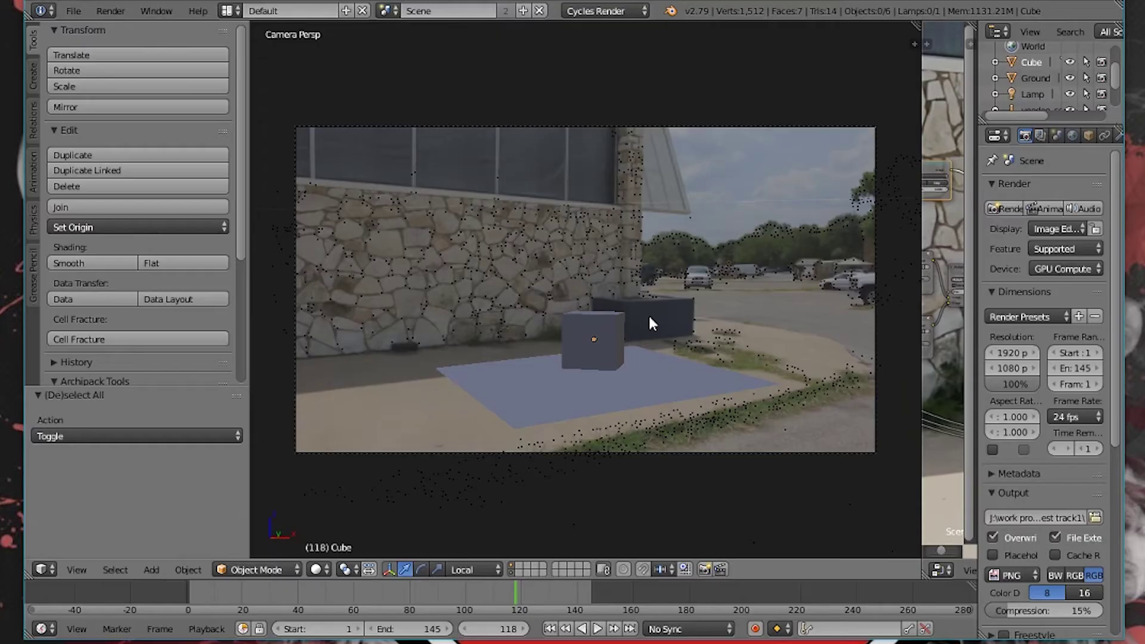
Replay the shot up close to check how the resized cube sticks to the ground
{"action": "scroll", "coordinate": [649, 314], "scroll_direction": "up", "scroll_amount": 4}
{"action": "key", "text": "alt+a"}
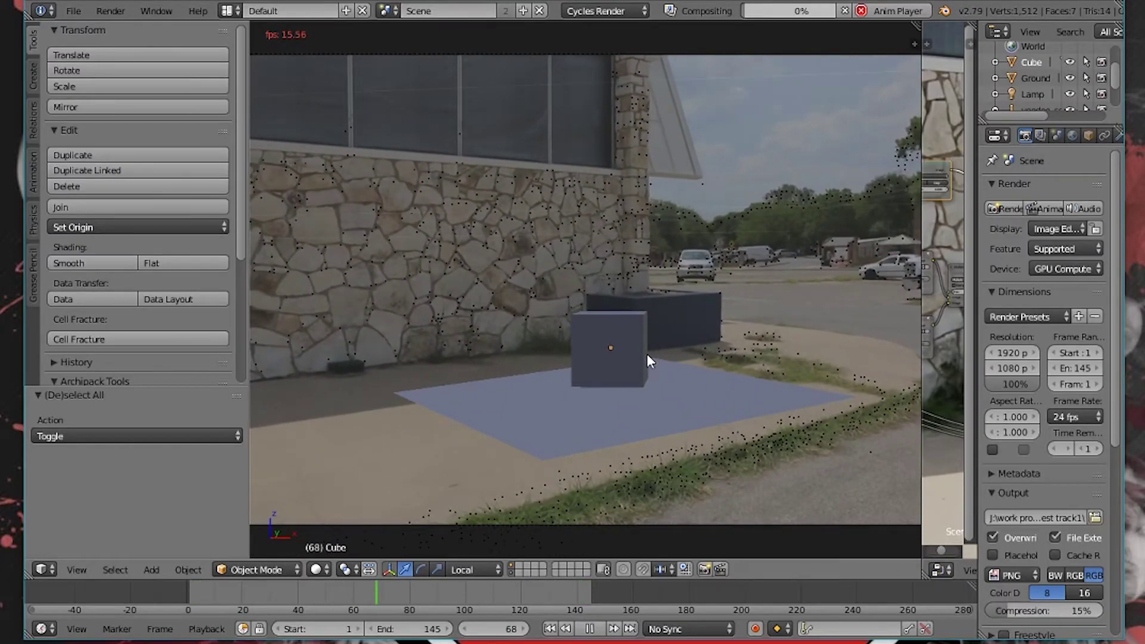
{"action": "key", "text": "alt+a"}
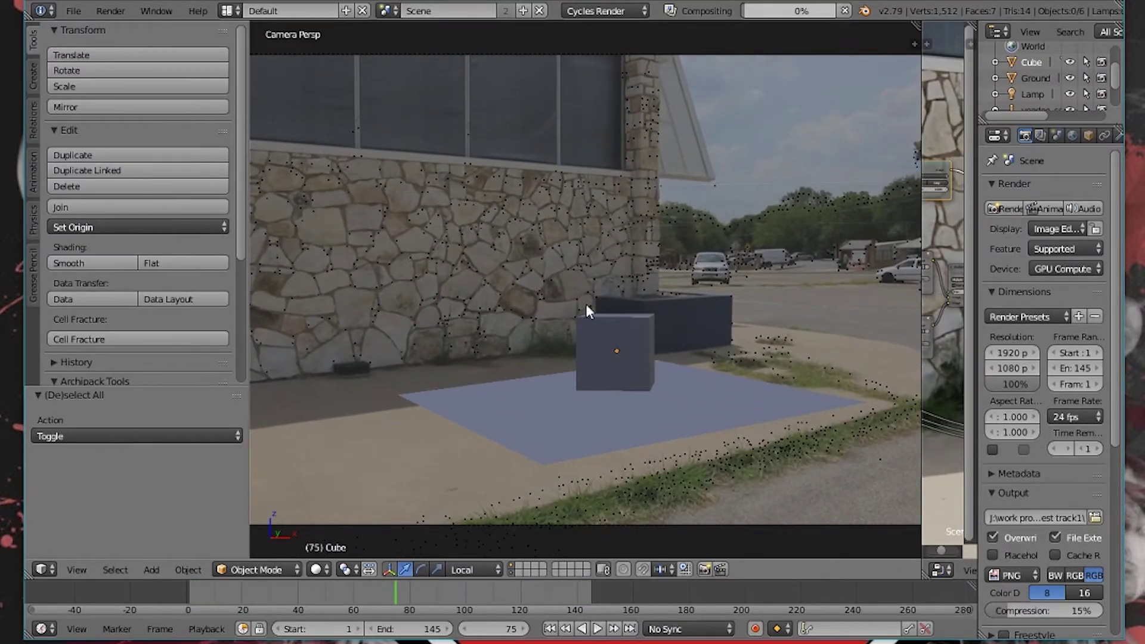
Examine the cube and ground plane against the surrounding point cloud from outside the camera view
{"action": "scroll", "coordinate": [585, 307], "scroll_direction": "down", "scroll_amount": 2}
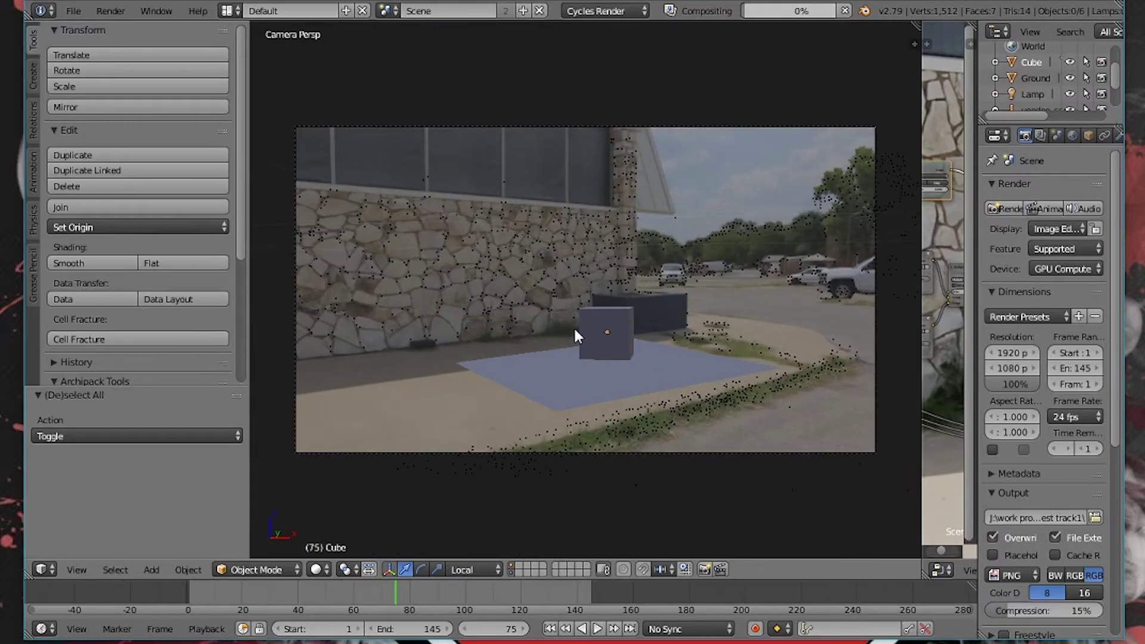
{"action": "middle_click_drag", "start_coordinate": [581, 333], "coordinate": [646, 328]}
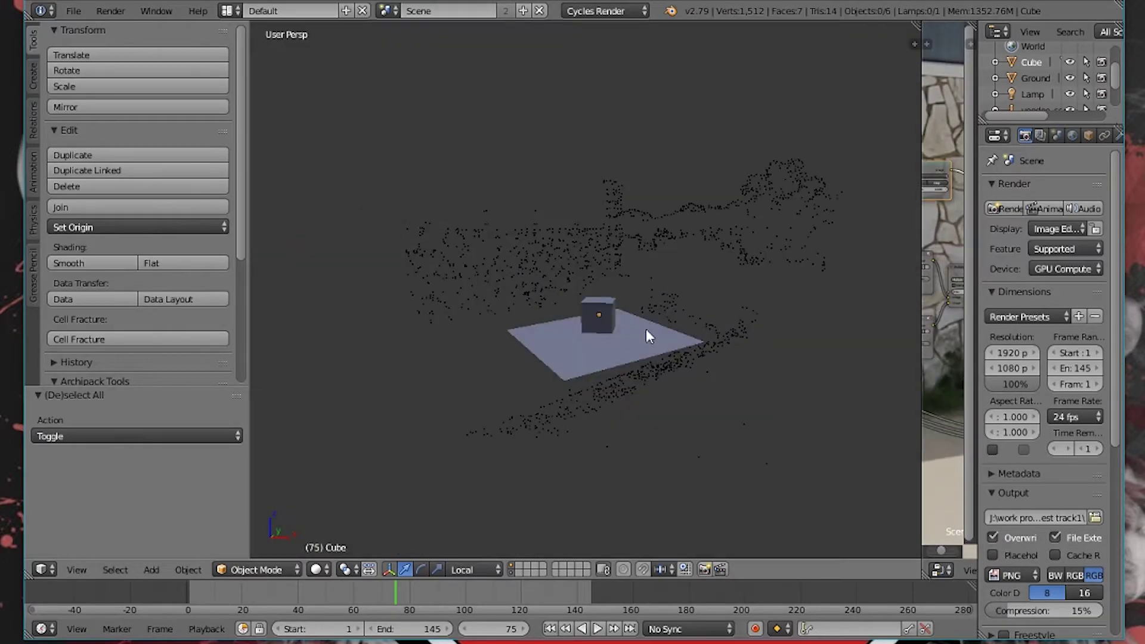
{"action": "scroll", "coordinate": [659, 321], "scroll_direction": "up", "scroll_amount": 3}
{"action": "middle_click_drag", "start_coordinate": [649, 342], "coordinate": [712, 361]}
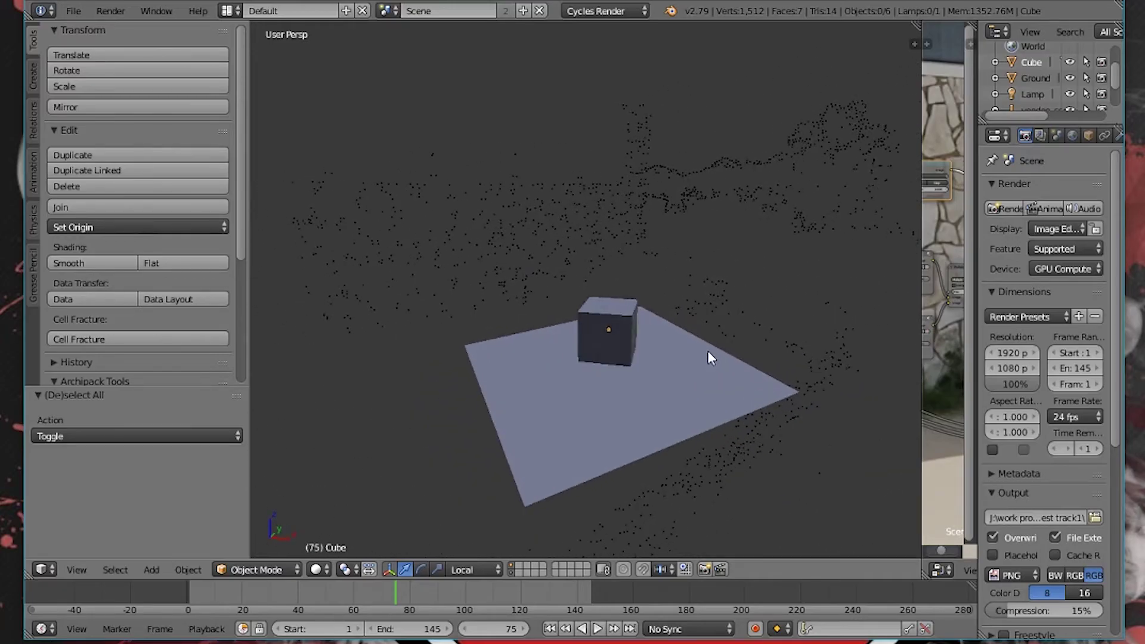
{"action": "scroll", "coordinate": [706, 350], "scroll_direction": "up", "scroll_amount": 3}
{"action": "middle_click_drag", "start_coordinate": [691, 359], "coordinate": [674, 388]}
{"action": "scroll", "coordinate": [602, 362], "scroll_direction": "down", "scroll_amount": 3}
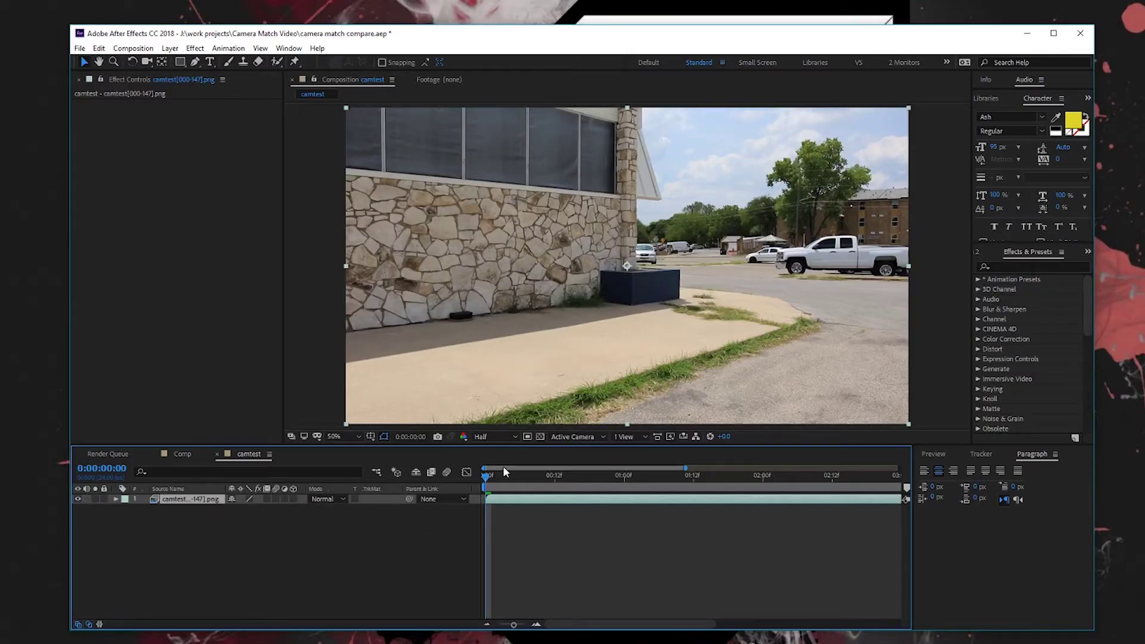
Switch to After Effects, search the effects for "3d c" and apply 3D Camera Tracker to the camtest footage layer
{"action": "left_click_drag", "start_coordinate": [485, 480], "coordinate": [461, 521]}
{"action": "left_click", "coordinate": [1032, 265]}
{"action": "type", "text": "3d"}
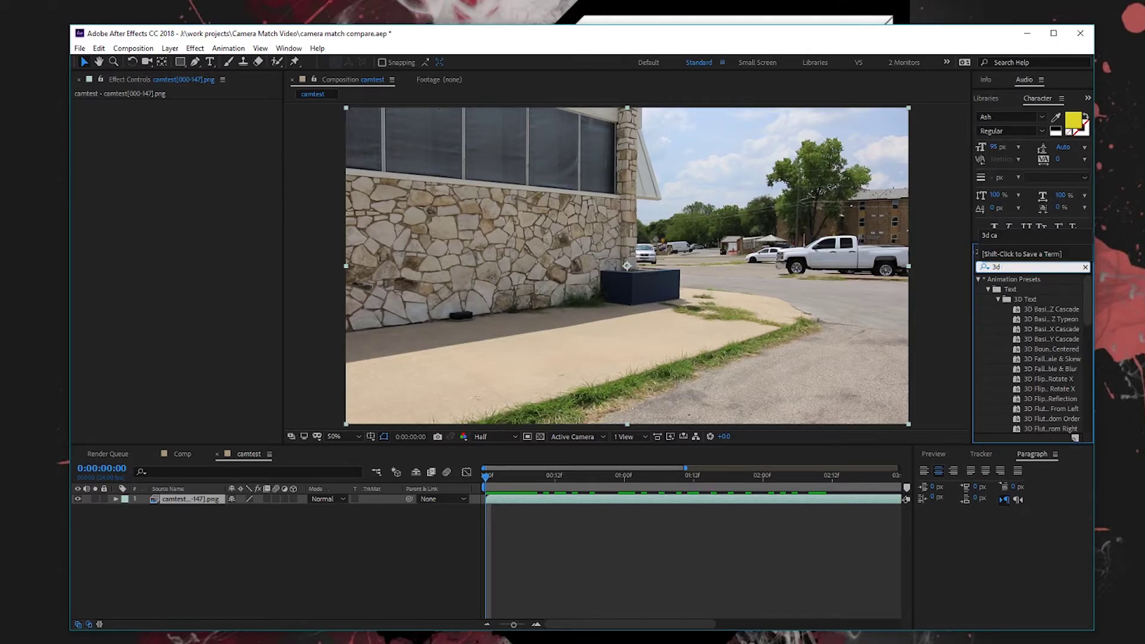
{"action": "type", "text": " c"}
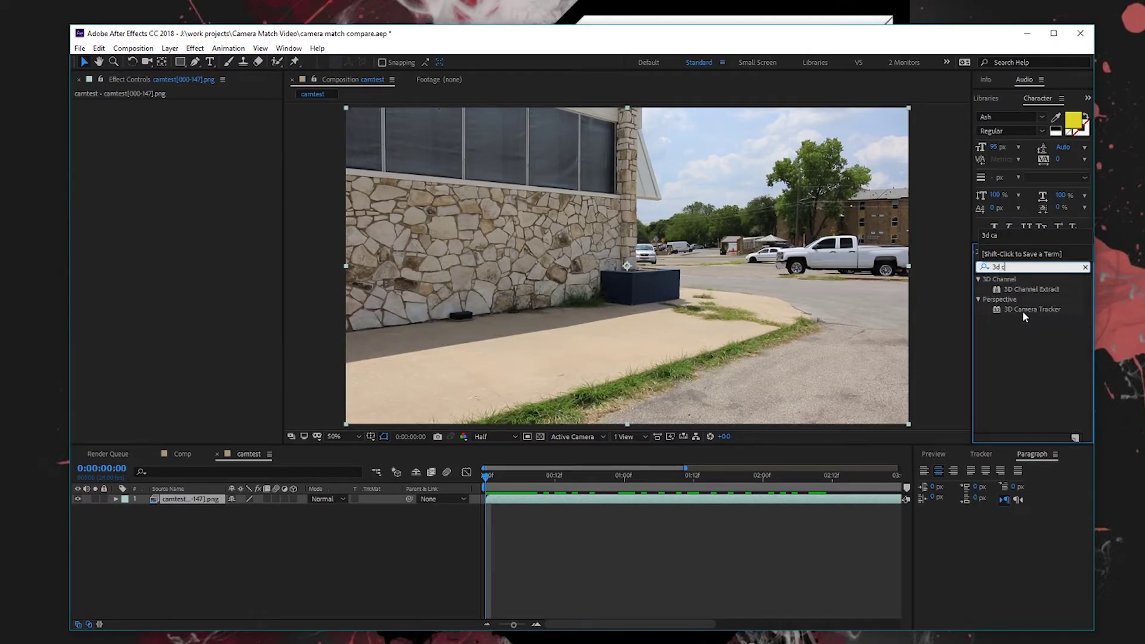
{"action": "left_click_drag", "start_coordinate": [1027, 310], "coordinate": [658, 506]}
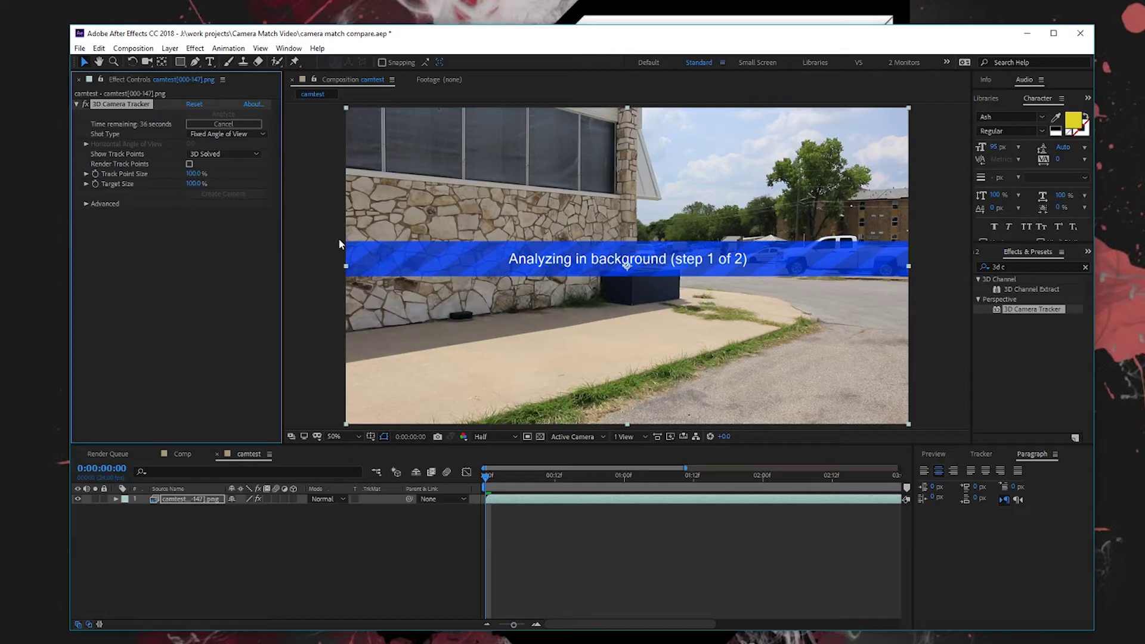
Expand the tracker's advanced settings and review the available shot types, keeping Fixed Angle of View
{"action": "left_click", "coordinate": [87, 204]}
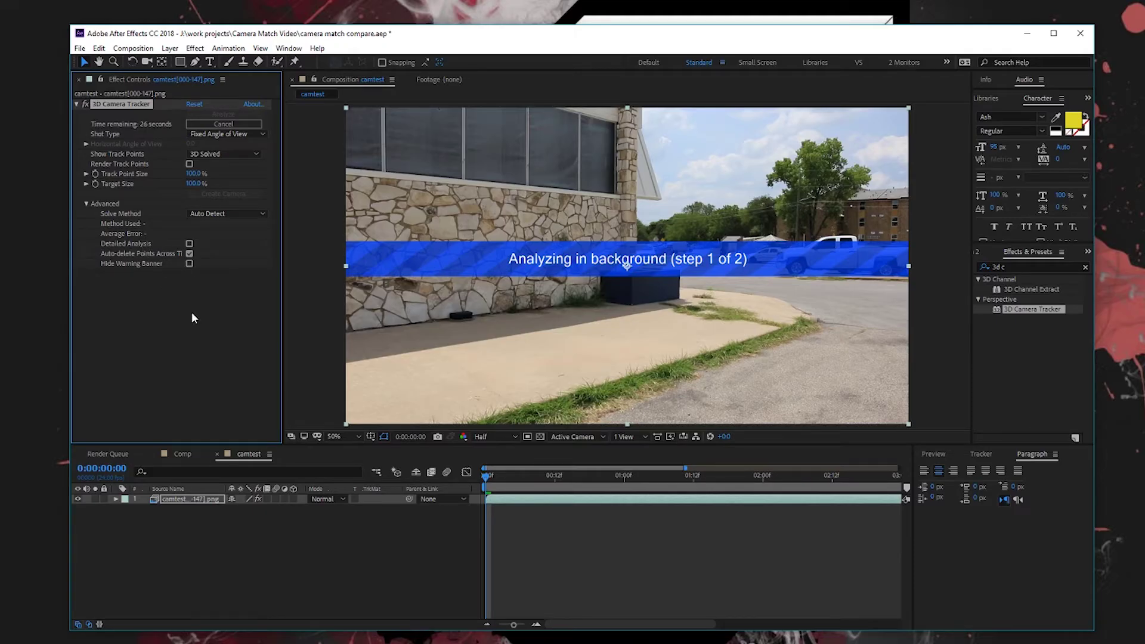
{"action": "left_click", "coordinate": [214, 134]}
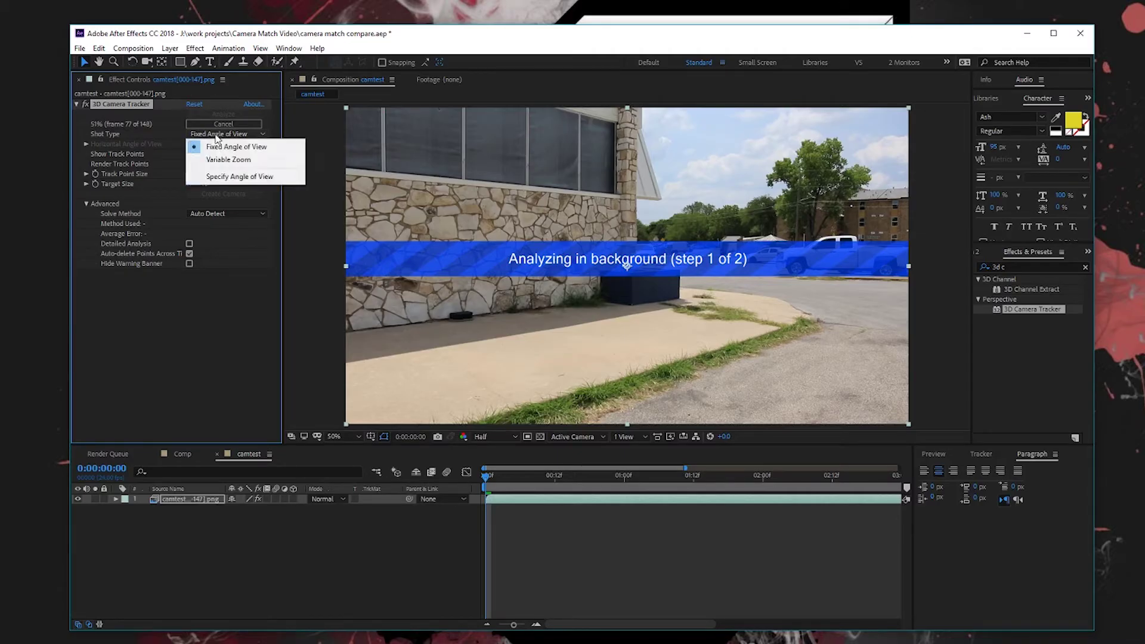
{"action": "left_click", "coordinate": [206, 366]}
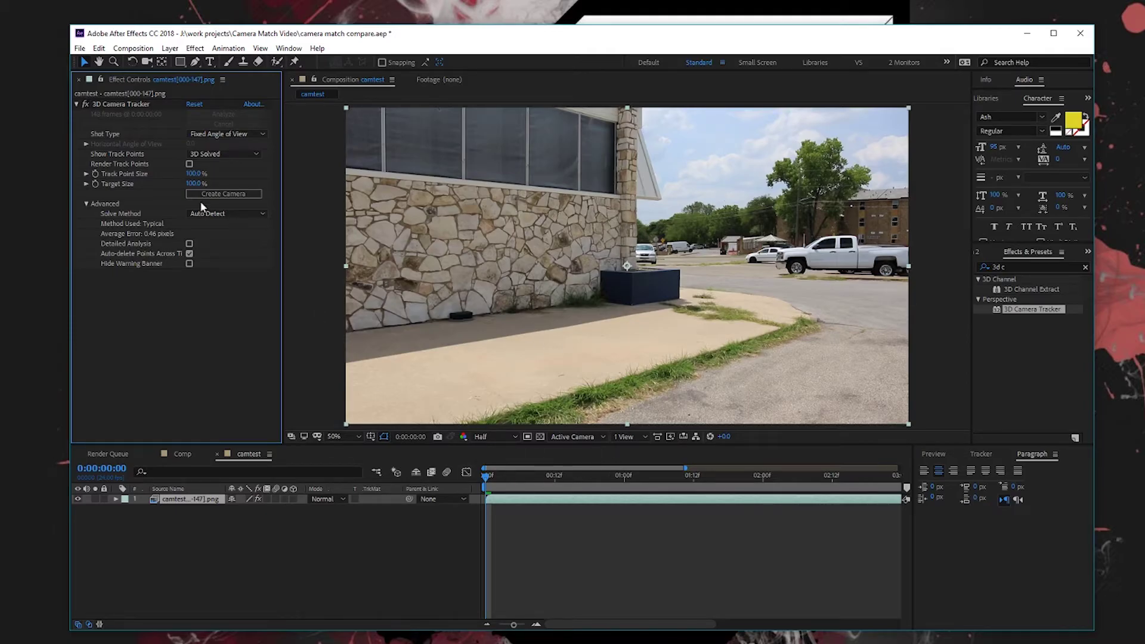
Turn on Render Track Points for the 3D Camera Tracker and play the footage to check the points
{"action": "left_click", "coordinate": [190, 164]}
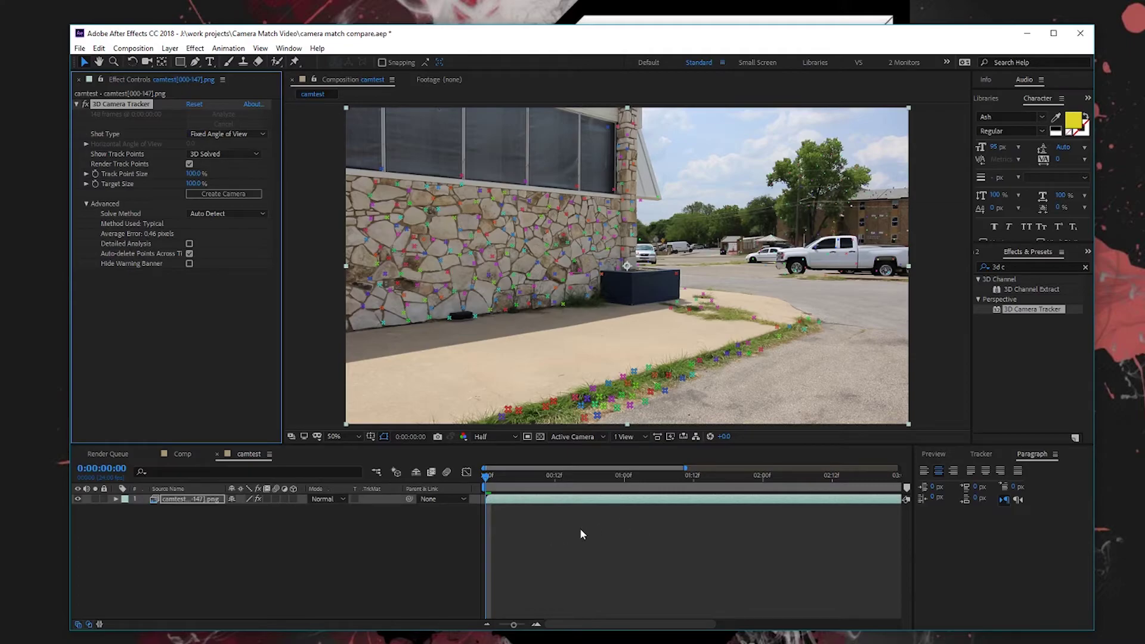
{"action": "key", "text": "space"}
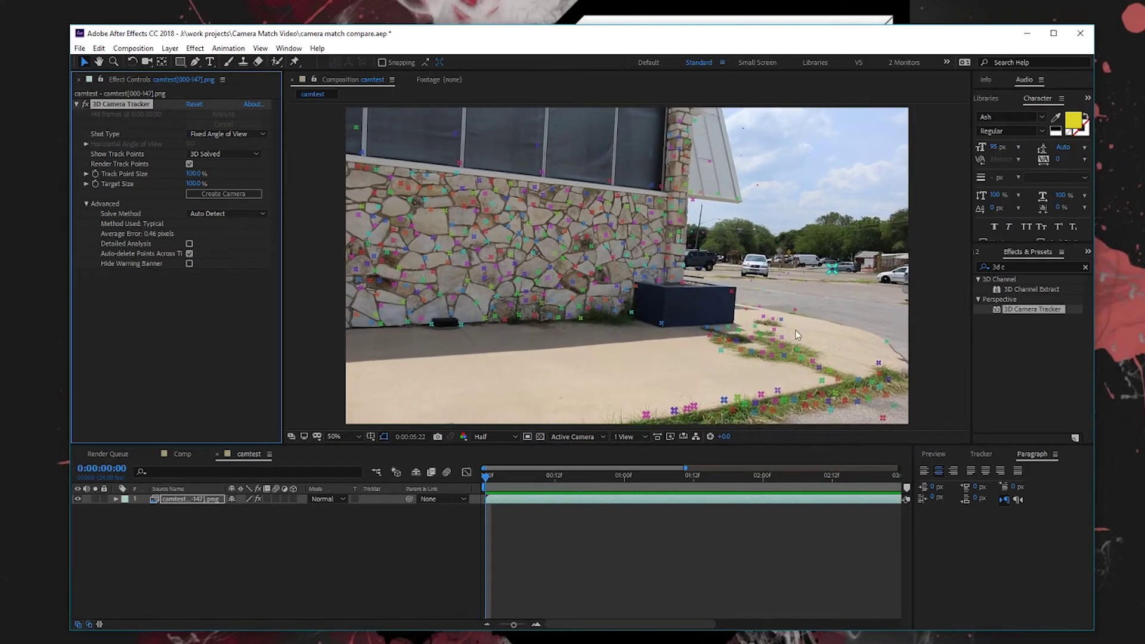
{"action": "key", "text": "space"}
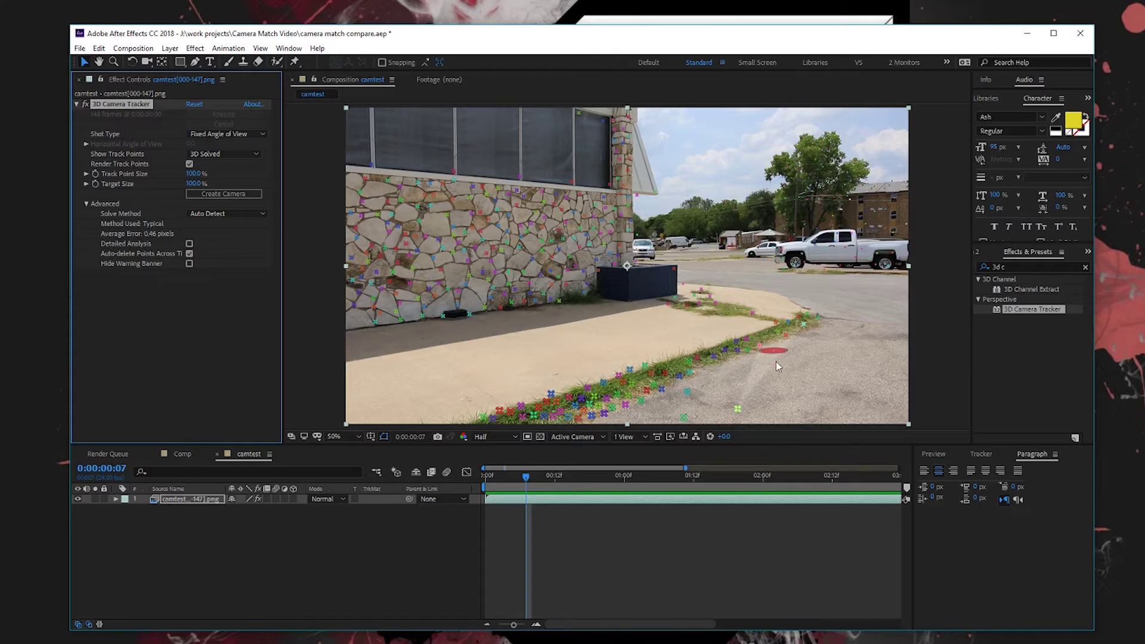
{"action": "key", "text": "space"}
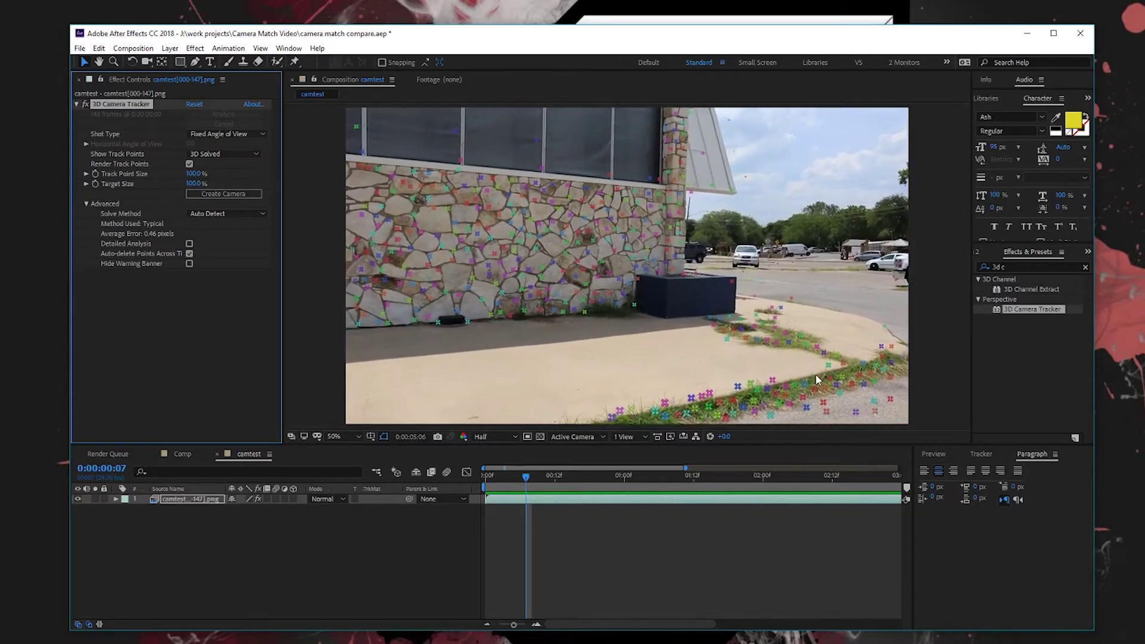
Delete the stray track point over the parked cars and create a track solid and camera on the pavement at 0:00:03:16
{"action": "key", "text": "space"}
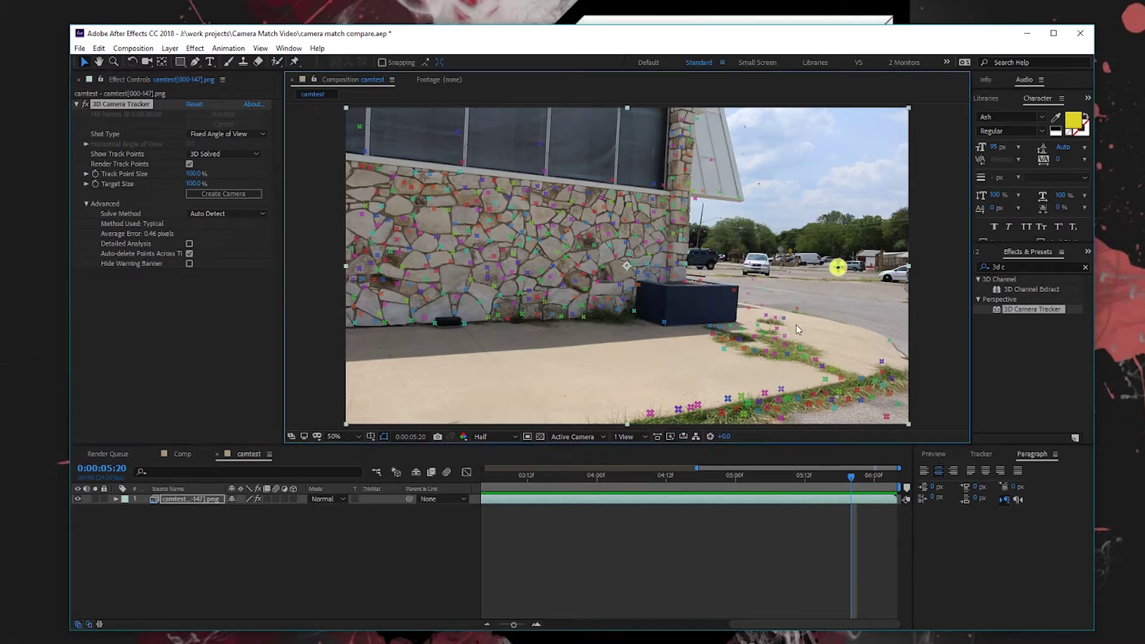
{"action": "key", "text": "Delete"}
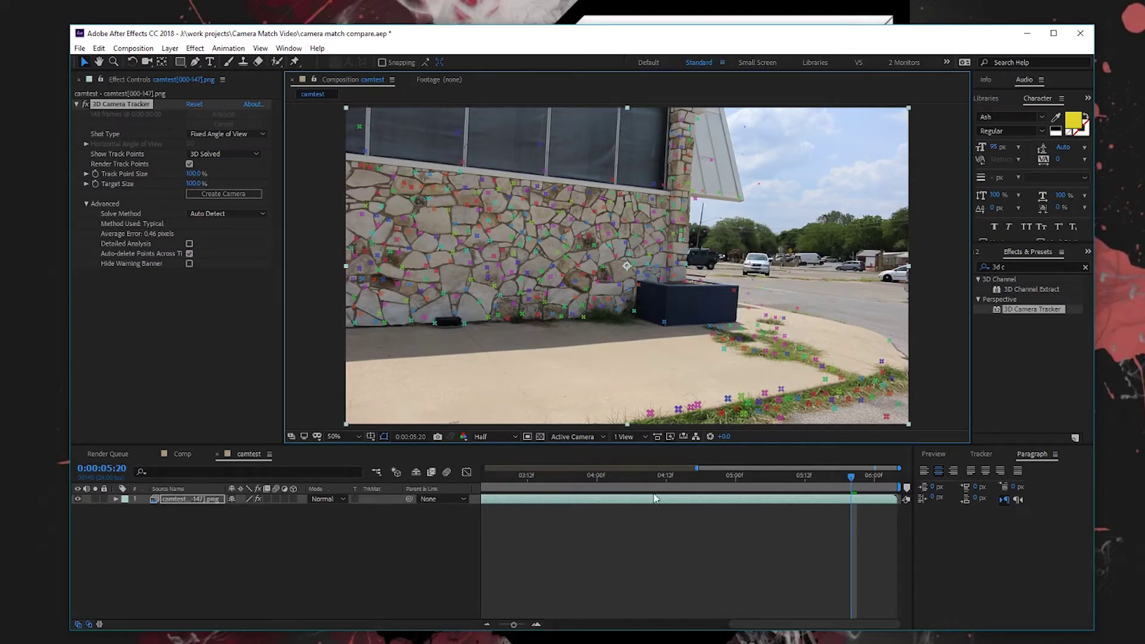
{"action": "left_click_drag", "start_coordinate": [596, 479], "coordinate": [514, 483]}
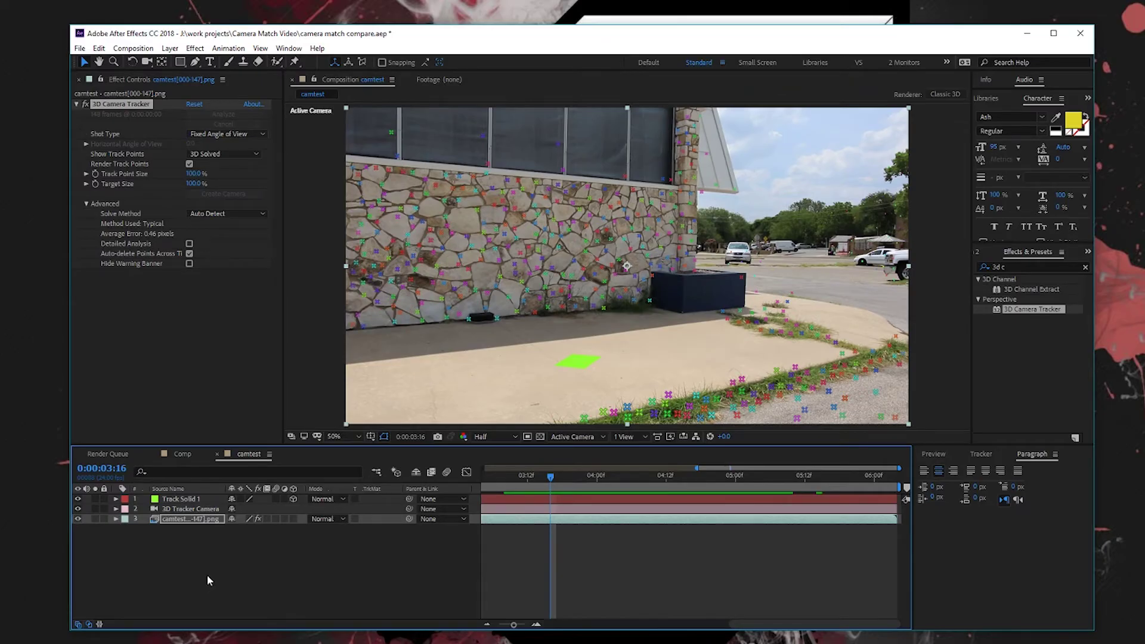
Select the 3D Tracker Camera layer and run the ATOM_AE2Blender27_05302014.jsx script file to bring up its Blender export options
{"action": "left_click", "coordinate": [206, 575]}
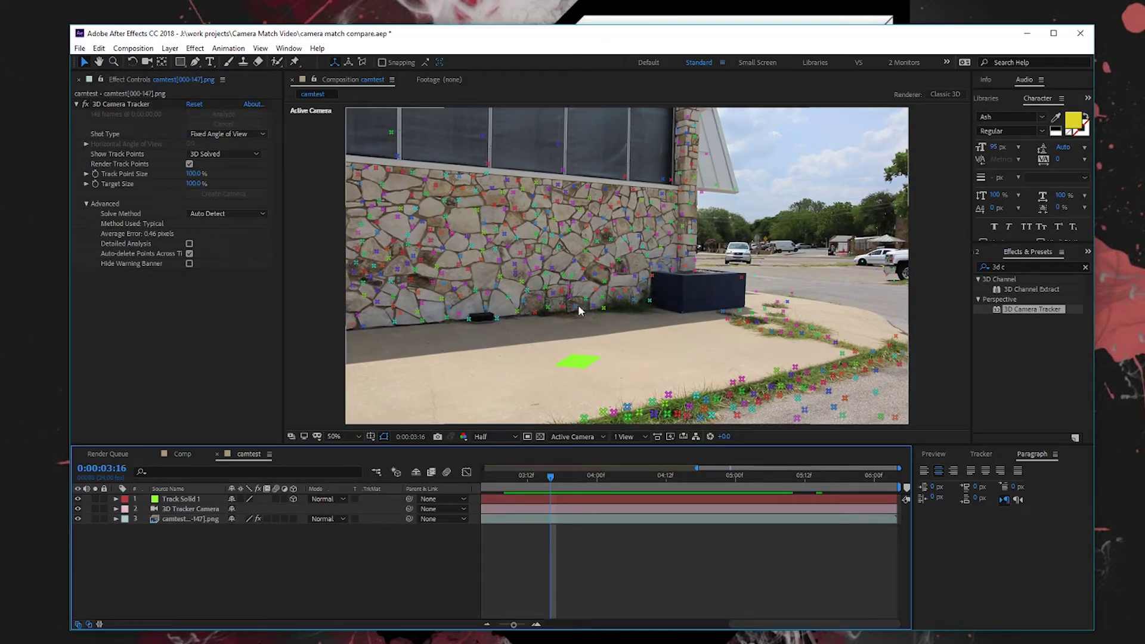
{"action": "left_click", "coordinate": [193, 511]}
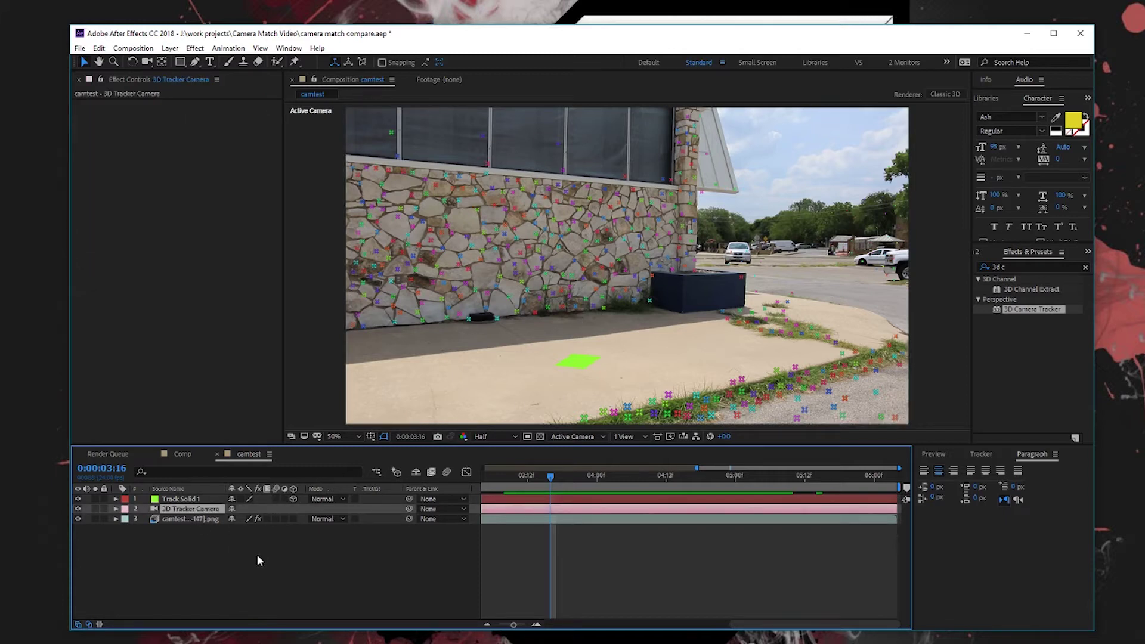
{"action": "left_click", "coordinate": [79, 47]}
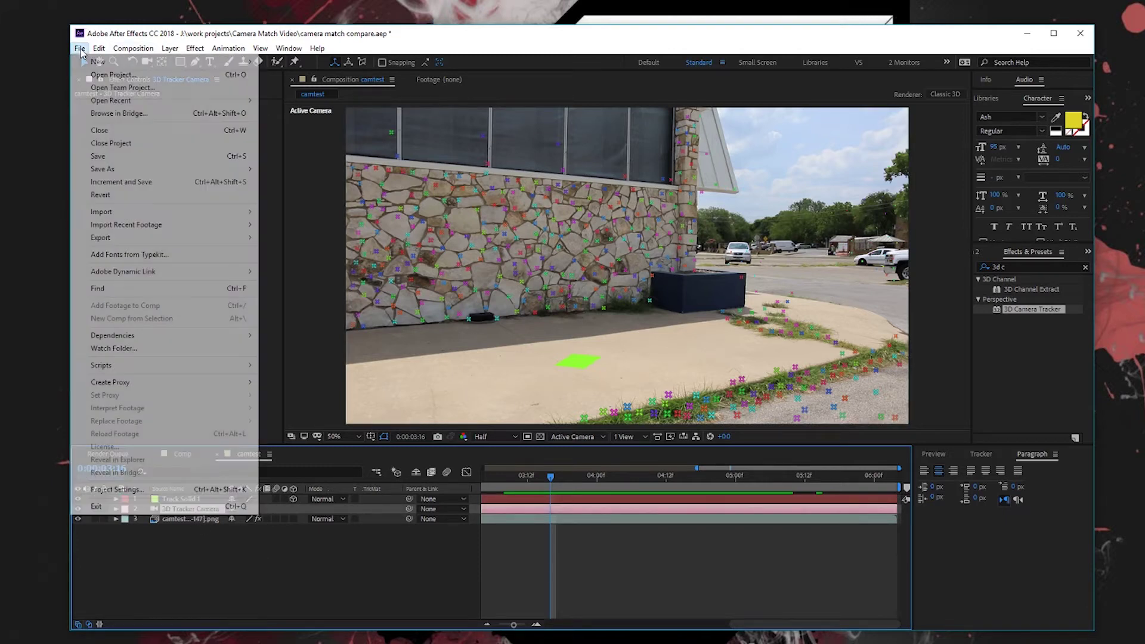
{"action": "mouse_move", "coordinate": [213, 368]}
{"action": "left_click", "coordinate": [286, 366]}
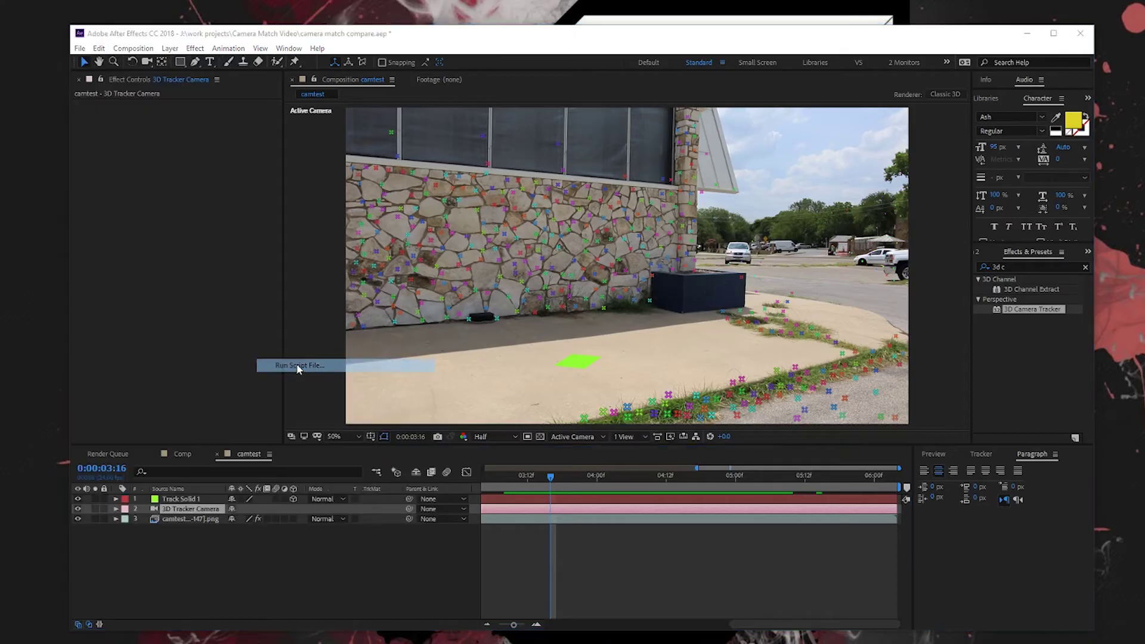
{"action": "left_click", "coordinate": [224, 137]}
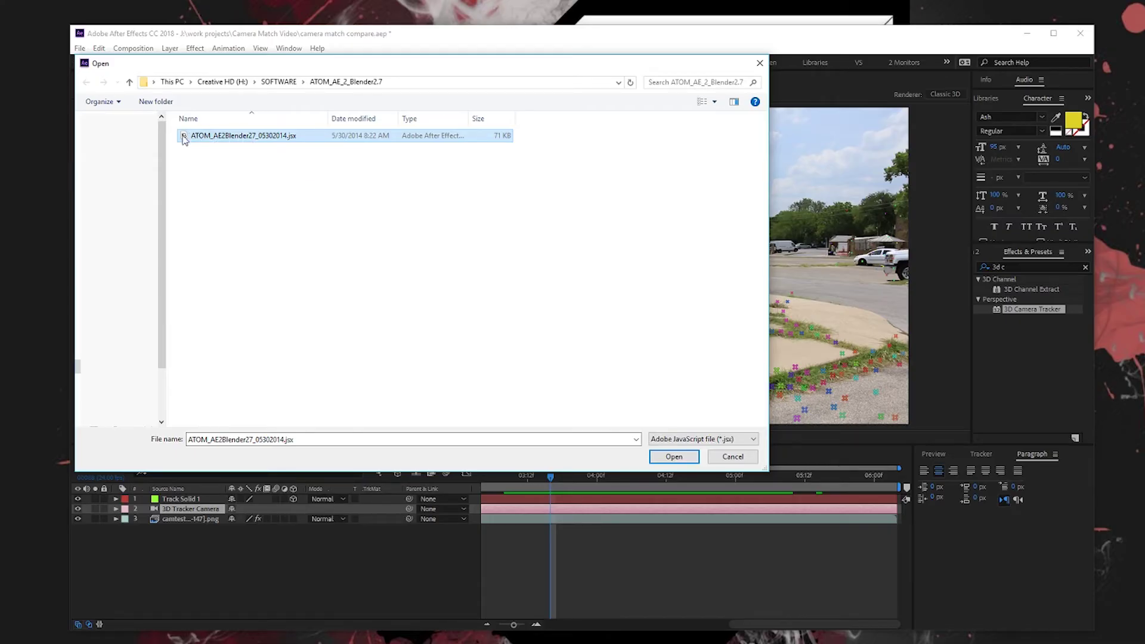
{"action": "double_click", "coordinate": [196, 137]}
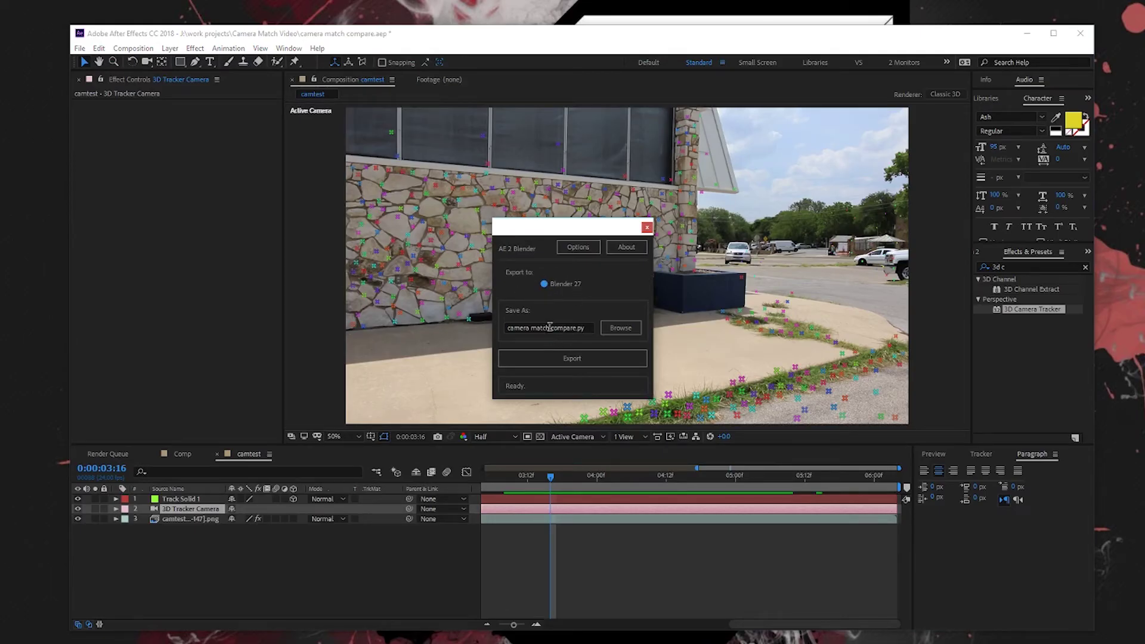
{"action": "left_click", "coordinate": [590, 328]}
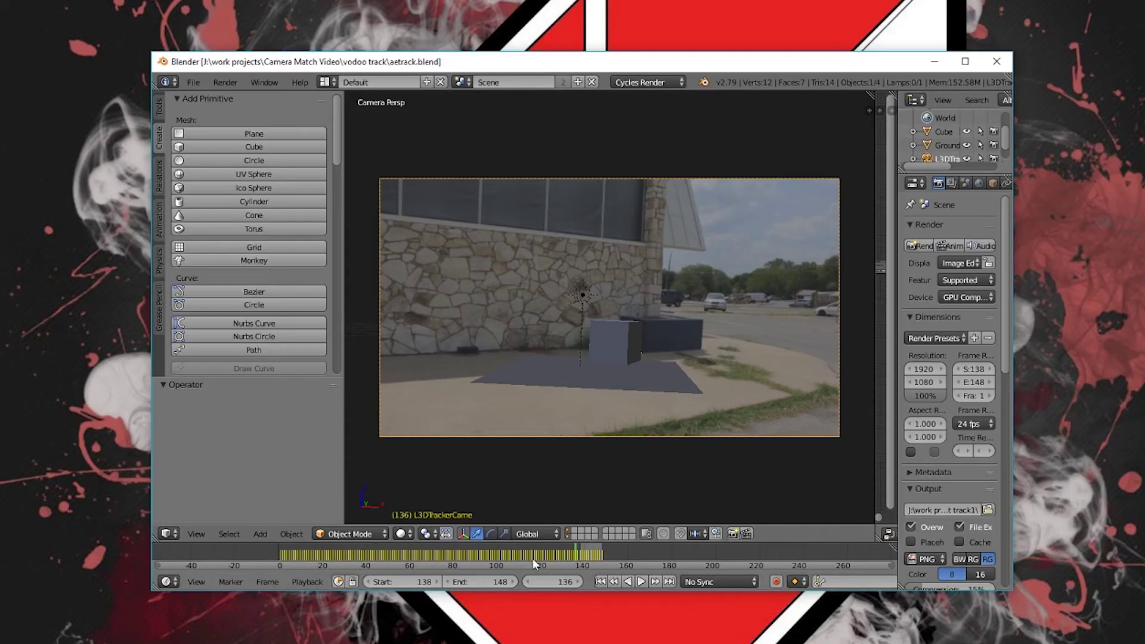
Switch to the aetrack scene in Blender, set the start frame to 1 and play through the animation to check the match
{"action": "left_click", "coordinate": [418, 582]}
{"action": "type", "text": "1"}
{"action": "key", "text": "Return"}
{"action": "left_click", "coordinate": [294, 560]}
{"action": "key", "text": "alt+a"}
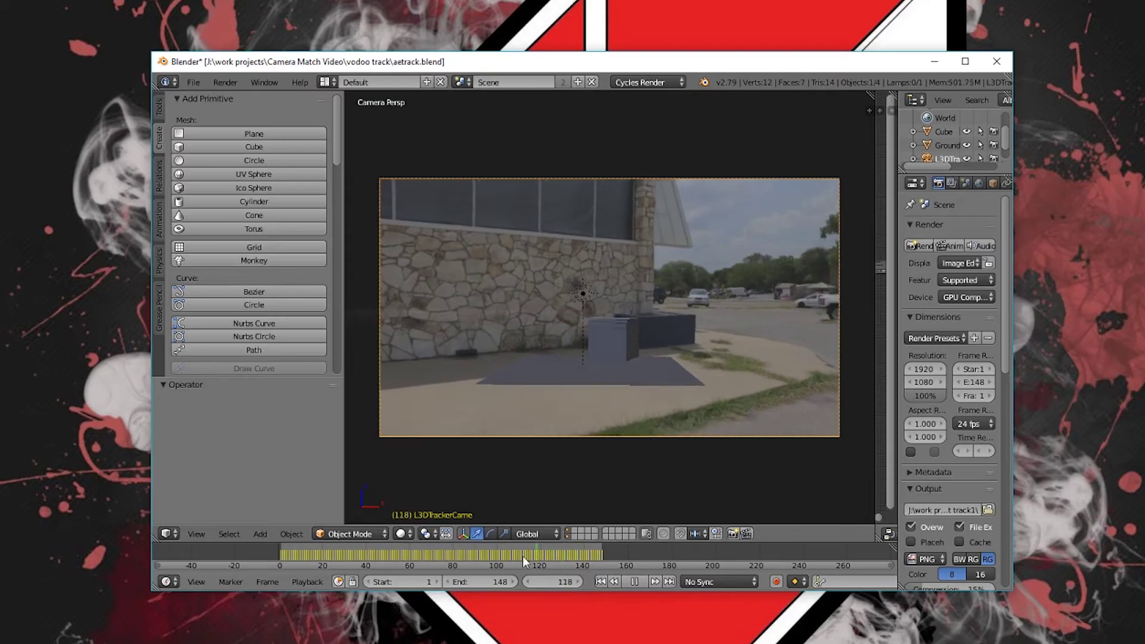
{"action": "left_click_drag", "start_coordinate": [347, 565], "coordinate": [473, 561]}
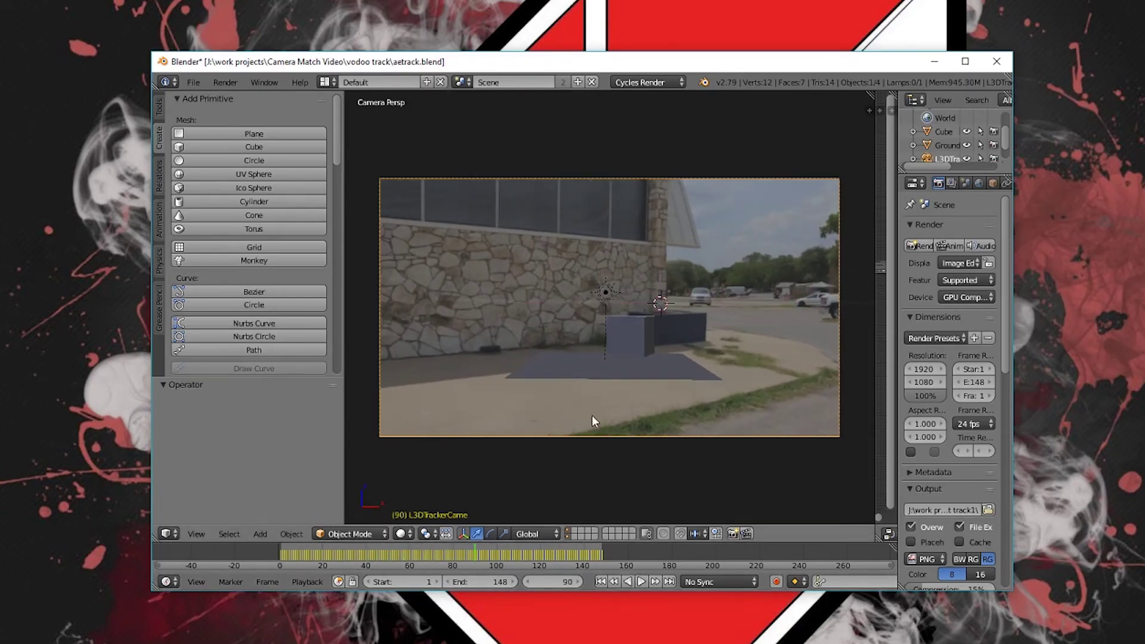
Examine the cube, ground plane and tracker camera from outside the camera view, return to the camera view and clear the selection
{"action": "right_click", "coordinate": [642, 370]}
{"action": "right_click", "coordinate": [633, 332], "text": "shift"}
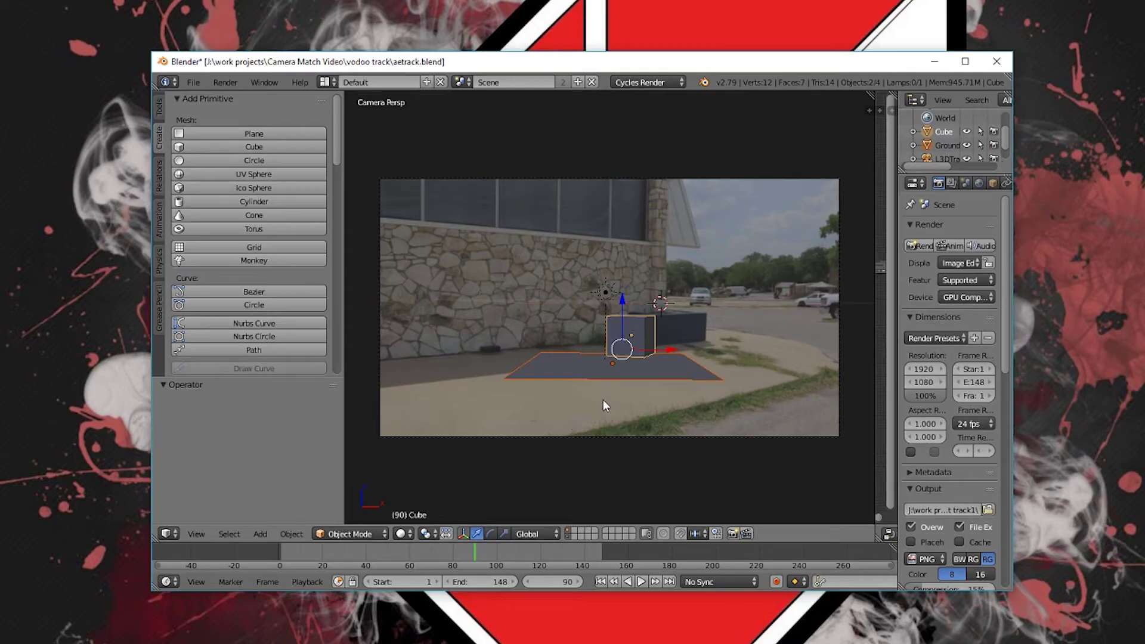
{"action": "middle_click_drag", "start_coordinate": [759, 309], "coordinate": [721, 314]}
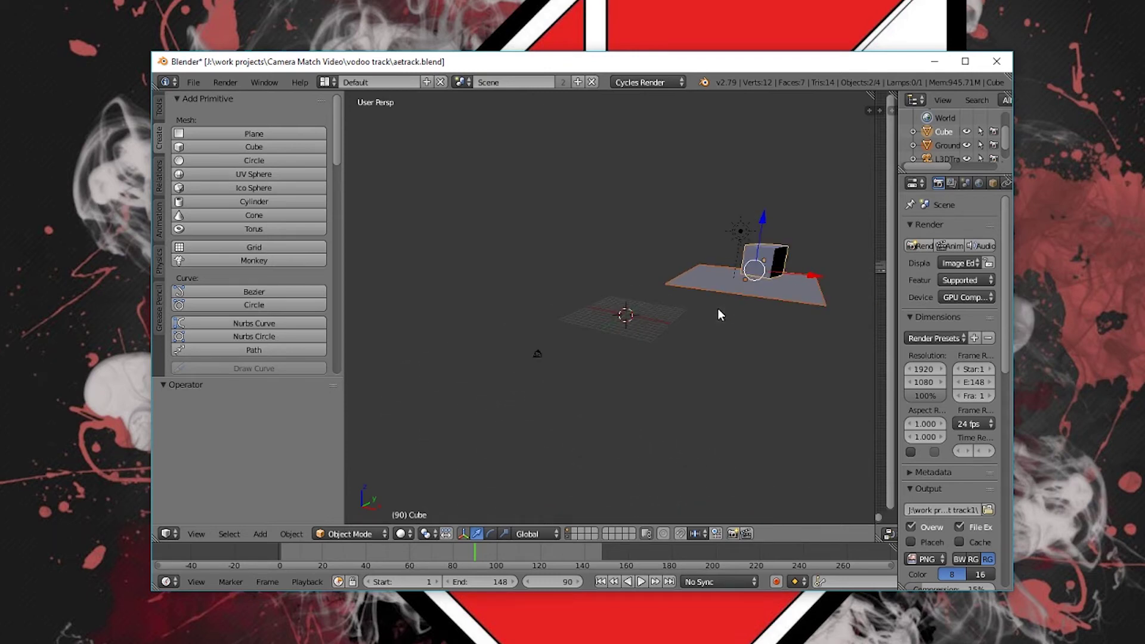
{"action": "right_click", "coordinate": [537, 355]}
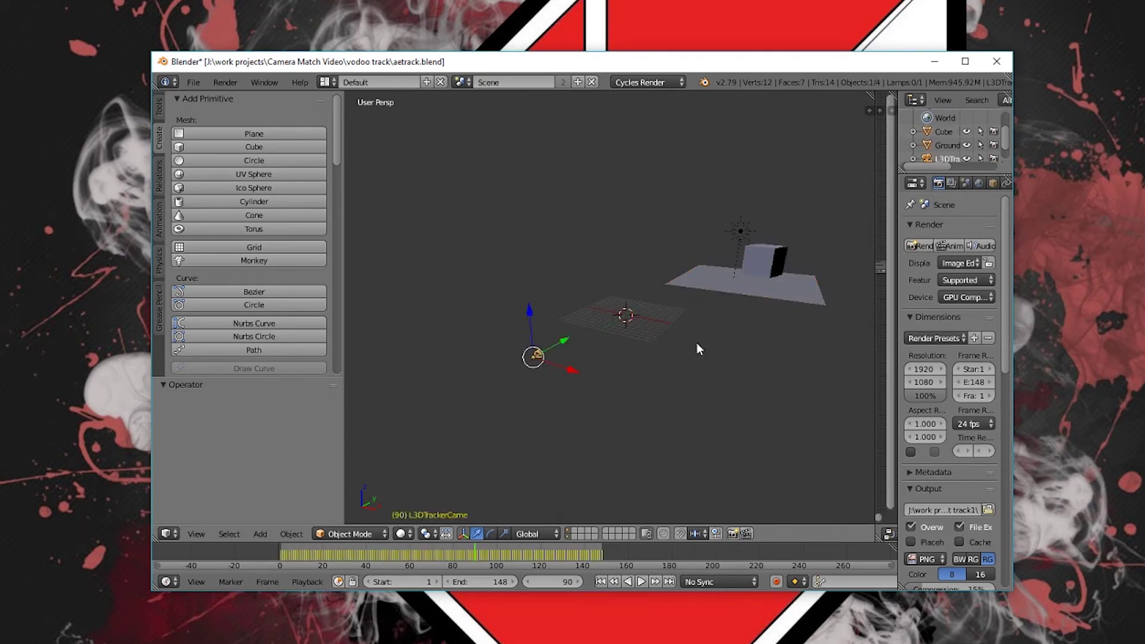
{"action": "key", "text": "KP_Decimal"}
{"action": "mouse_move", "coordinate": [697, 342]}
{"action": "middle_mouse_down"}
{"action": "mouse_move", "coordinate": [760, 342]}
{"action": "mouse_move", "coordinate": [785, 327]}
{"action": "mouse_move", "coordinate": [682, 346]}
{"action": "middle_mouse_up"}
{"action": "key", "text": "KP_0"}
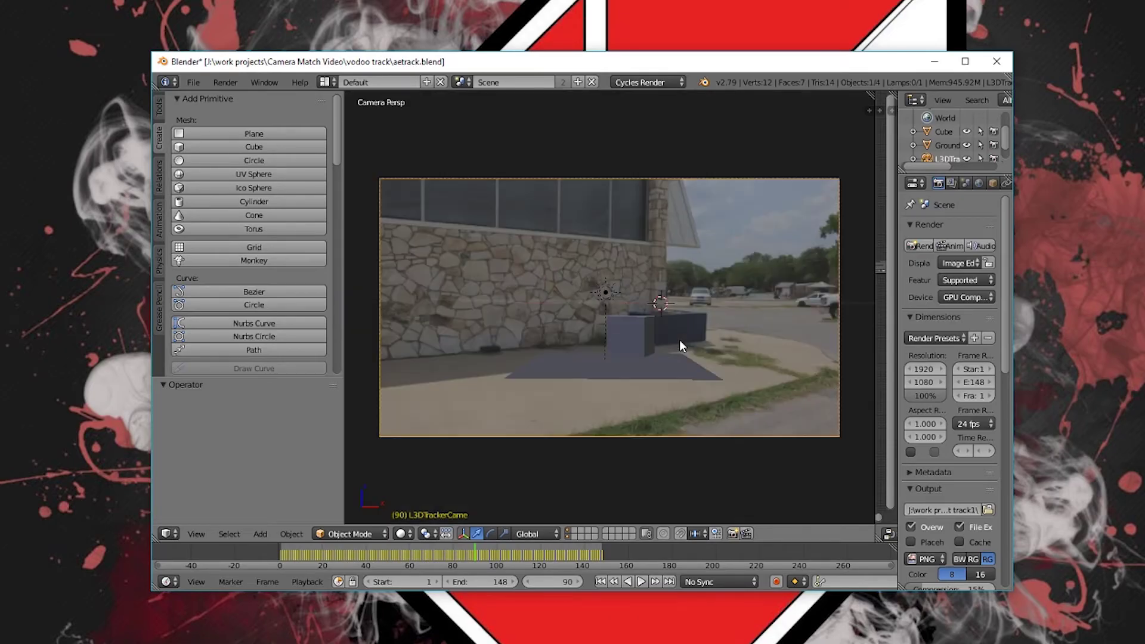
{"action": "right_click", "coordinate": [636, 338]}
{"action": "right_click", "coordinate": [652, 372], "text": "shift"}
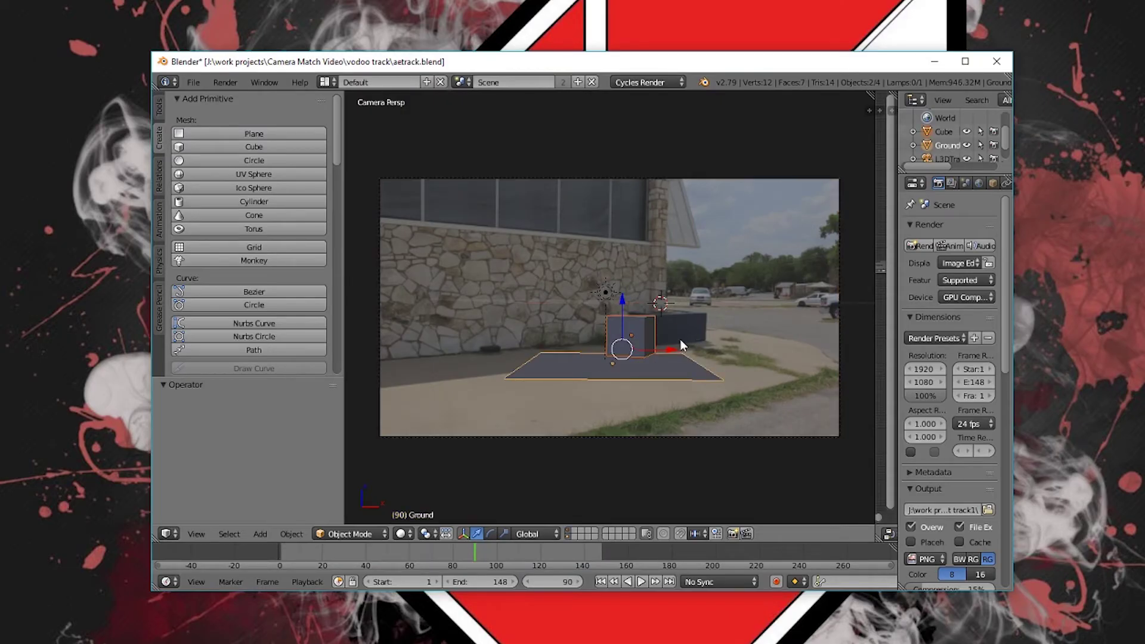
{"action": "key", "text": "a"}
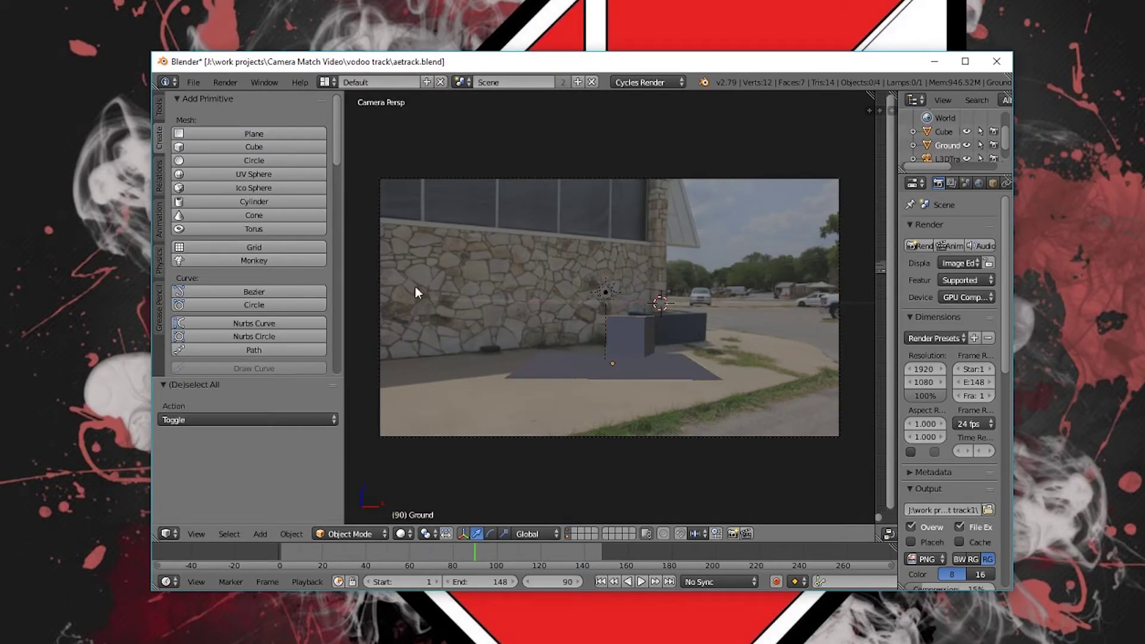
Switch to the Scripting layout and widen the text editor to review the AECamera.py script
{"action": "left_click_drag", "start_coordinate": [341, 142], "coordinate": [208, 159]}
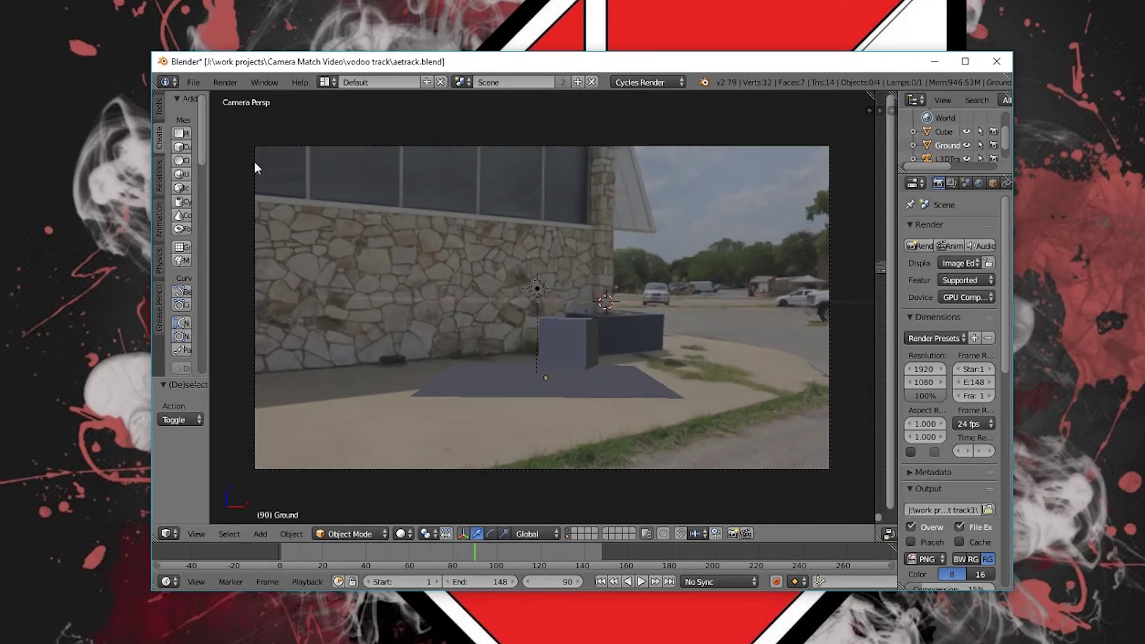
{"action": "left_click", "coordinate": [329, 85]}
{"action": "left_click", "coordinate": [355, 178]}
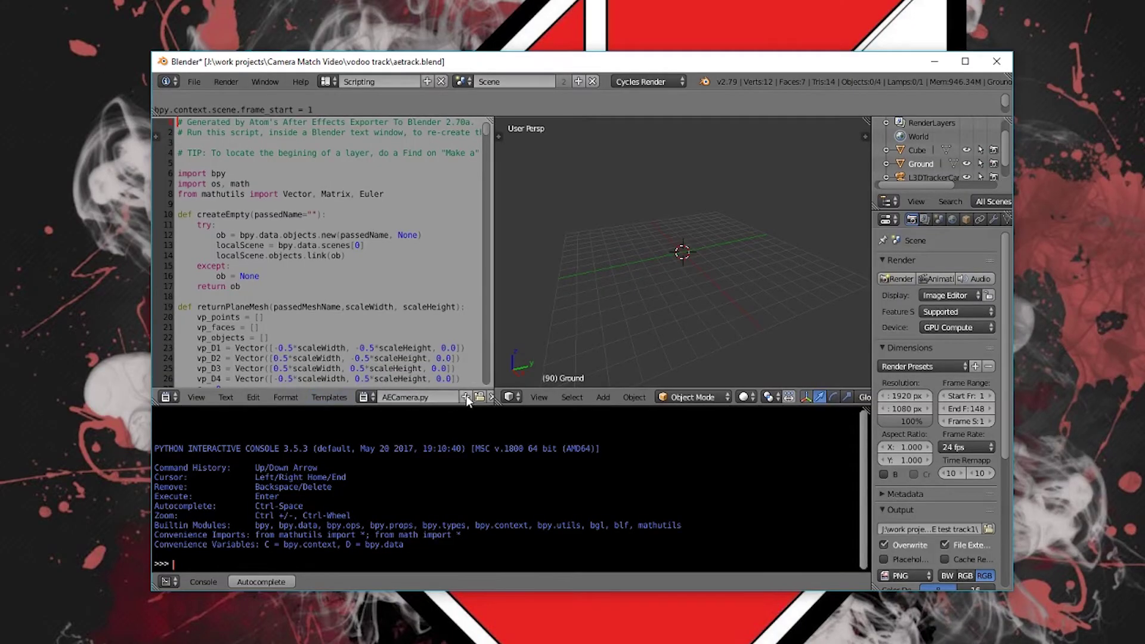
{"action": "left_click_drag", "start_coordinate": [494, 379], "coordinate": [650, 394]}
{"action": "scroll", "coordinate": [401, 226], "scroll_direction": "down", "scroll_amount": 5}
{"action": "scroll", "coordinate": [401, 225], "scroll_direction": "up", "scroll_amount": 6}
{"action": "scroll", "coordinate": [358, 205], "scroll_direction": "down", "scroll_amount": 6}
{"action": "scroll", "coordinate": [352, 206], "scroll_direction": "up", "scroll_amount": 6}
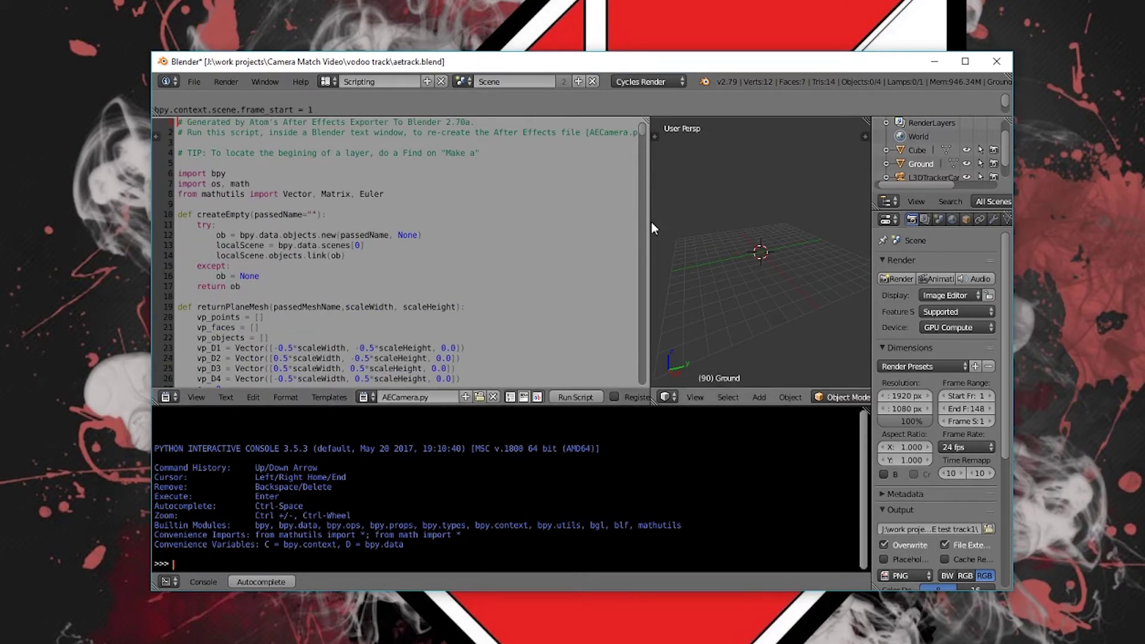
Narrow the text editor, select the imported tracker camera in the outliner and fit its camera view in the viewport
{"action": "left_click_drag", "start_coordinate": [650, 222], "coordinate": [438, 228]}
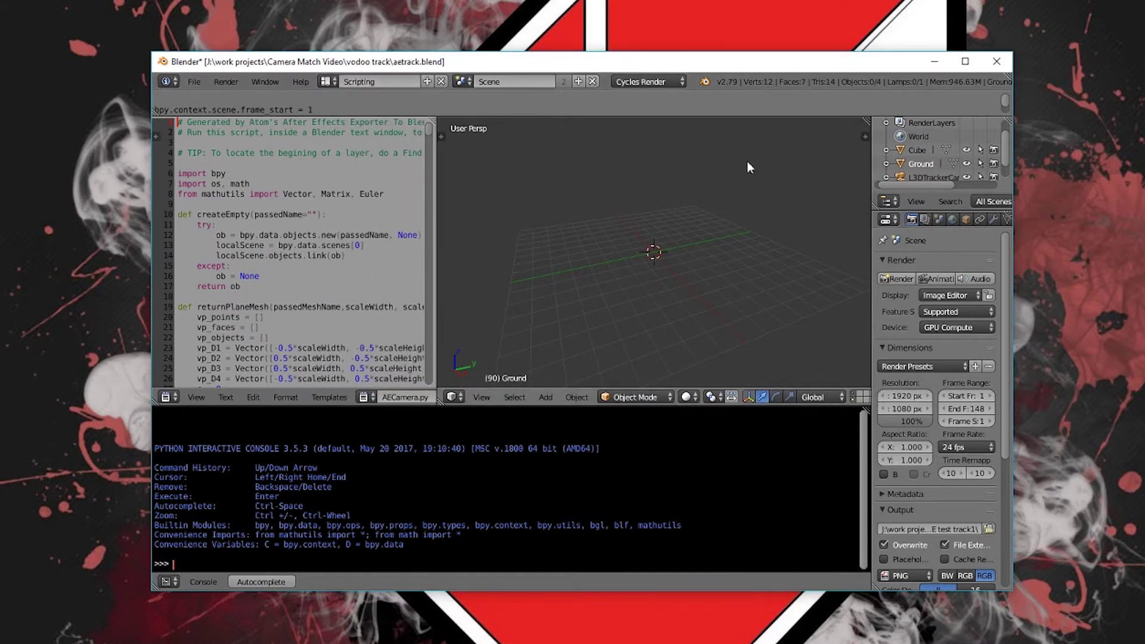
{"action": "mouse_move", "coordinate": [929, 209]}
{"action": "left_mouse_down"}
{"action": "mouse_move", "coordinate": [935, 294]}
{"action": "mouse_move", "coordinate": [947, 210]}
{"action": "left_mouse_up"}
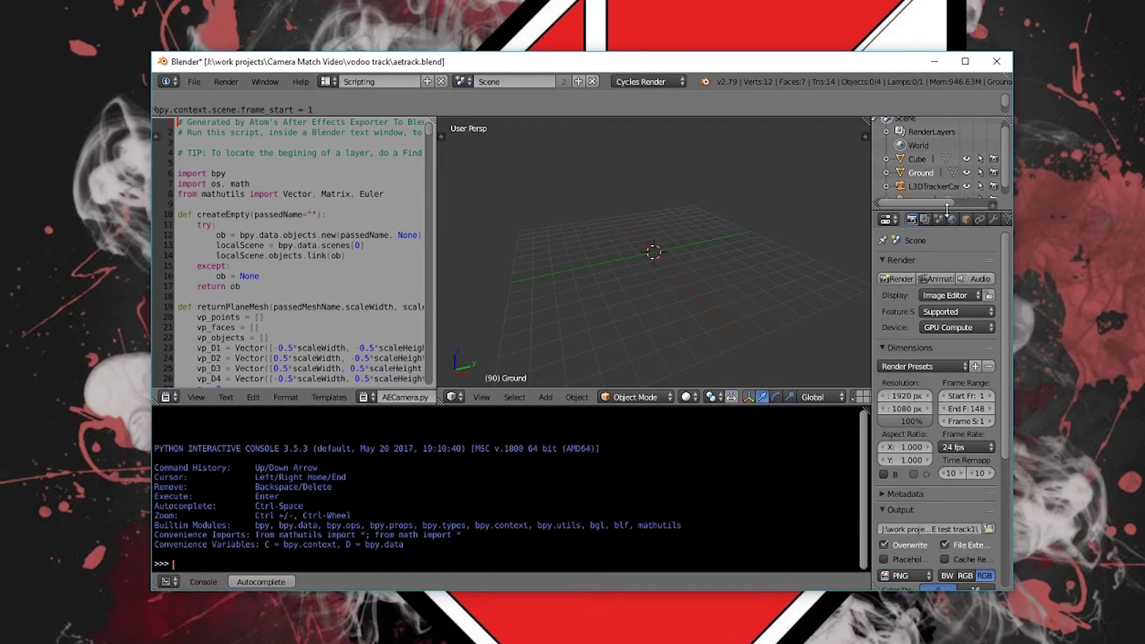
{"action": "left_click", "coordinate": [953, 161]}
{"action": "left_click", "coordinate": [886, 159]}
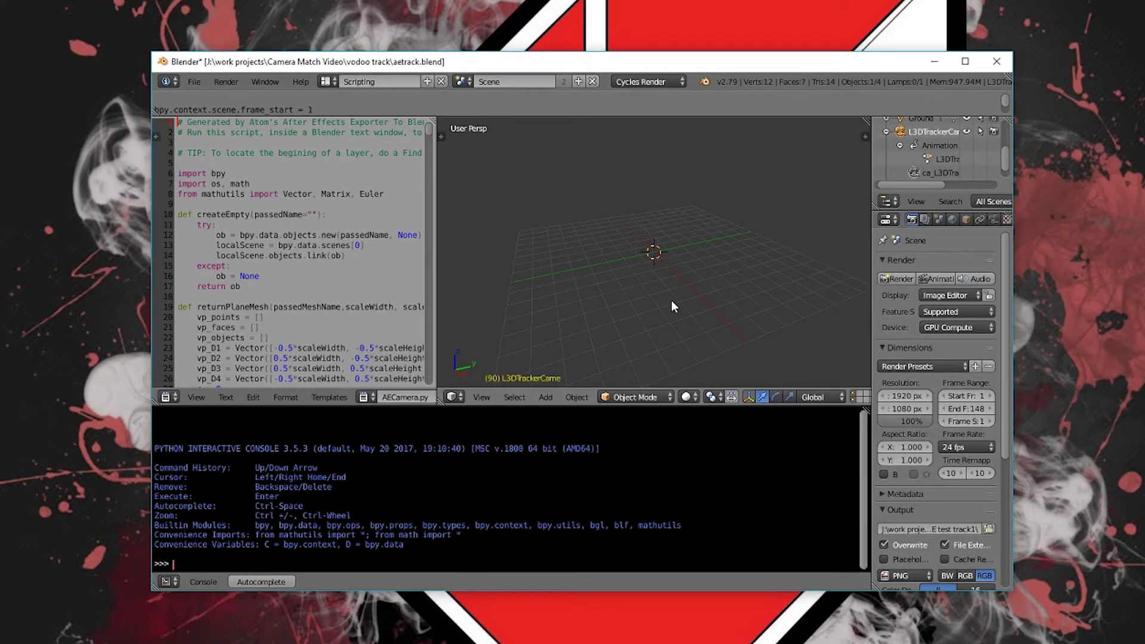
{"action": "key", "text": "KP_0"}
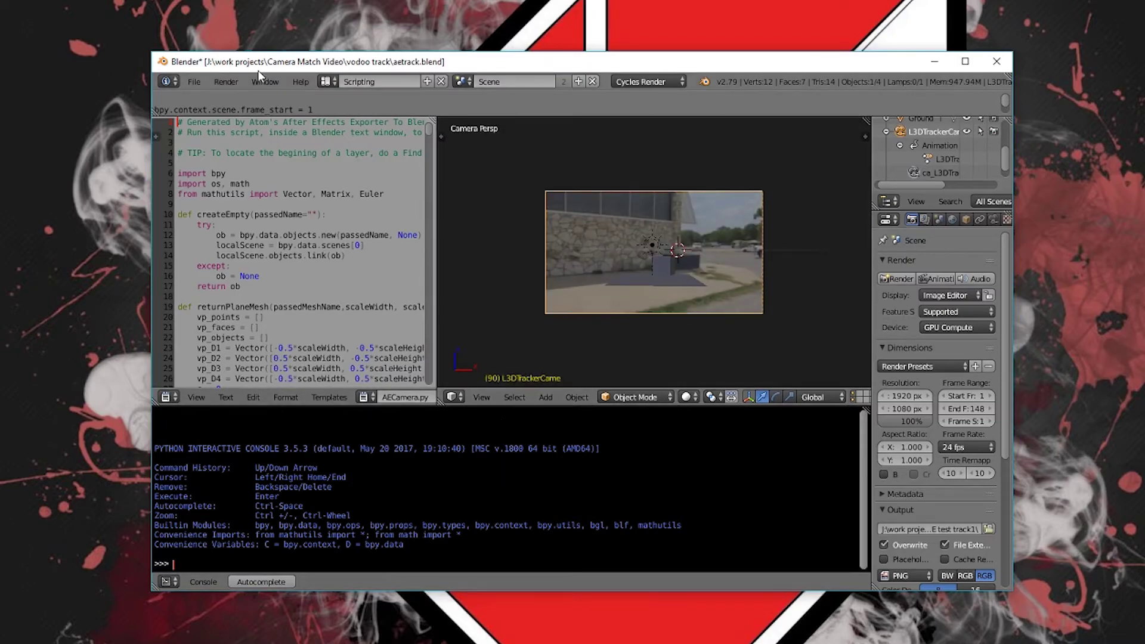
{"action": "left_click", "coordinate": [213, 84]}
{"action": "left_click", "coordinate": [220, 79]}
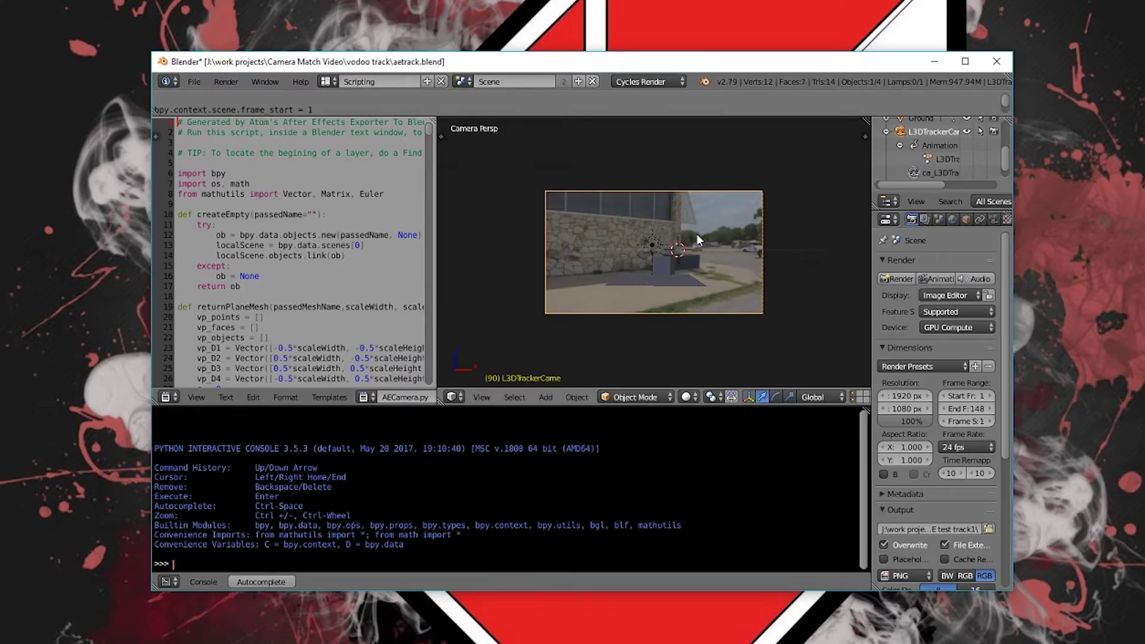
{"action": "key", "text": "Home"}
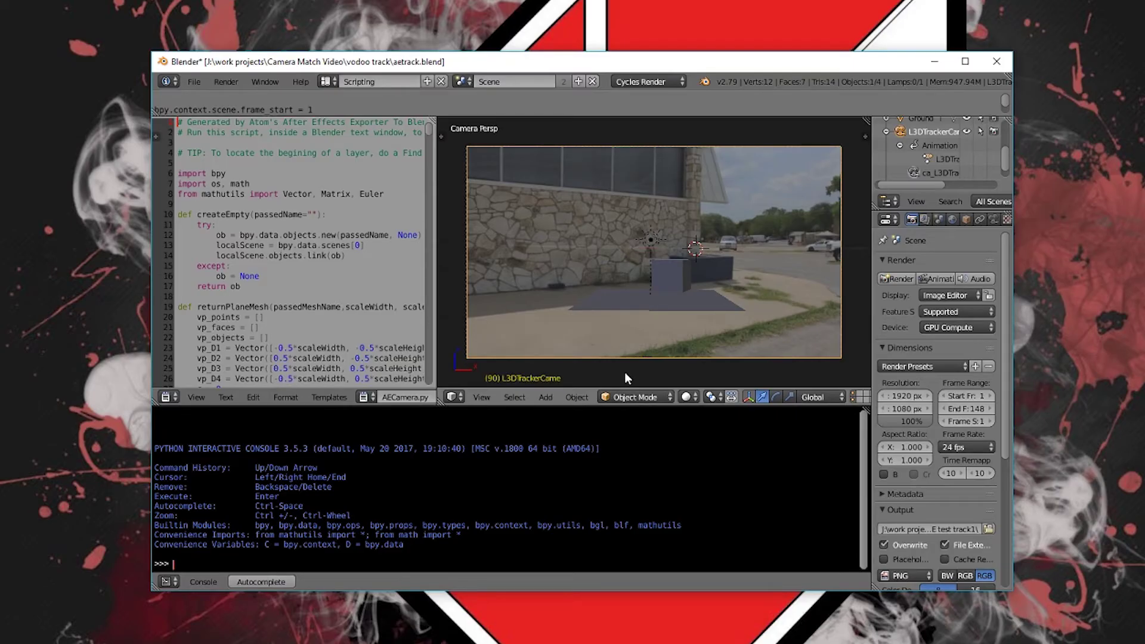
Close the aetrack scene and, in a fresh default scene, widen the 3D view across the node editor
{"action": "left_click", "coordinate": [997, 61]}
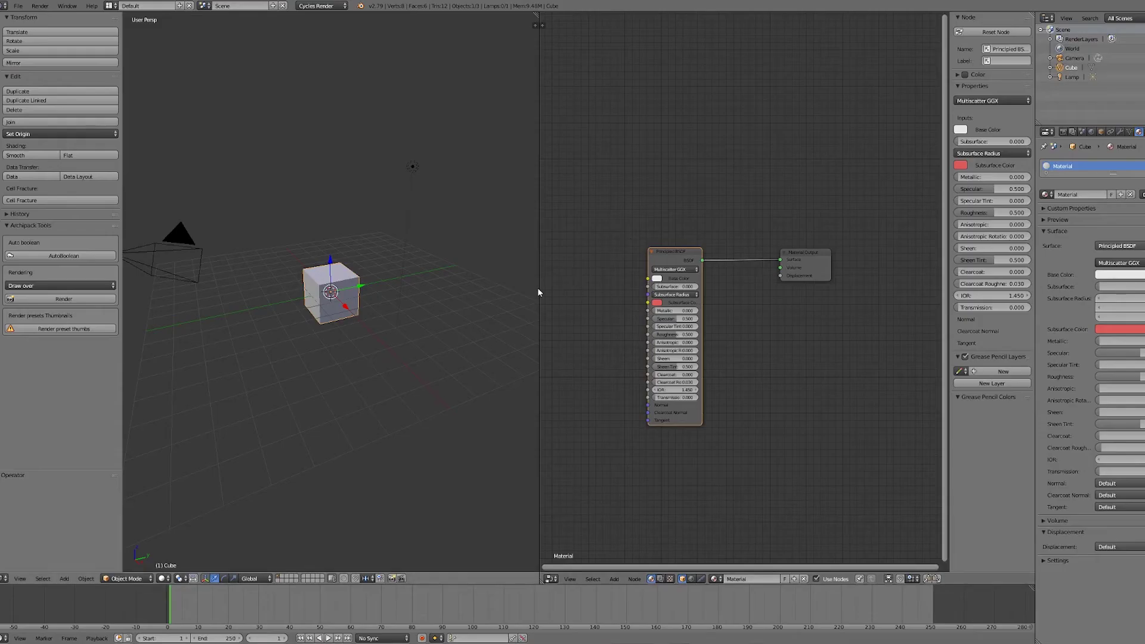
{"action": "left_click_drag", "start_coordinate": [539, 288], "coordinate": [831, 293]}
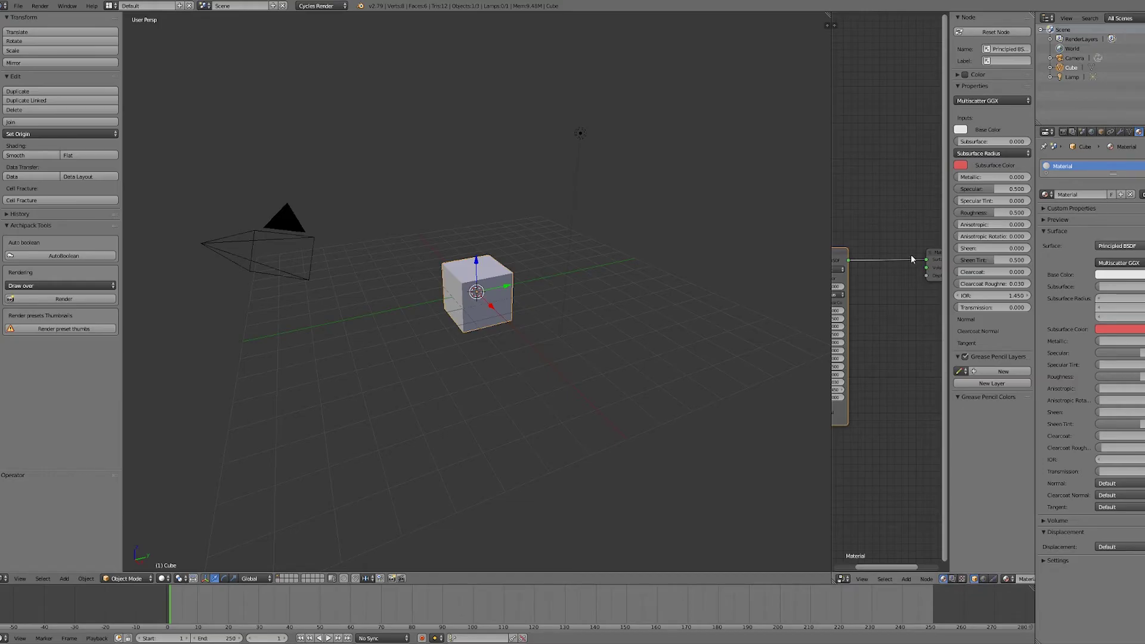
{"action": "key", "text": "n"}
{"action": "left_click_drag", "start_coordinate": [832, 222], "coordinate": [986, 222]}
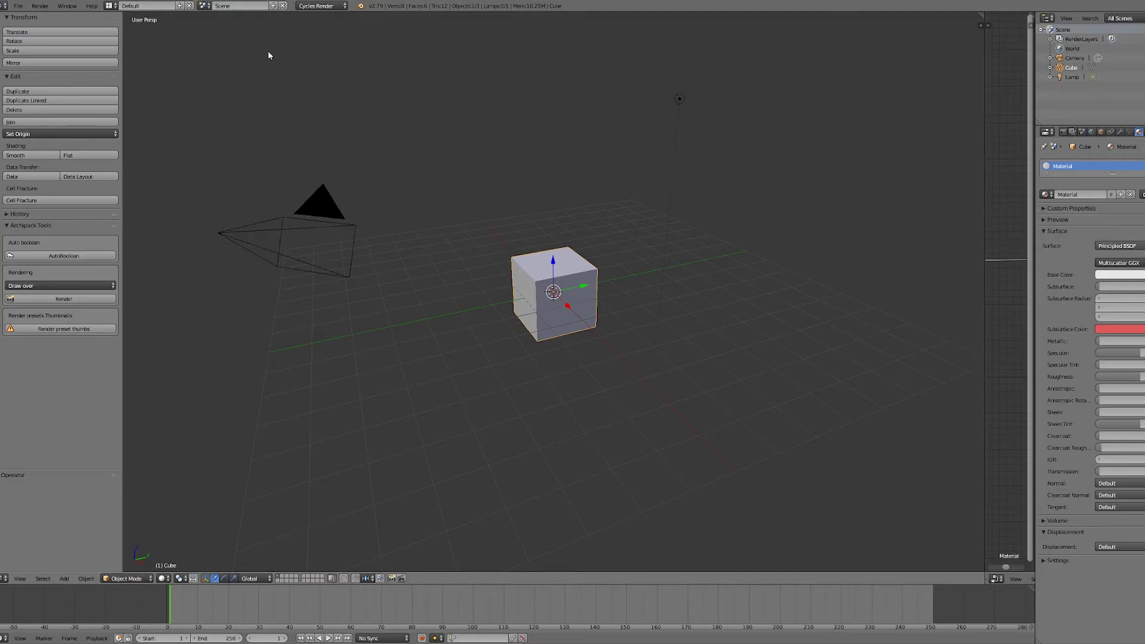
Switch to the Motion Tracking layout and open the camtest image sequence starting at camtest000.png as the movie clip
{"action": "left_click", "coordinate": [111, 6]}
{"action": "left_click", "coordinate": [137, 64]}
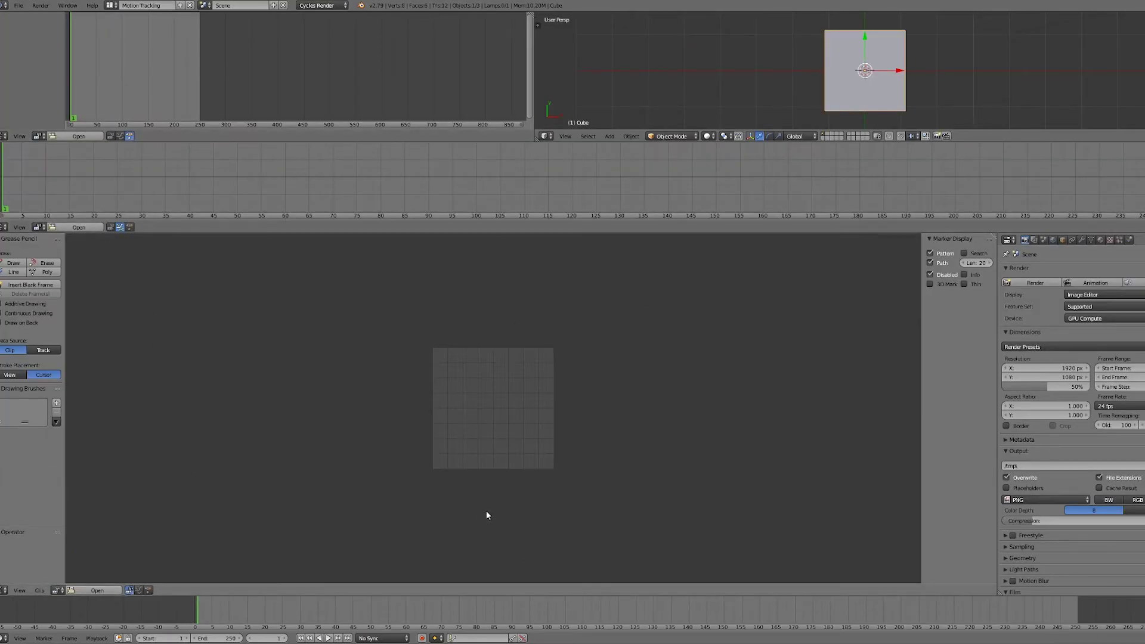
{"action": "left_click", "coordinate": [106, 590]}
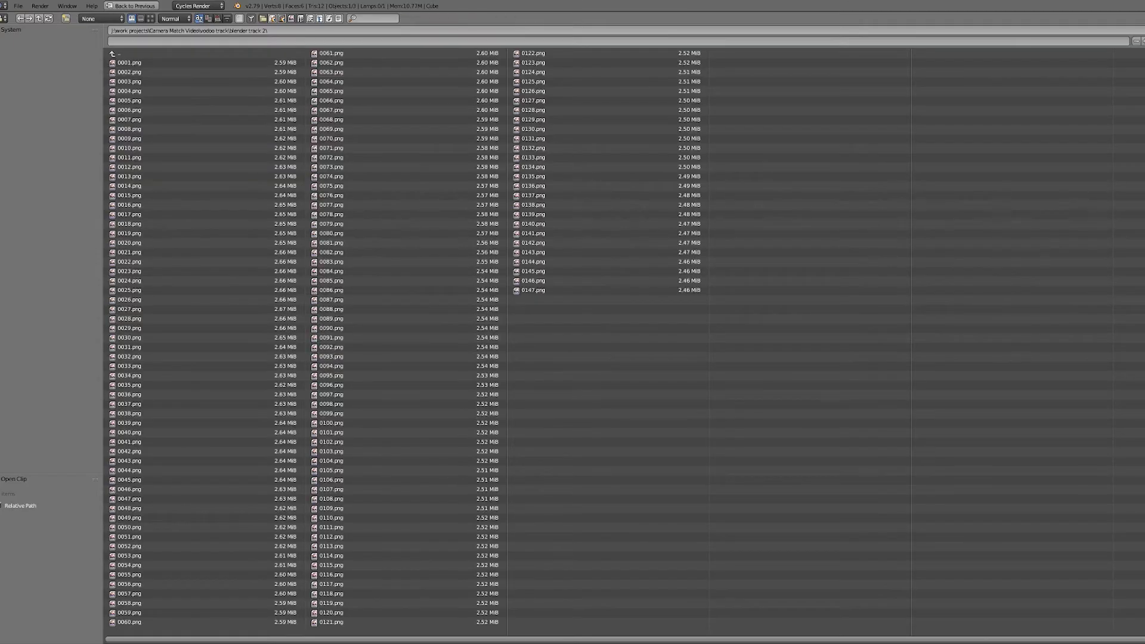
{"action": "double_click", "coordinate": [149, 63]}
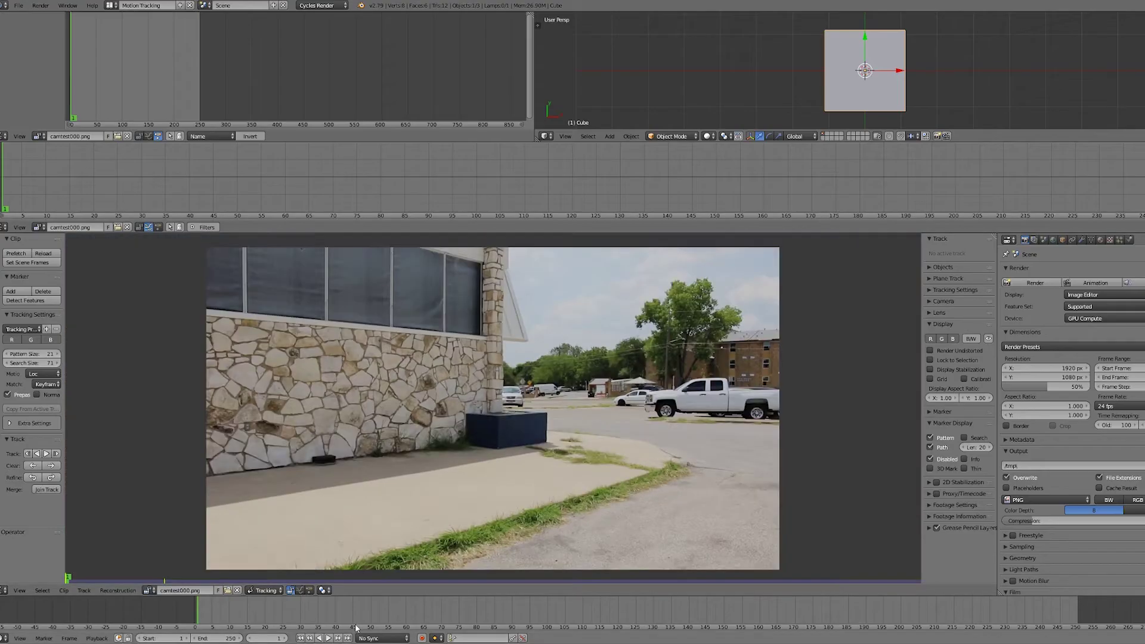
Set the scene's end frame to 147 and prefetch the clip's frames
{"action": "left_click", "coordinate": [230, 637]}
{"action": "type", "text": "147"}
{"action": "key", "text": "Return"}
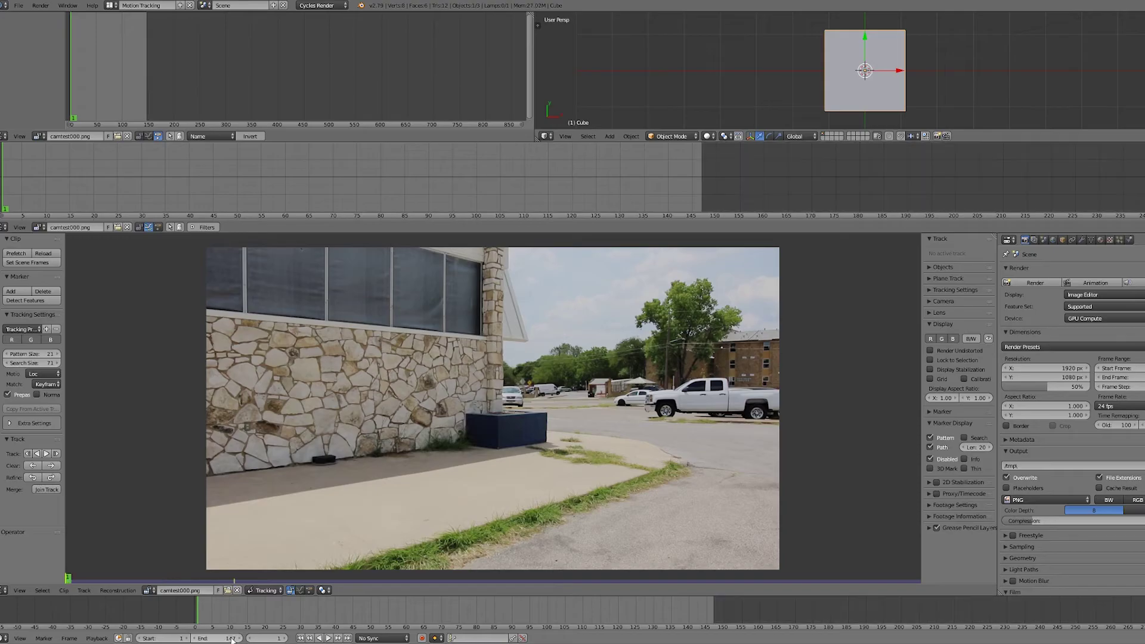
{"action": "left_click", "coordinate": [18, 254]}
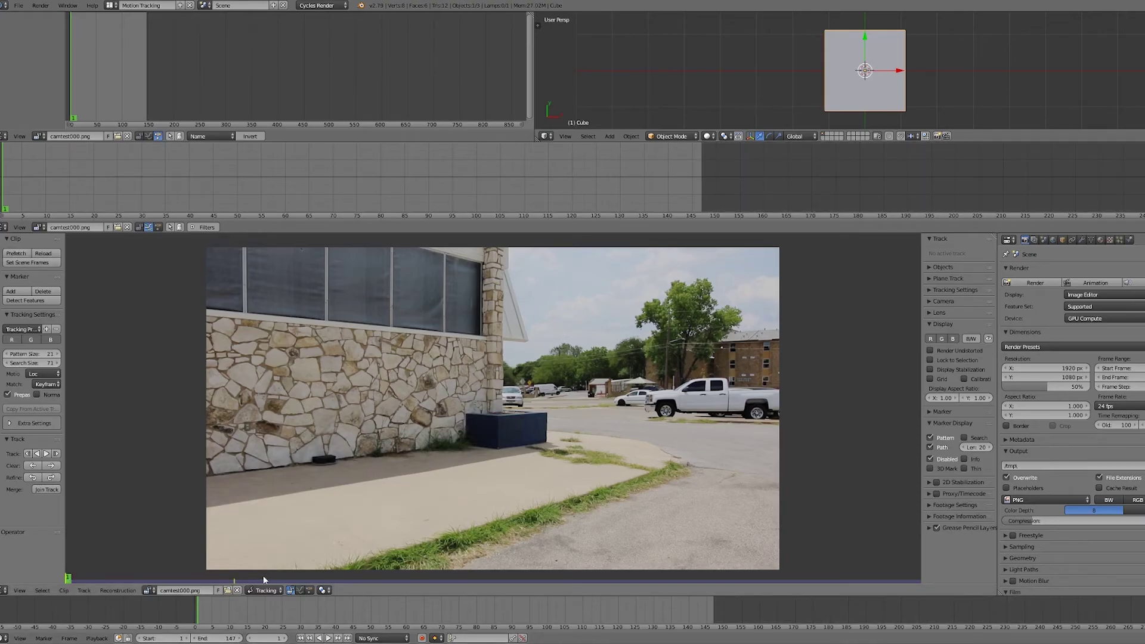
Play through the camtest footage to review it and return to the first frame
{"action": "key", "text": "alt+a"}
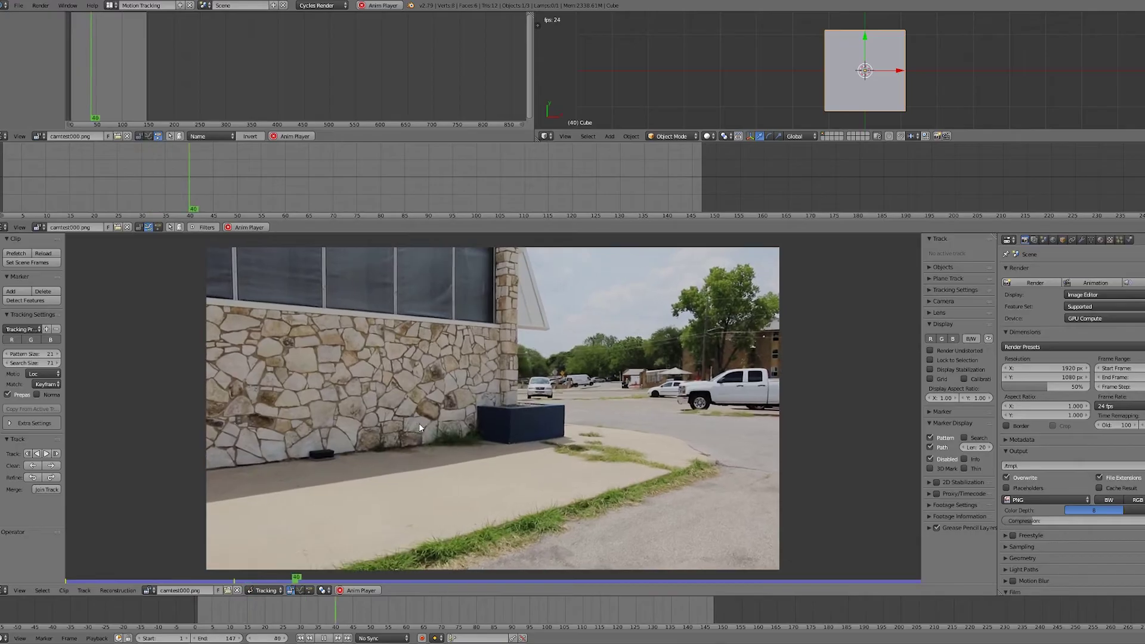
{"action": "key", "text": "alt+a"}
{"action": "left_click_drag", "start_coordinate": [495, 612], "coordinate": [196, 615]}
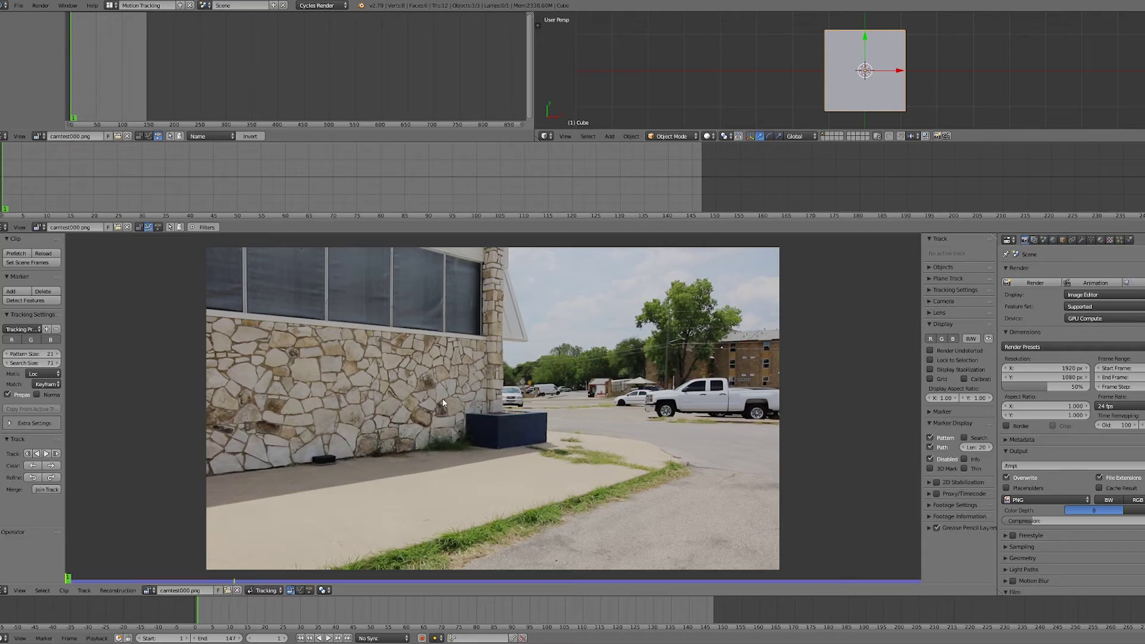
Detect features across the first frame and play the clip to check the markers against the footage
{"action": "left_click", "coordinate": [25, 300]}
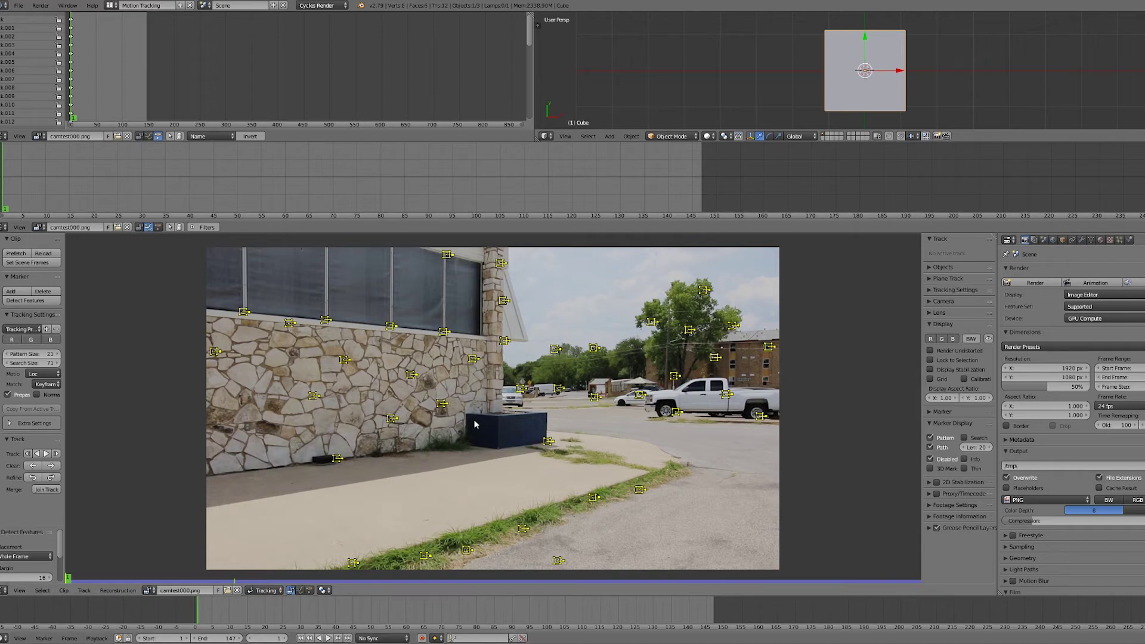
{"action": "key", "text": "a"}
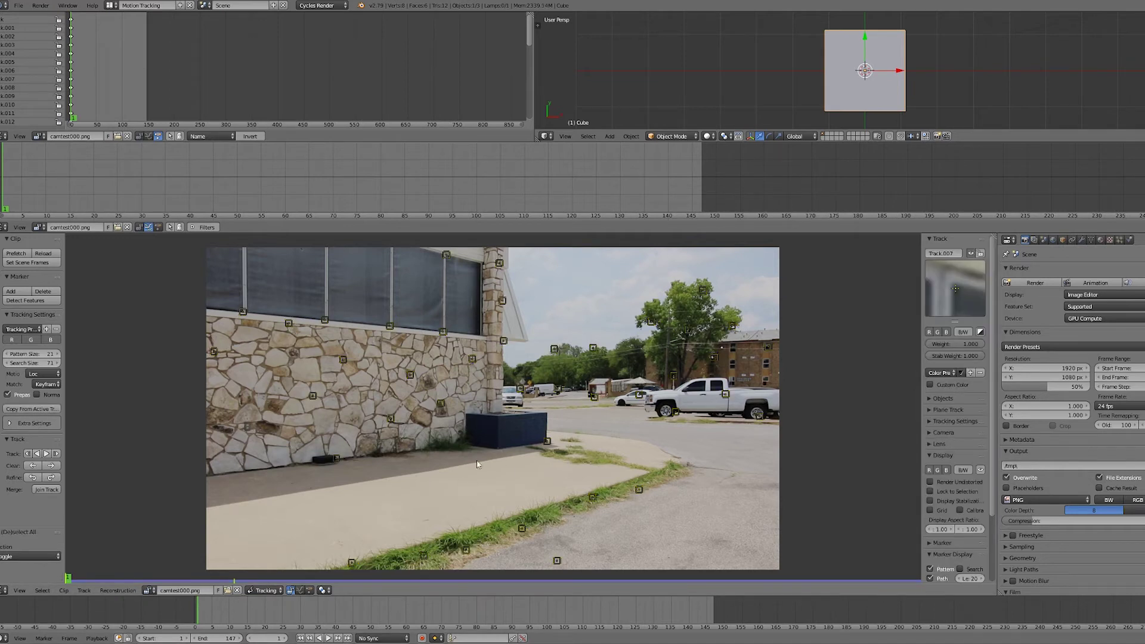
{"action": "key", "text": "alt+a"}
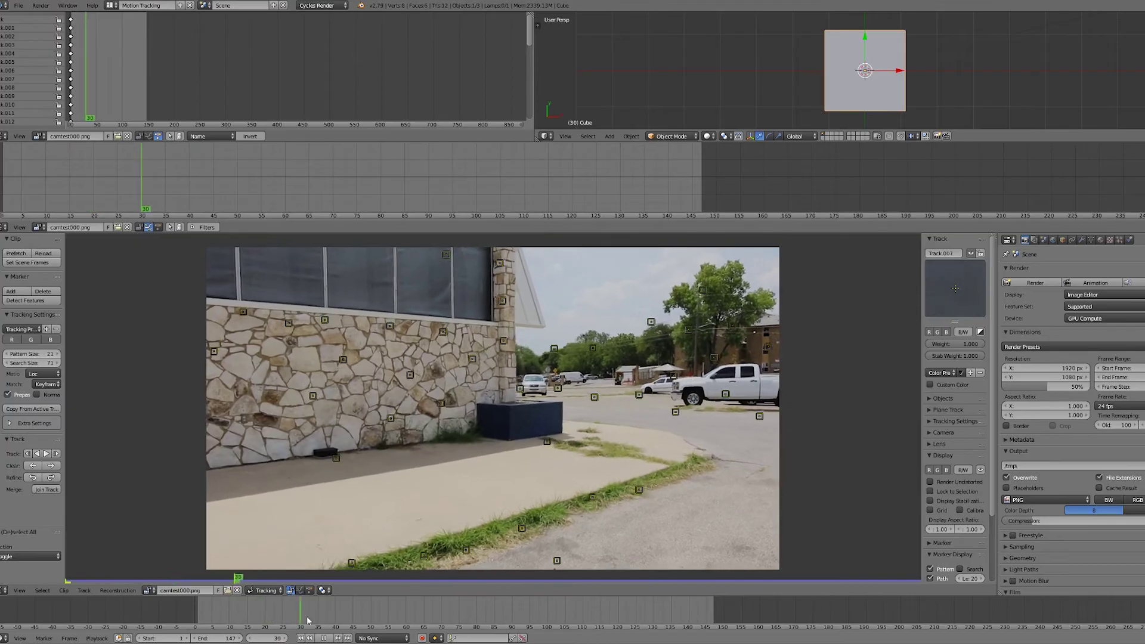
{"action": "left_click", "coordinate": [200, 615]}
{"action": "key", "text": "alt+a"}
Delete the outermost markers on the upper window, the stone pillar's top, the lower pavement and grass, the wall's outer edge and the far brick building
{"action": "right_click", "coordinate": [446, 255]}
{"action": "key", "text": "x"}
{"action": "left_click", "coordinate": [461, 284]}
{"action": "right_click", "coordinate": [499, 263]}
{"action": "key", "text": "x"}
{"action": "left_click", "coordinate": [503, 286]}
{"action": "right_click", "coordinate": [555, 562]}
{"action": "key", "text": "x"}
{"action": "left_click", "coordinate": [556, 563]}
{"action": "right_click", "coordinate": [352, 563]}
{"action": "key", "text": "x"}
{"action": "left_click", "coordinate": [355, 564]}
{"action": "right_click", "coordinate": [214, 351]}
{"action": "key", "text": "x"}
{"action": "left_click", "coordinate": [217, 352]}
{"action": "right_click", "coordinate": [759, 345]}
{"action": "key", "text": "x"}
{"action": "left_click", "coordinate": [759, 347]}
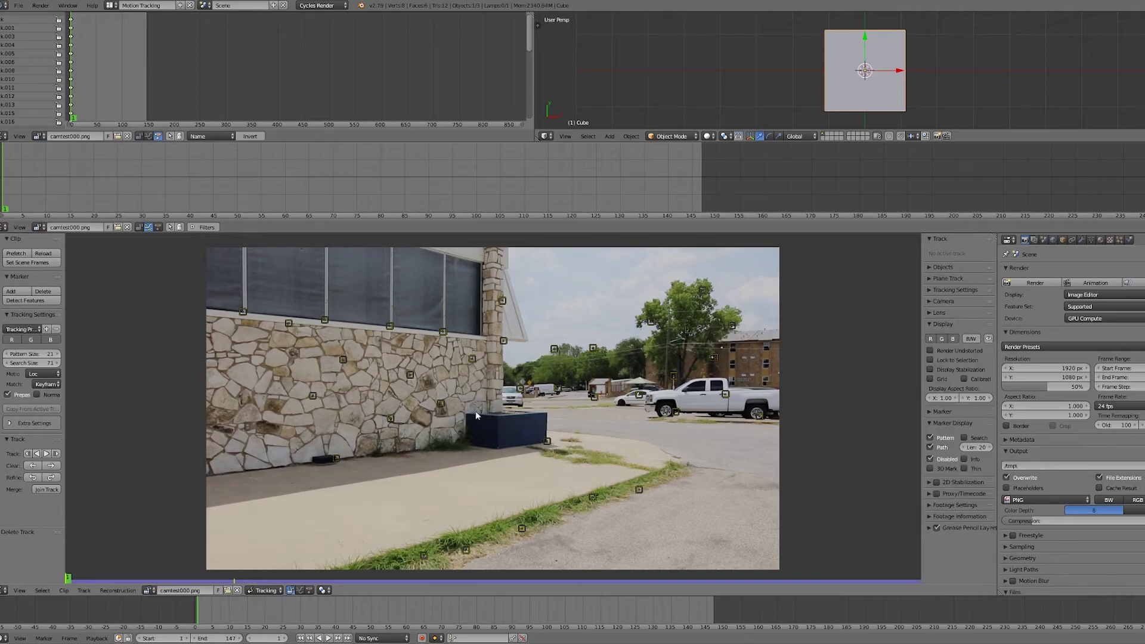
Select all the remaining markers and set the tracking motion model to Affine
{"action": "key", "text": "a"}
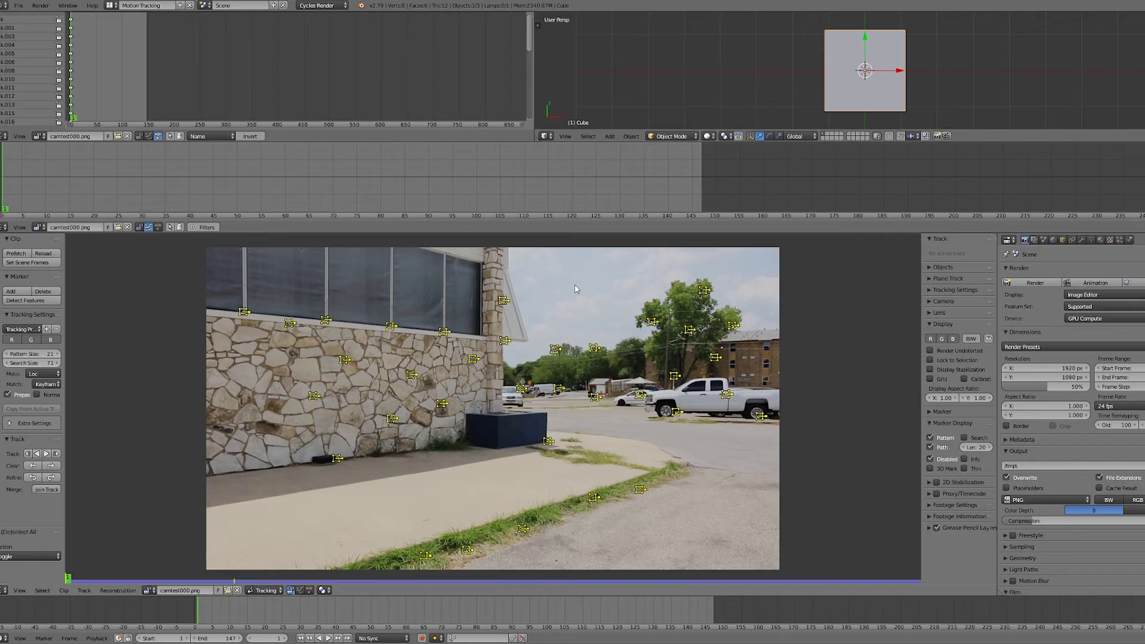
{"action": "scroll", "coordinate": [576, 289], "scroll_direction": "up", "scroll_amount": 3}
{"action": "scroll", "coordinate": [697, 393], "scroll_direction": "down", "scroll_amount": 2}
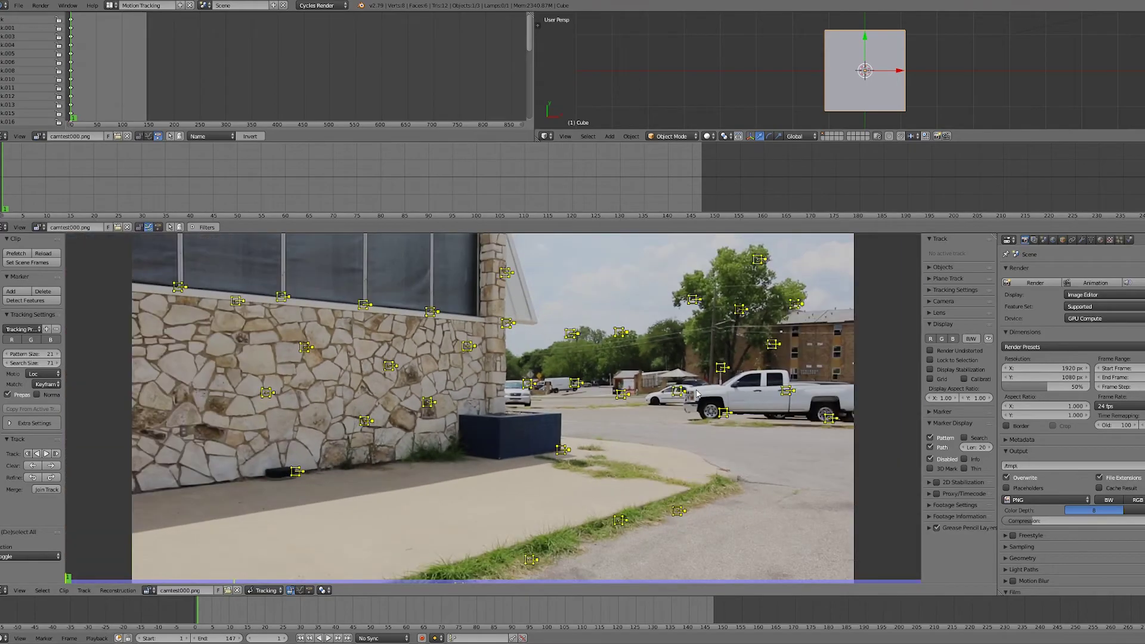
{"action": "scroll", "coordinate": [698, 394], "scroll_direction": "down", "scroll_amount": 1}
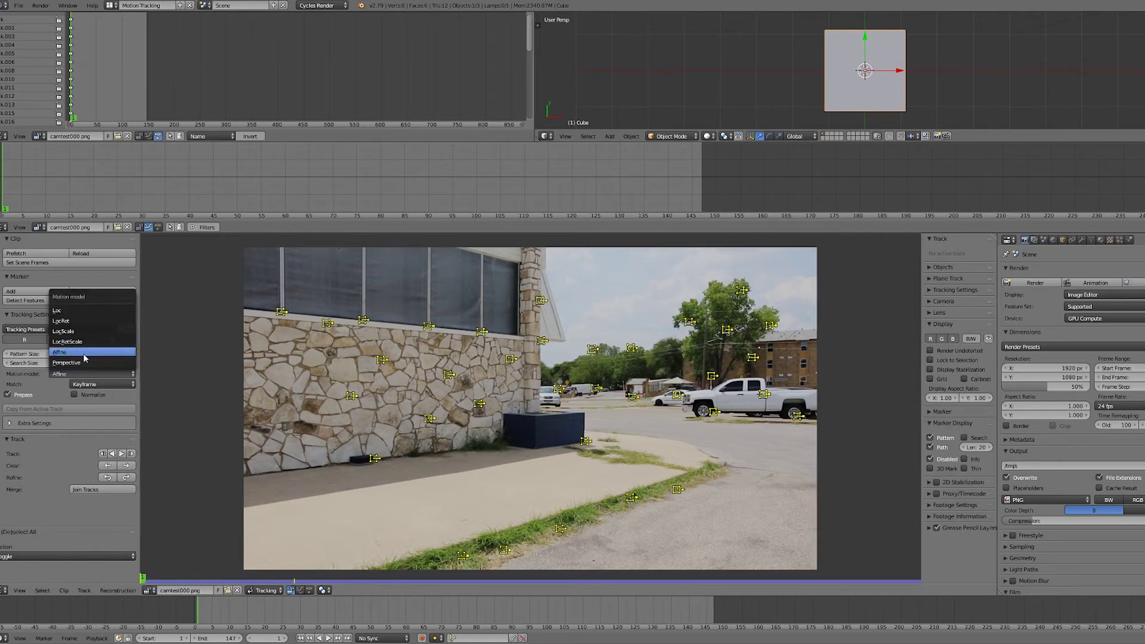
{"action": "left_click", "coordinate": [83, 354]}
{"action": "left_click", "coordinate": [84, 374]}
{"action": "left_click", "coordinate": [84, 374]}
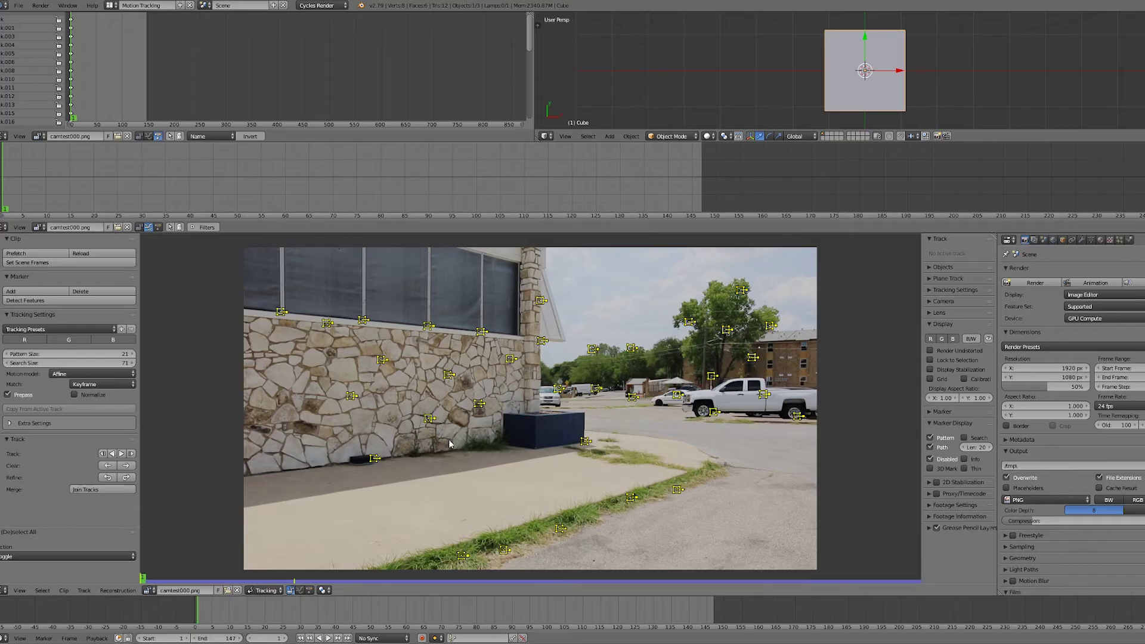
Track the selected markers forward through the whole clip and return to the first frame
{"action": "left_click", "coordinate": [1088, 319]}
{"action": "left_click", "coordinate": [1088, 319]}
{"action": "left_click", "coordinate": [121, 454]}
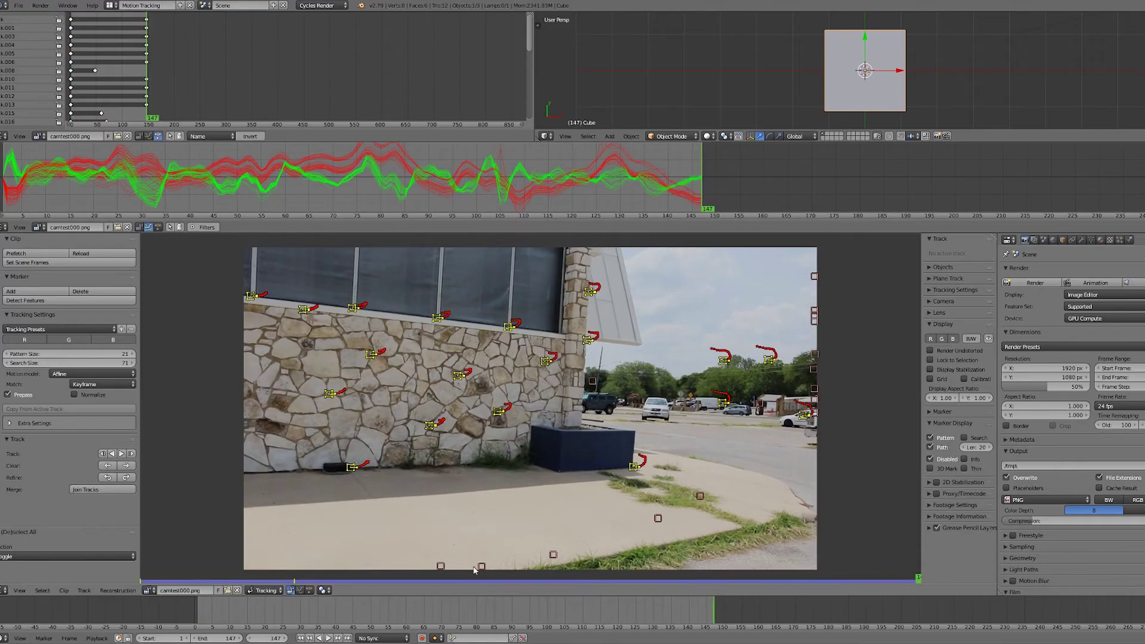
{"action": "left_click_drag", "start_coordinate": [714, 622], "coordinate": [361, 610]}
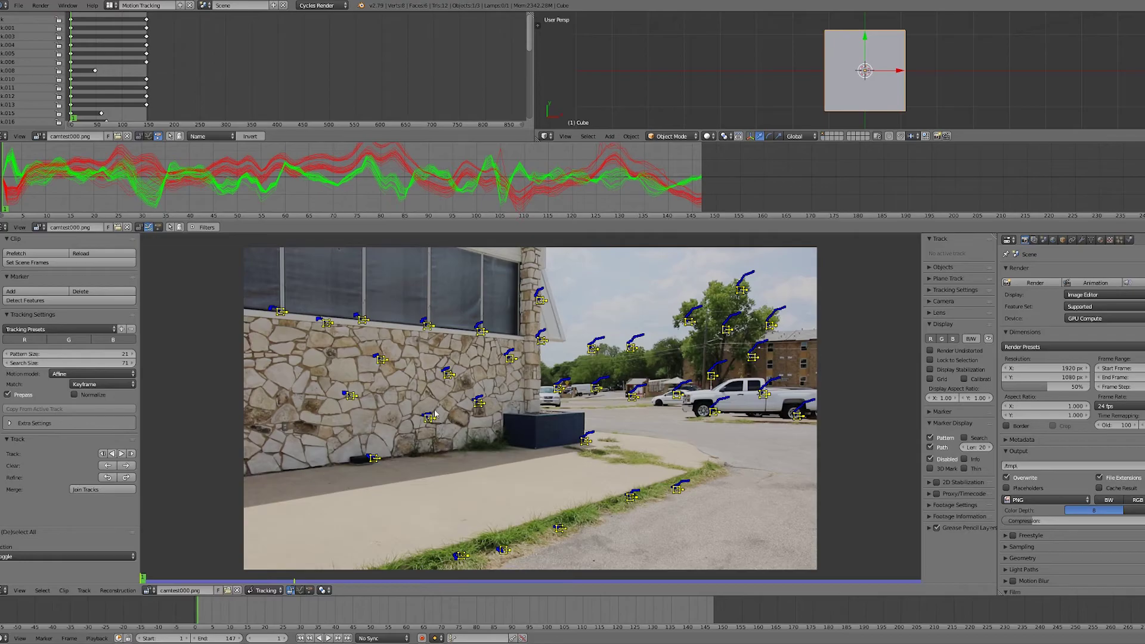
Set the solver to refine Focal Length, Optical Center, K1, K2 and solve the camera motion
{"action": "left_click", "coordinate": [3, 274]}
{"action": "left_click", "coordinate": [98, 298]}
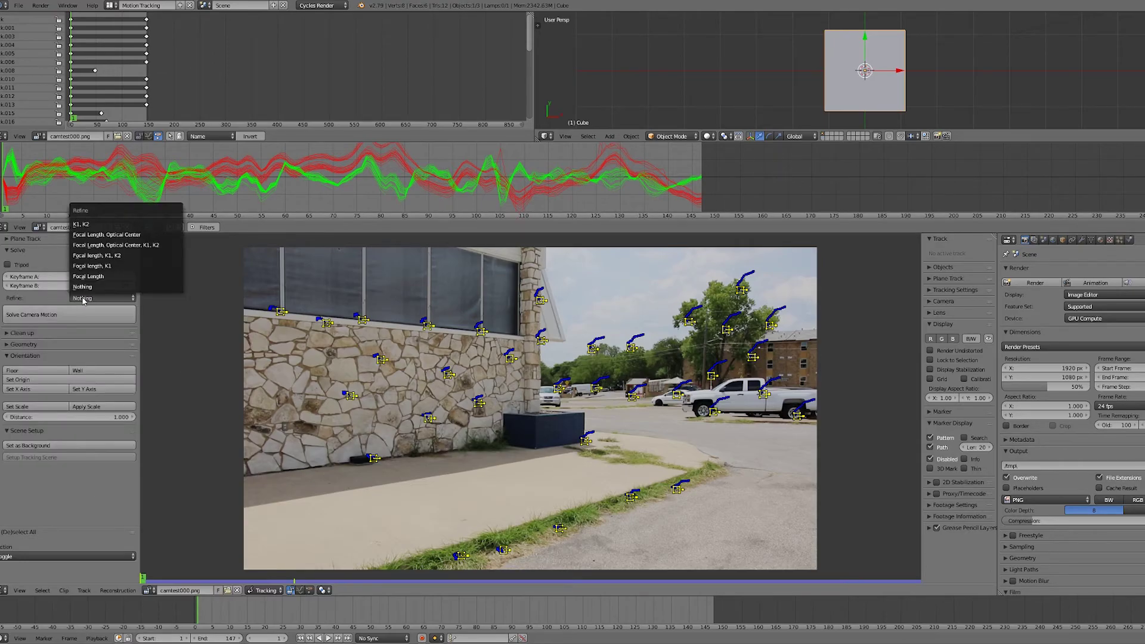
{"action": "left_click", "coordinate": [100, 245]}
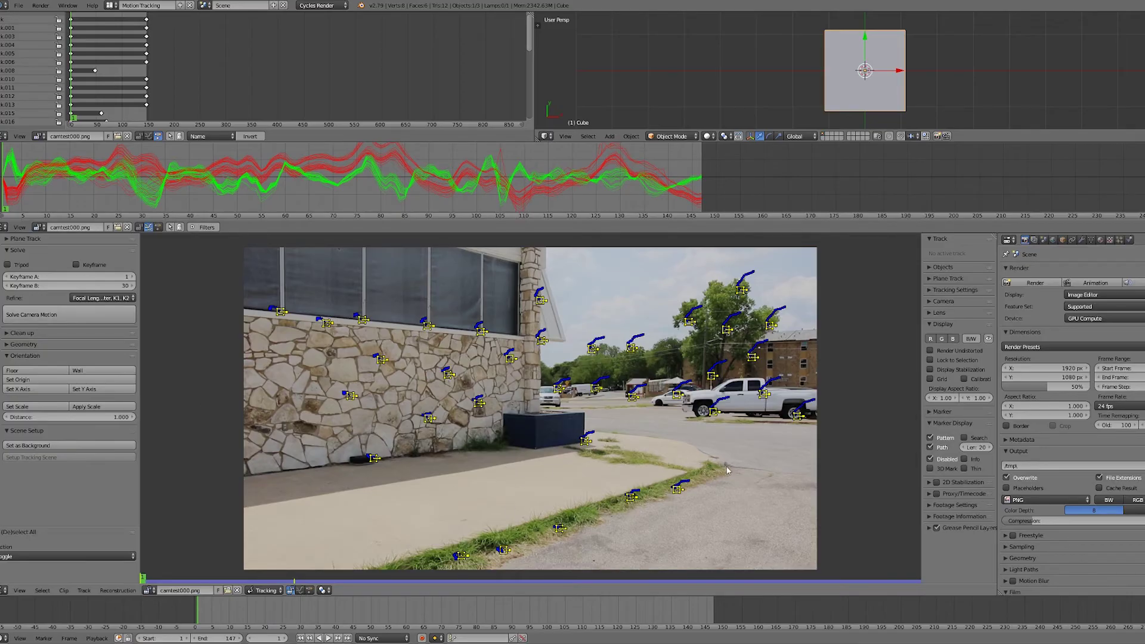
{"action": "left_click", "coordinate": [53, 321]}
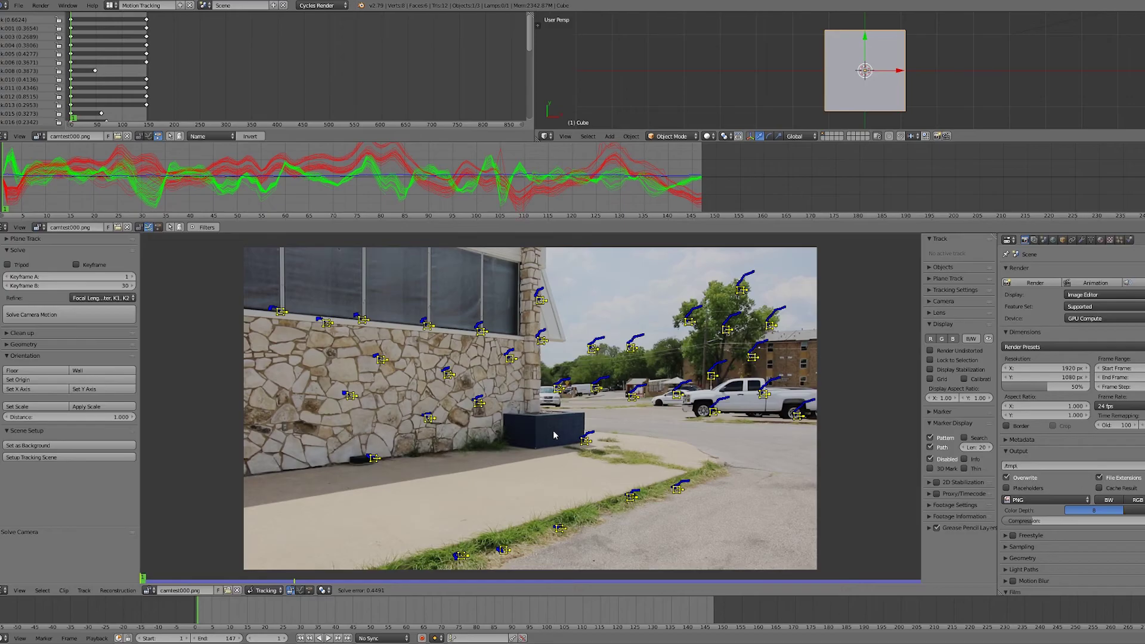
Examine the track curves in the graph and inspect the marker on the distant parked vehicles
{"action": "scroll", "coordinate": [449, 187], "scroll_direction": "down", "scroll_amount": 1}
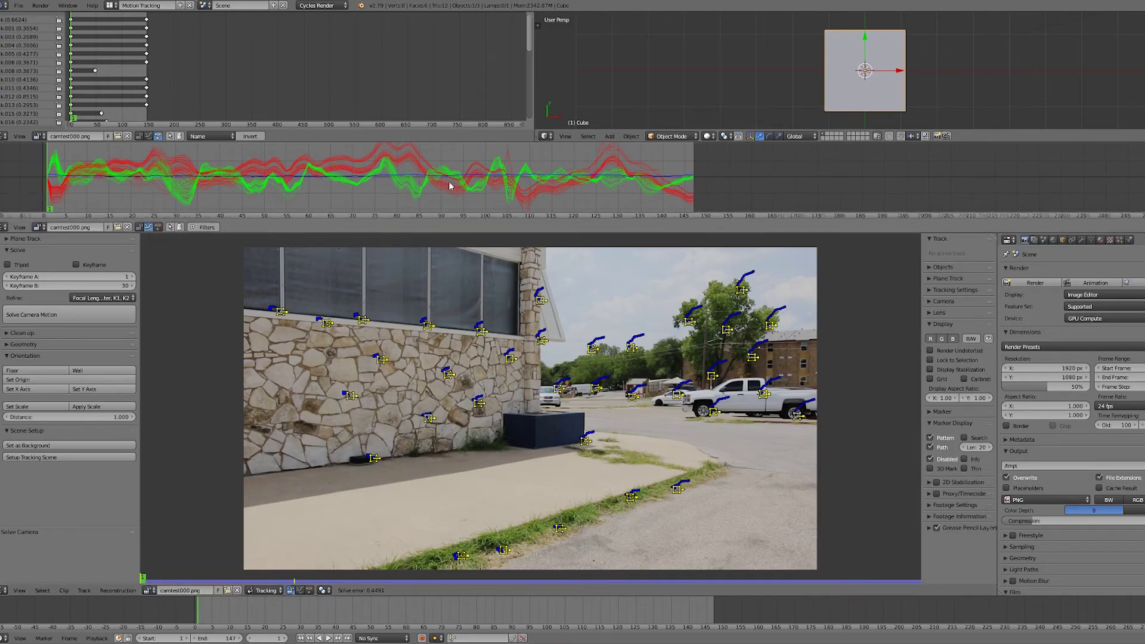
{"action": "scroll", "coordinate": [449, 186], "scroll_direction": "down", "scroll_amount": 2}
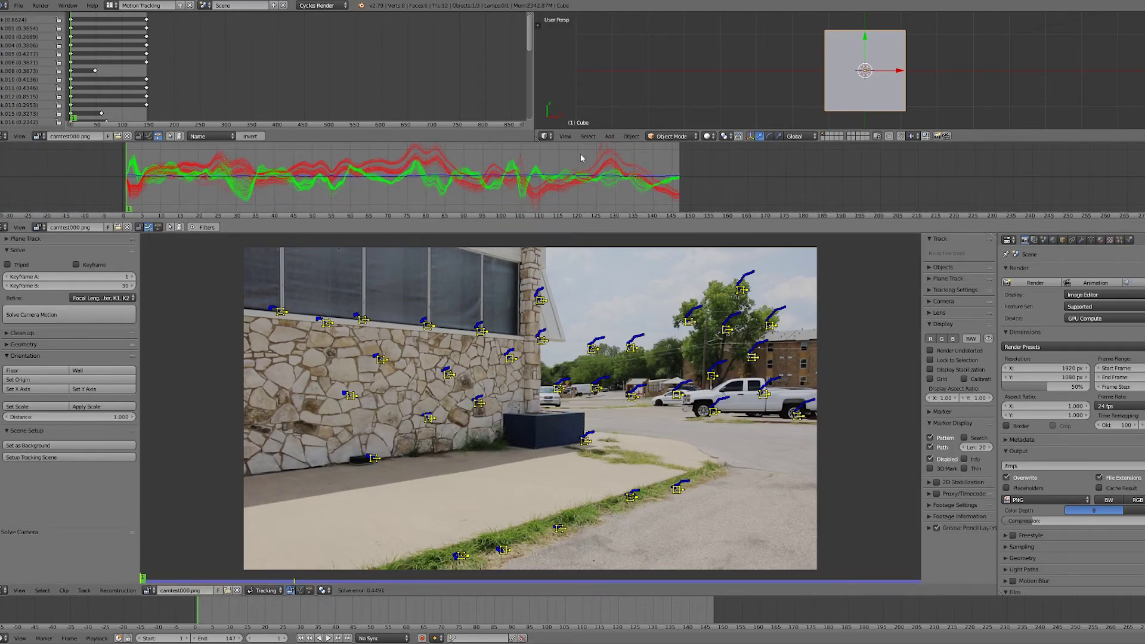
{"action": "key", "text": "a"}
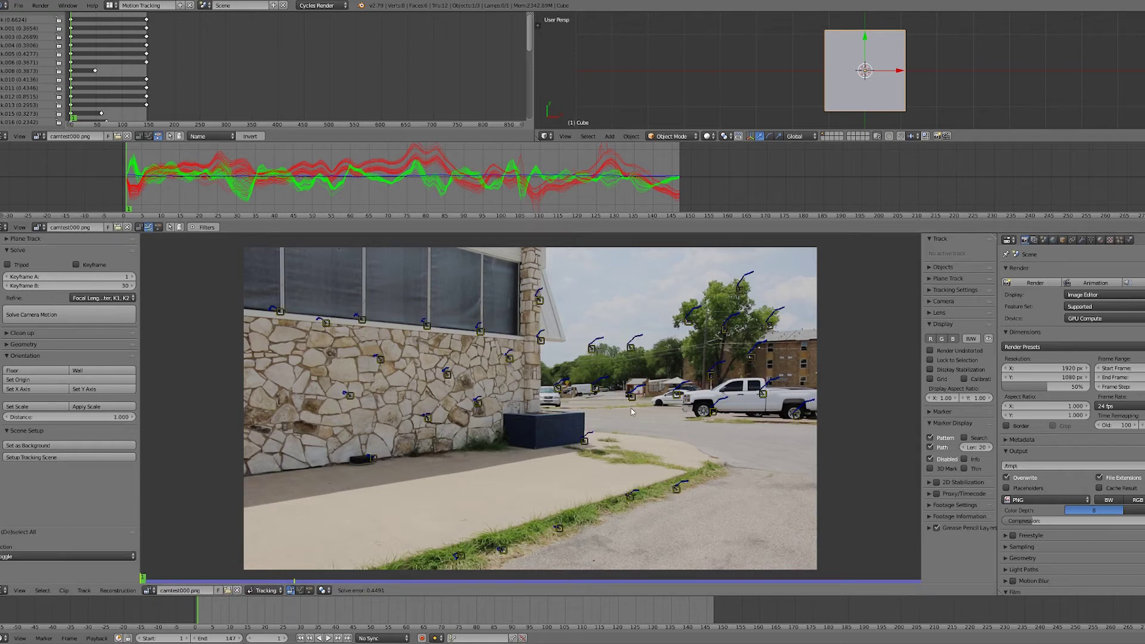
{"action": "left_click", "coordinate": [598, 388]}
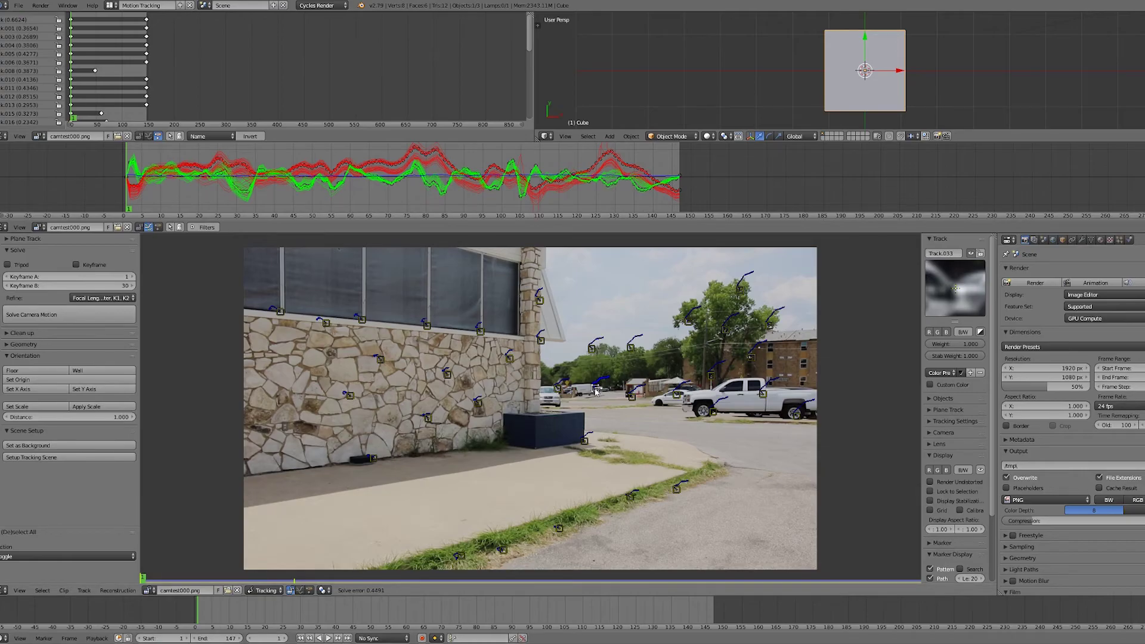
{"action": "scroll", "coordinate": [598, 393], "scroll_direction": "up", "scroll_amount": 4}
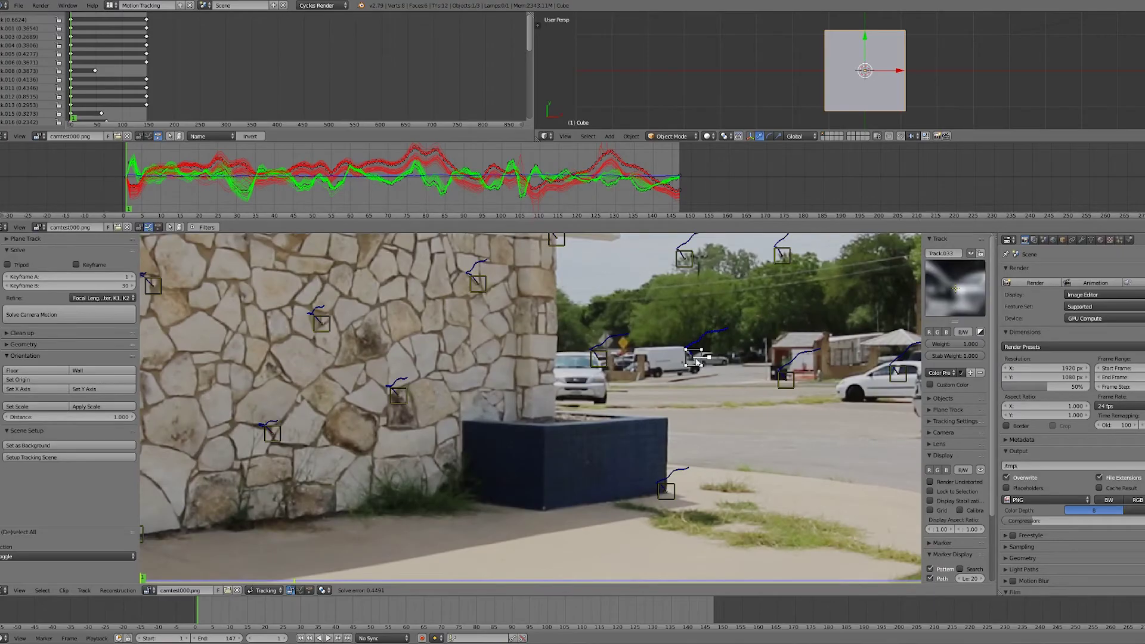
{"action": "scroll", "coordinate": [574, 449], "scroll_direction": "down", "scroll_amount": 4}
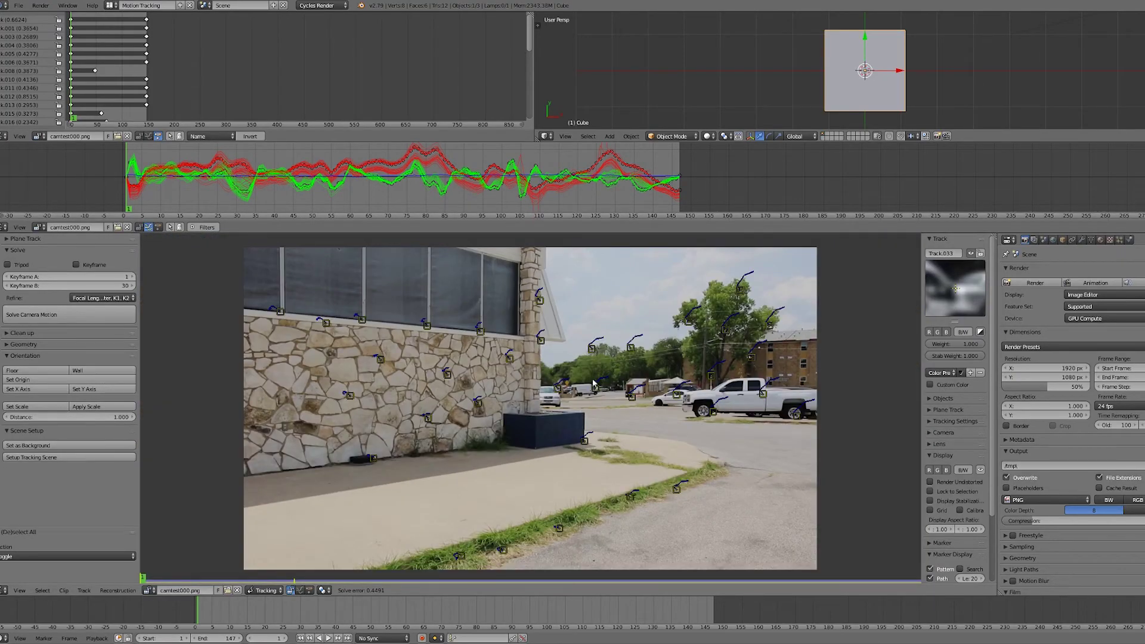
Delete the four tracks on the foliage of the large tree
{"action": "left_click", "coordinate": [741, 292]}
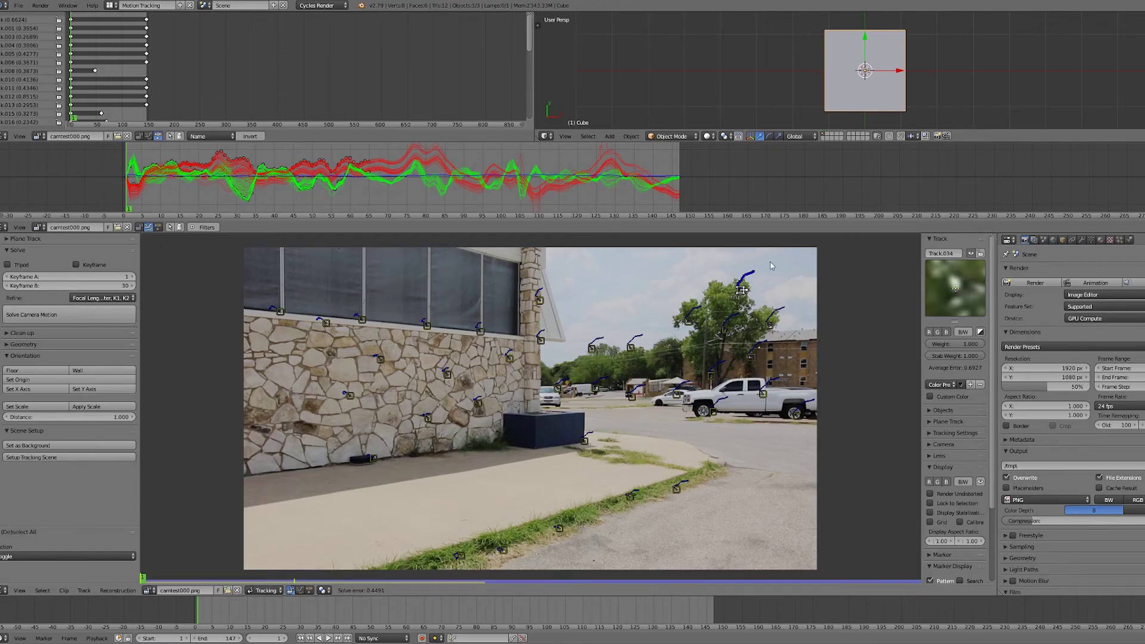
{"action": "key", "text": "x"}
{"action": "left_click", "coordinate": [733, 307]}
{"action": "left_click", "coordinate": [693, 312]}
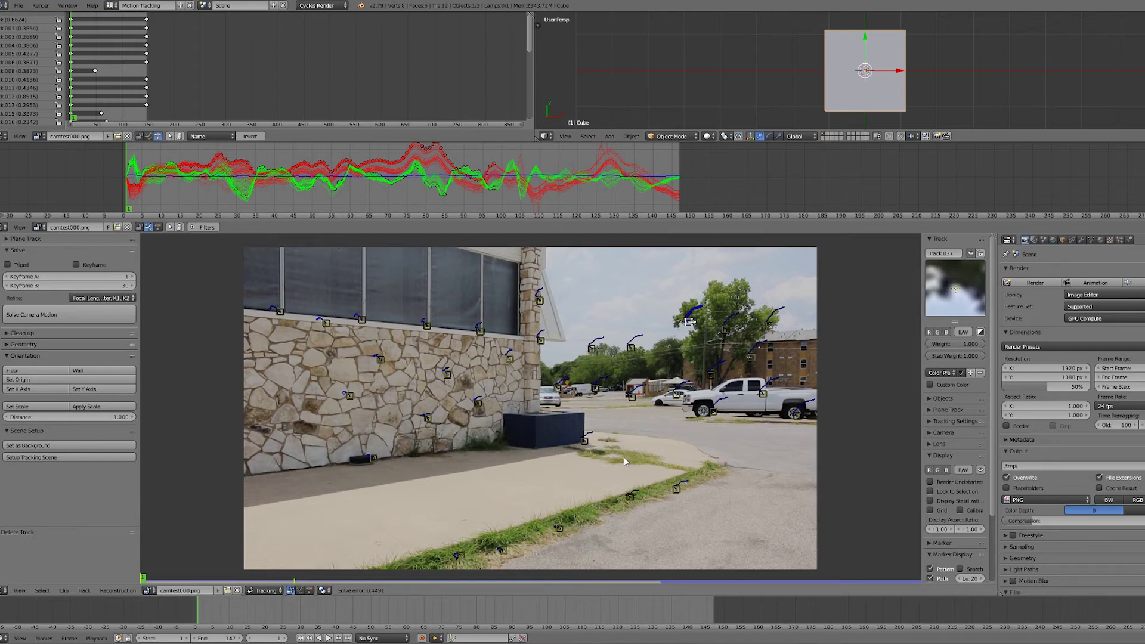
{"action": "key", "text": "Delete"}
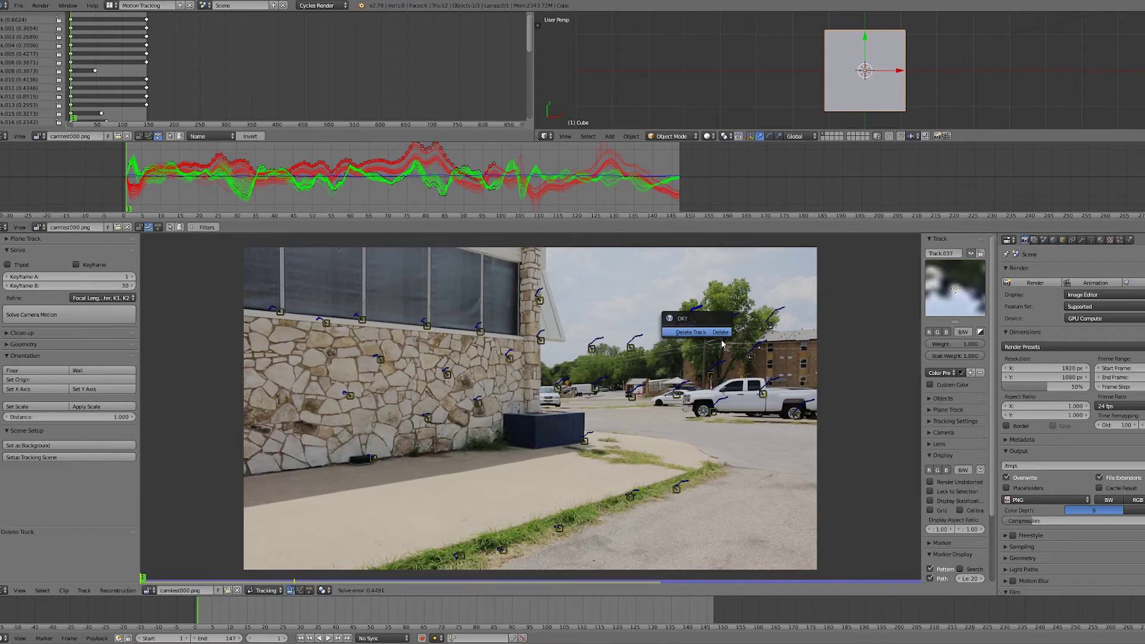
{"action": "left_click", "coordinate": [724, 335]}
{"action": "right_click", "coordinate": [726, 333]}
{"action": "key", "text": "Delete"}
{"action": "left_click", "coordinate": [727, 332]}
{"action": "right_click", "coordinate": [772, 325]}
{"action": "key", "text": "Delete"}
{"action": "left_click", "coordinate": [769, 331]}
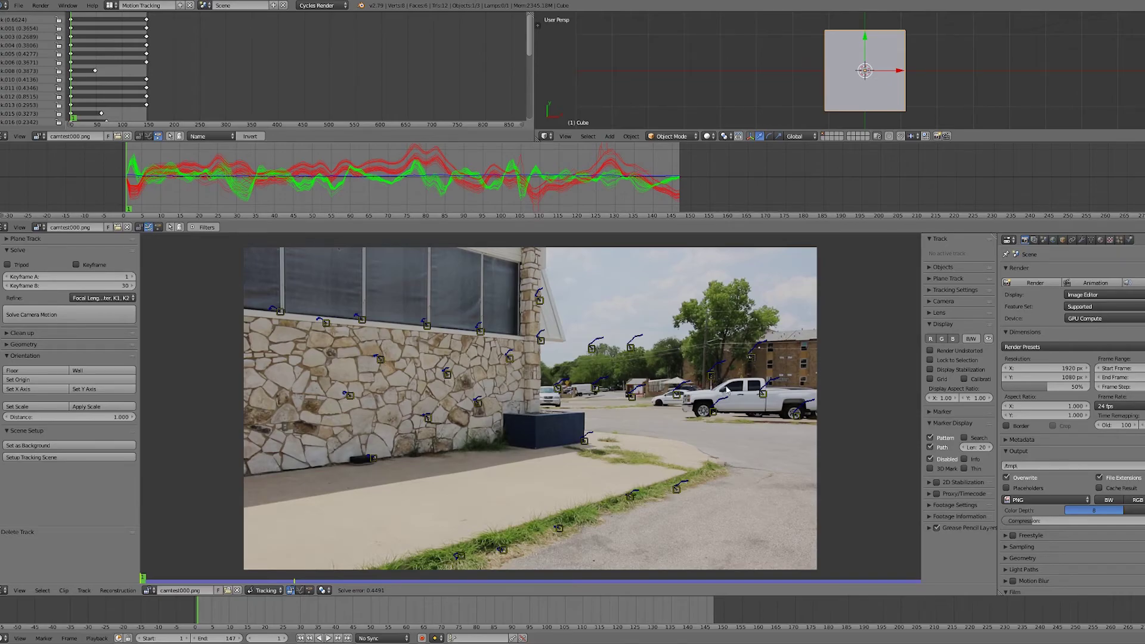
Delete the track on the white pickup's rear wheel and select the track on the truck's body
{"action": "left_click", "coordinate": [794, 420]}
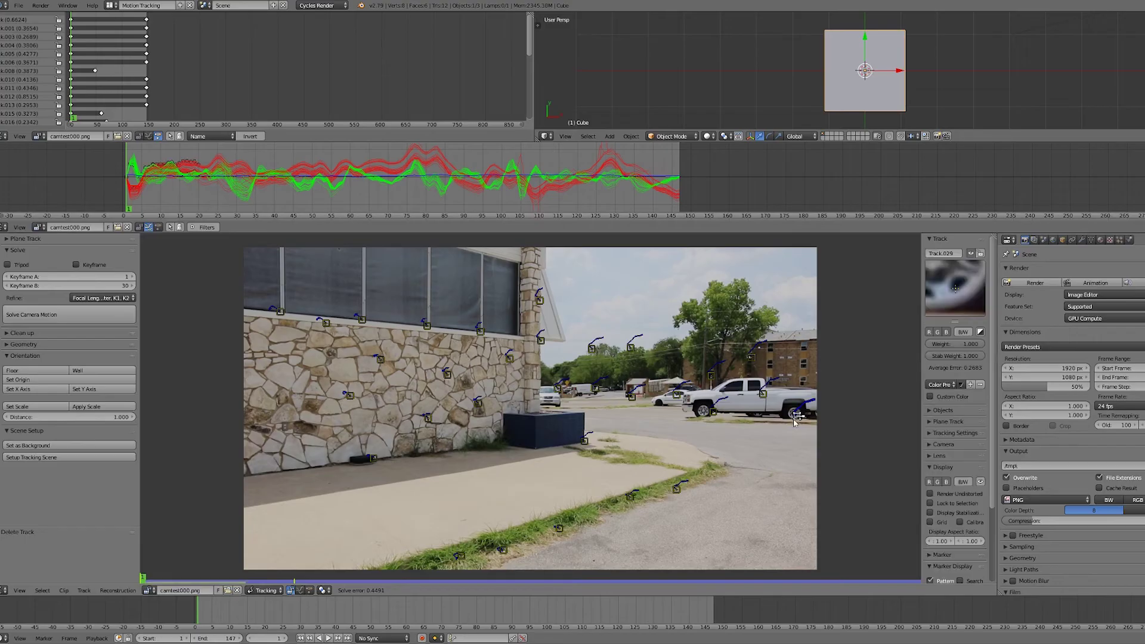
{"action": "key", "text": "x"}
{"action": "left_click", "coordinate": [740, 418]}
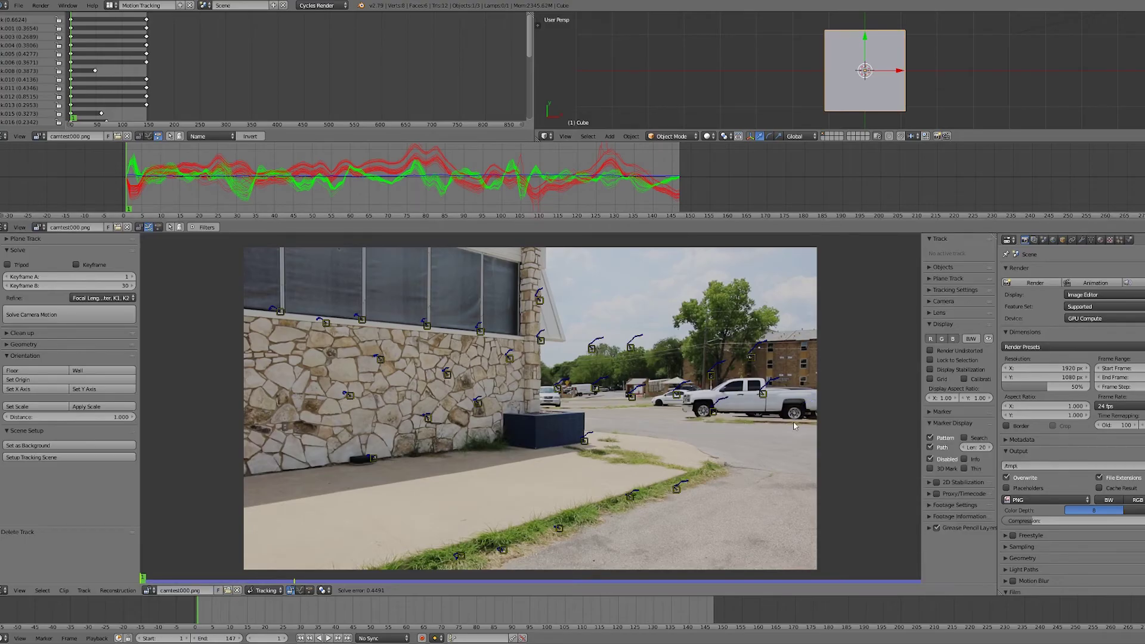
{"action": "left_click", "coordinate": [764, 396]}
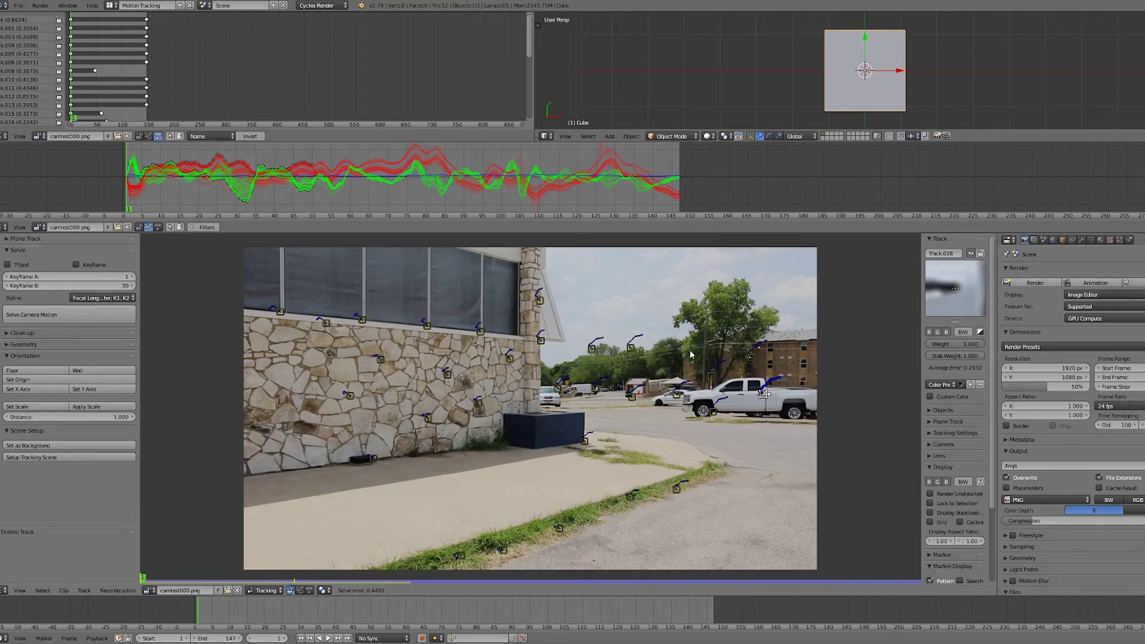
{"action": "mouse_move", "coordinate": [530, 37]}
{"action": "left_mouse_down"}
{"action": "mouse_move", "coordinate": [531, 95]}
{"action": "mouse_move", "coordinate": [530, 31]}
{"action": "left_mouse_up"}
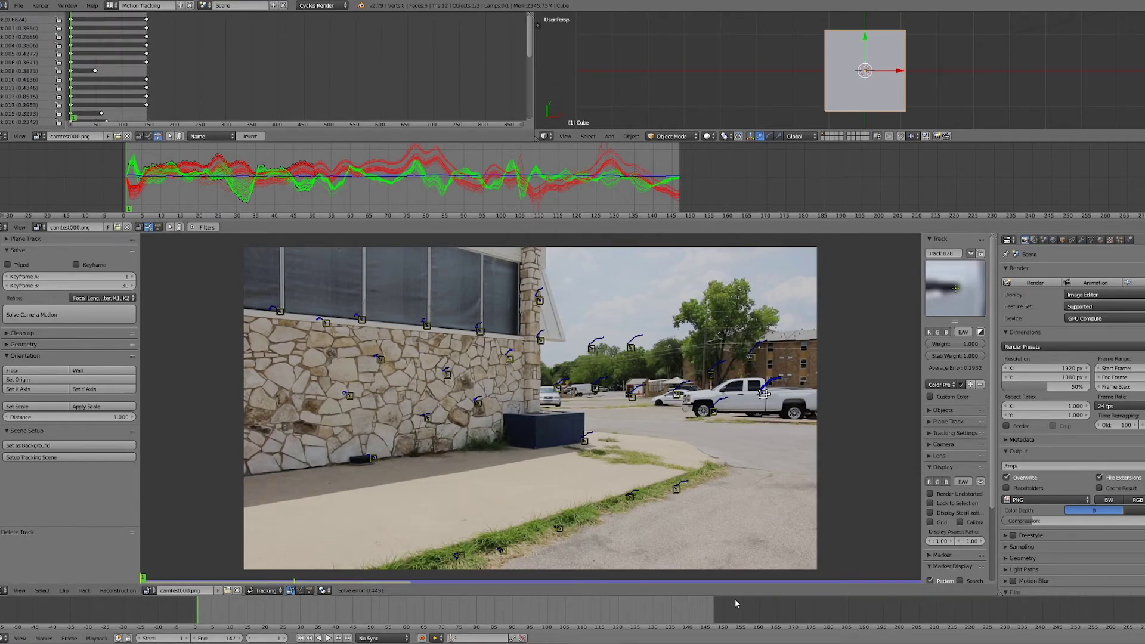
Go to the last frame, 147, and detect features across it, making a marker on the grass active
{"action": "left_click", "coordinate": [347, 638]}
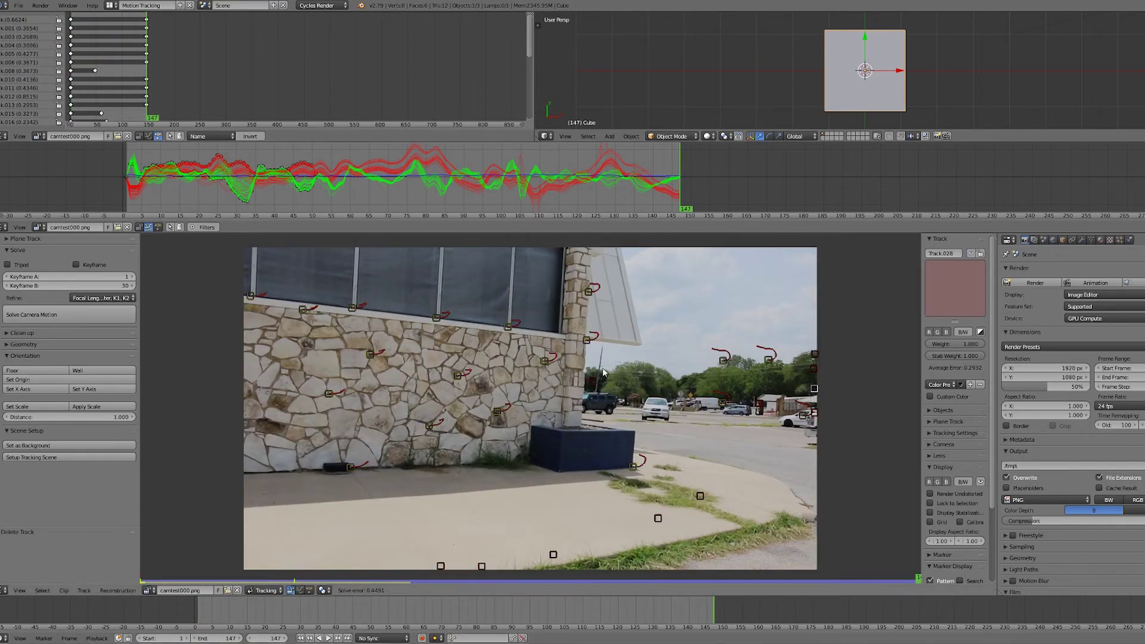
{"action": "left_click", "coordinate": [0, 251]}
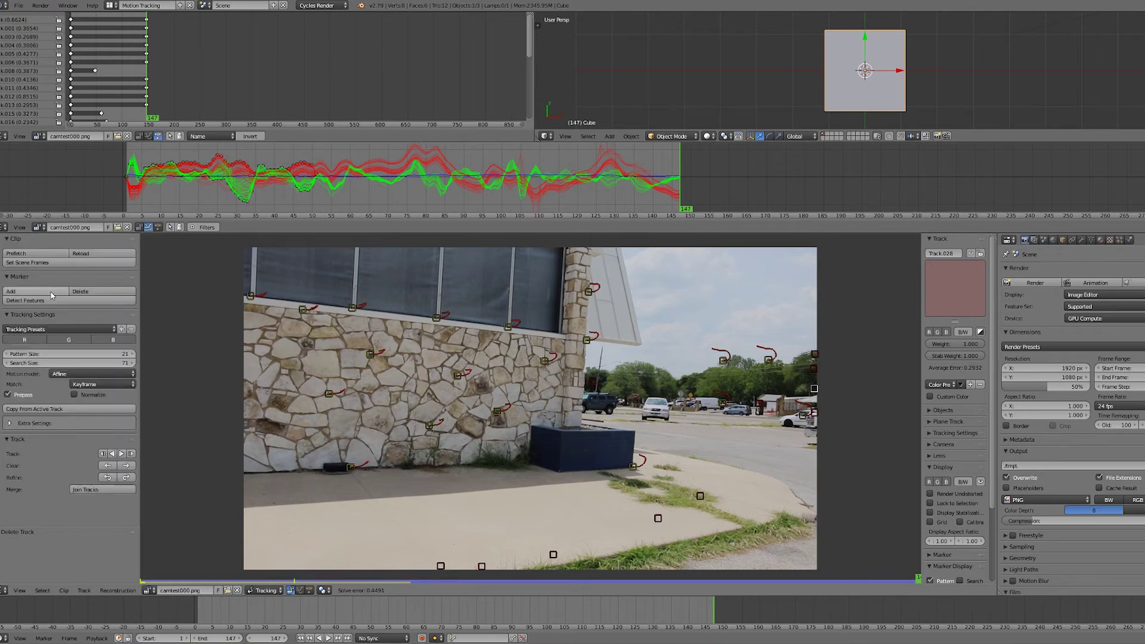
{"action": "left_click", "coordinate": [55, 300]}
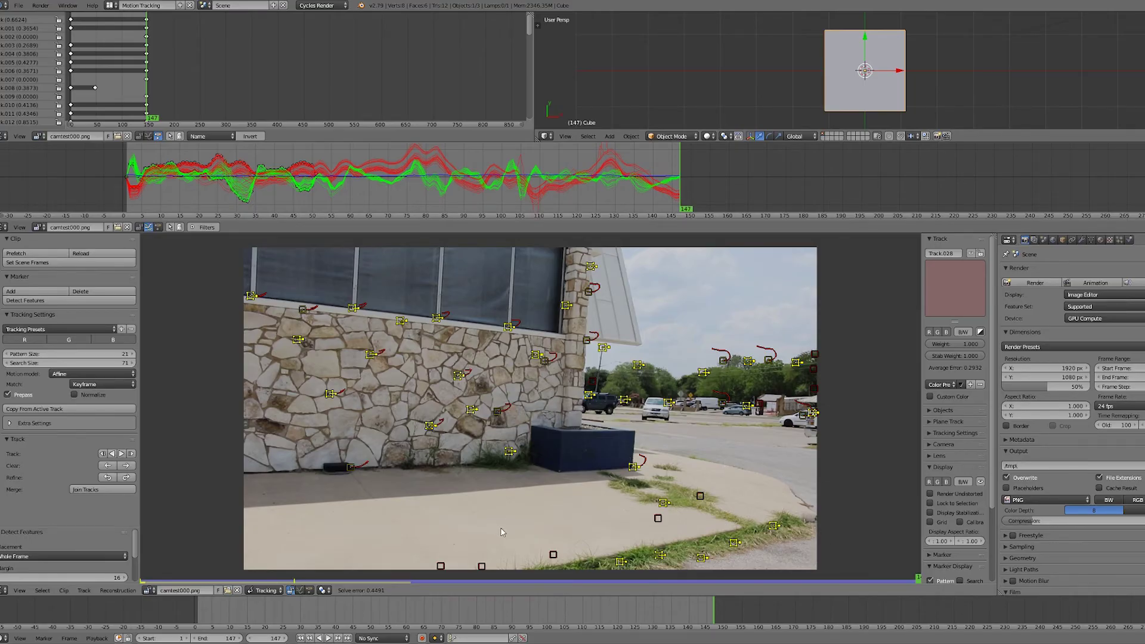
{"action": "right_click", "coordinate": [628, 565]}
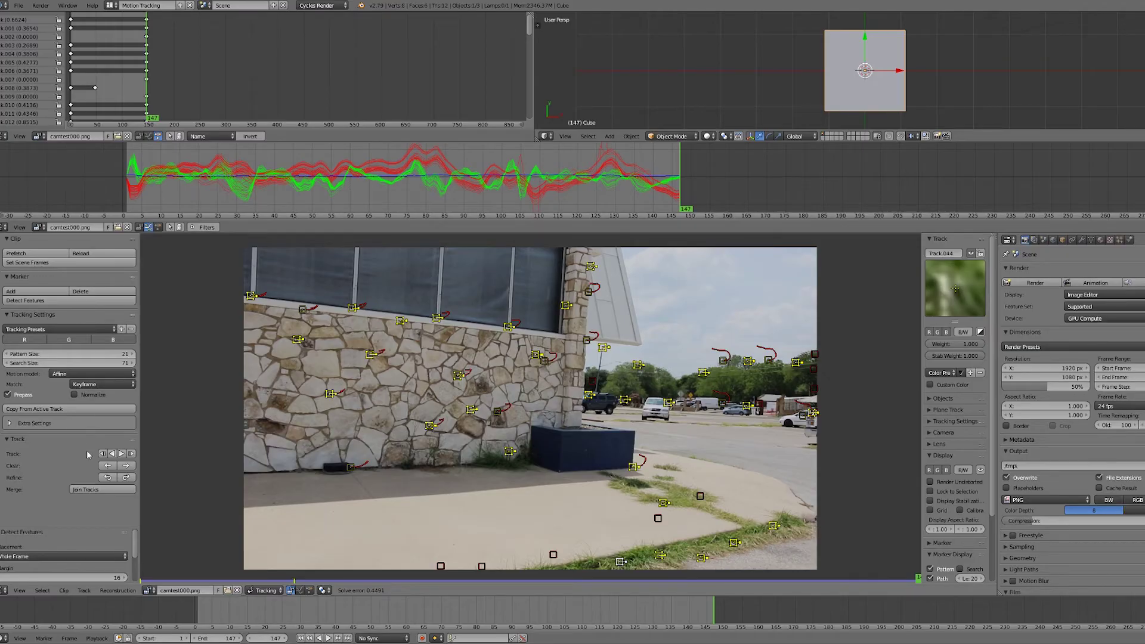
Track the new markers backwards to the first frame and play the clip to review them
{"action": "left_click", "coordinate": [111, 453]}
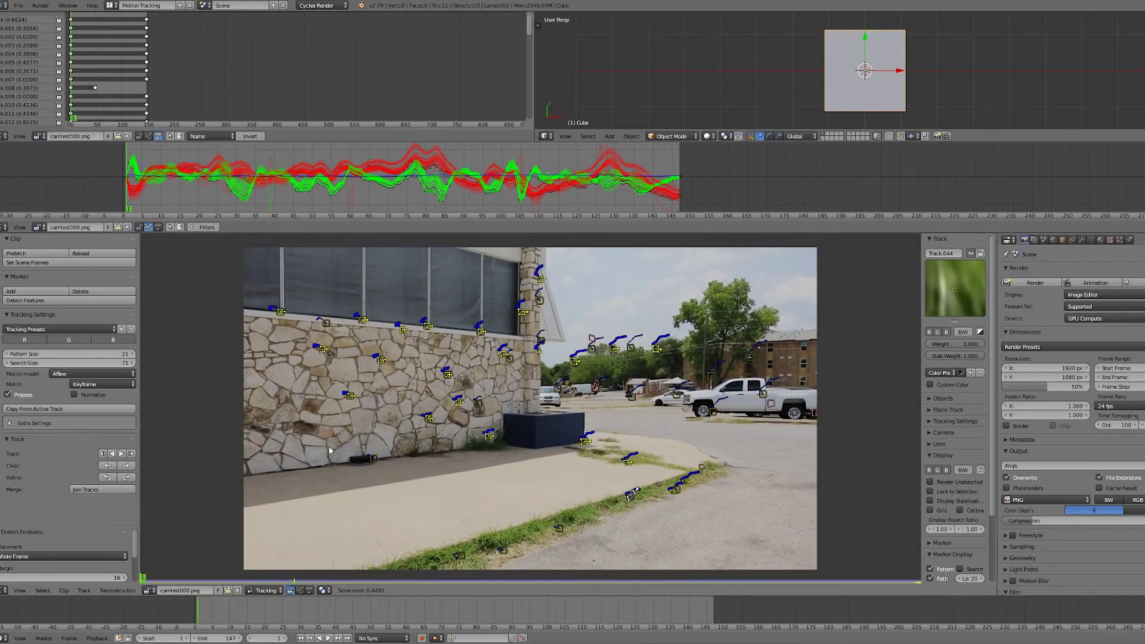
{"action": "key", "text": "alt+a"}
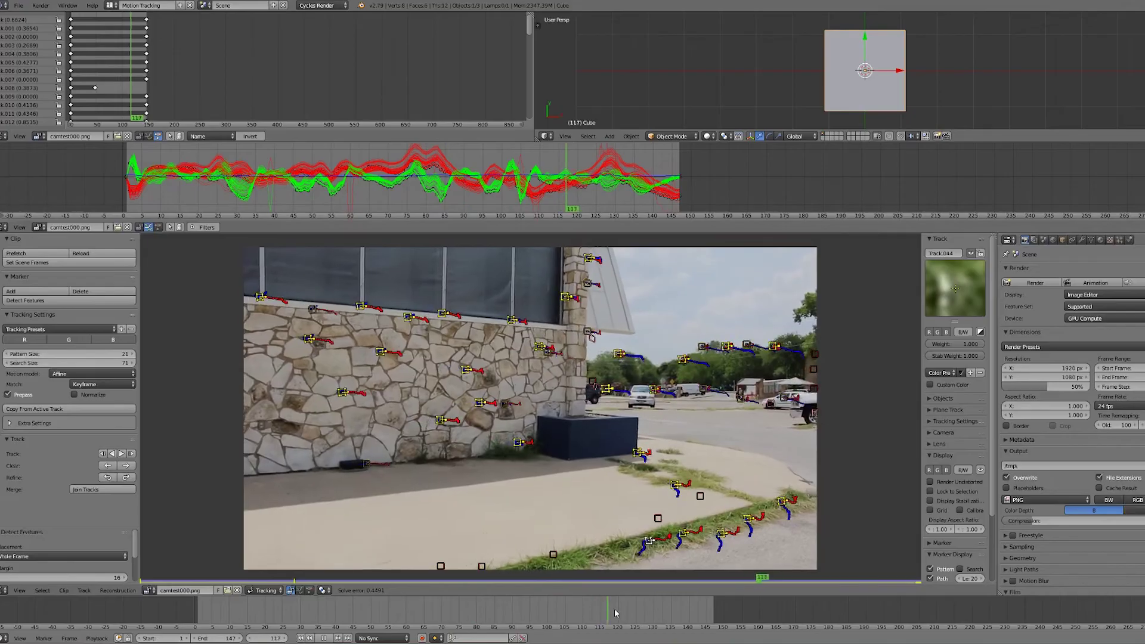
Find the treeline track near the wall's corner whose curve spikes around frames 38 and 60, and clear its path up to frame 77
{"action": "key", "text": "alt+a"}
{"action": "left_click_drag", "start_coordinate": [609, 612], "coordinate": [533, 606]}
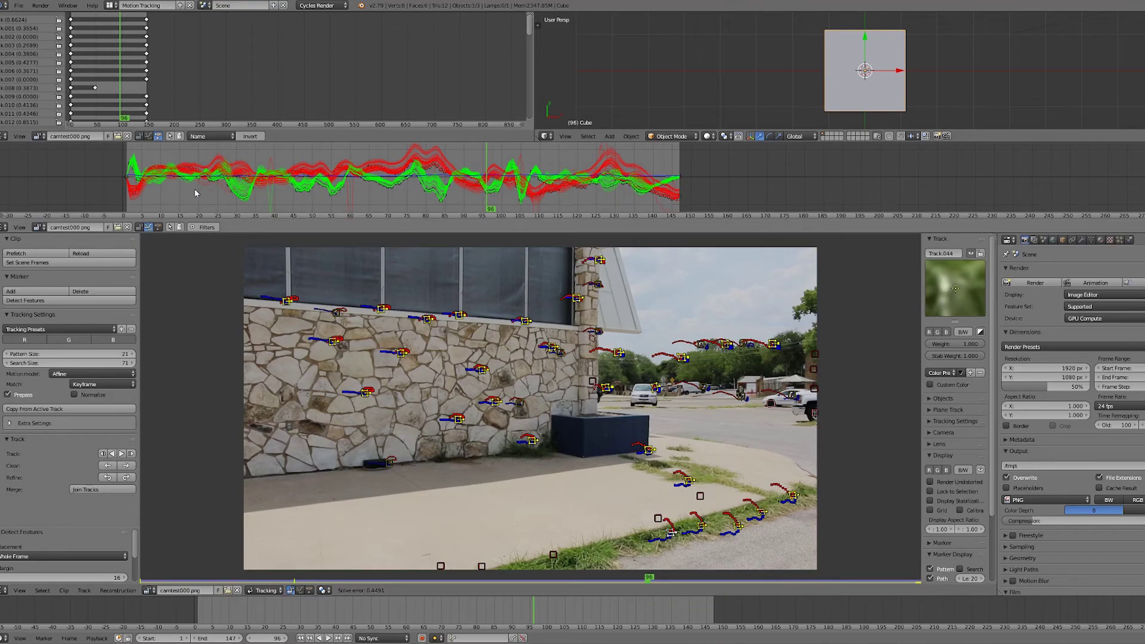
{"action": "left_click", "coordinate": [269, 204]}
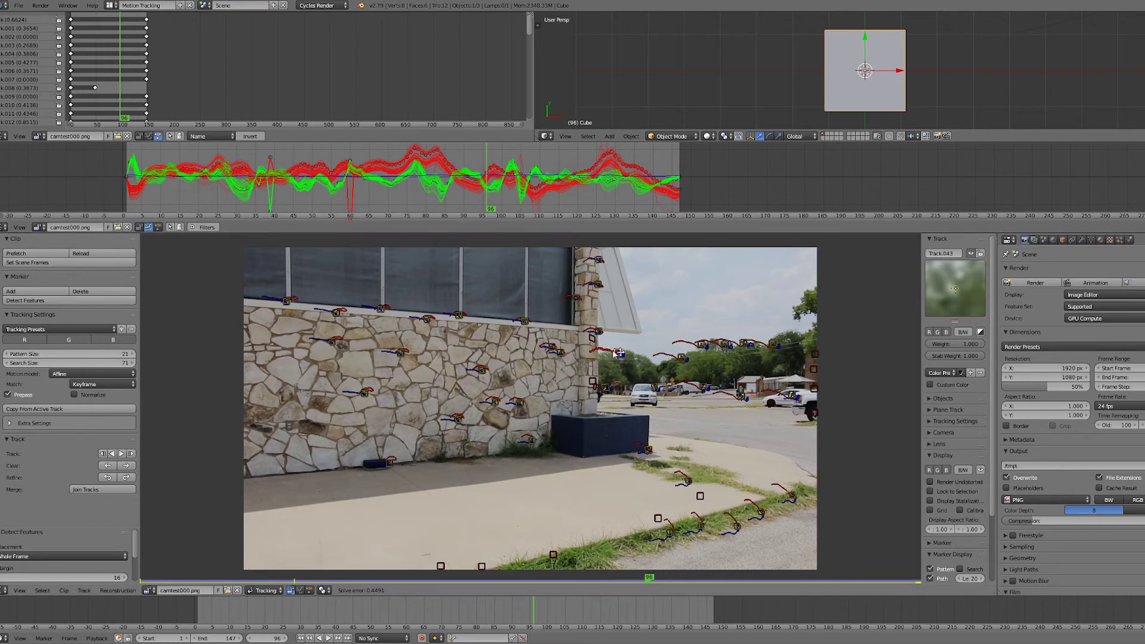
{"action": "left_click", "coordinate": [266, 157]}
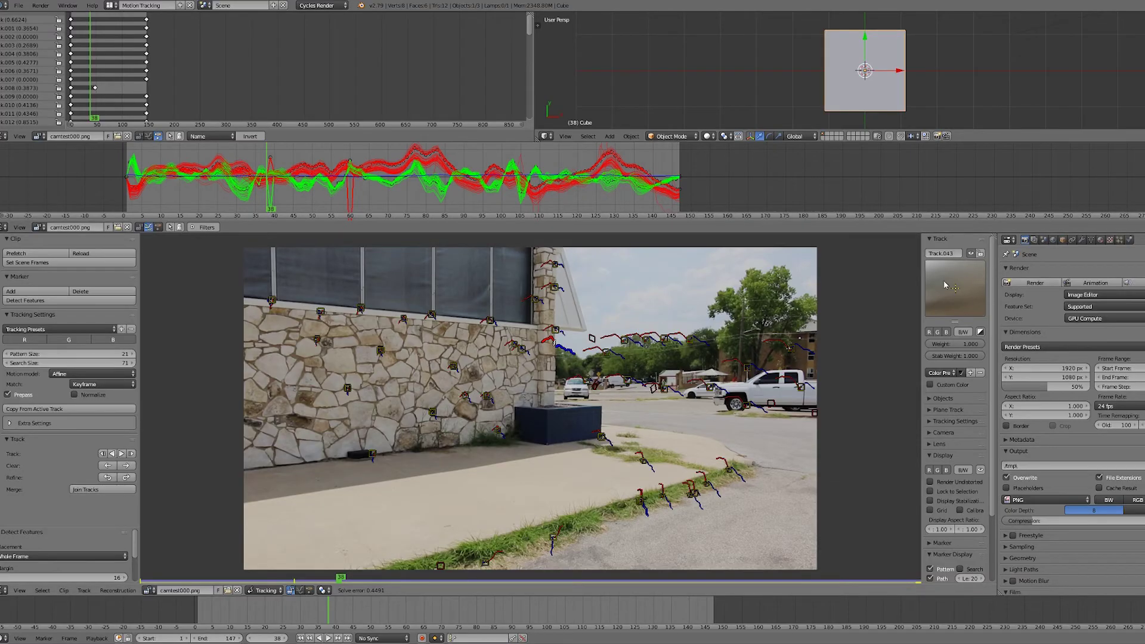
{"action": "left_click_drag", "start_coordinate": [268, 152], "coordinate": [415, 173]}
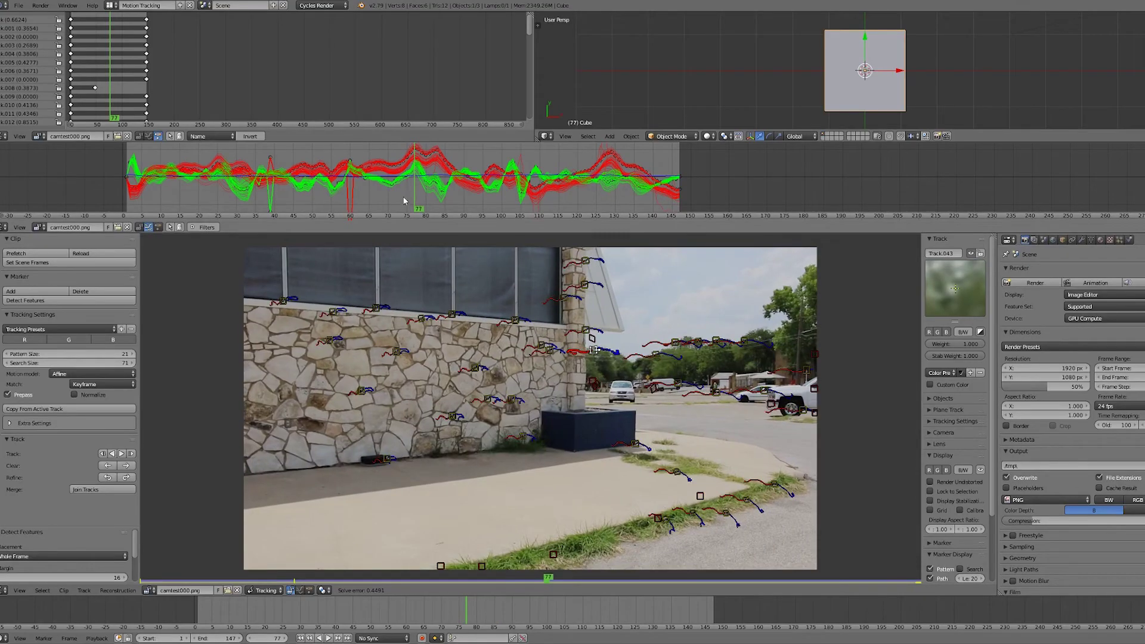
{"action": "left_click", "coordinate": [107, 466]}
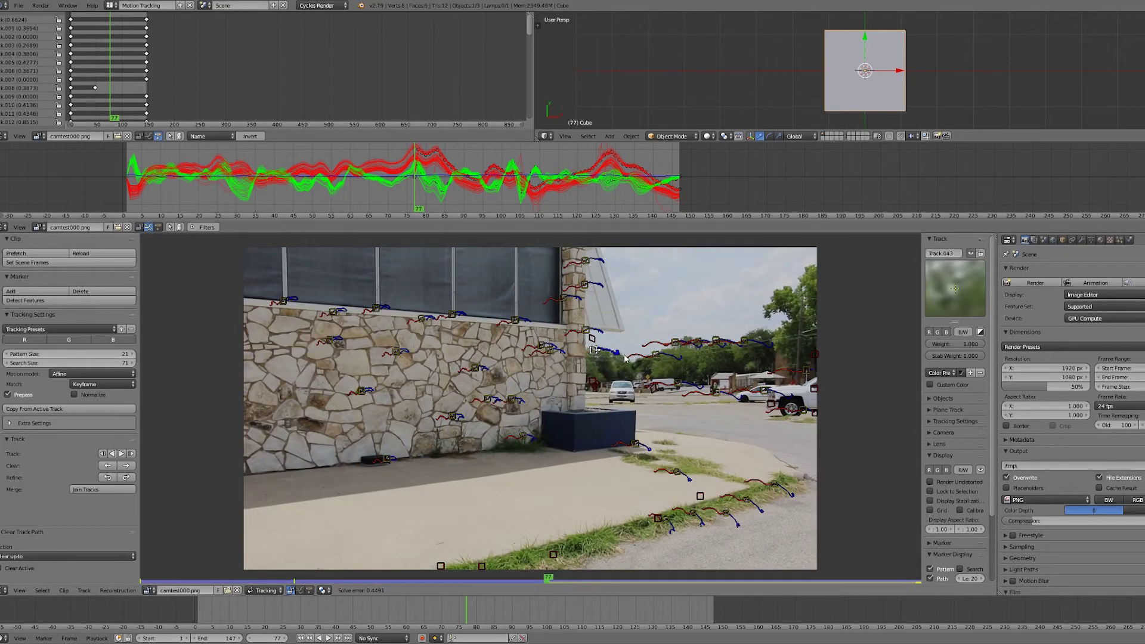
Select the track on the dark vehicle beside the wall's corner and clear its path up to frame 97
{"action": "left_click_drag", "start_coordinate": [418, 169], "coordinate": [471, 172]}
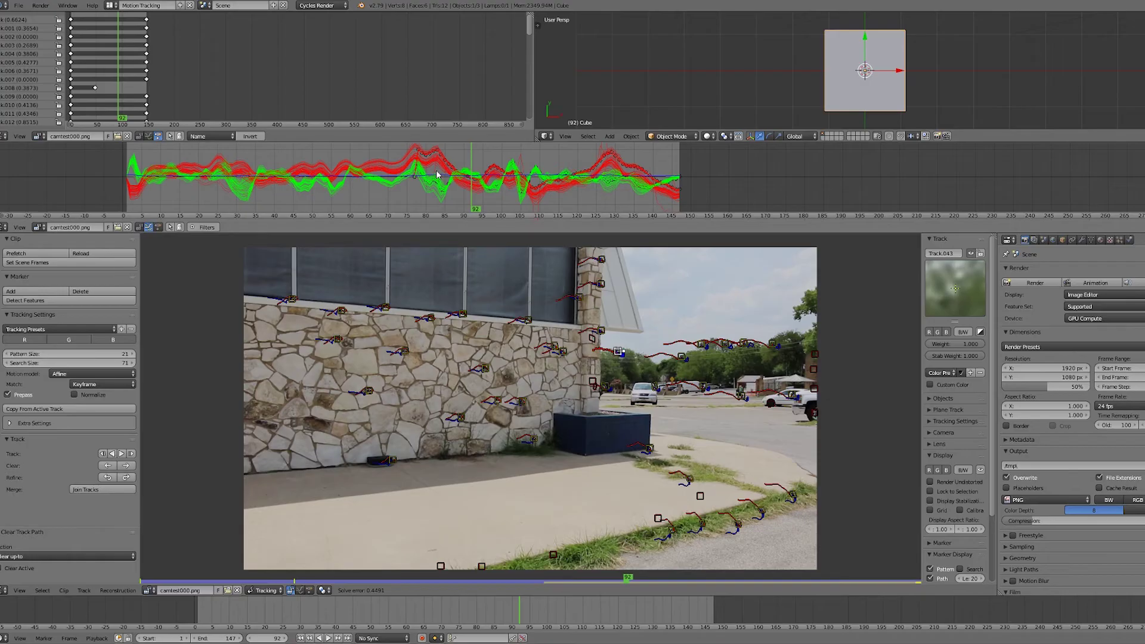
{"action": "left_click", "coordinate": [436, 171]}
{"action": "mouse_move", "coordinate": [473, 166]}
{"action": "left_mouse_down"}
{"action": "mouse_move", "coordinate": [438, 173]}
{"action": "mouse_move", "coordinate": [490, 171]}
{"action": "left_mouse_up"}
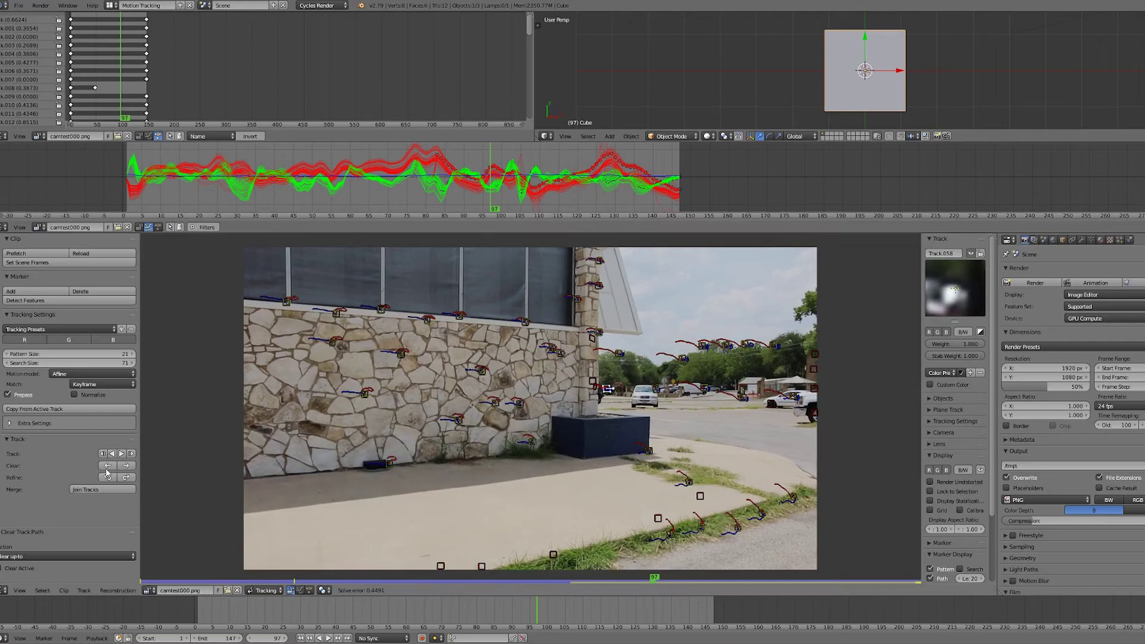
Select the treeline track that spikes near frame 104, scale its marker by about 1.59 at frame 99, and track it forwards to the last frame
{"action": "left_click", "coordinate": [522, 167]}
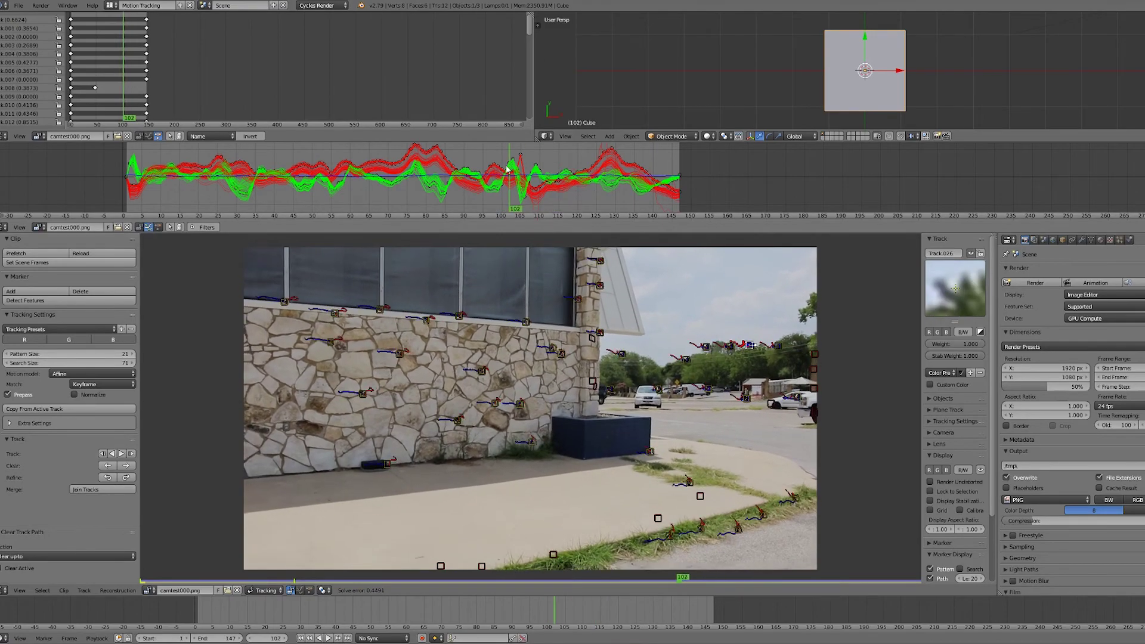
{"action": "left_click_drag", "start_coordinate": [499, 172], "coordinate": [523, 173]}
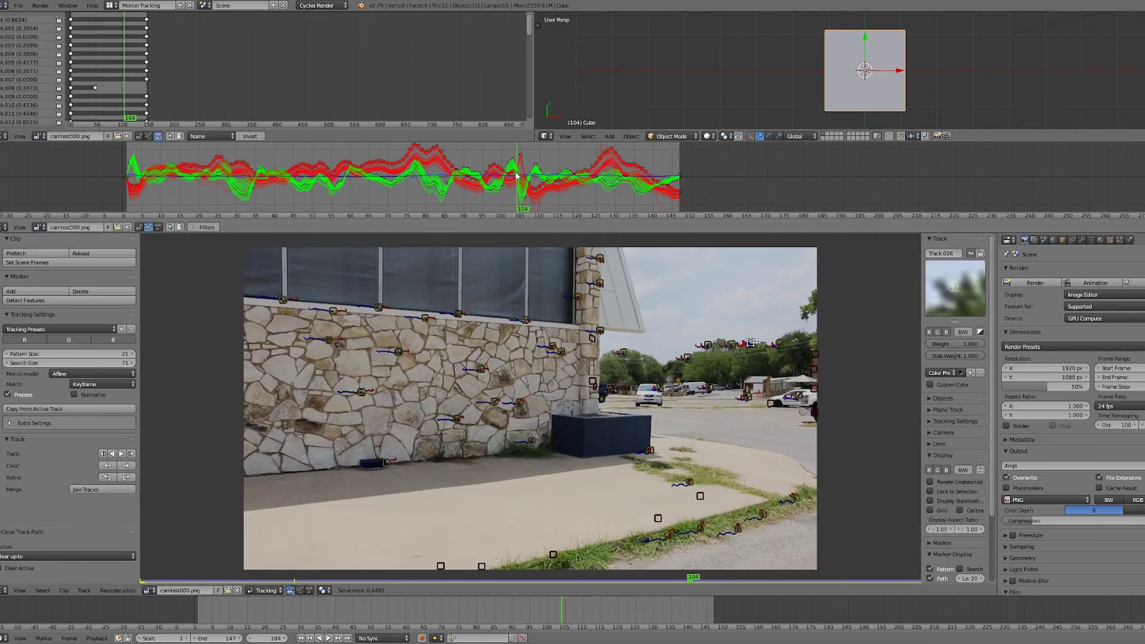
{"action": "left_click_drag", "start_coordinate": [524, 174], "coordinate": [500, 170]}
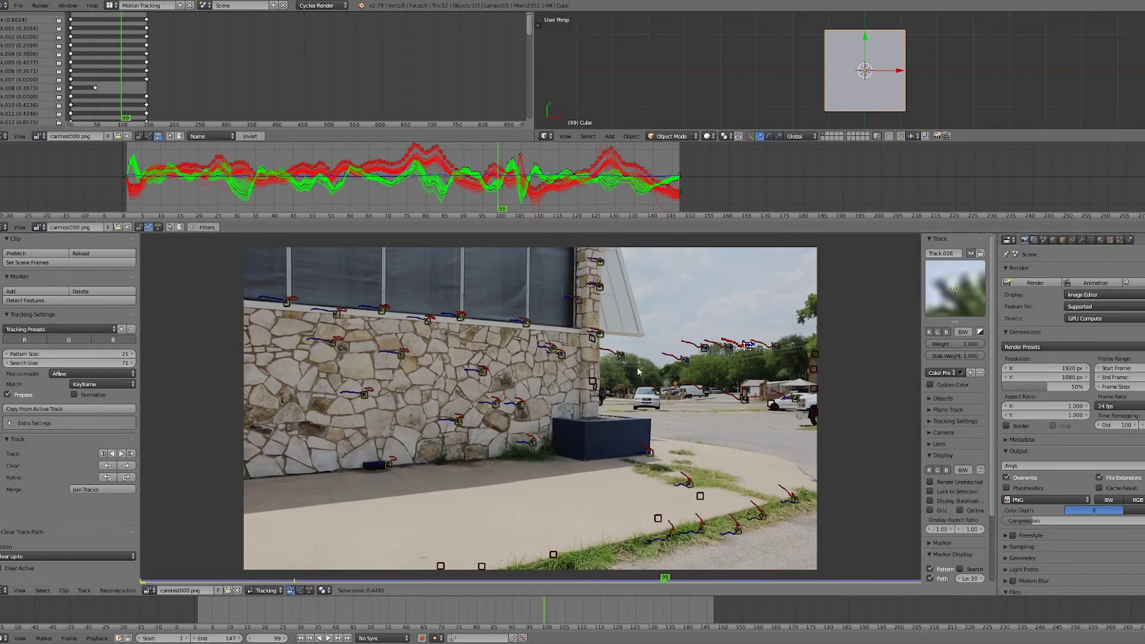
{"action": "key", "text": "s"}
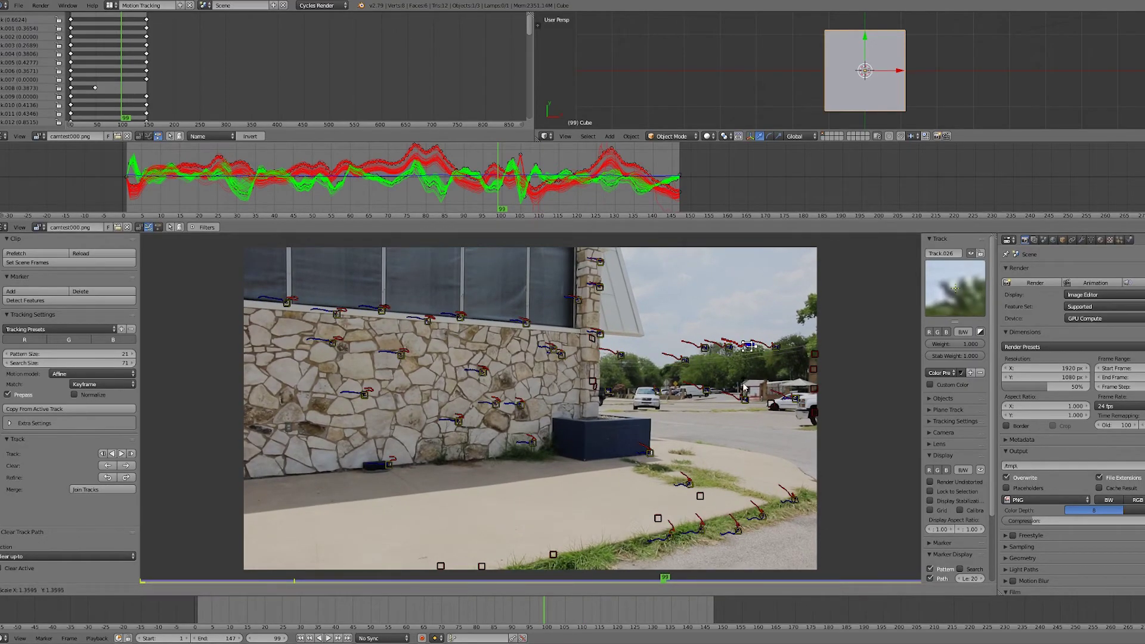
{"action": "left_click", "coordinate": [693, 379]}
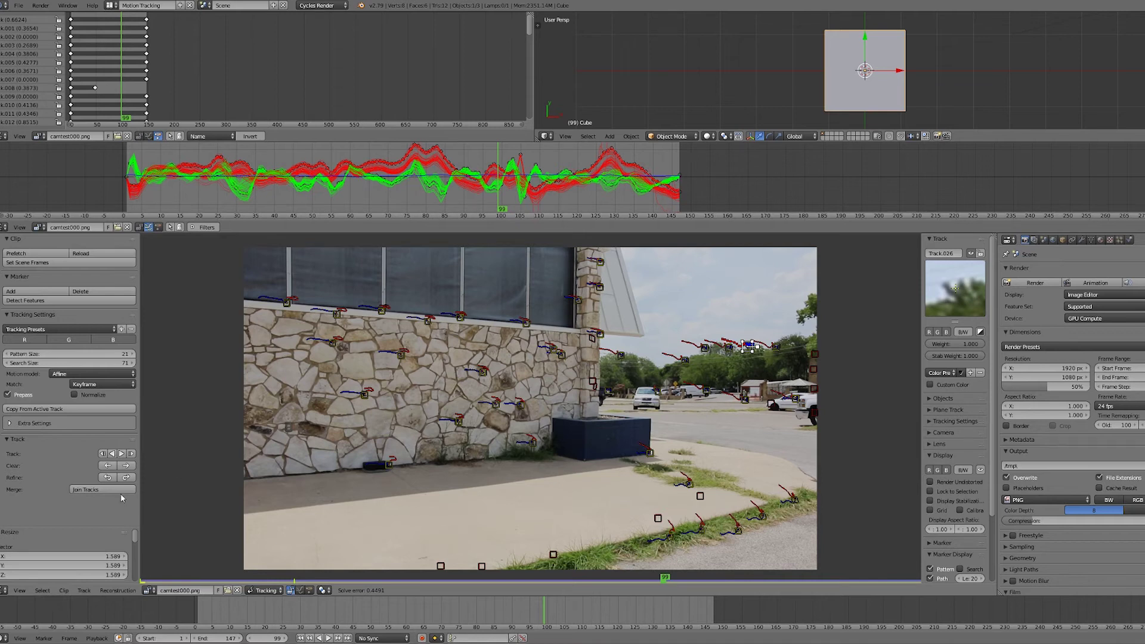
{"action": "left_click", "coordinate": [121, 454]}
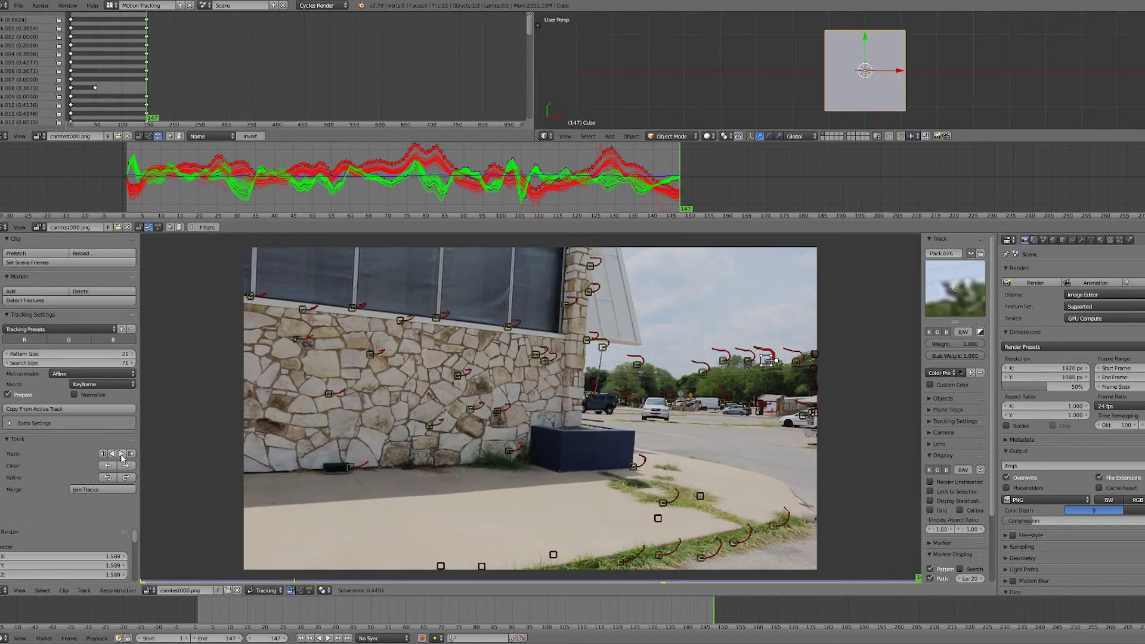
Track the enlarged treeline marker backwards from frame 126 to the first frame and play the clip to review it
{"action": "left_click", "coordinate": [705, 613]}
{"action": "key", "text": "alt+a"}
{"action": "mouse_move", "coordinate": [705, 613]}
{"action": "left_mouse_down"}
{"action": "mouse_move", "coordinate": [476, 603]}
{"action": "mouse_move", "coordinate": [703, 598]}
{"action": "mouse_move", "coordinate": [639, 603]}
{"action": "left_mouse_up"}
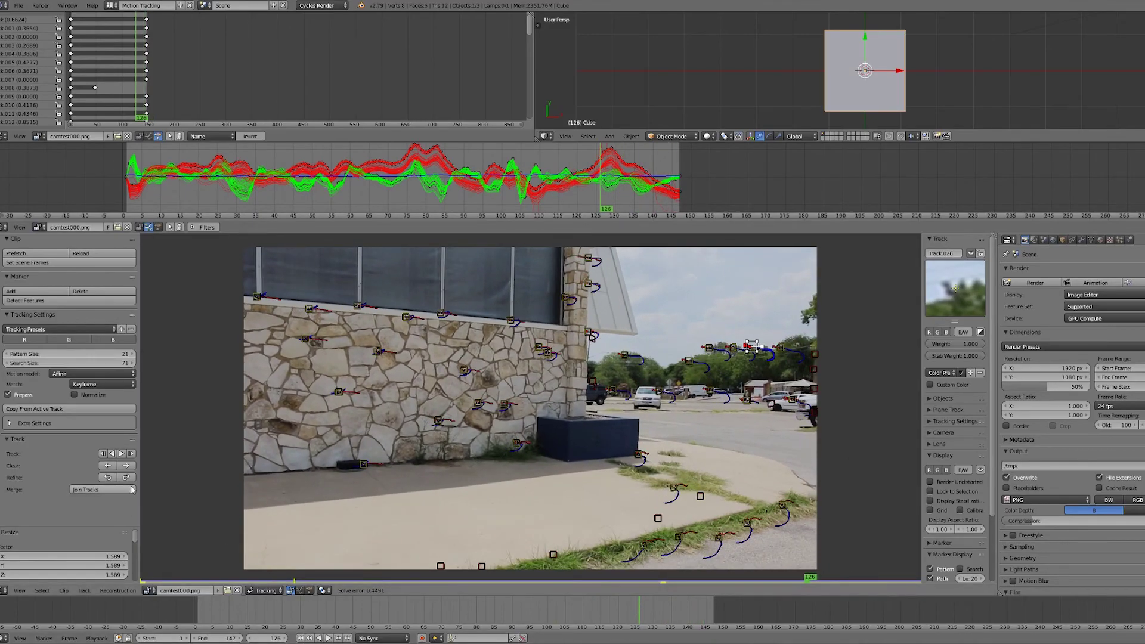
{"action": "left_click", "coordinate": [112, 454]}
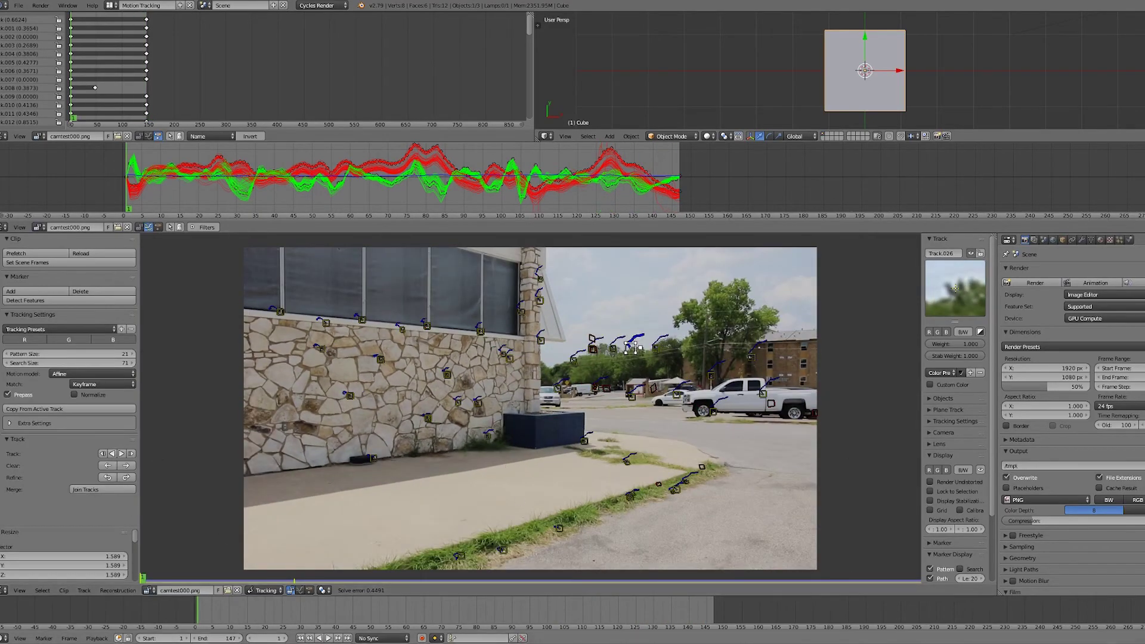
{"action": "key", "text": "alt+a"}
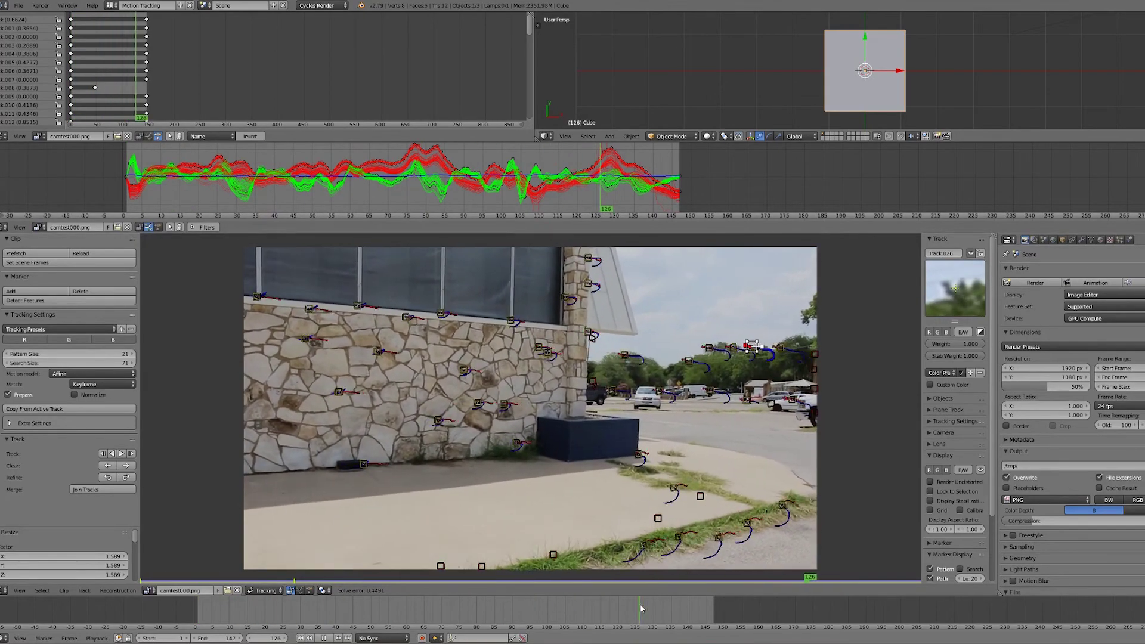
{"action": "mouse_move", "coordinate": [680, 611]}
{"action": "left_mouse_down"}
{"action": "mouse_move", "coordinate": [407, 621]}
{"action": "mouse_move", "coordinate": [655, 604]}
{"action": "left_mouse_up"}
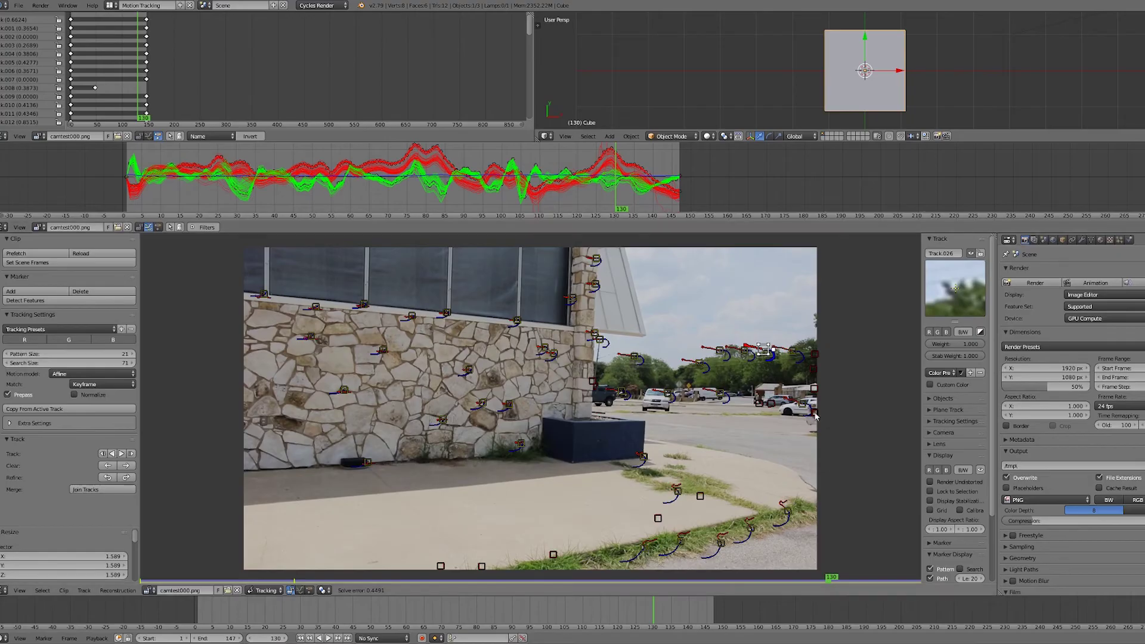
Select the track whose curve drops sharply over the clip's final frames, review its motion, and delete it
{"action": "left_click", "coordinate": [660, 208]}
{"action": "left_click", "coordinate": [660, 619]}
{"action": "left_click_drag", "start_coordinate": [660, 619], "coordinate": [628, 620]}
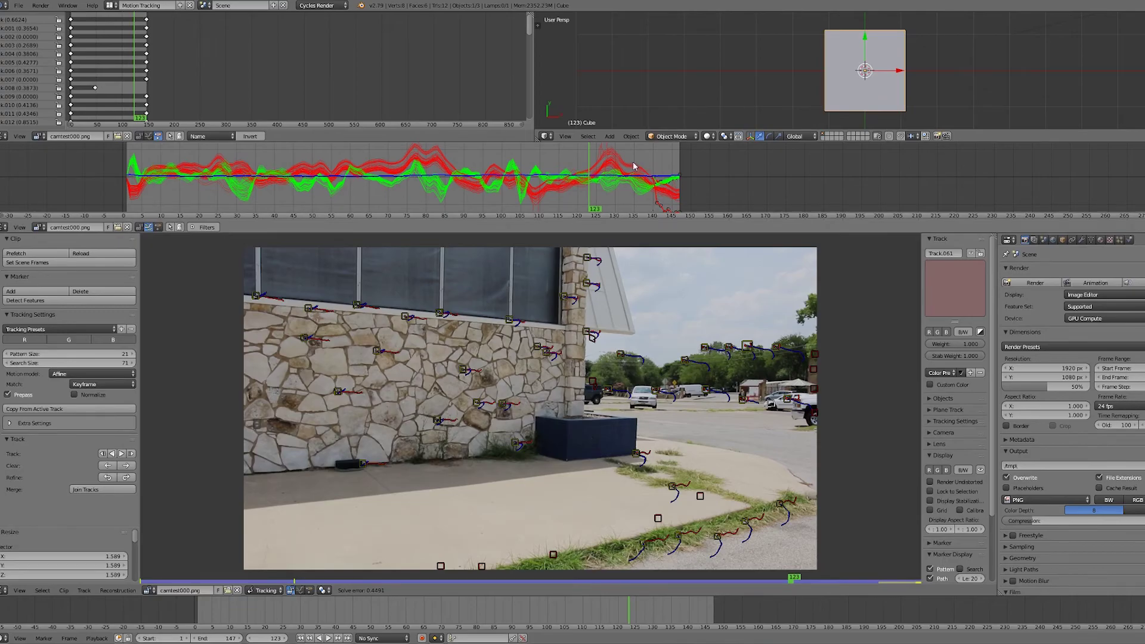
{"action": "key", "text": "alt+a"}
{"action": "left_click", "coordinate": [418, 611]}
{"action": "left_click_drag", "start_coordinate": [418, 611], "coordinate": [693, 605]}
{"action": "left_click_drag", "start_coordinate": [693, 607], "coordinate": [643, 618]}
{"action": "key", "text": "x"}
{"action": "left_click", "coordinate": [723, 418]}
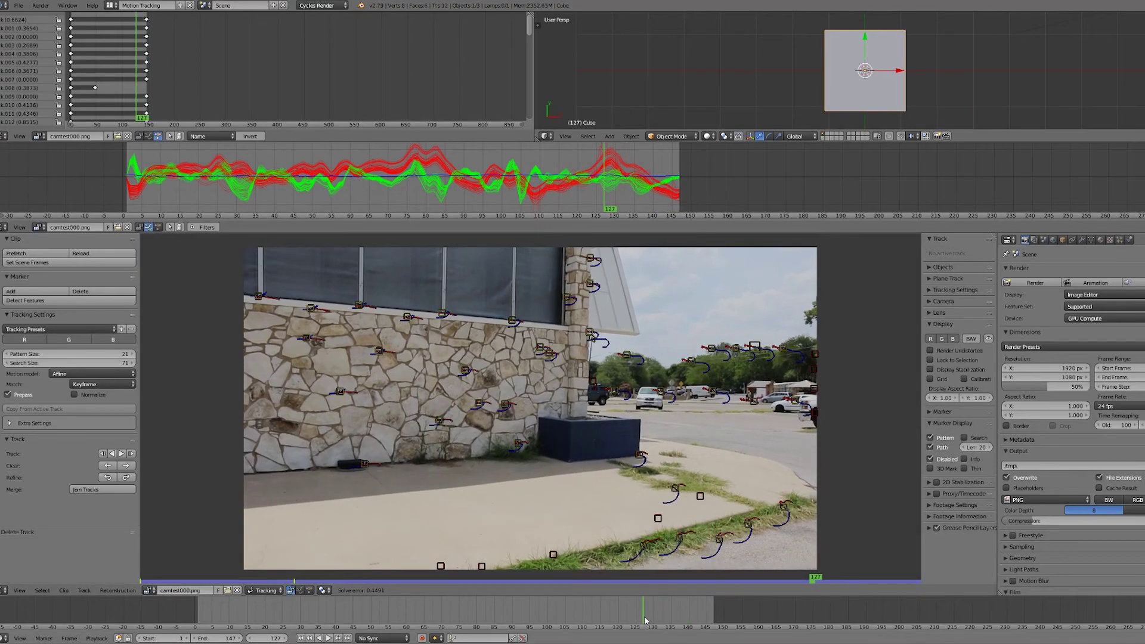
Review another faulty track back to frame 116 and delete it
{"action": "left_click", "coordinate": [751, 404]}
{"action": "mouse_move", "coordinate": [645, 612]}
{"action": "left_mouse_down"}
{"action": "mouse_move", "coordinate": [510, 622]}
{"action": "mouse_move", "coordinate": [644, 621]}
{"action": "mouse_move", "coordinate": [513, 620]}
{"action": "mouse_move", "coordinate": [626, 610]}
{"action": "mouse_move", "coordinate": [604, 608]}
{"action": "left_mouse_up"}
{"action": "key", "text": "x"}
{"action": "left_click", "coordinate": [751, 416]}
Select the track on the white vehicle, clear its remaining path after frame 101, and play the clip to review it
{"action": "right_click", "coordinate": [599, 154]}
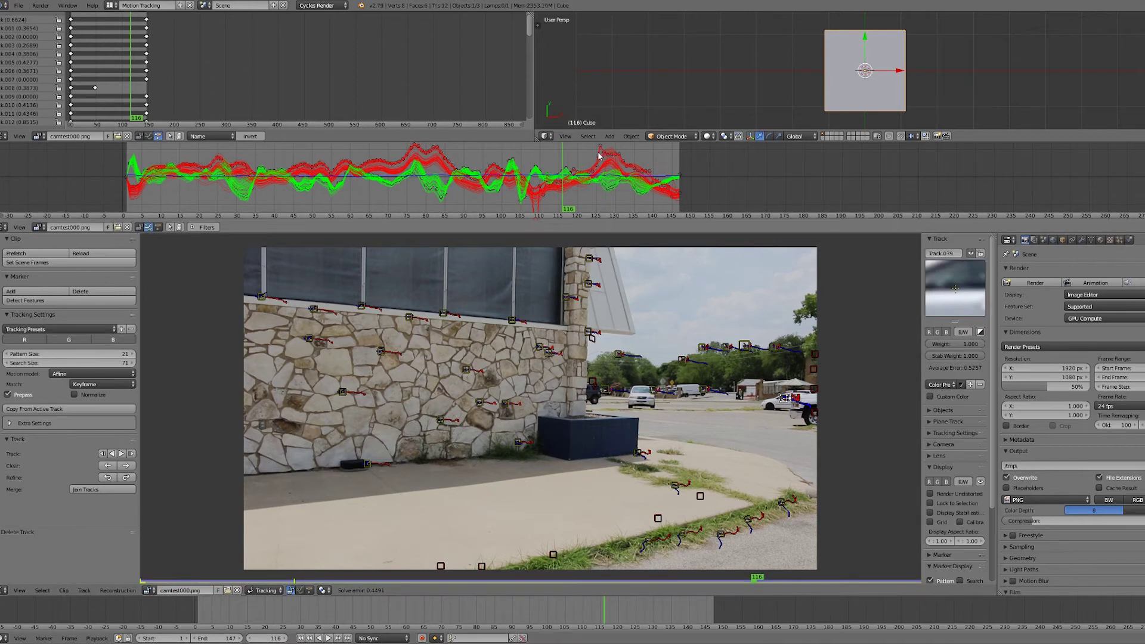
{"action": "left_click_drag", "start_coordinate": [605, 617], "coordinate": [574, 622]}
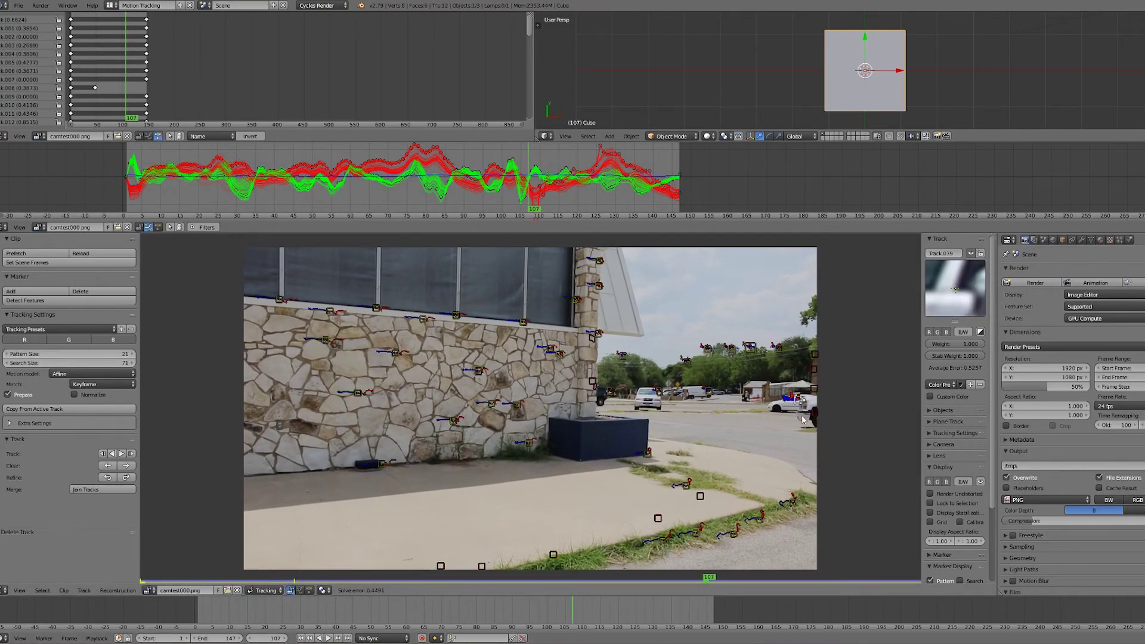
{"action": "key", "text": "alt+a"}
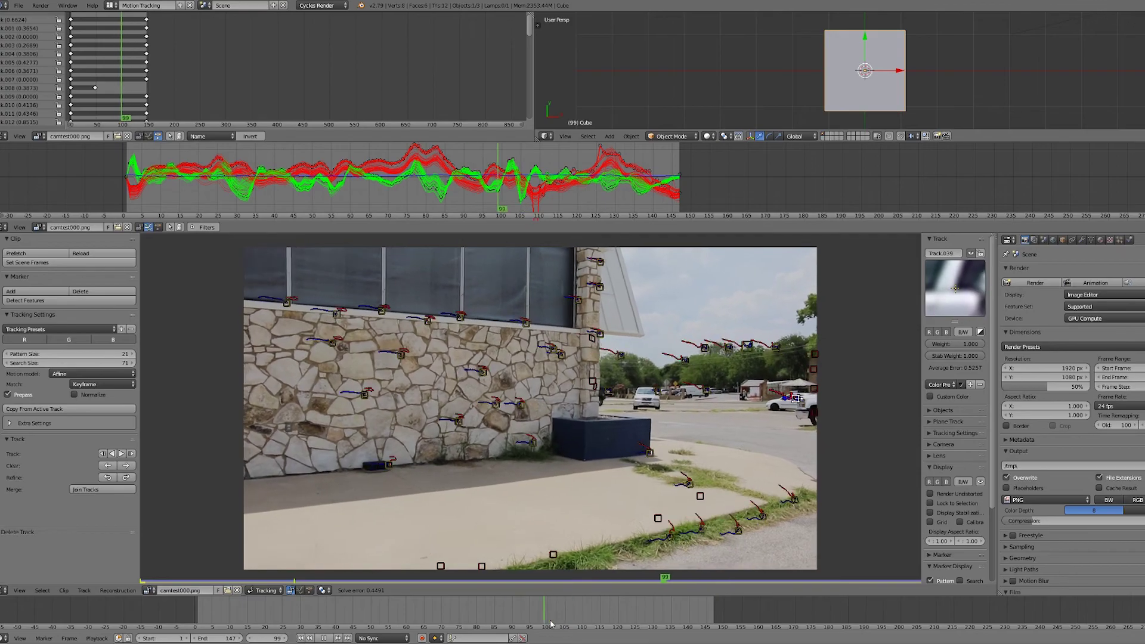
{"action": "left_click", "coordinate": [550, 625]}
{"action": "key", "text": "alt+a"}
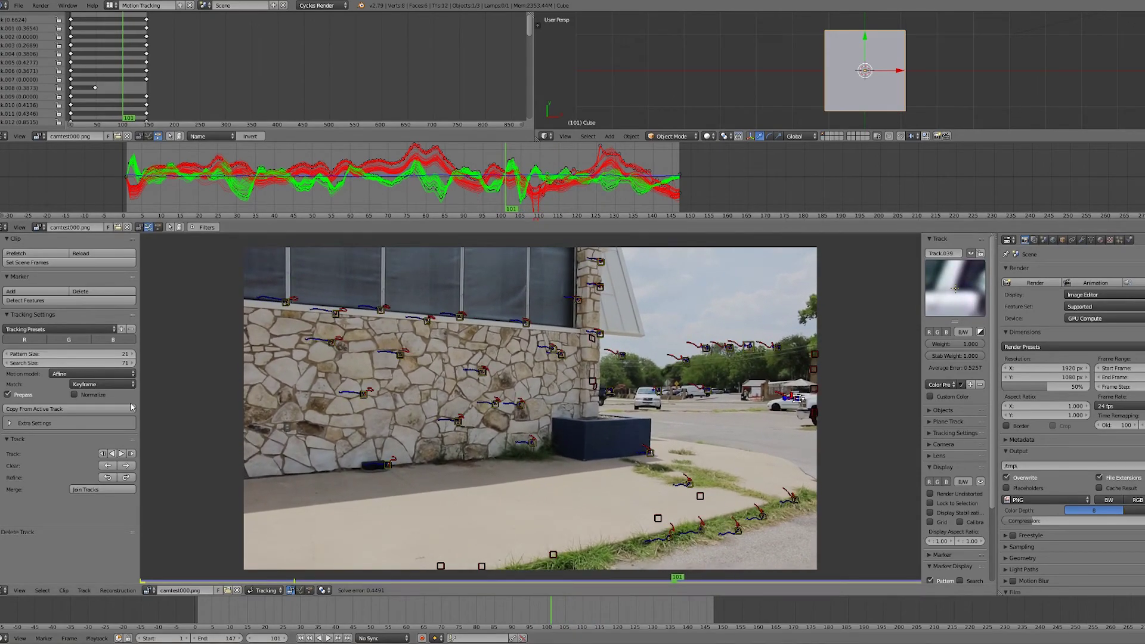
{"action": "left_click", "coordinate": [127, 465]}
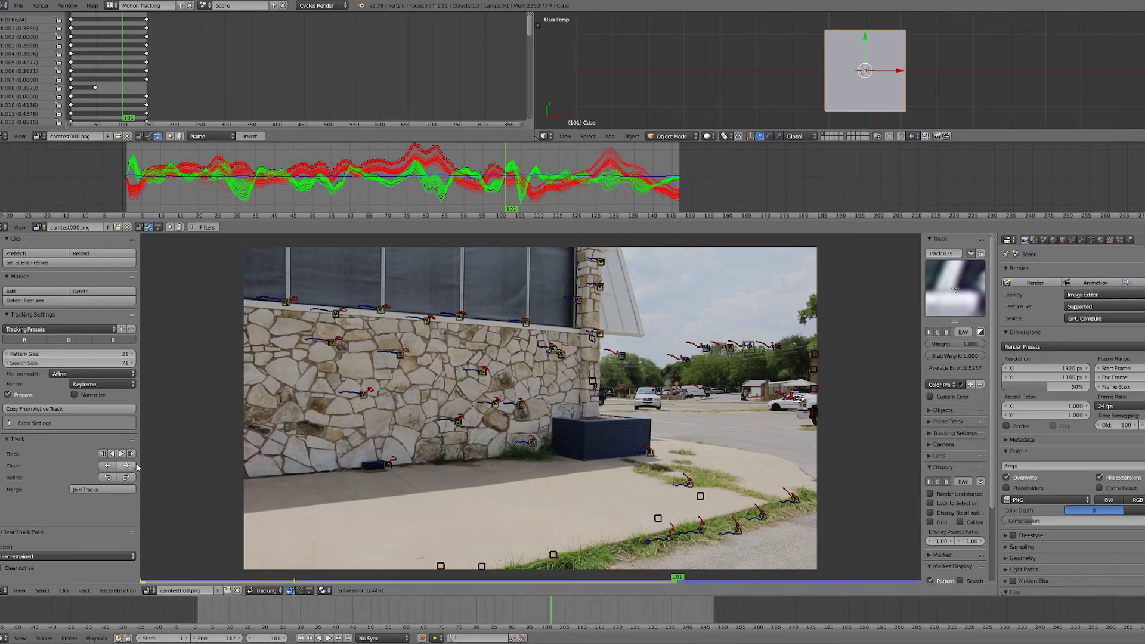
{"action": "key", "text": "shift+alt+a"}
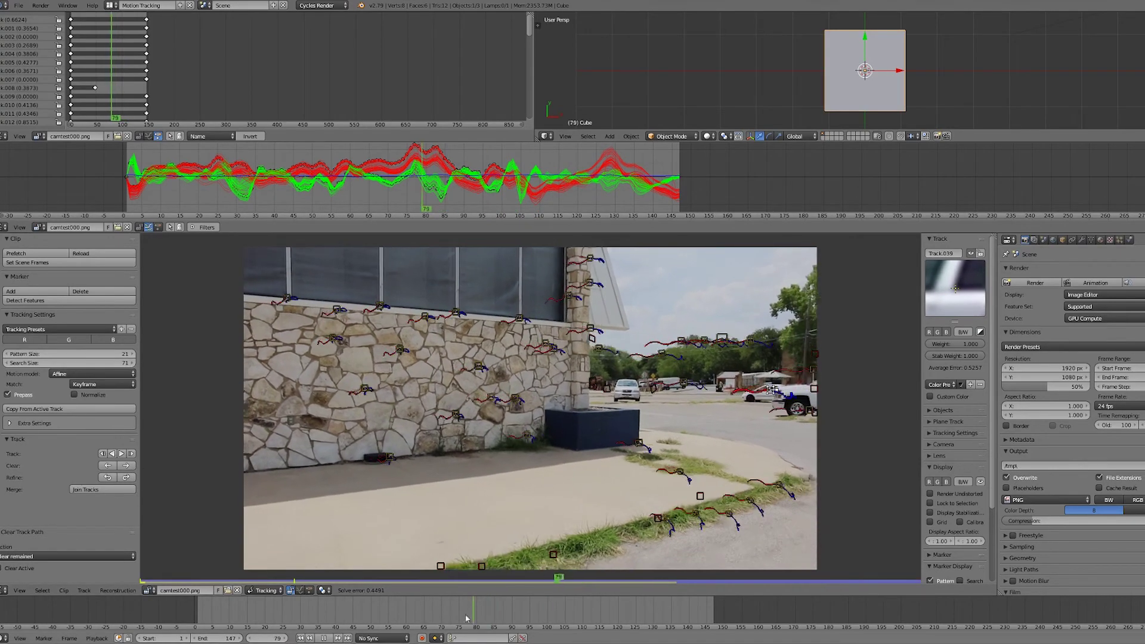
{"action": "left_click_drag", "start_coordinate": [330, 611], "coordinate": [570, 606]}
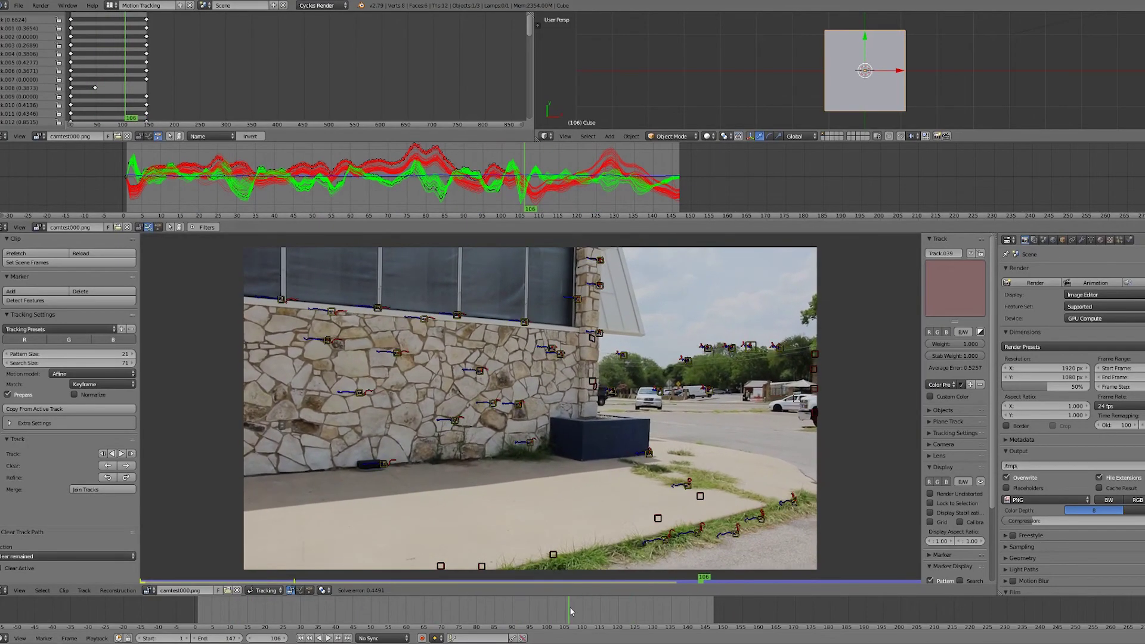
Select the track under the canopy beside the wall's corner, review it around frame 134, and delete it
{"action": "left_click", "coordinate": [608, 160]}
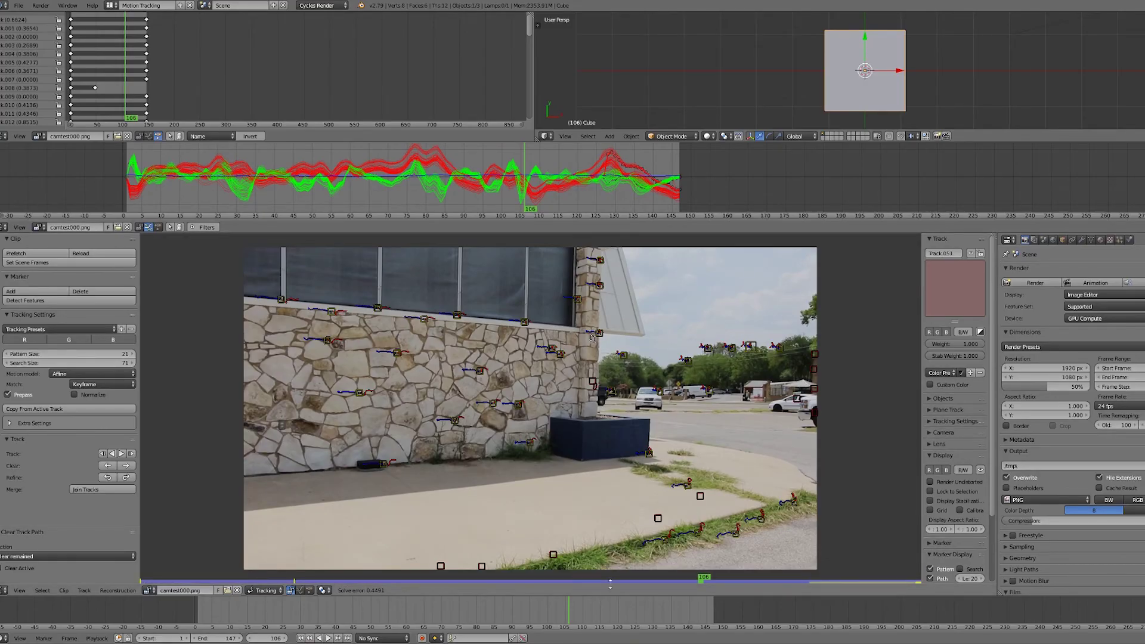
{"action": "key", "text": "alt+a"}
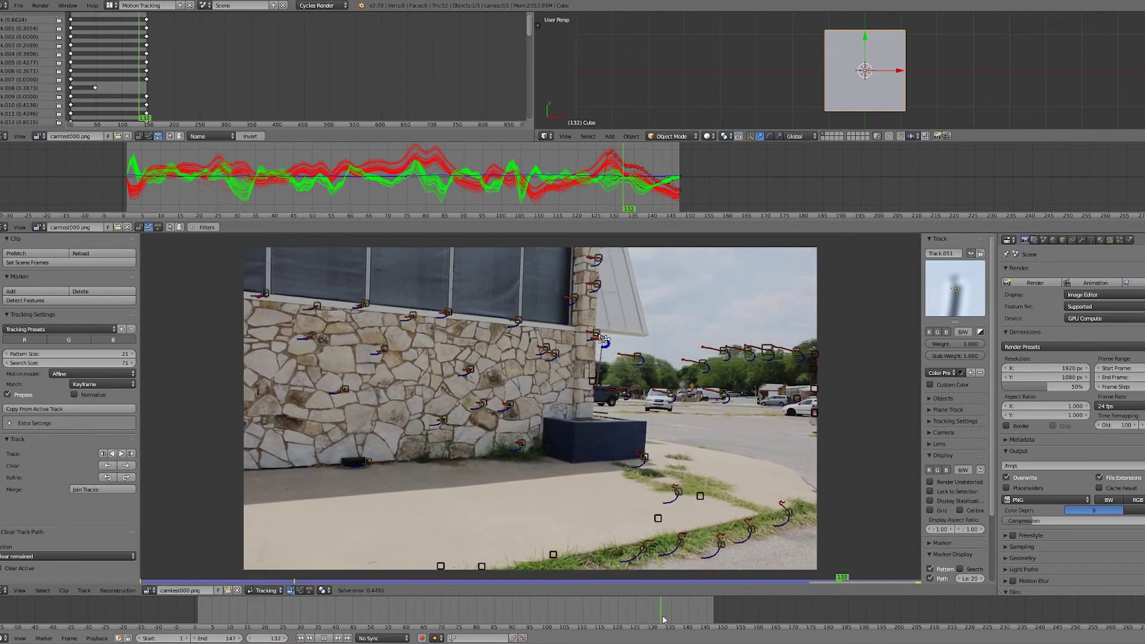
{"action": "mouse_move", "coordinate": [673, 619]}
{"action": "left_mouse_down"}
{"action": "mouse_move", "coordinate": [651, 618]}
{"action": "mouse_move", "coordinate": [685, 618]}
{"action": "mouse_move", "coordinate": [669, 618]}
{"action": "left_mouse_up"}
{"action": "key", "text": "Delete"}
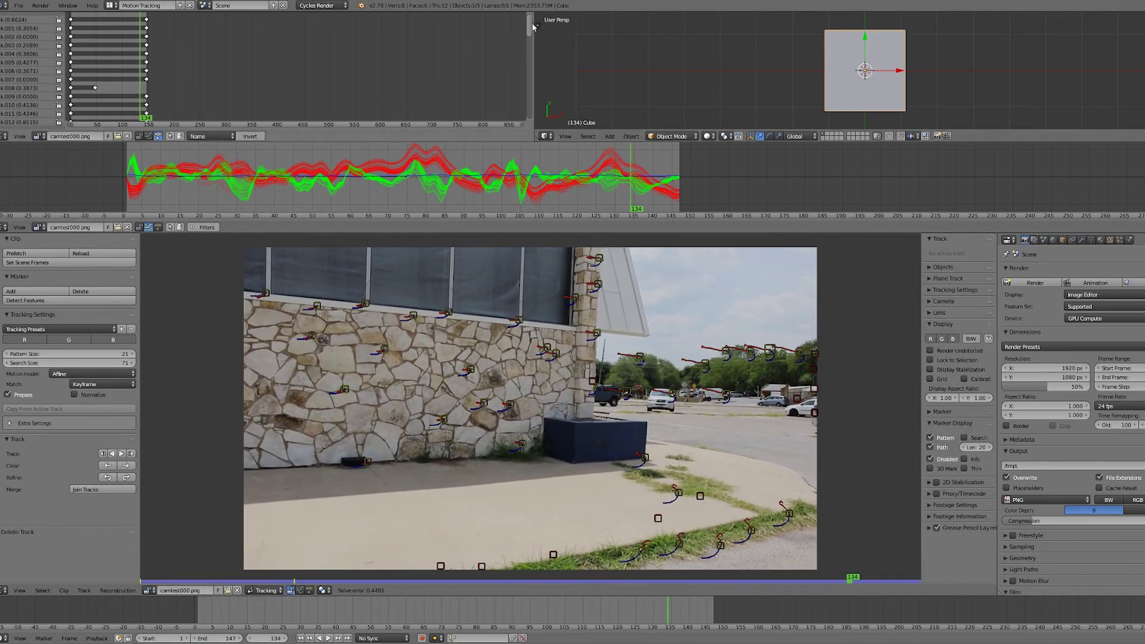
Delete the short tracks Track.056 and Track.059 at the end of the track list
{"action": "left_click_drag", "start_coordinate": [531, 27], "coordinate": [529, 115]}
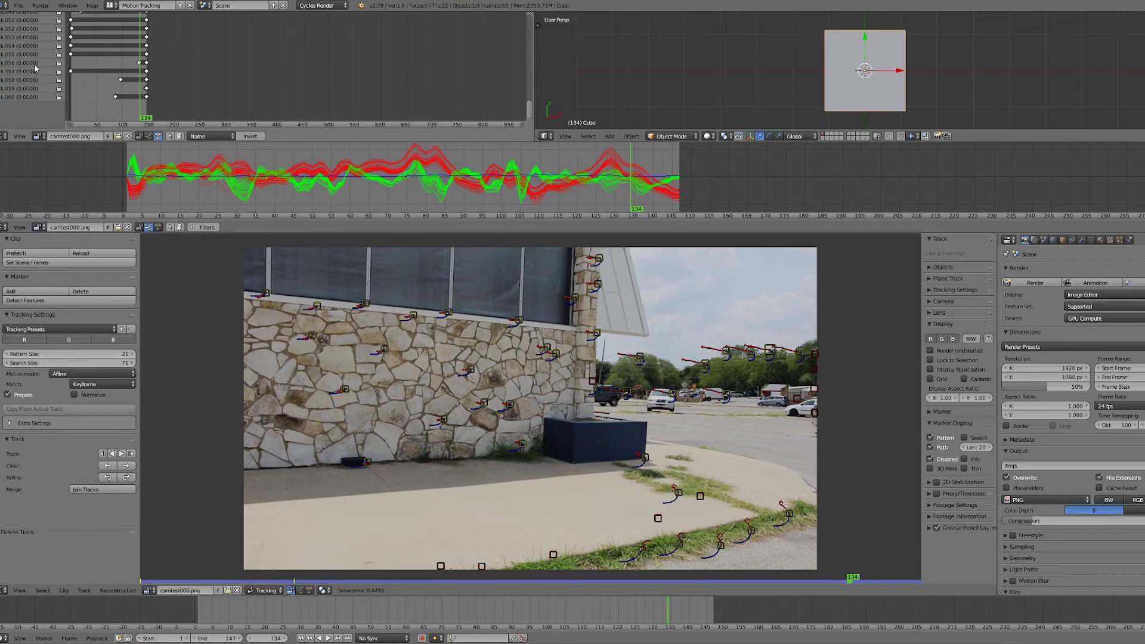
{"action": "left_click", "coordinate": [34, 63]}
{"action": "key", "text": "x"}
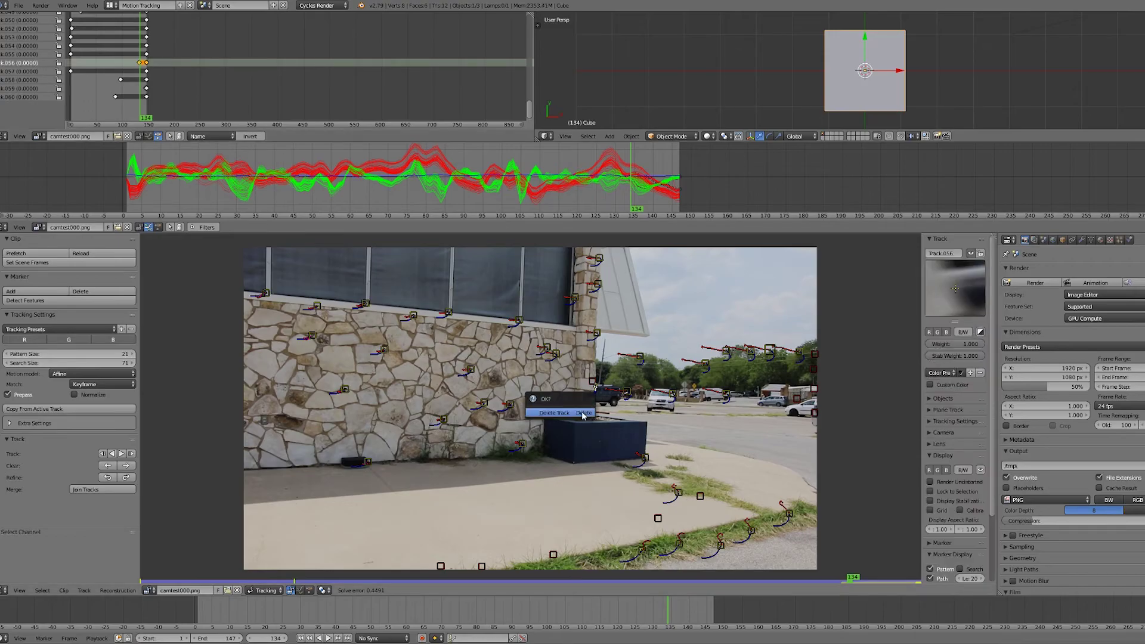
{"action": "left_click", "coordinate": [583, 414]}
{"action": "left_click", "coordinate": [35, 82]}
{"action": "key", "text": "x"}
{"action": "left_click", "coordinate": [507, 412]}
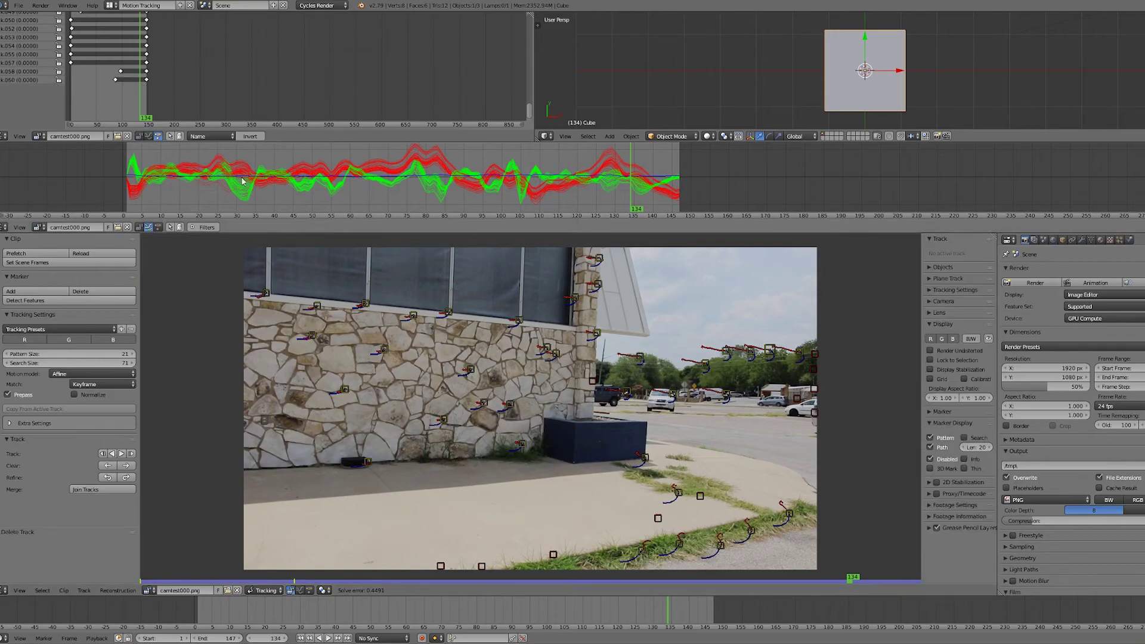
Select all remaining tracks and solve the camera motion again
{"action": "scroll", "coordinate": [530, 96], "scroll_direction": "up", "scroll_amount": 5}
{"action": "left_click_drag", "start_coordinate": [529, 96], "coordinate": [549, 14]}
{"action": "key", "text": "a"}
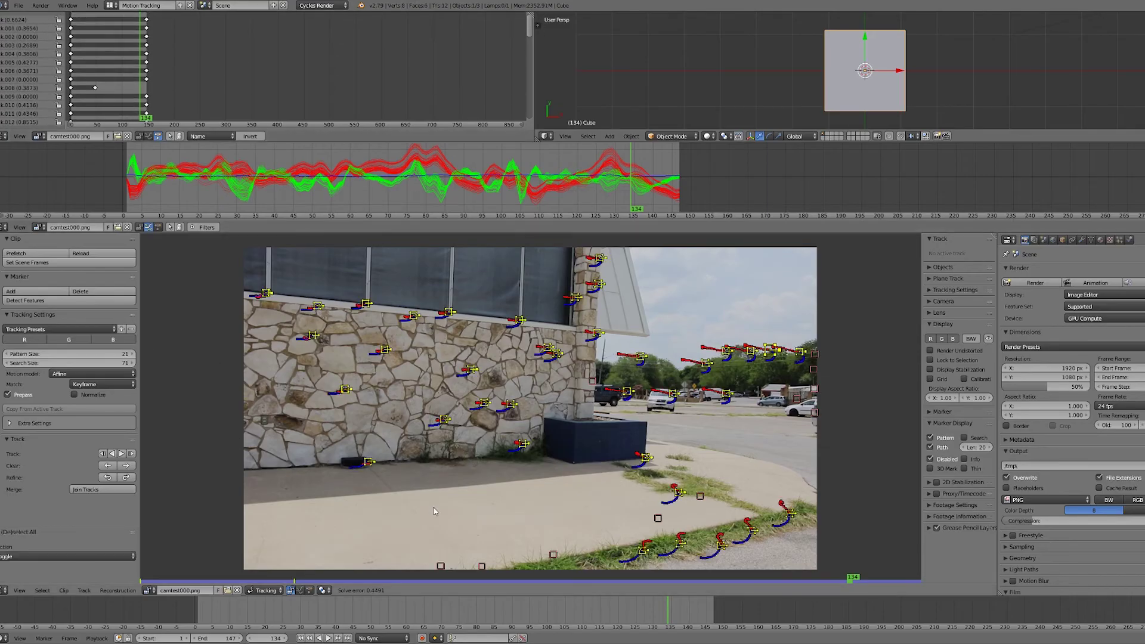
{"action": "left_click", "coordinate": [1, 269]}
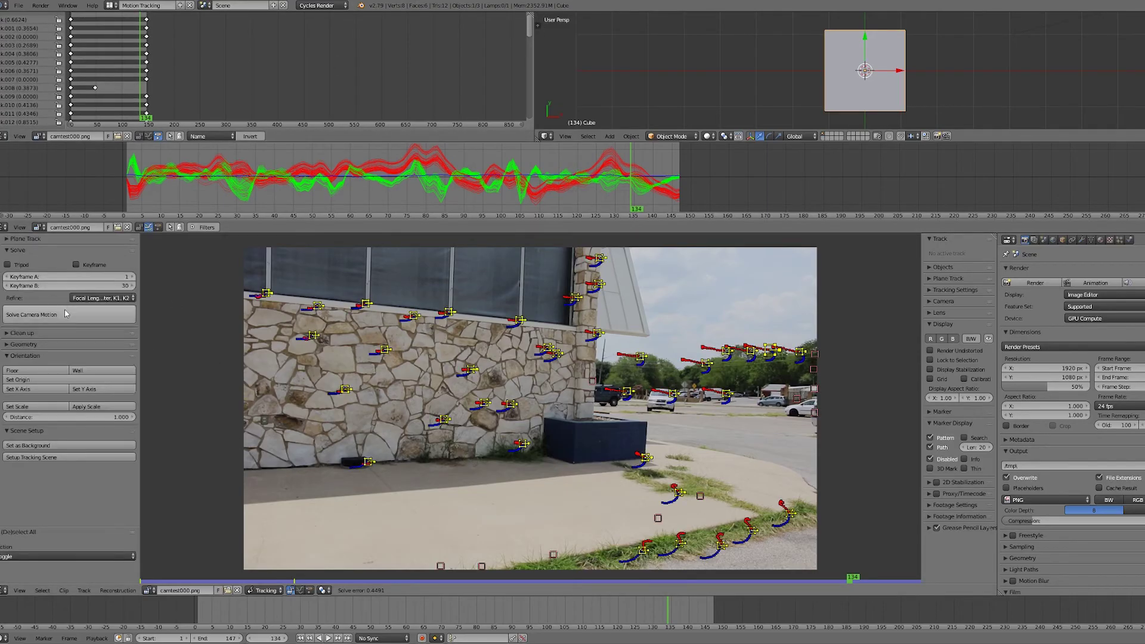
{"action": "left_click", "coordinate": [95, 321]}
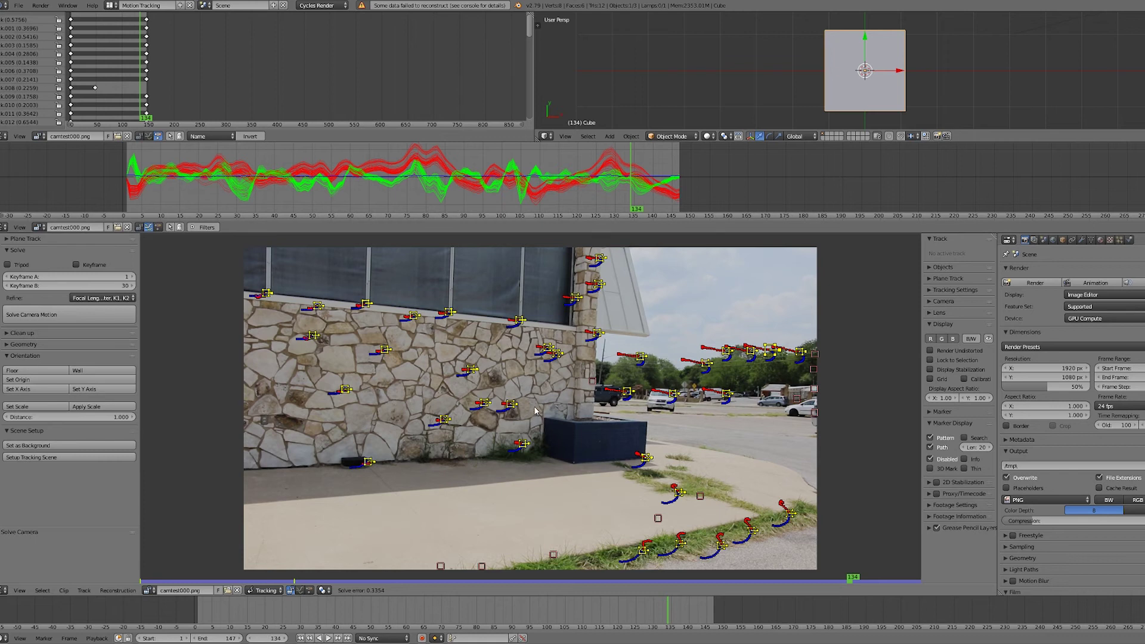
Add a tracking marker at the base of the stone wall on frame 1, enlarge it about 1.6 times, and display the search areas
{"action": "key", "text": "a"}
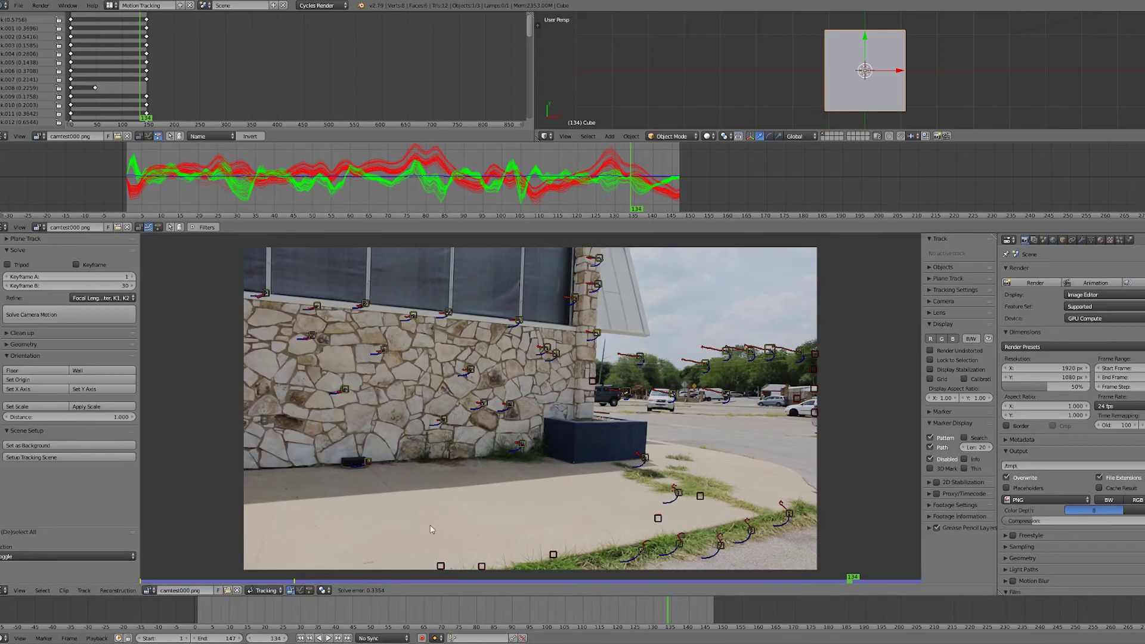
{"action": "left_click_drag", "start_coordinate": [391, 618], "coordinate": [196, 620]}
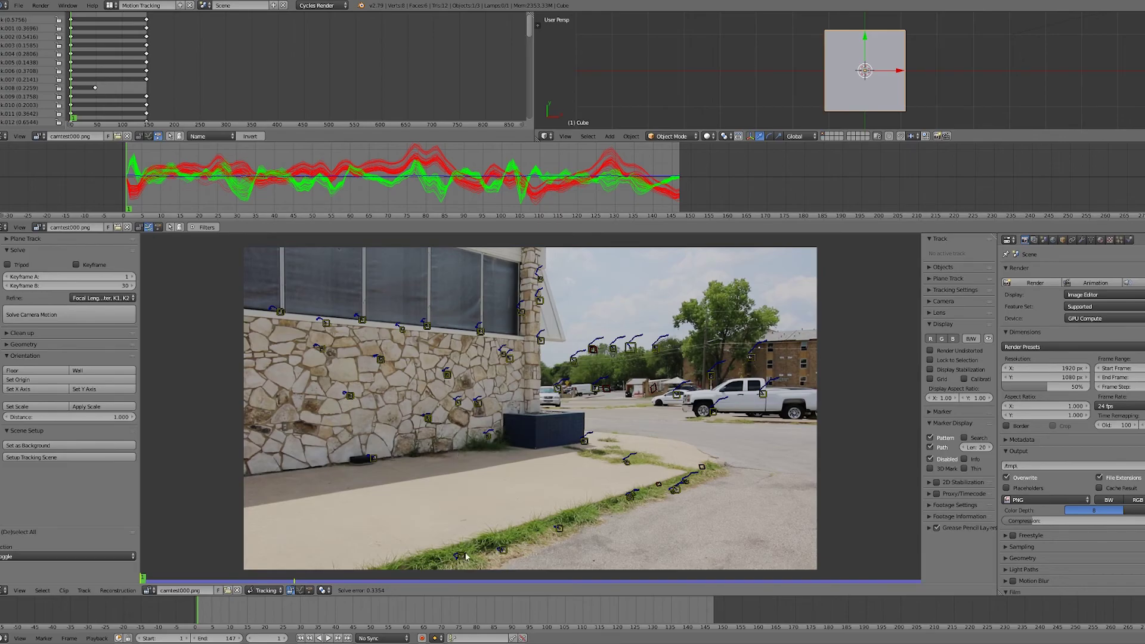
{"action": "left_click", "coordinate": [454, 453], "text": "ctrl"}
{"action": "key", "text": "s"}
{"action": "left_click", "coordinate": [526, 485]}
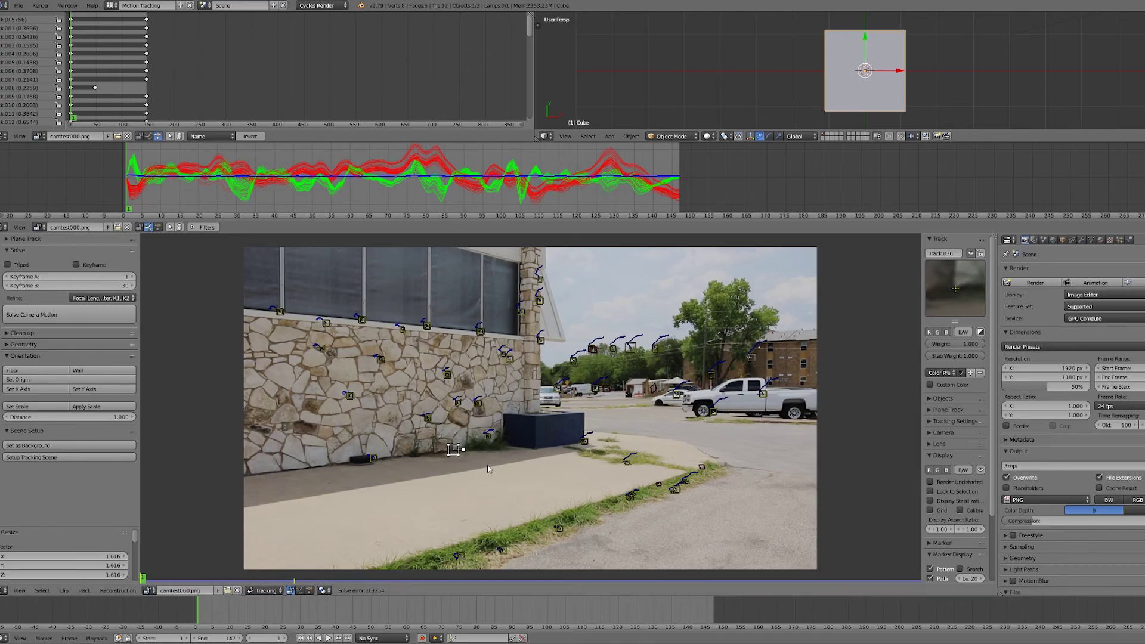
{"action": "key", "text": "alt+s"}
Place another marker on the dark spot in the pavement, adjust its position, and enlarge it about 1.5 times
{"action": "left_click", "coordinate": [466, 520], "text": "ctrl"}
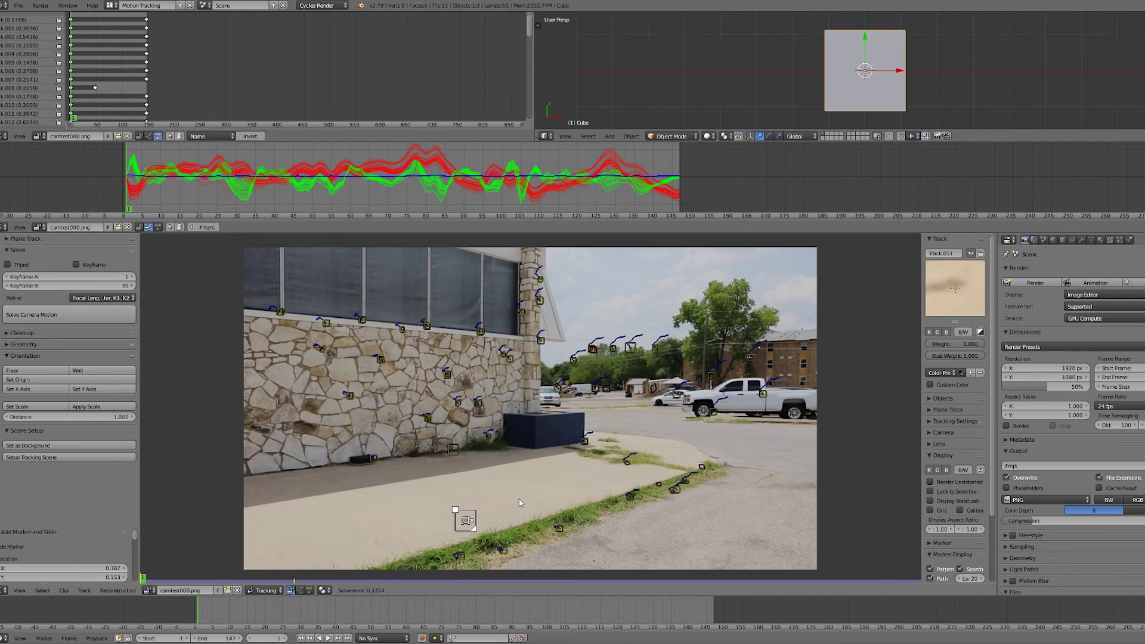
{"action": "key", "text": "g"}
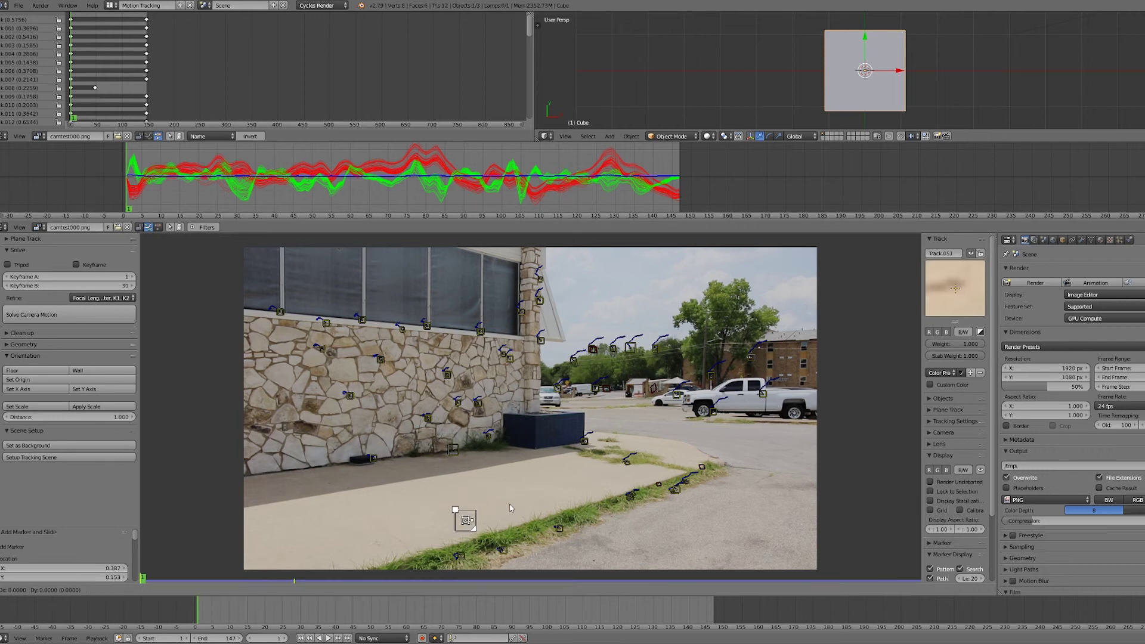
{"action": "left_click", "coordinate": [515, 504]}
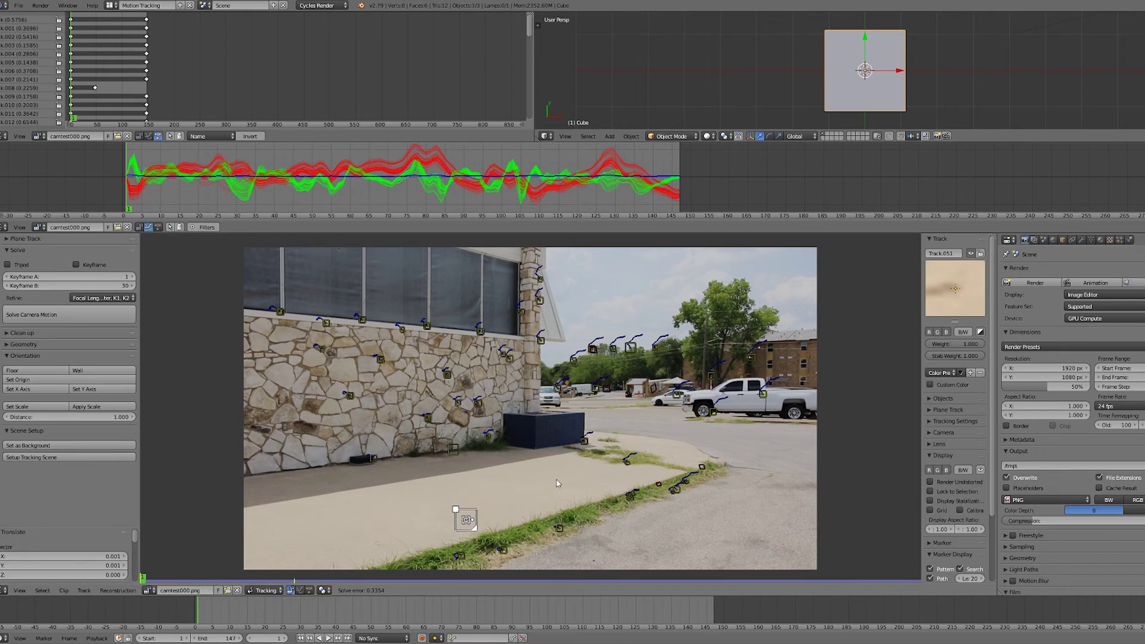
{"action": "key", "text": "s"}
{"action": "left_click", "coordinate": [497, 564]}
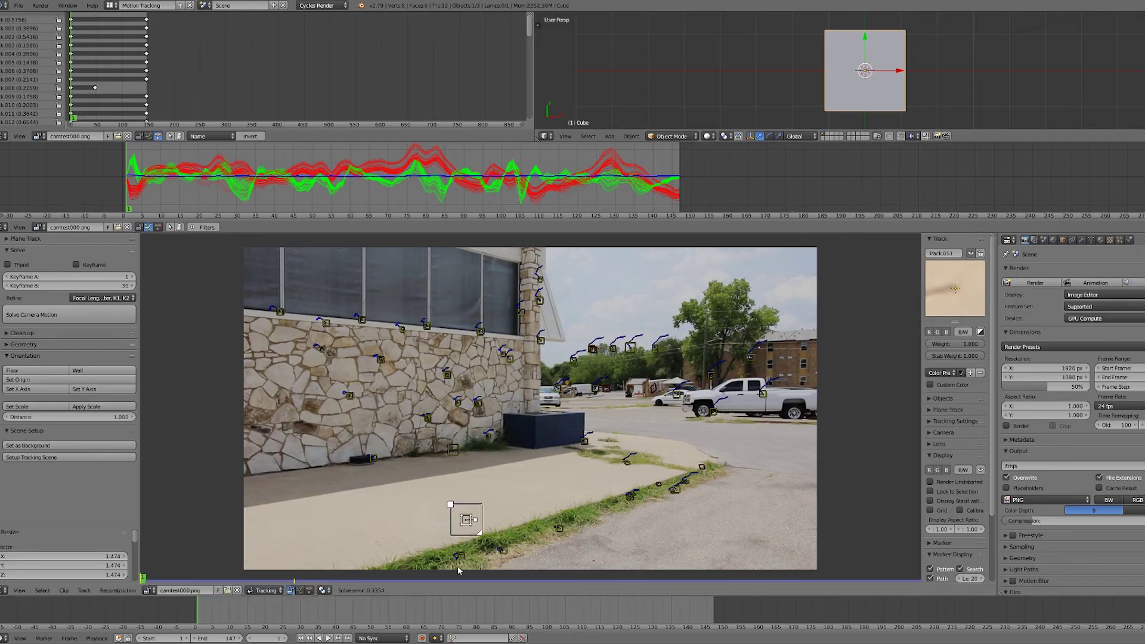
Select all tracks and track them forward through the end of the clip
{"action": "key", "text": "a"}
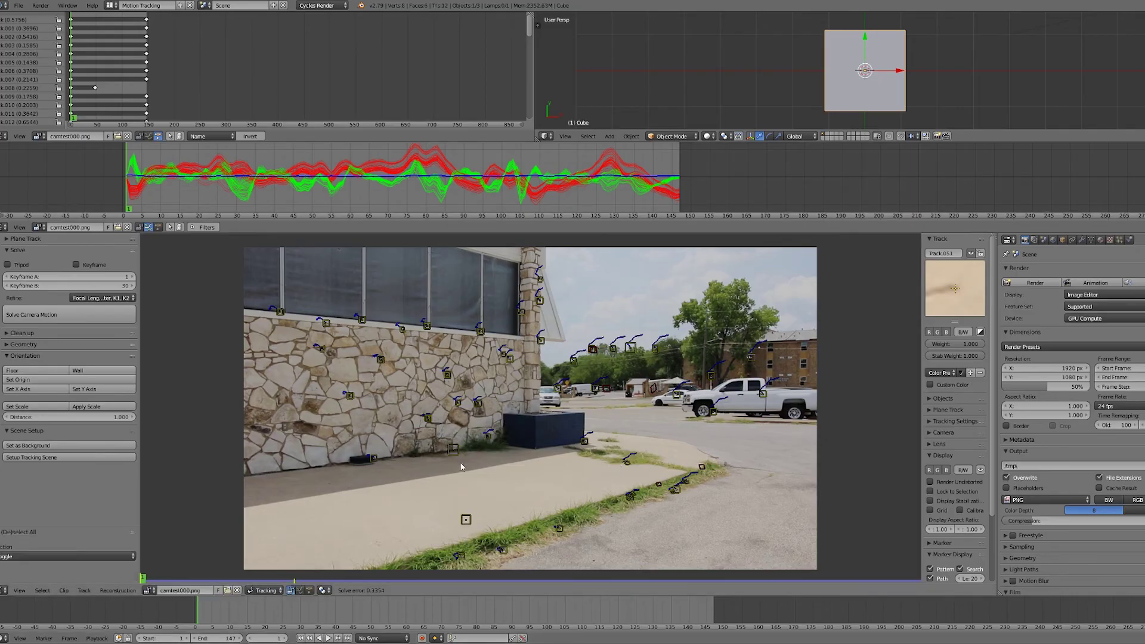
{"action": "key", "text": "a"}
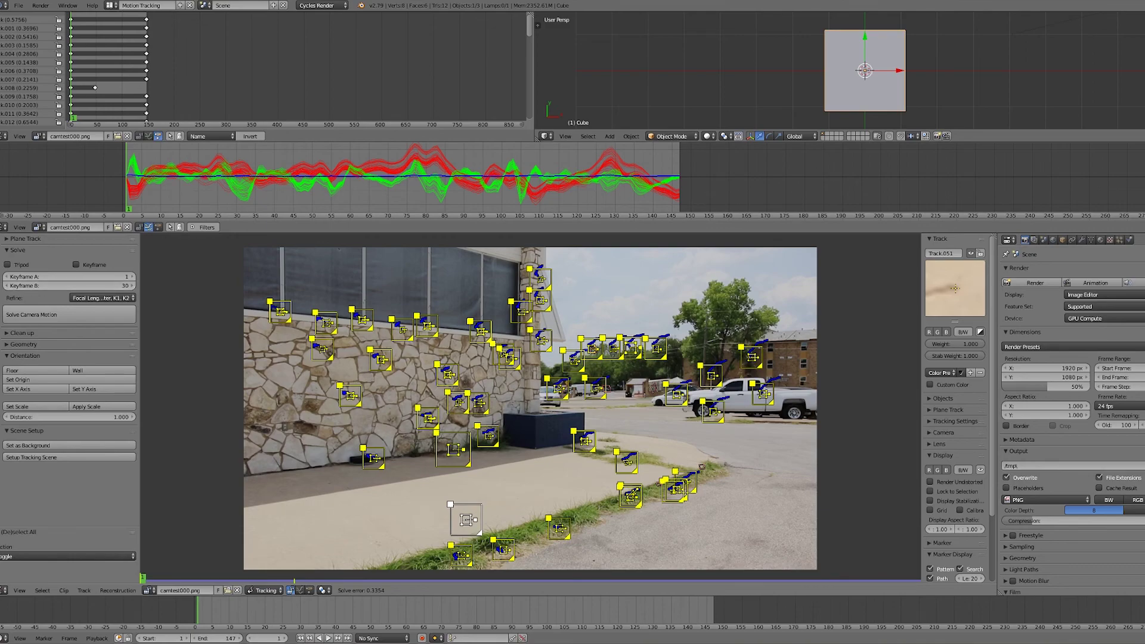
{"action": "scroll", "coordinate": [126, 427], "scroll_direction": "up", "scroll_amount": 1, "text": "ctrl"}
{"action": "left_click", "coordinate": [122, 454]}
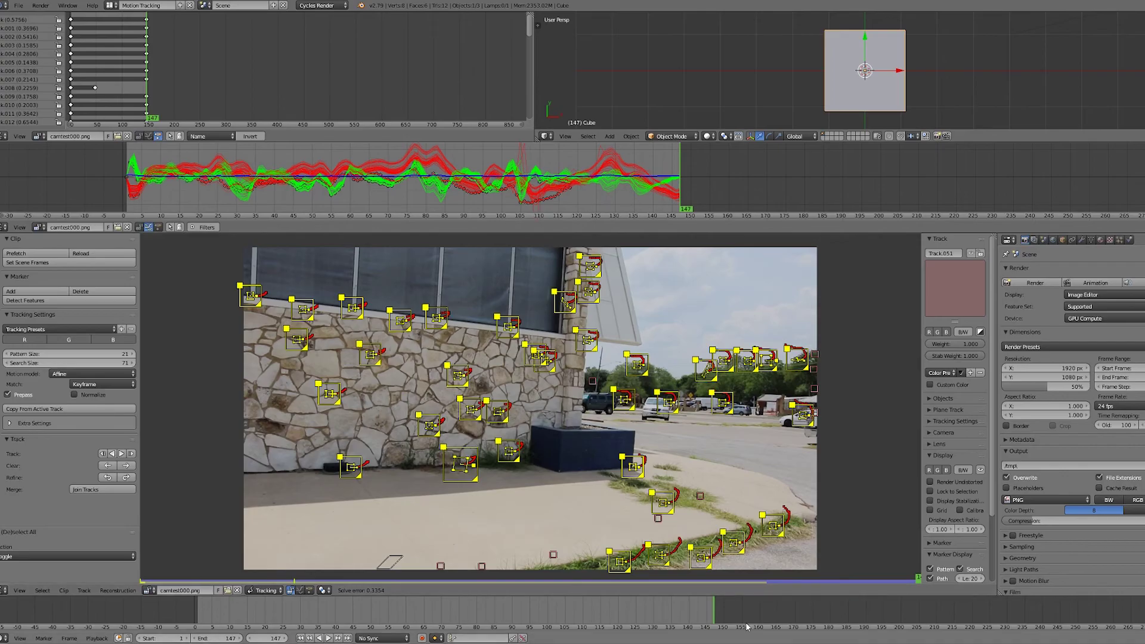
Play and scrub the clip to review how the new ground tracks follow the footage
{"action": "key", "text": "shift+alt+a"}
{"action": "left_click_drag", "start_coordinate": [633, 612], "coordinate": [390, 598]}
{"action": "key", "text": "alt+a"}
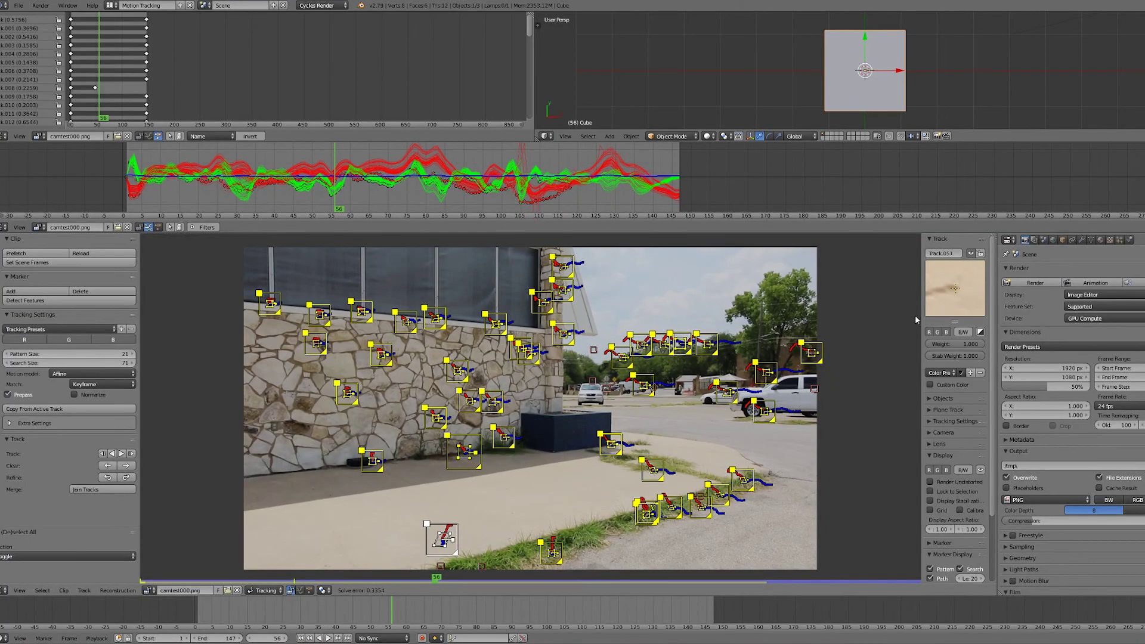
{"action": "left_click_drag", "start_coordinate": [391, 619], "coordinate": [271, 614]}
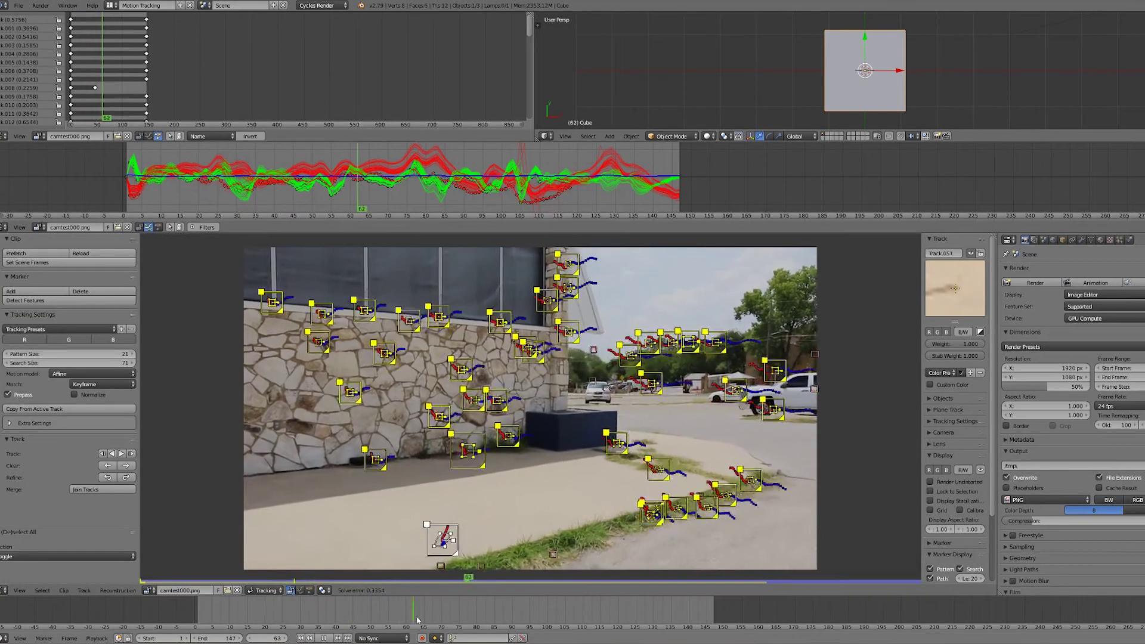
{"action": "key", "text": "alt+a"}
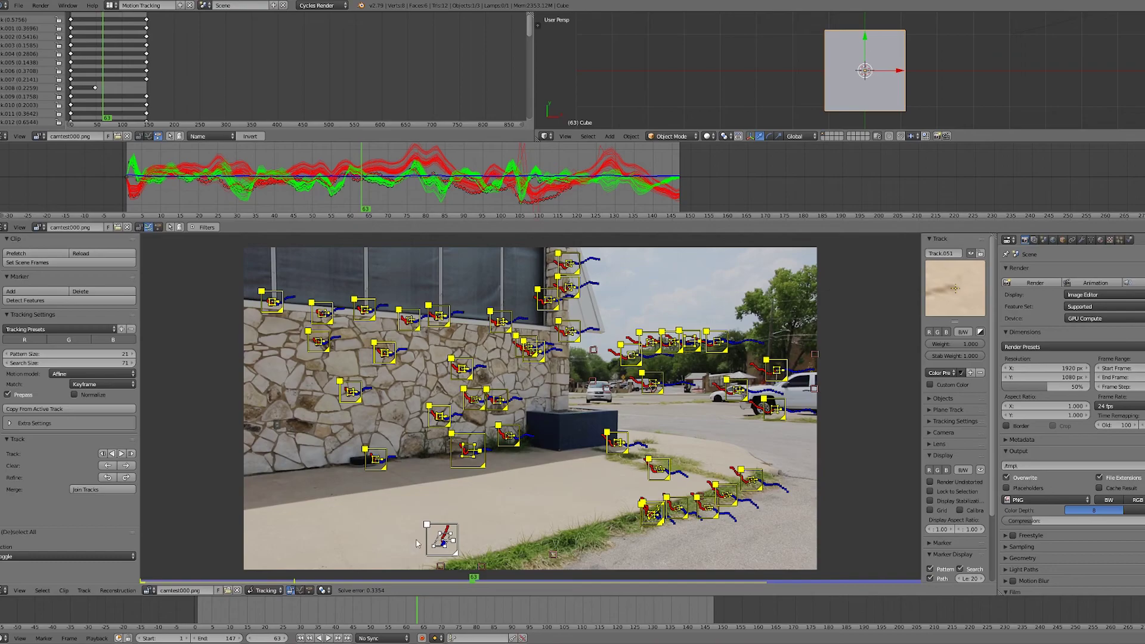
{"action": "key", "text": "alt+a"}
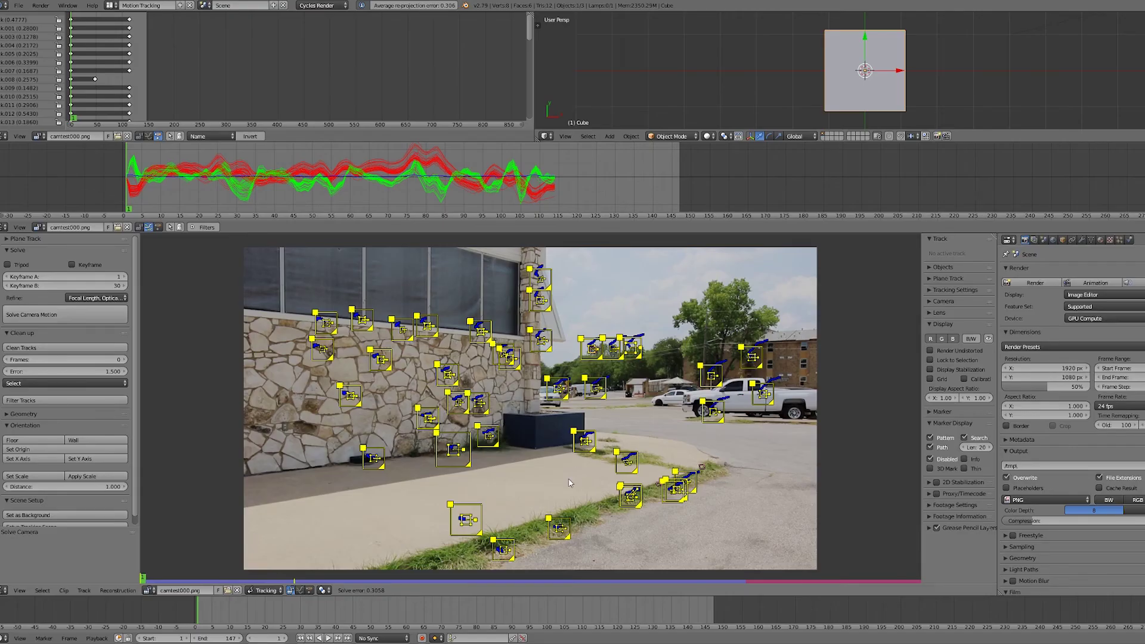
Define the floor from the pavement track and the two tracks along the base of the stone wall
{"action": "key", "text": "a"}
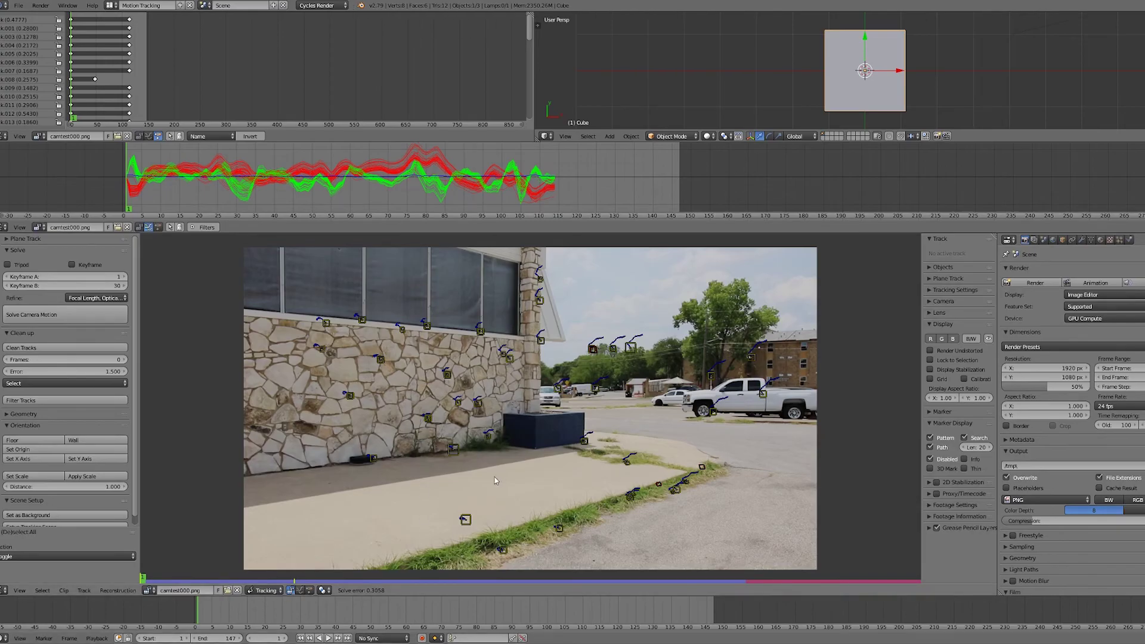
{"action": "left_click", "coordinate": [469, 520]}
{"action": "left_click", "coordinate": [454, 455], "text": "shift"}
{"action": "left_click", "coordinate": [372, 461], "text": "shift"}
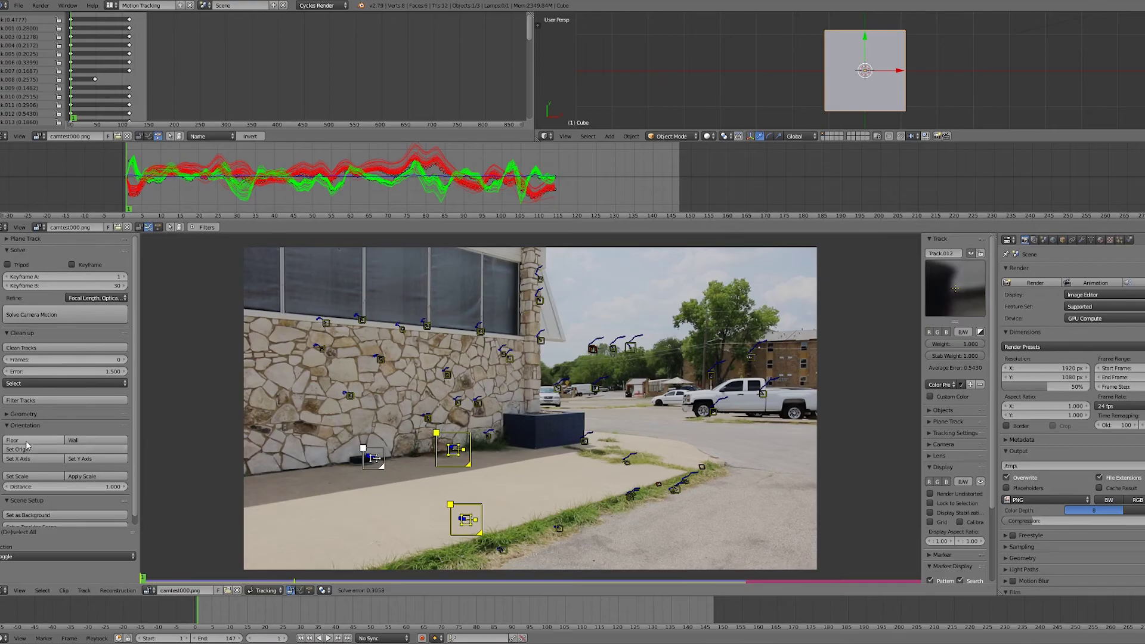
Set the enlarged wall-base track as the origin and the stone wall track above it as the Y axis
{"action": "key", "text": "a"}
{"action": "left_click", "coordinate": [455, 449]}
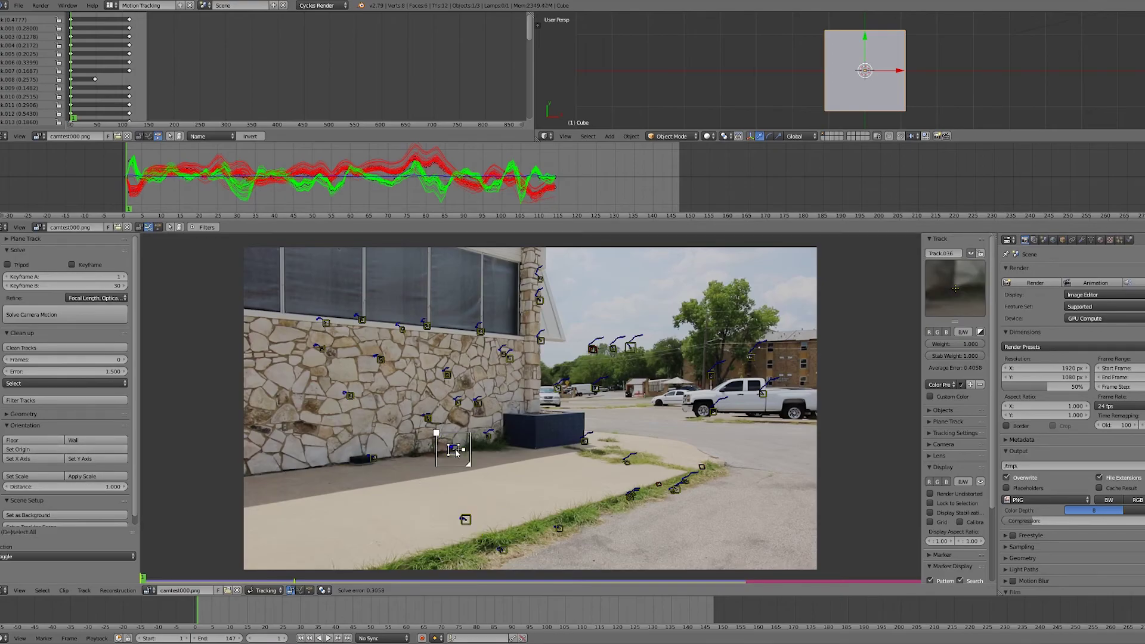
{"action": "left_click", "coordinate": [63, 452]}
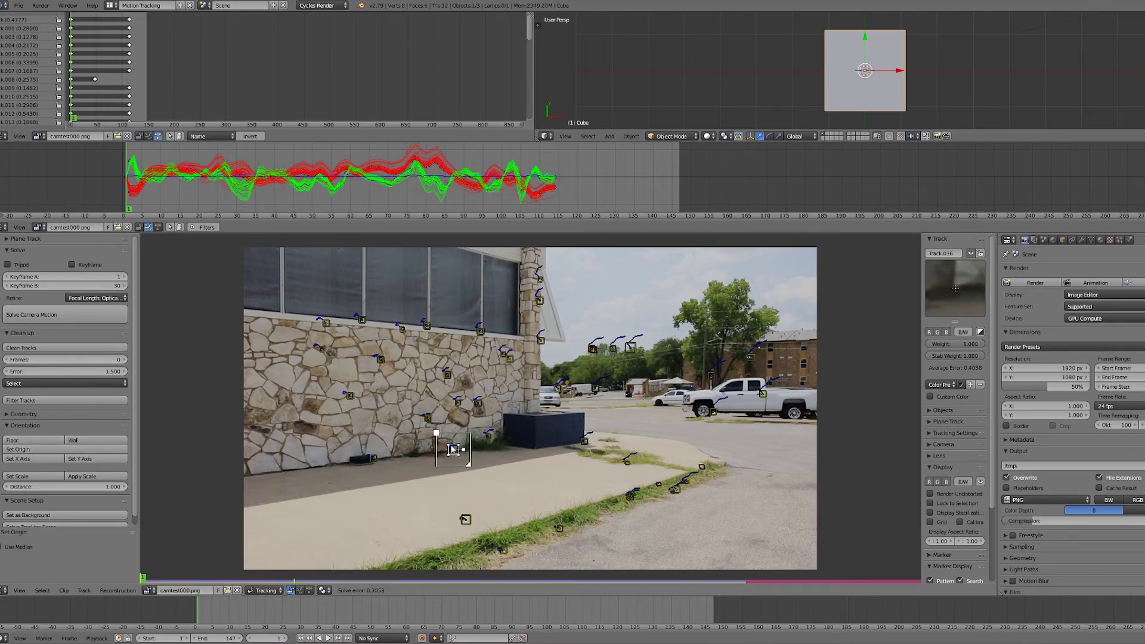
{"action": "left_click", "coordinate": [448, 374]}
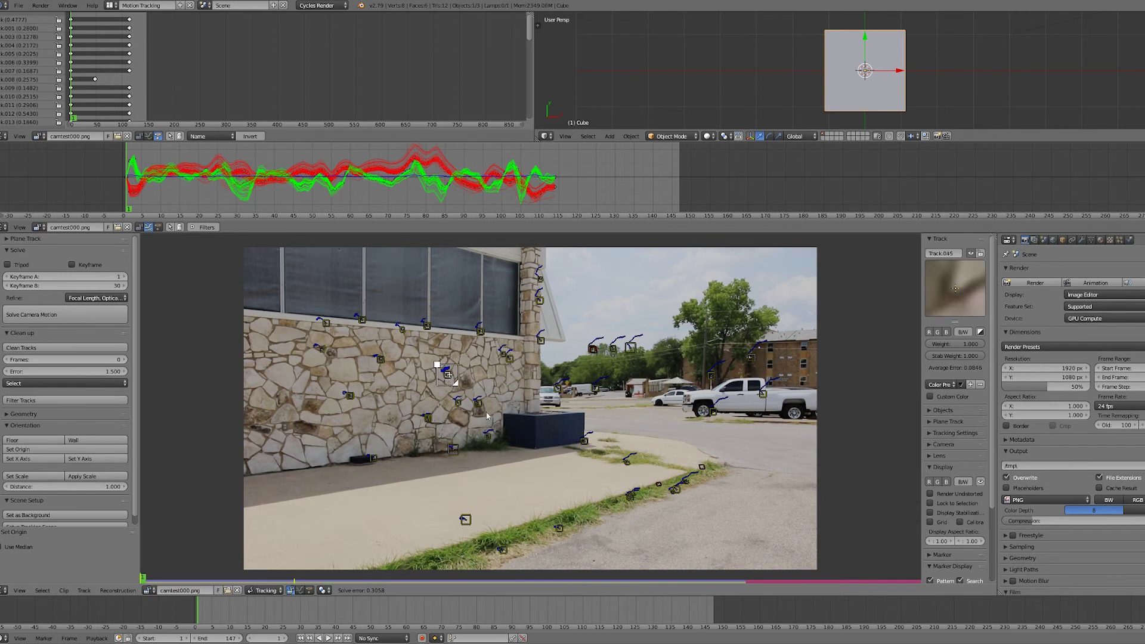
{"action": "left_click", "coordinate": [89, 459]}
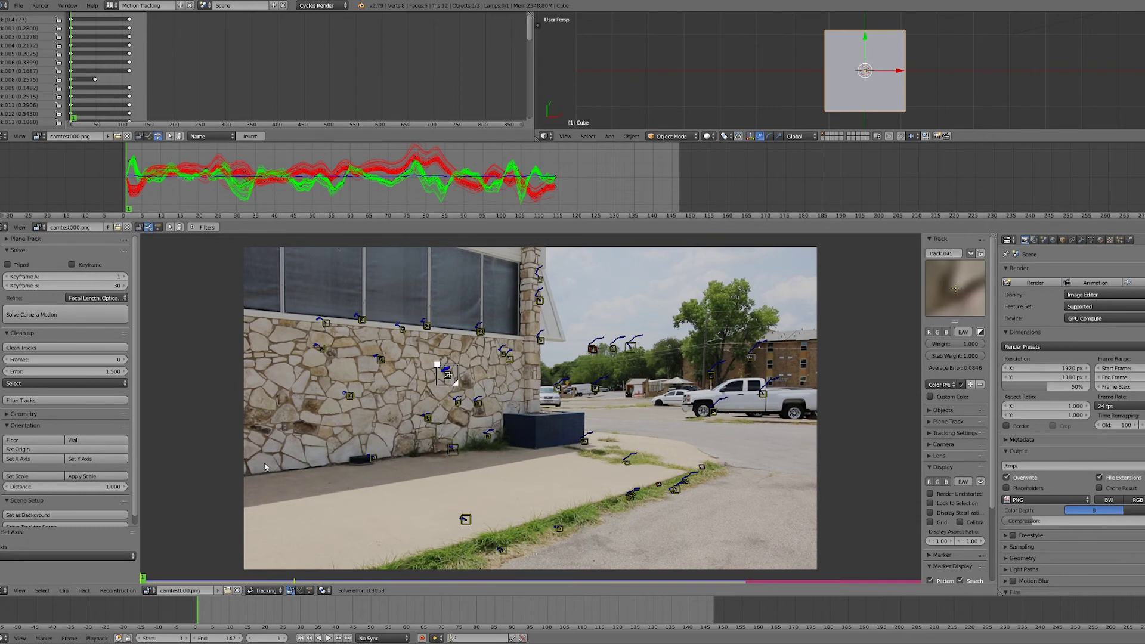
Select the two tracks along the wall's base and set the scale distance to 2
{"action": "right_click", "coordinate": [374, 459]}
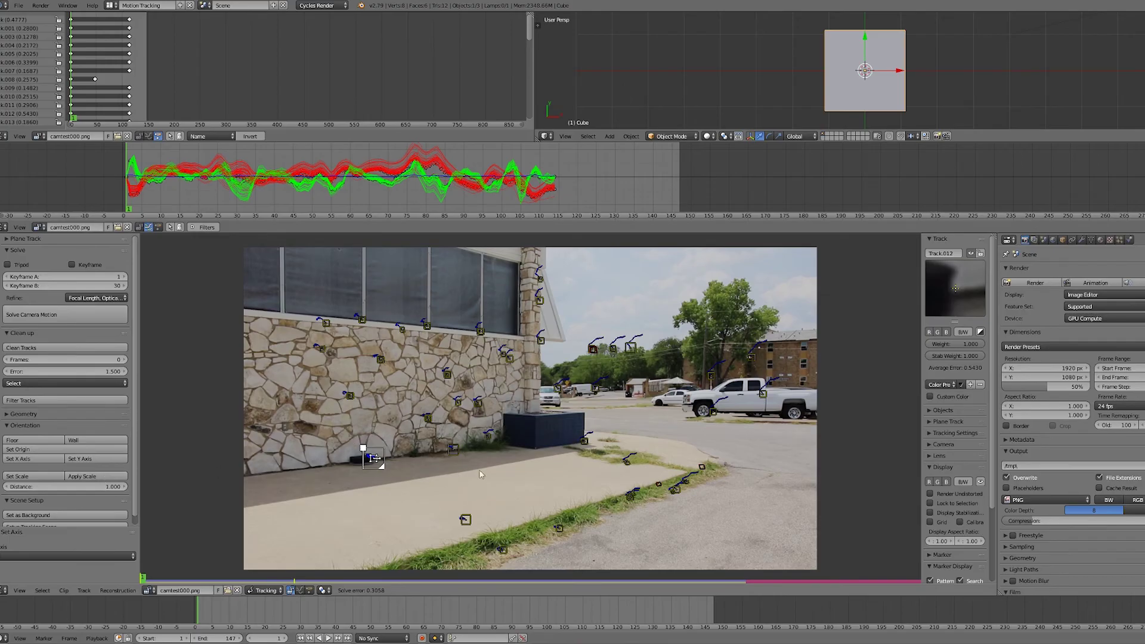
{"action": "left_click", "coordinate": [454, 449], "text": "shift"}
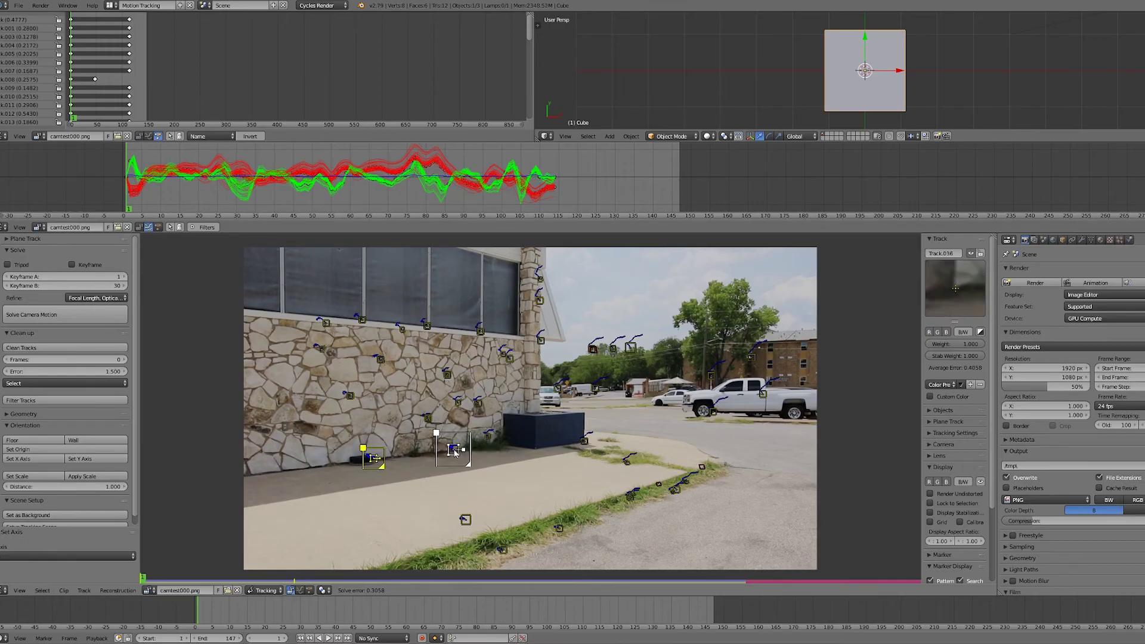
{"action": "left_click", "coordinate": [58, 486]}
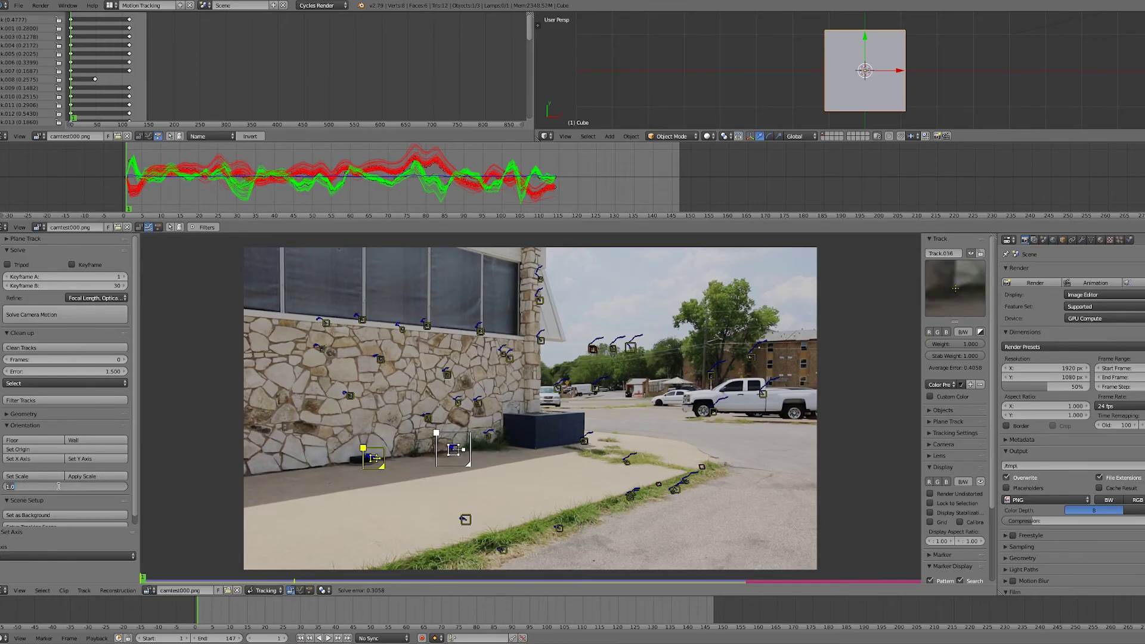
{"action": "type", "text": "1"}
{"action": "key", "text": "Return"}
Go to frame 112 and track all selected markers forward to the end of the clip
{"action": "key", "text": "a"}
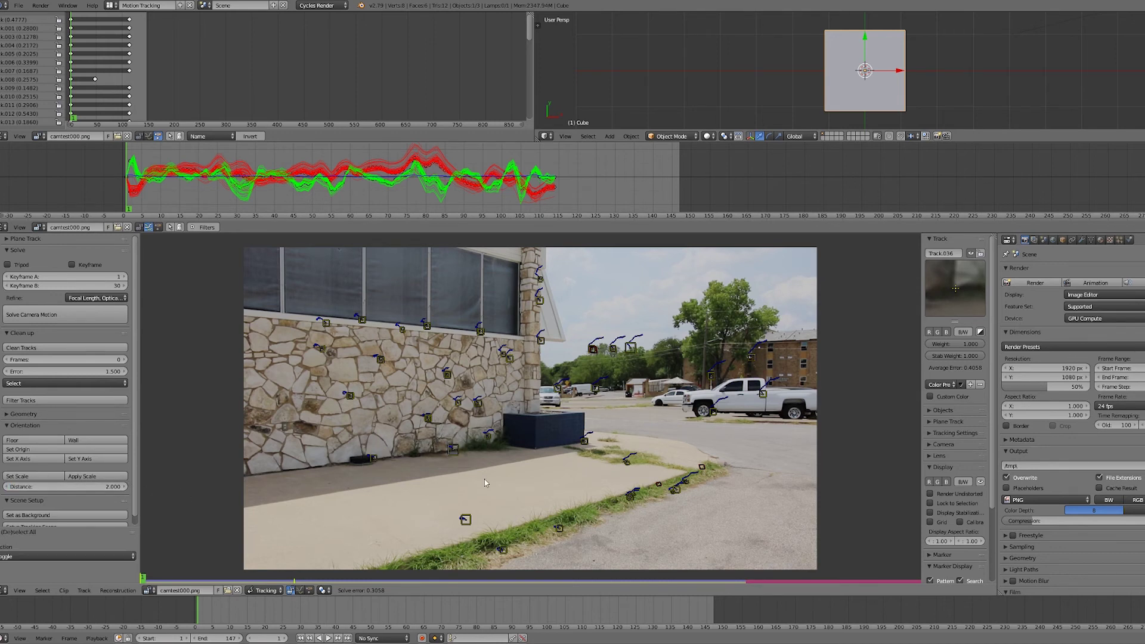
{"action": "key", "text": "a"}
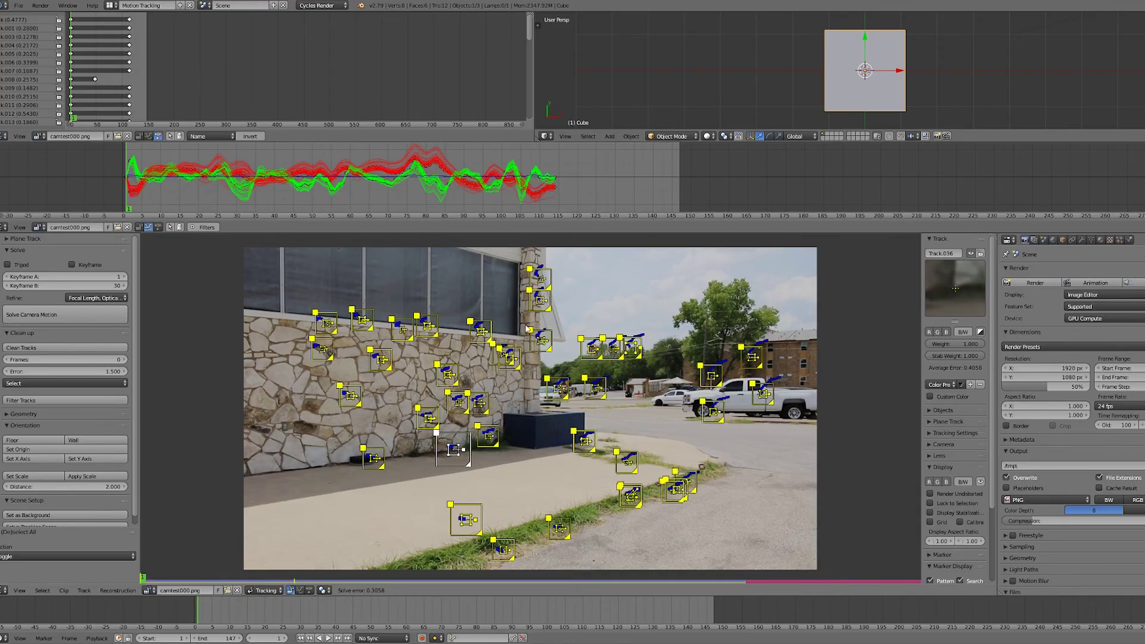
{"action": "right_click", "coordinate": [553, 202]}
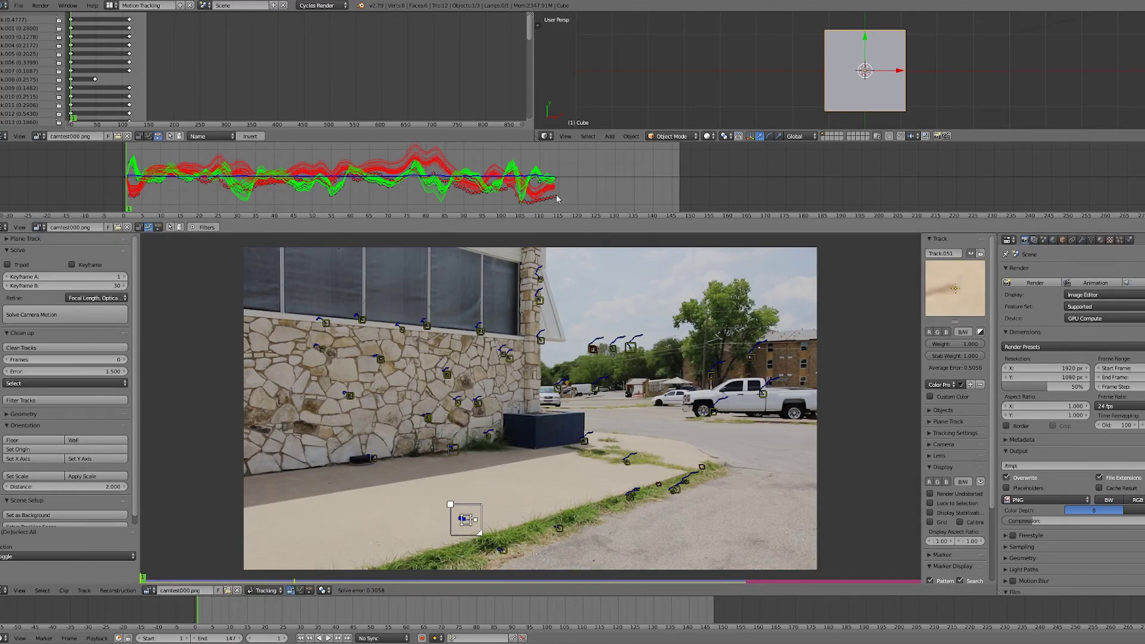
{"action": "left_click_drag", "start_coordinate": [695, 617], "coordinate": [591, 612]}
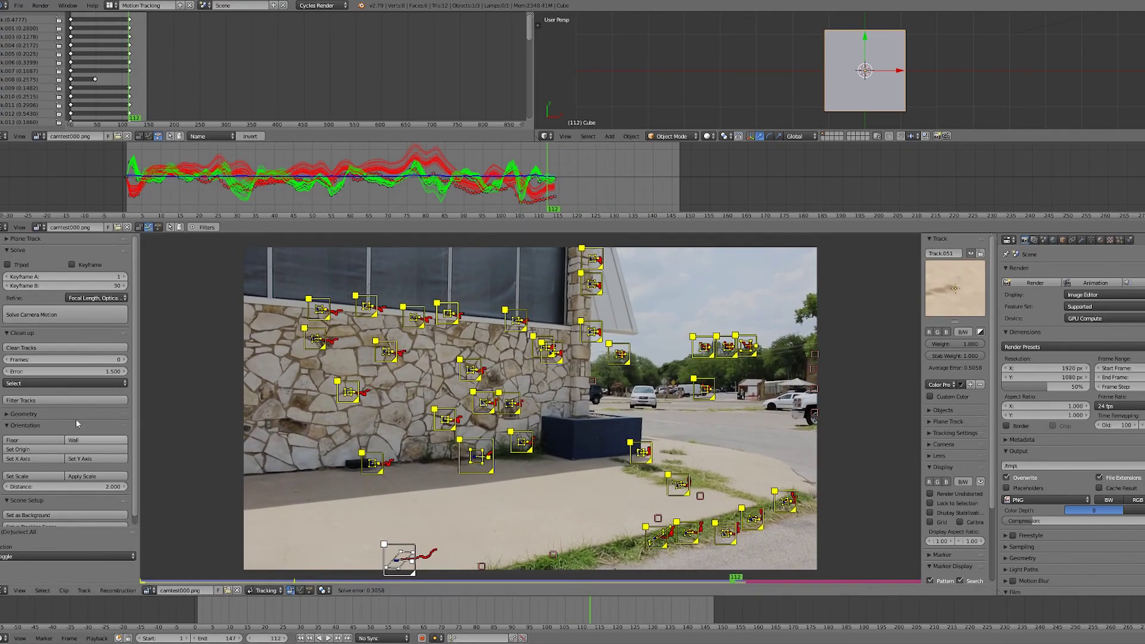
{"action": "left_click", "coordinate": [1, 254]}
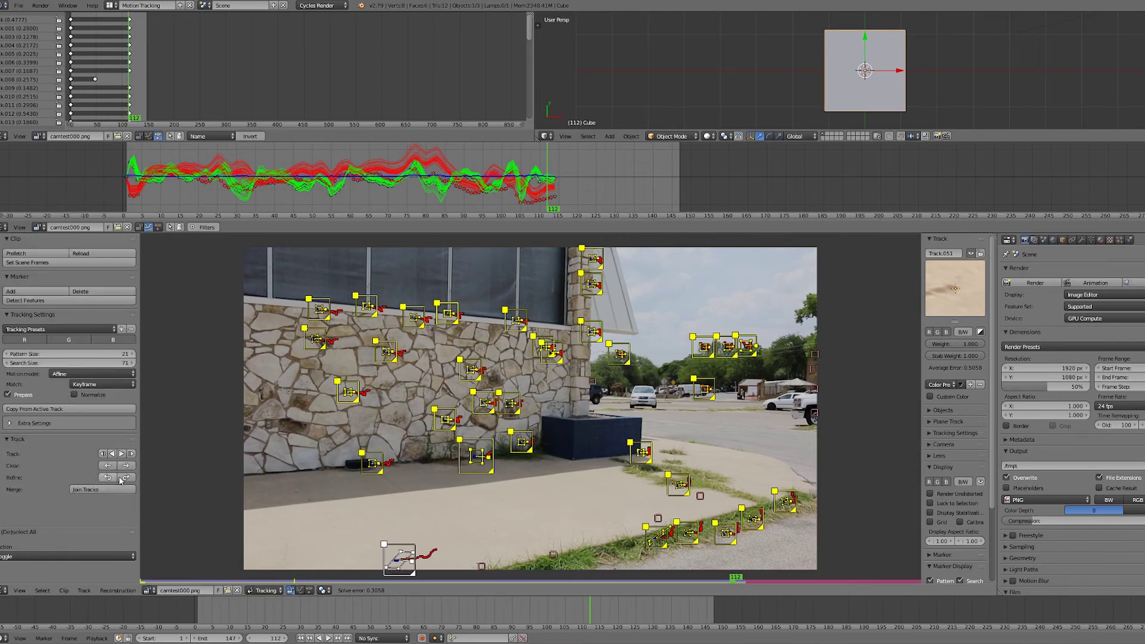
{"action": "left_click", "coordinate": [121, 454]}
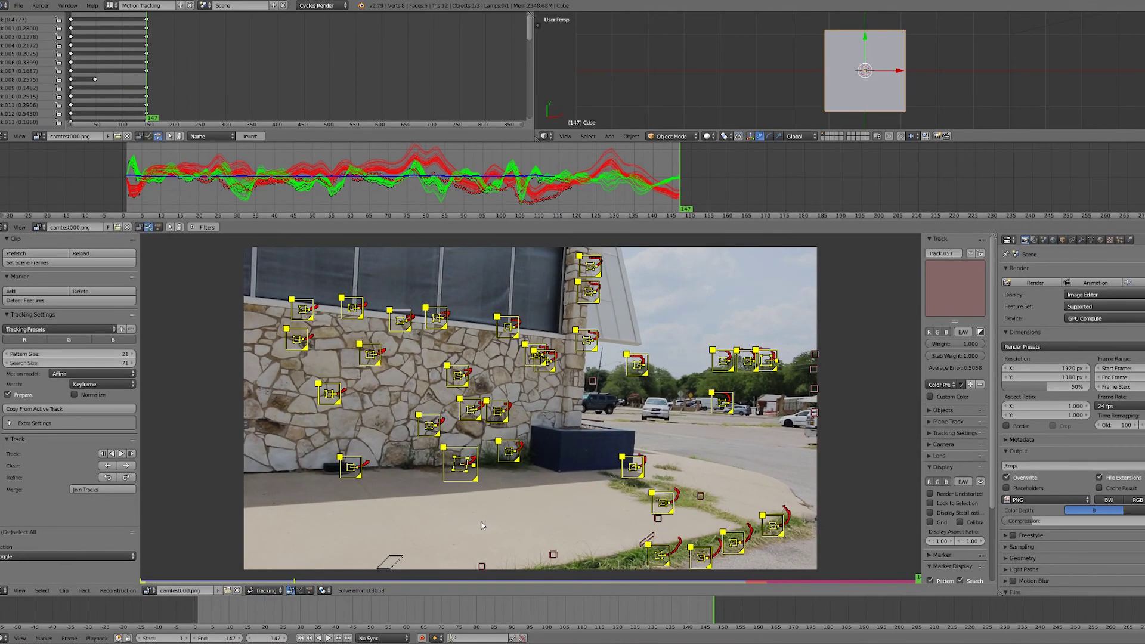
Scrub back to frame 97, select all tracks, and solve the camera motion again
{"action": "left_click", "coordinate": [662, 618]}
{"action": "left_click_drag", "start_coordinate": [662, 617], "coordinate": [540, 589]}
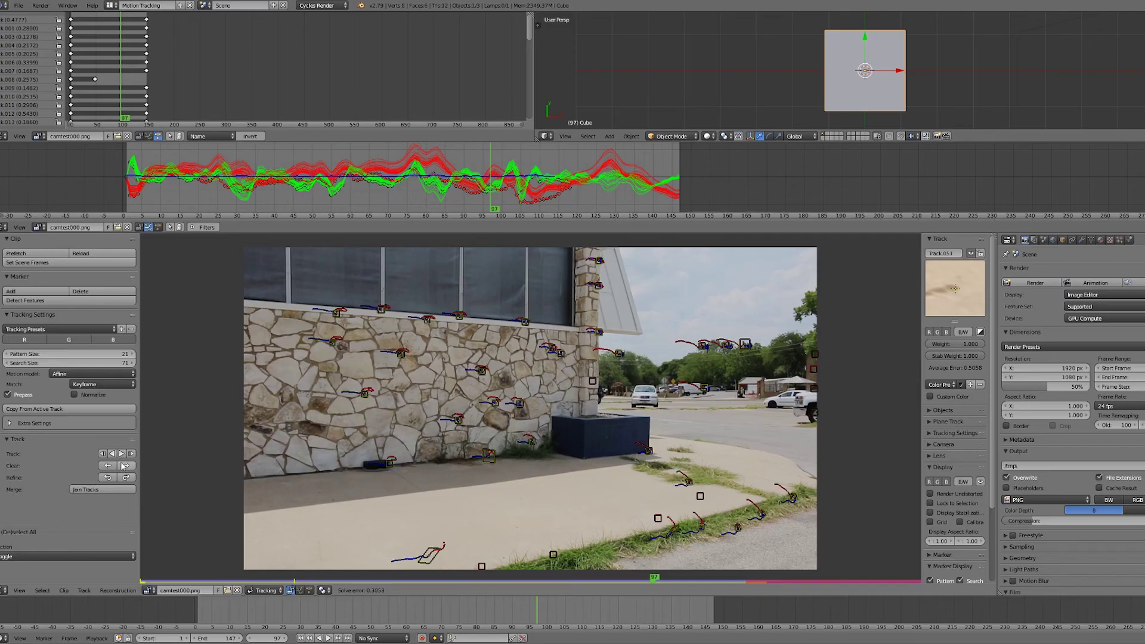
{"action": "key", "text": "a"}
{"action": "key", "text": "a"}
{"action": "key", "text": "a"}
{"action": "left_click", "coordinate": [0, 278]}
{"action": "left_click", "coordinate": [78, 315]}
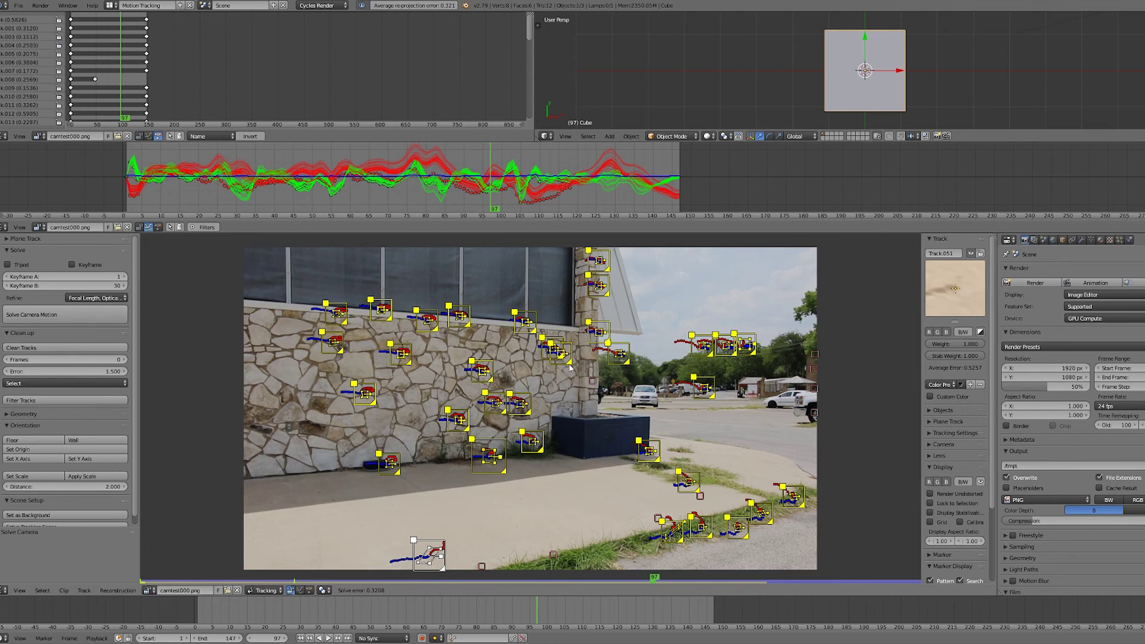
Set up the tracking scene from the solved camera and view the 3D scene through that camera
{"action": "key", "text": "a"}
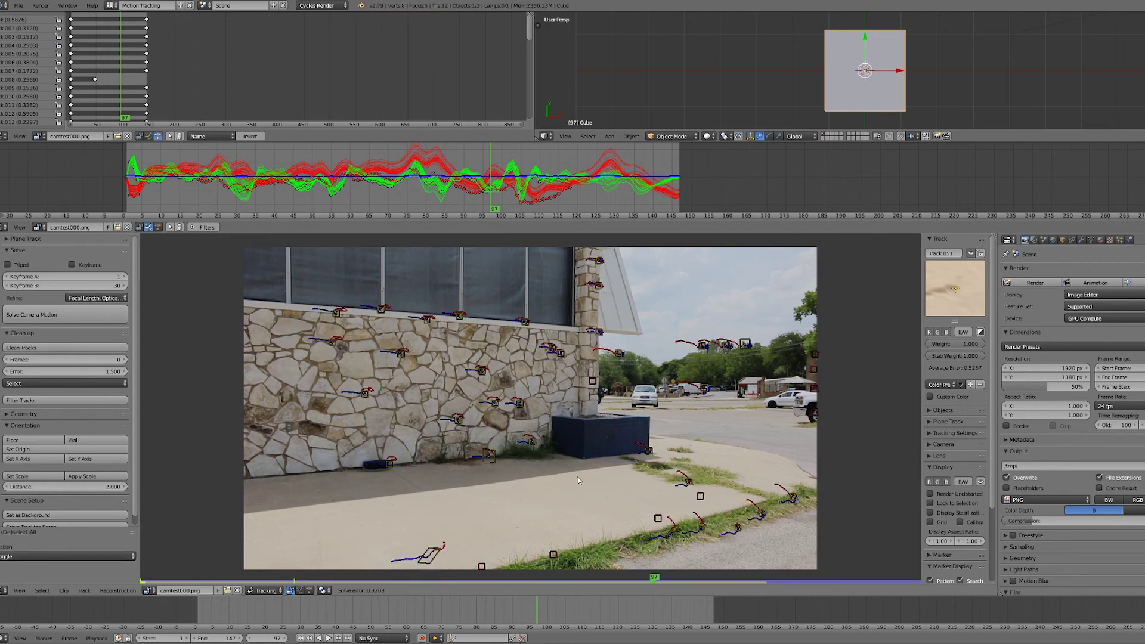
{"action": "key", "text": "a"}
{"action": "scroll", "coordinate": [138, 430], "scroll_direction": "down", "scroll_amount": 1}
{"action": "key", "text": "a"}
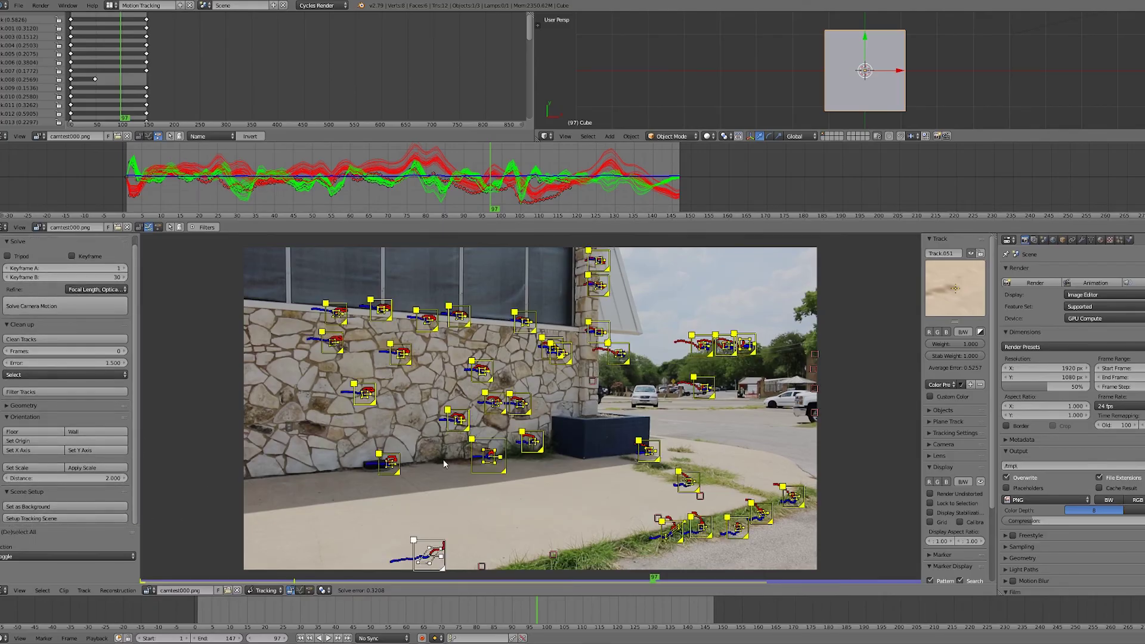
{"action": "left_click", "coordinate": [62, 519]}
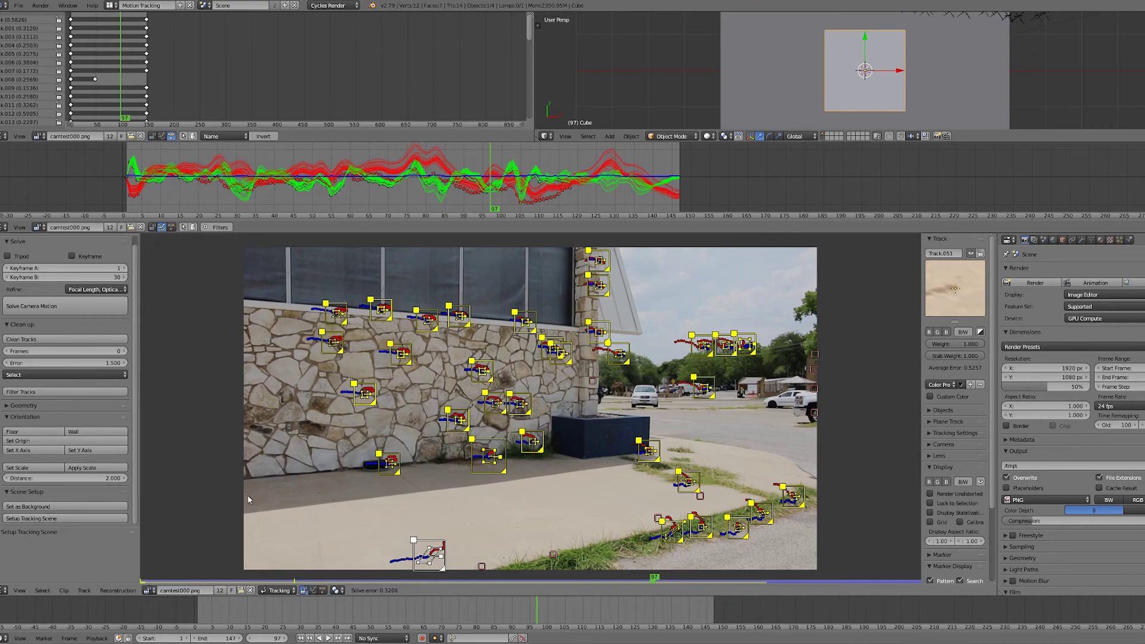
{"action": "key", "text": "KP_0"}
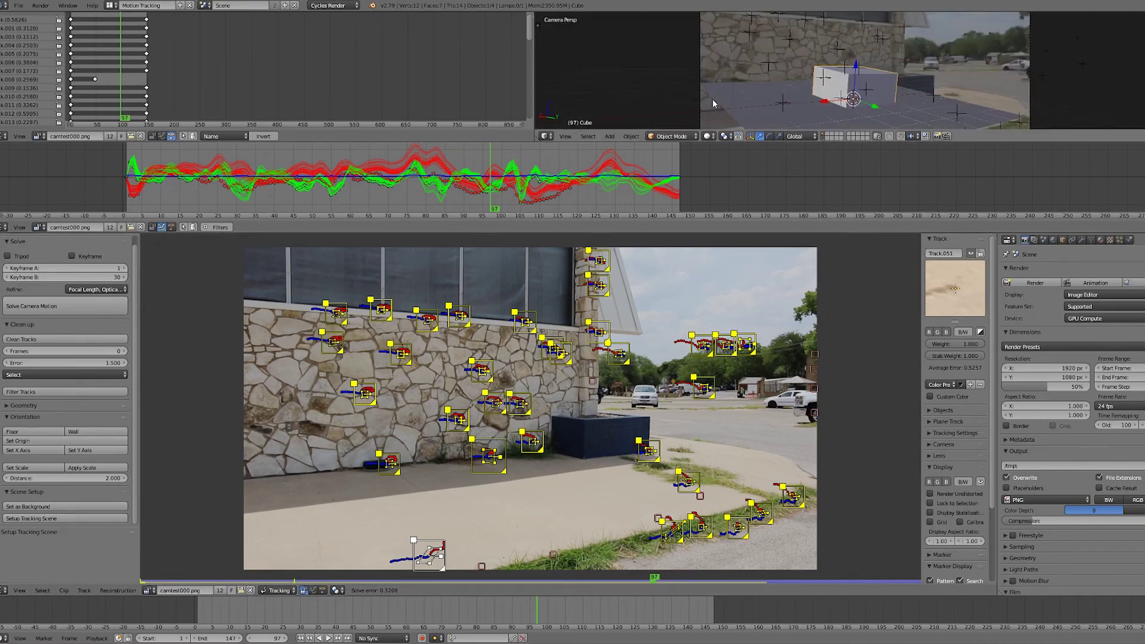
Switch to the Default screen layout, look through the solved camera, and scrub and play the animation to check the track
{"action": "left_click", "coordinate": [111, 5]}
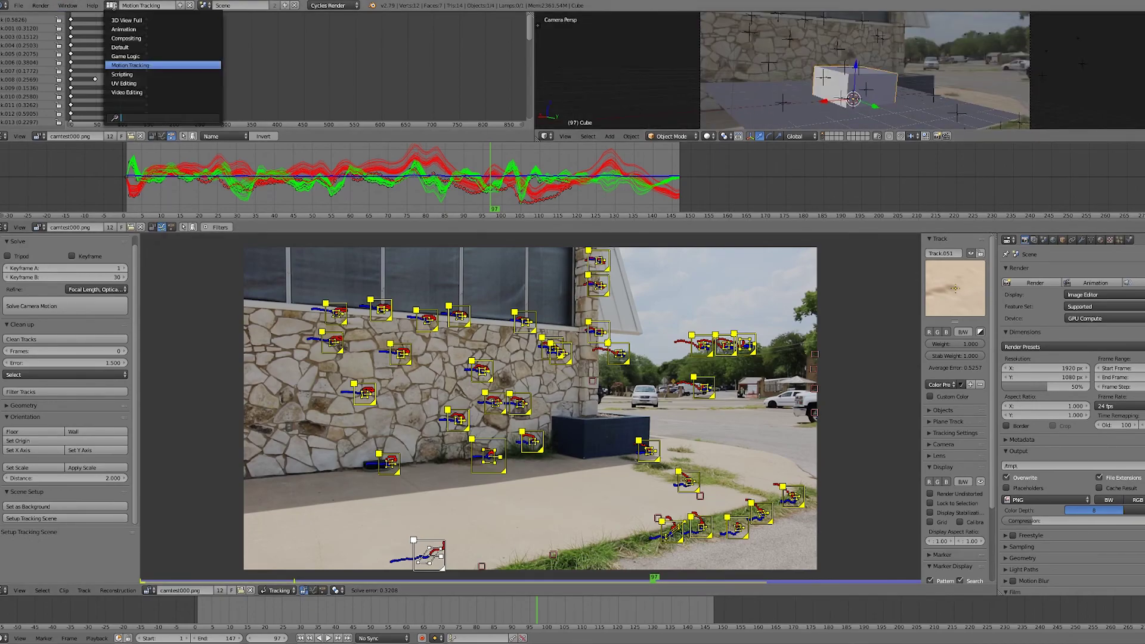
{"action": "left_click", "coordinate": [123, 47]}
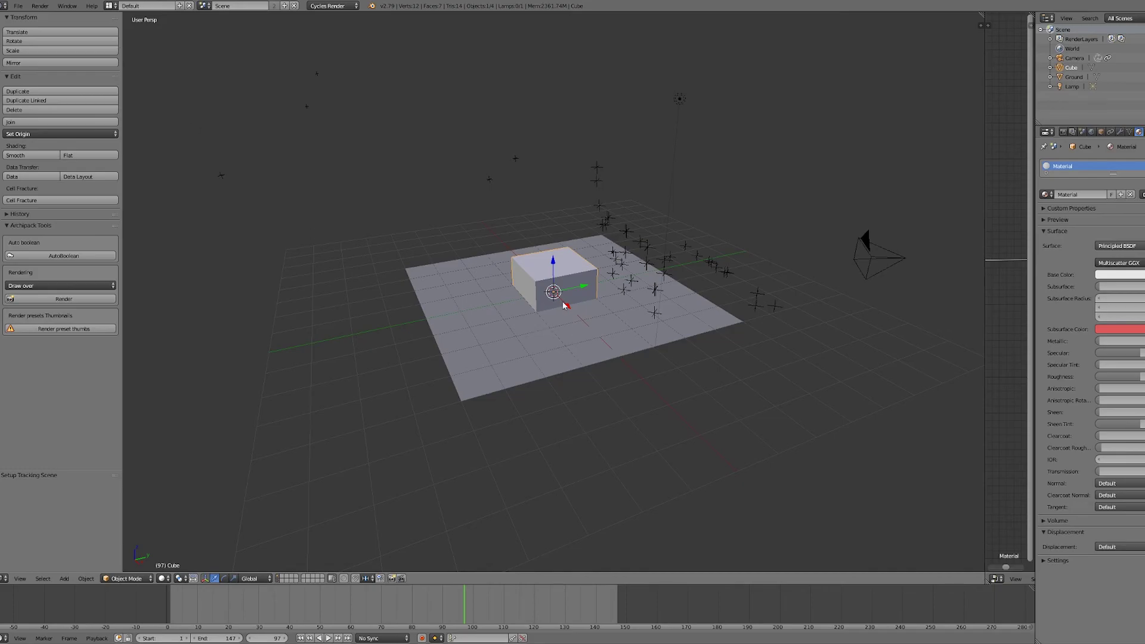
{"action": "scroll", "coordinate": [566, 305], "scroll_direction": "up", "scroll_amount": 2}
{"action": "key", "text": "KP_0"}
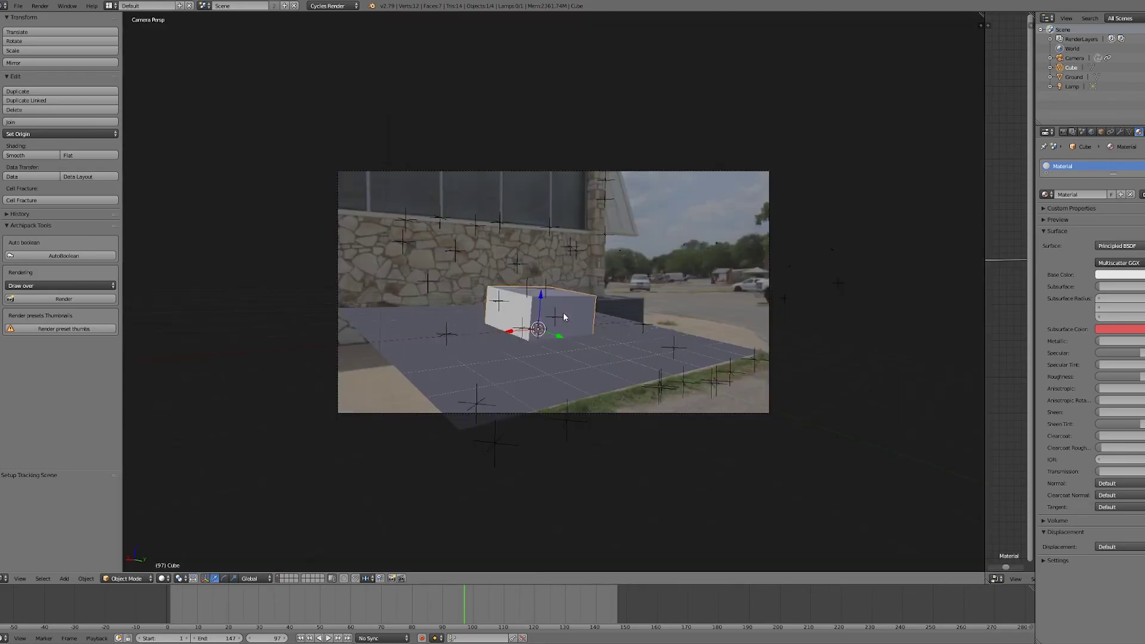
{"action": "left_click_drag", "start_coordinate": [465, 609], "coordinate": [289, 613]}
{"action": "key", "text": "alt+a"}
{"action": "key", "text": "alt+a"}
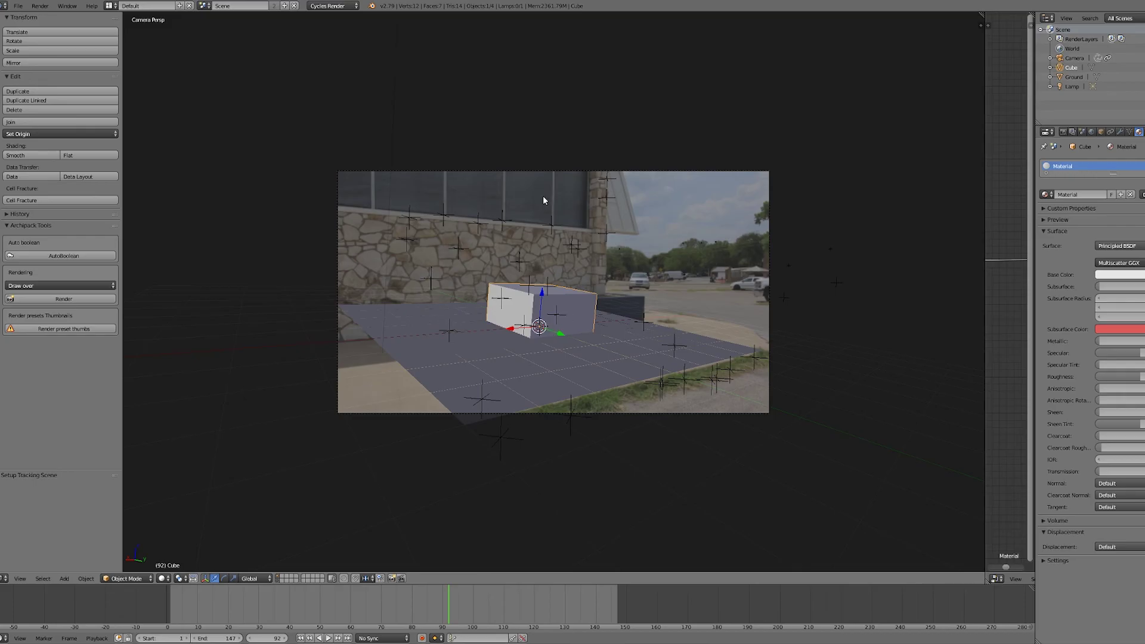
Select the Ground plane and move it about 4 units along the Y axis, away from the wall
{"action": "right_click", "coordinate": [481, 359]}
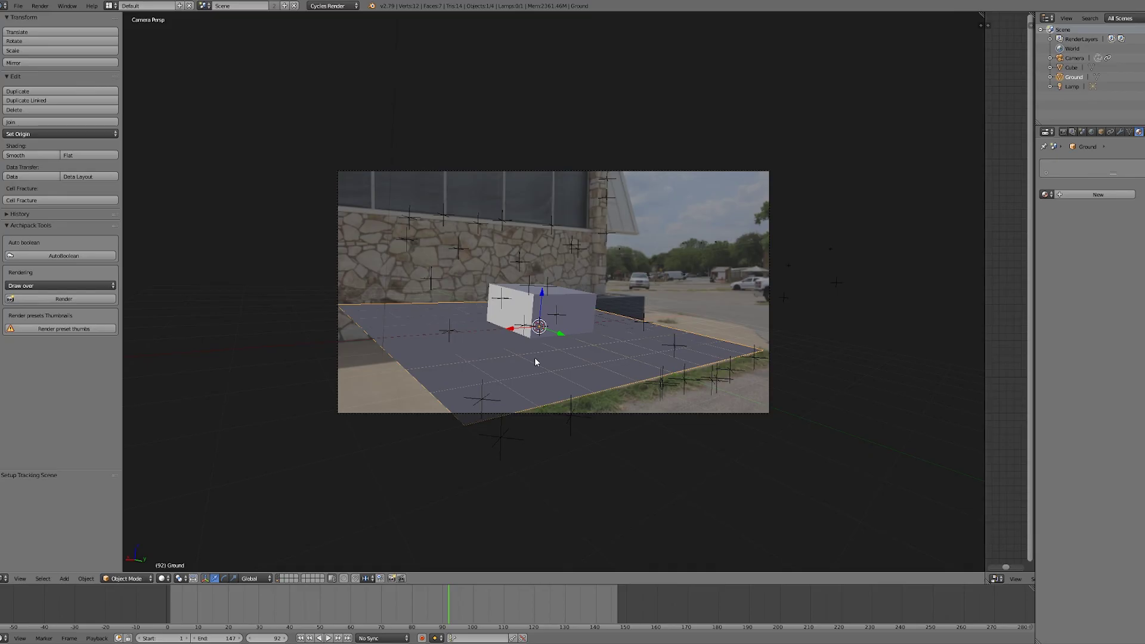
{"action": "key", "text": "g"}
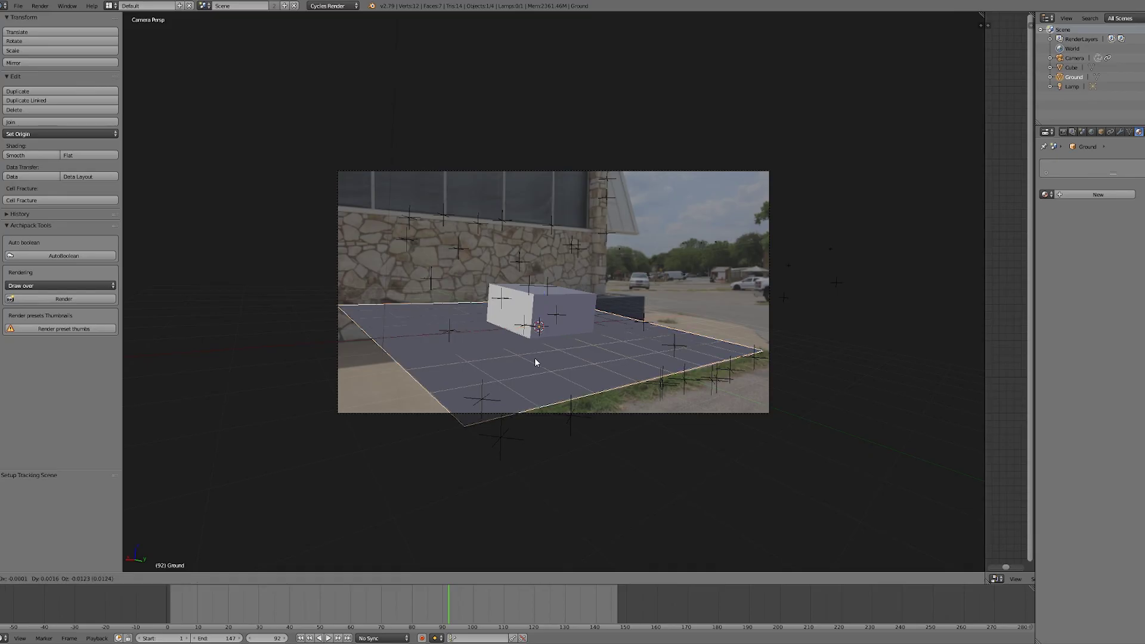
{"action": "key", "text": "y"}
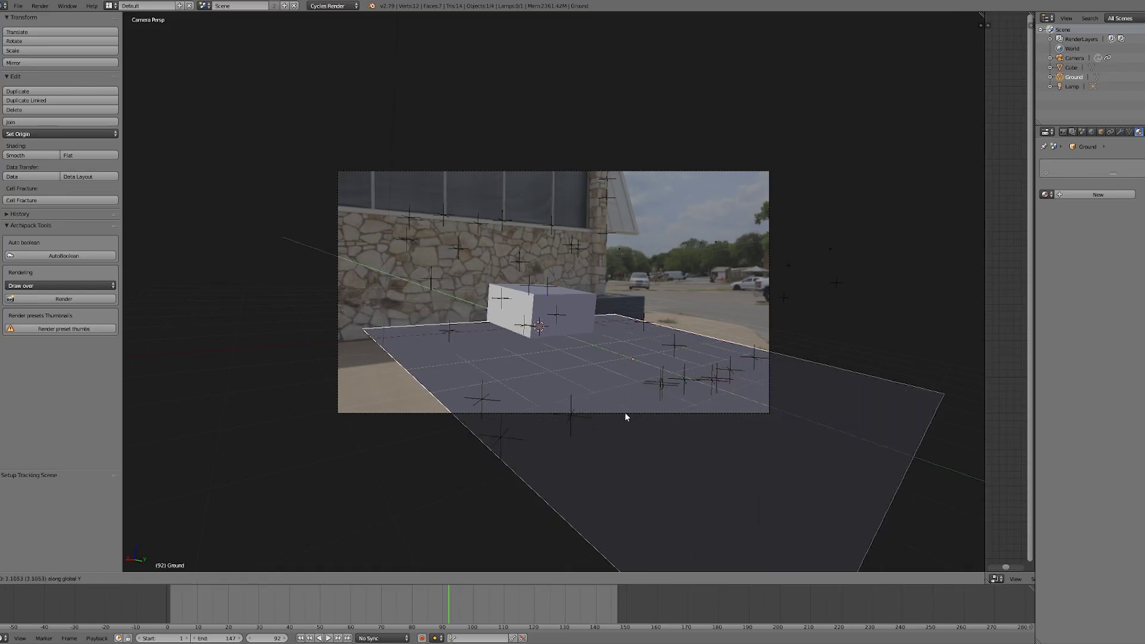
{"action": "left_click", "coordinate": [660, 433]}
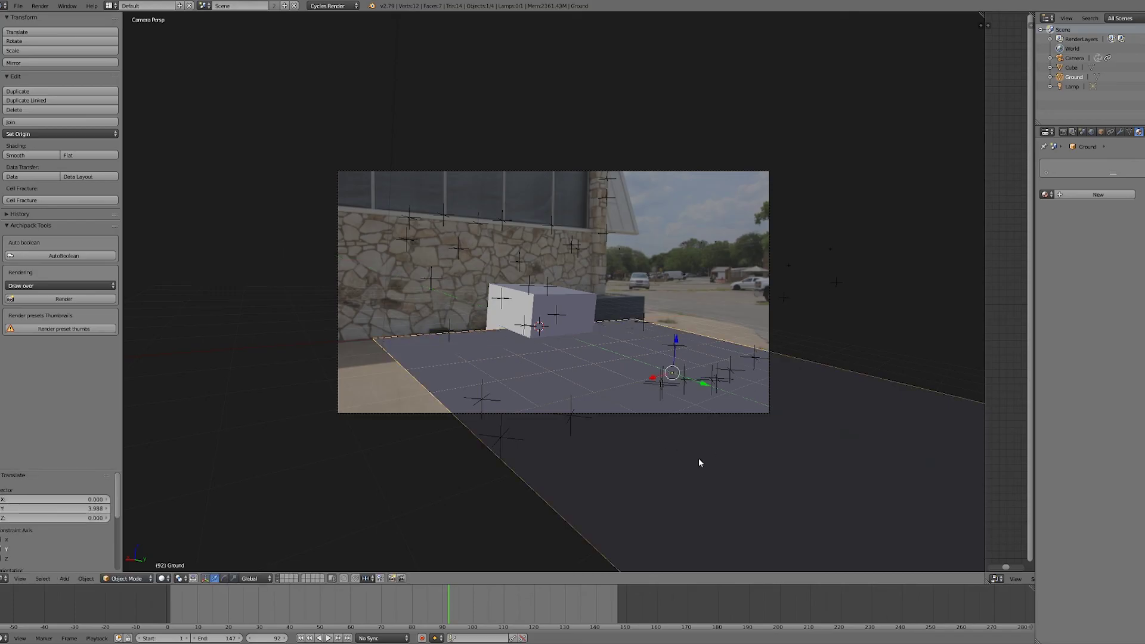
In Edit Mode, move the ground plane's outer edge about -4 units along Y to line up with the pavement's grass edge
{"action": "scroll", "coordinate": [699, 450], "scroll_direction": "down", "scroll_amount": 2}
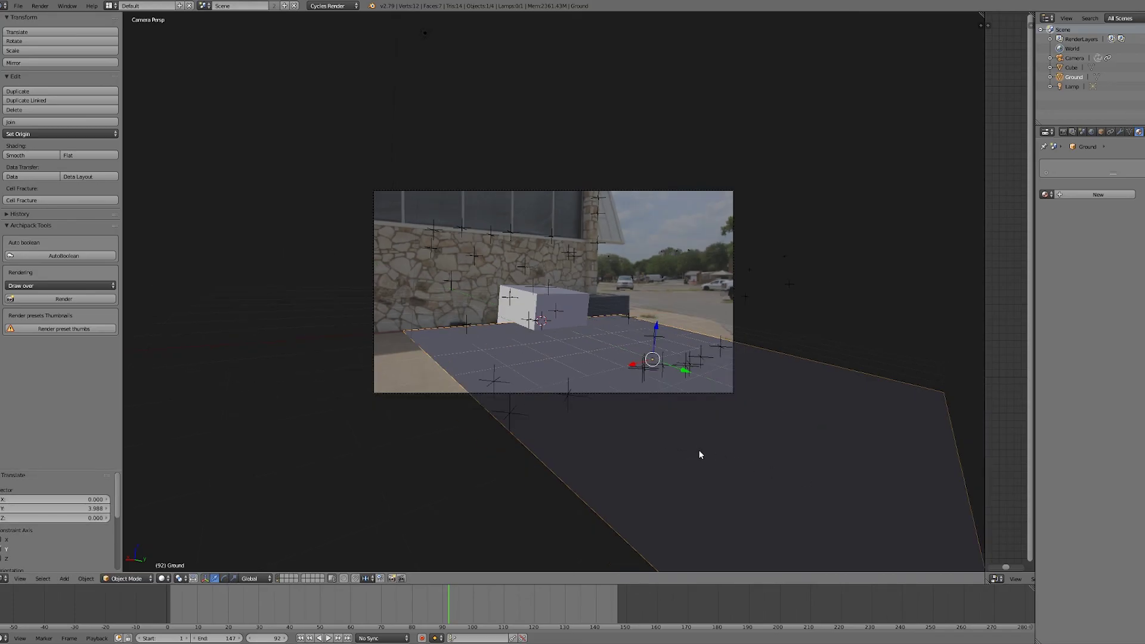
{"action": "key", "text": "Tab"}
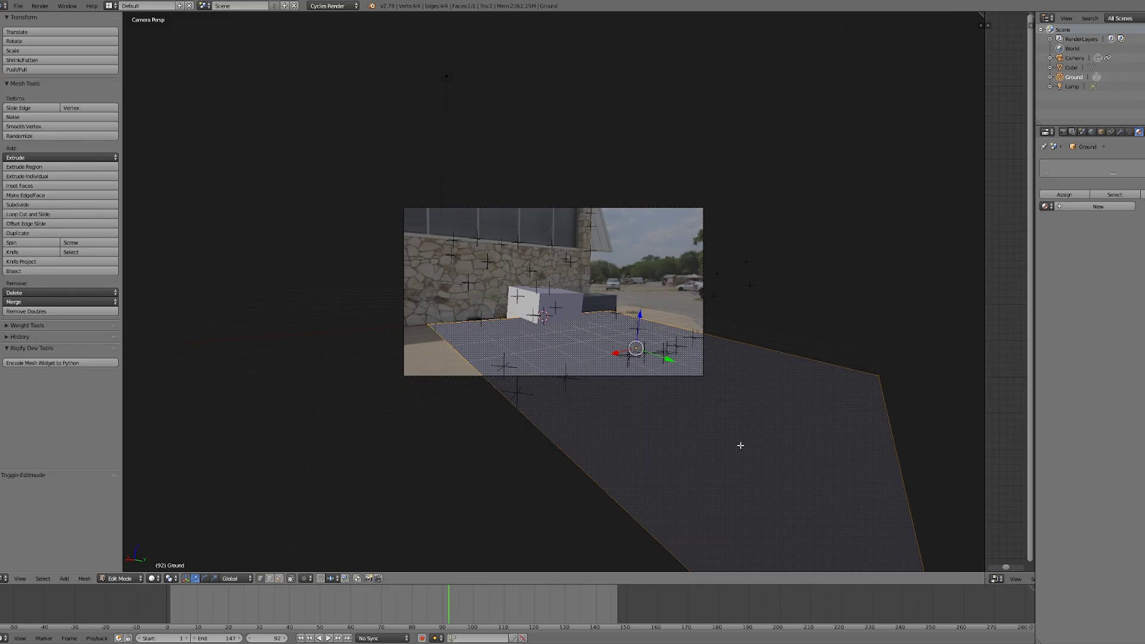
{"action": "key", "text": "ctrl+Tab"}
{"action": "left_click", "coordinate": [725, 455]}
{"action": "right_click", "coordinate": [907, 489]}
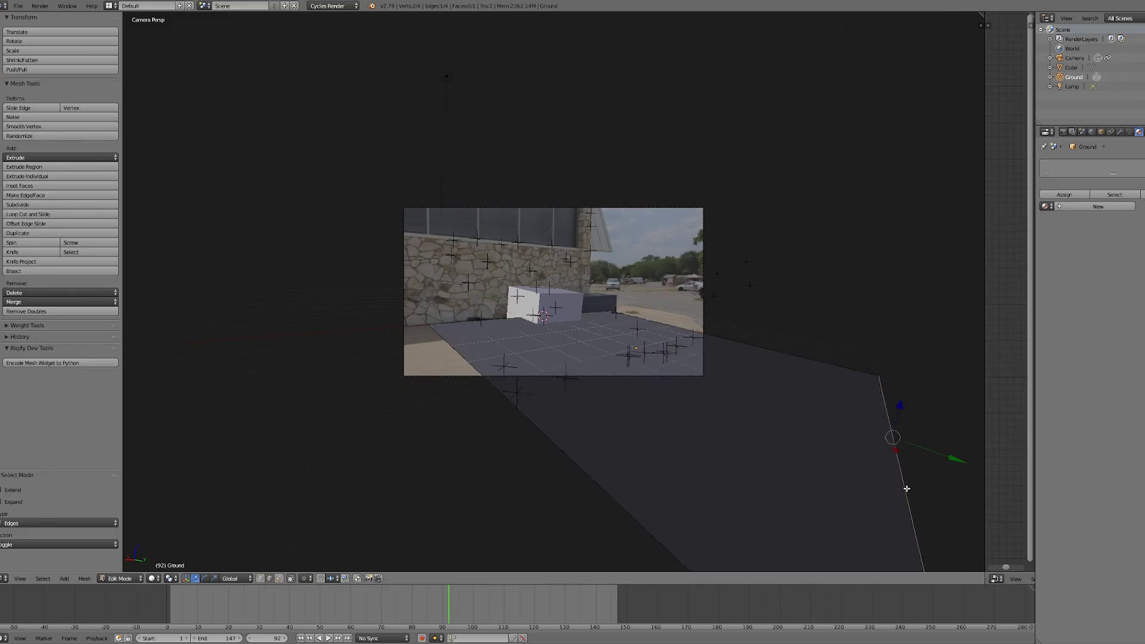
{"action": "key", "text": "g"}
{"action": "key", "text": "y"}
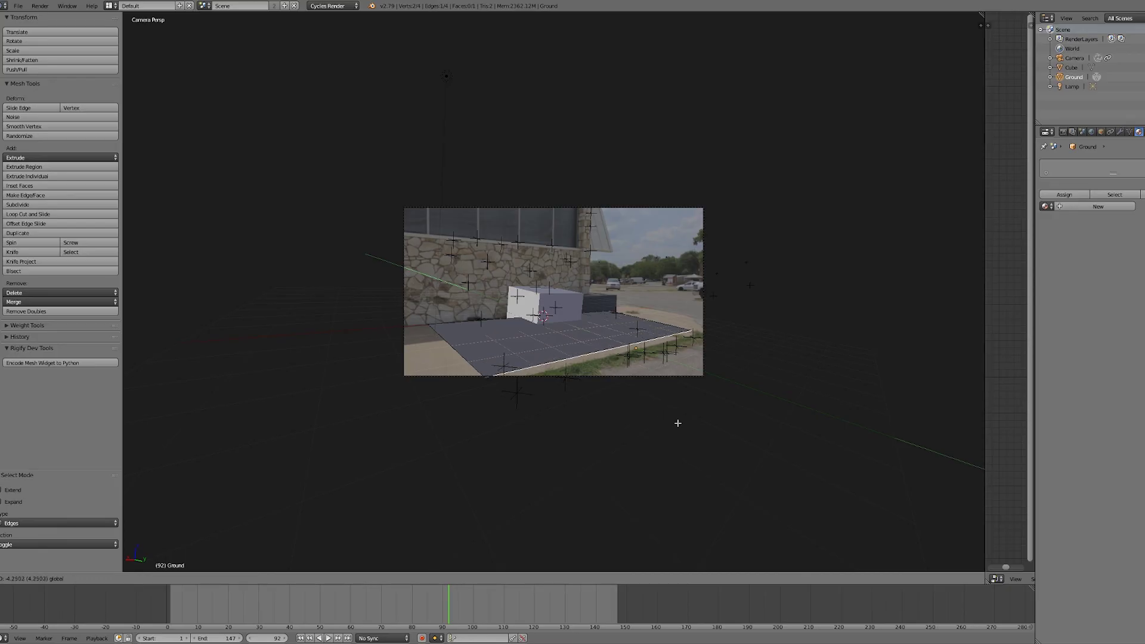
{"action": "left_click", "coordinate": [683, 425]}
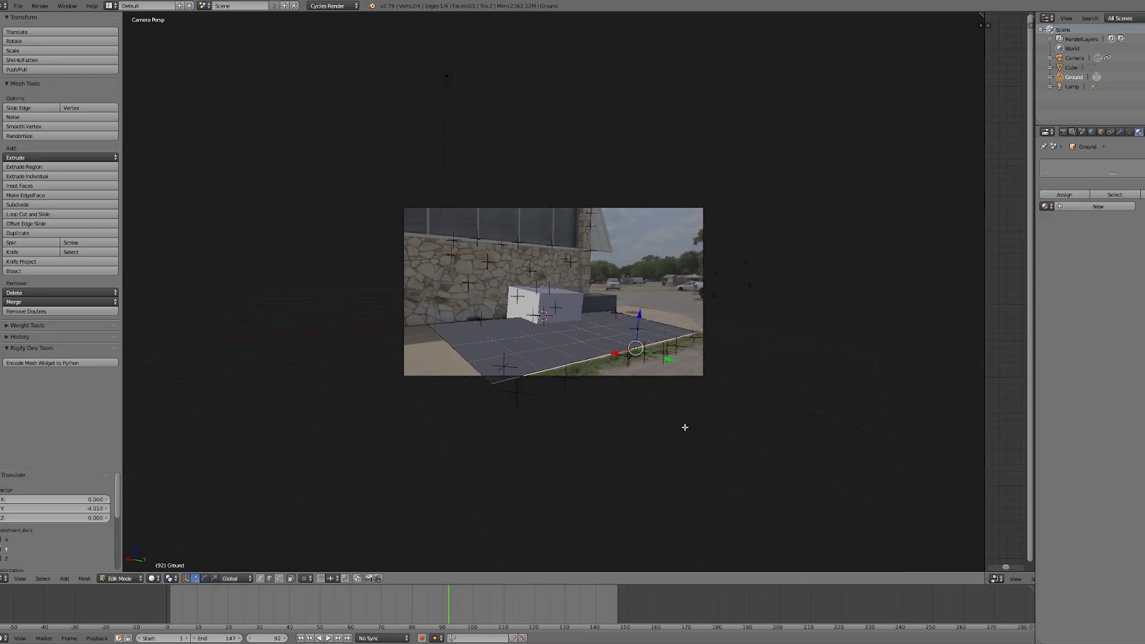
{"action": "scroll", "coordinate": [609, 376], "scroll_direction": "up", "scroll_amount": 1}
{"action": "scroll", "coordinate": [609, 376], "scroll_direction": "up", "scroll_amount": 2}
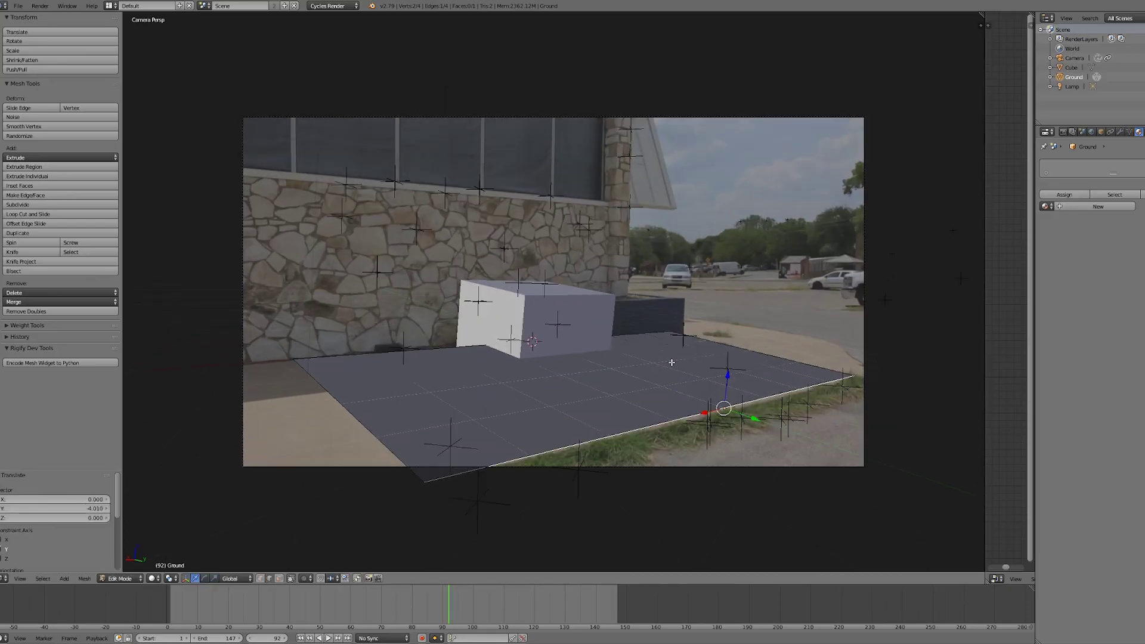
{"action": "key", "text": "a"}
{"action": "key", "text": "Tab"}
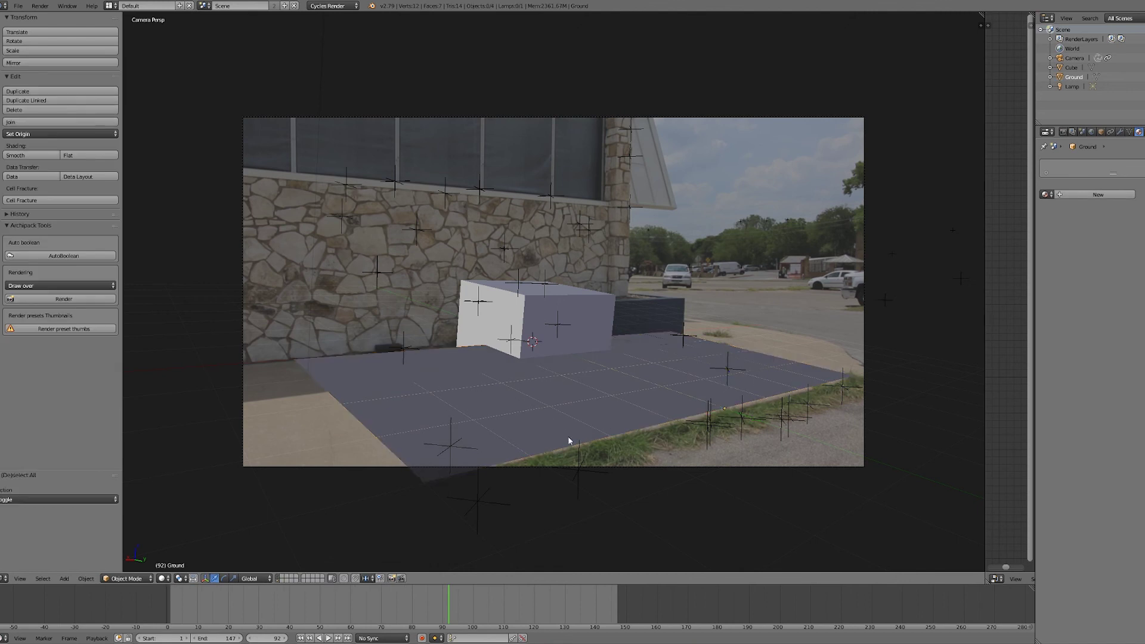
Scrub back through the clip and play it to check how the reshaped ground plane follows the footage
{"action": "left_click_drag", "start_coordinate": [438, 597], "coordinate": [287, 609]}
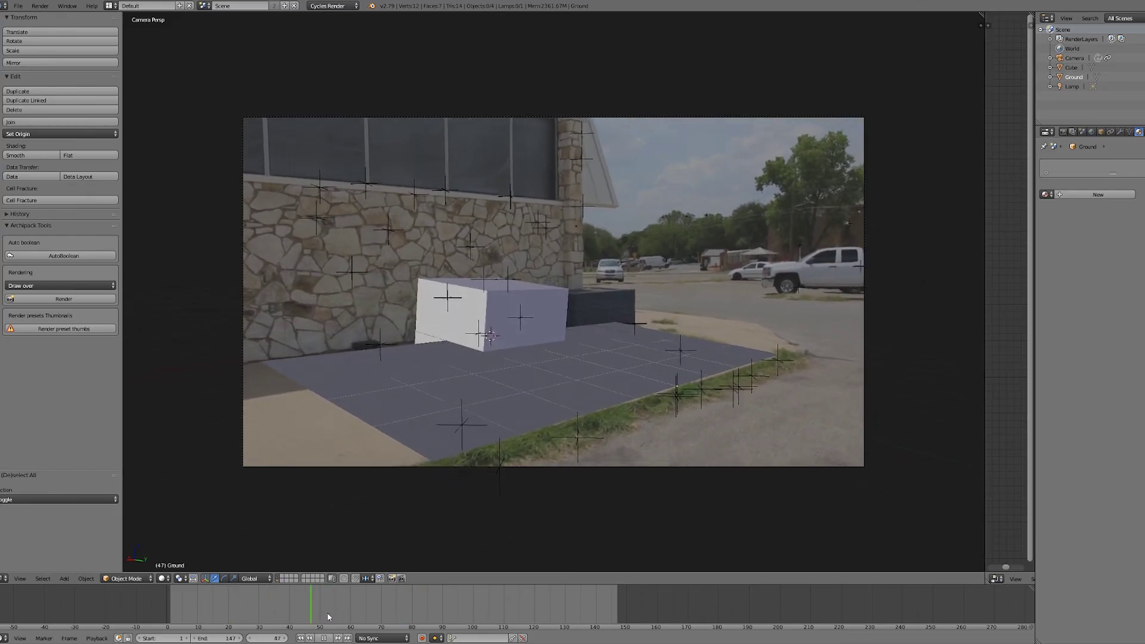
{"action": "left_click", "coordinate": [363, 605]}
{"action": "key", "text": "alt+a"}
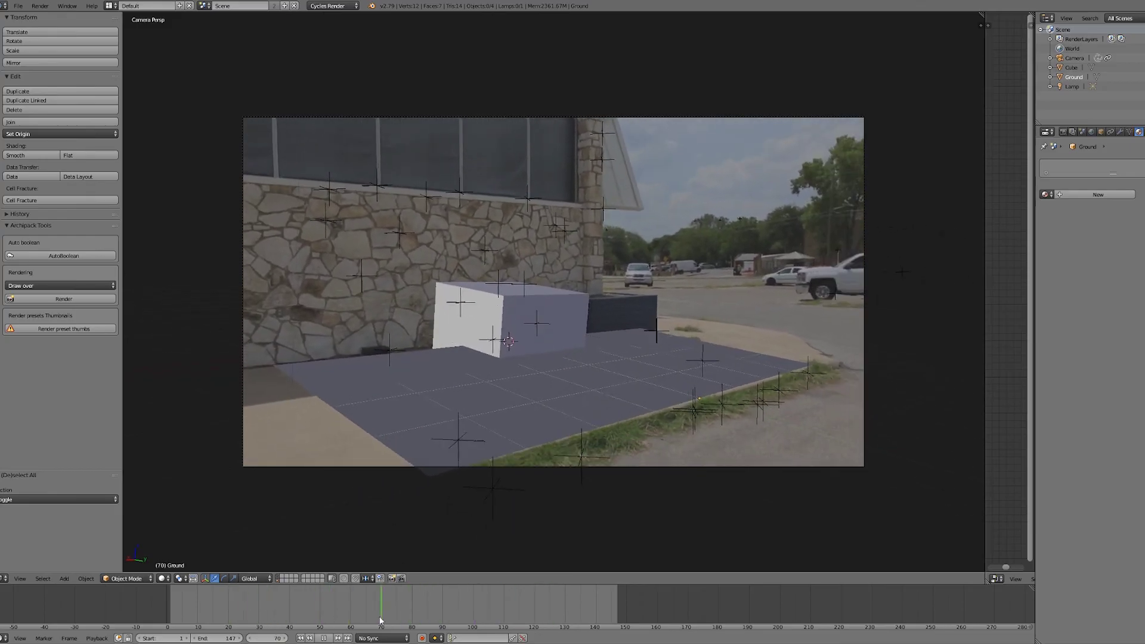
Select the cube, raise it about 1.14 units on Z, and scale it to about 0.38
{"action": "right_click", "coordinate": [516, 320]}
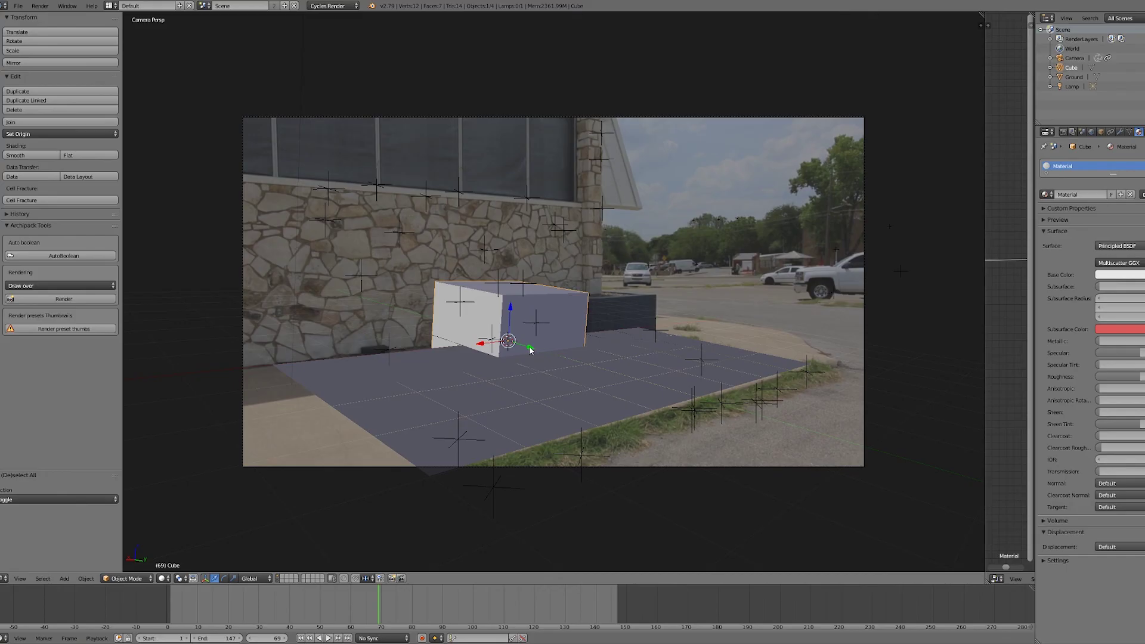
{"action": "key", "text": "g"}
{"action": "key", "text": "y"}
{"action": "key", "text": "z"}
{"action": "left_click", "coordinate": [724, 279]}
{"action": "key", "text": "s"}
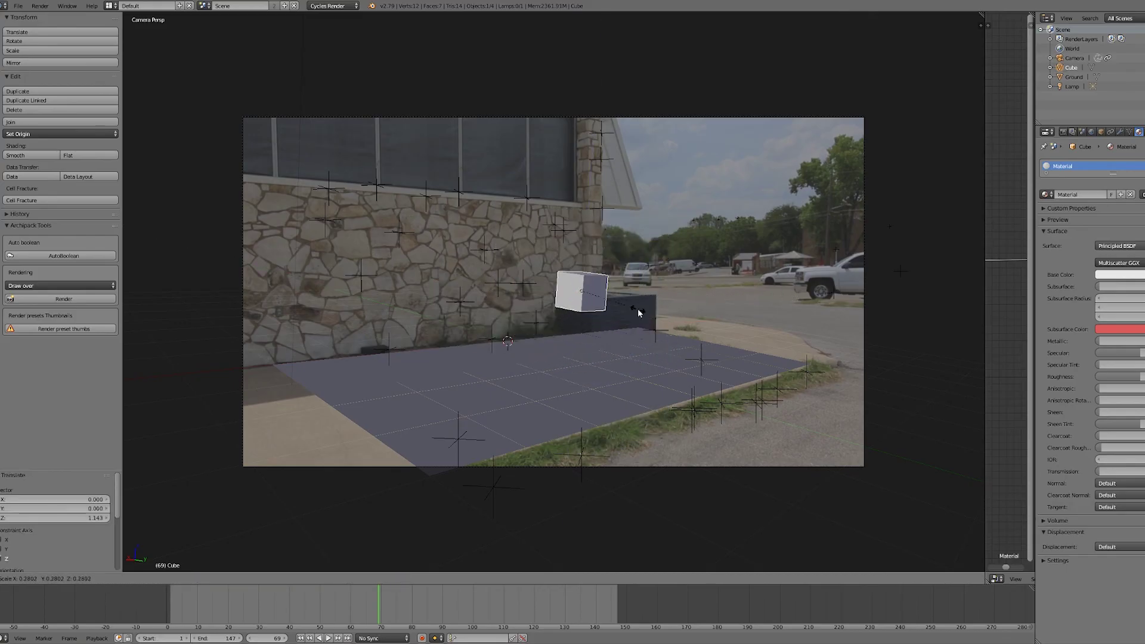
{"action": "left_click", "coordinate": [634, 313]}
Lower the cube about 0.62 units along Z toward the ground by the blue planter and clear the selection
{"action": "left_click_drag", "start_coordinate": [583, 254], "coordinate": [694, 320]}
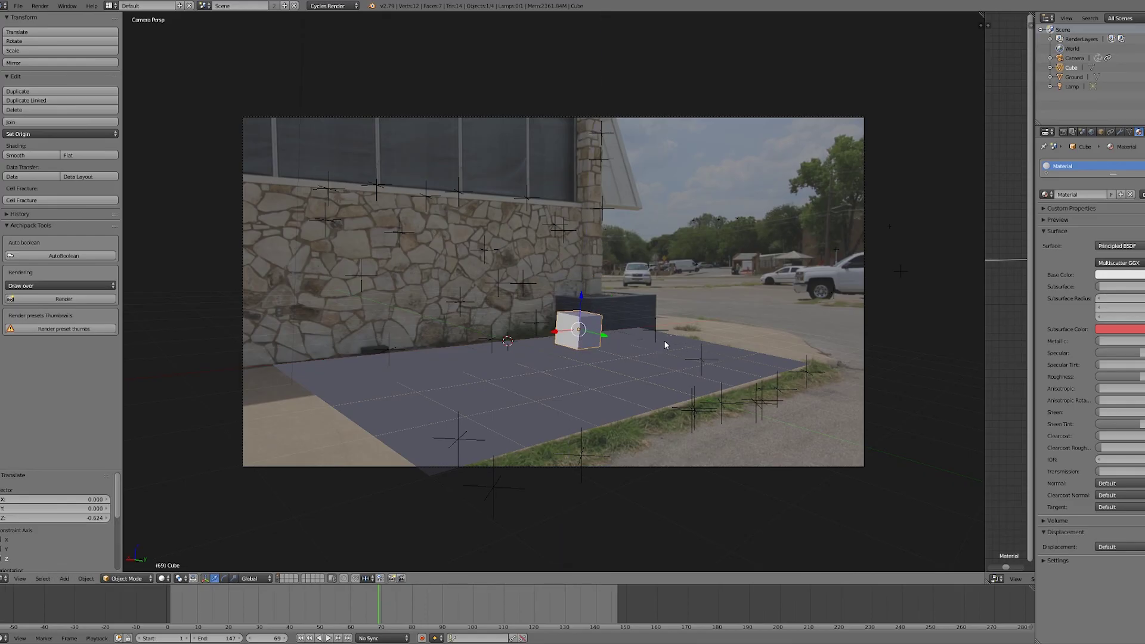
{"action": "key", "text": "g"}
{"action": "key", "text": "x"}
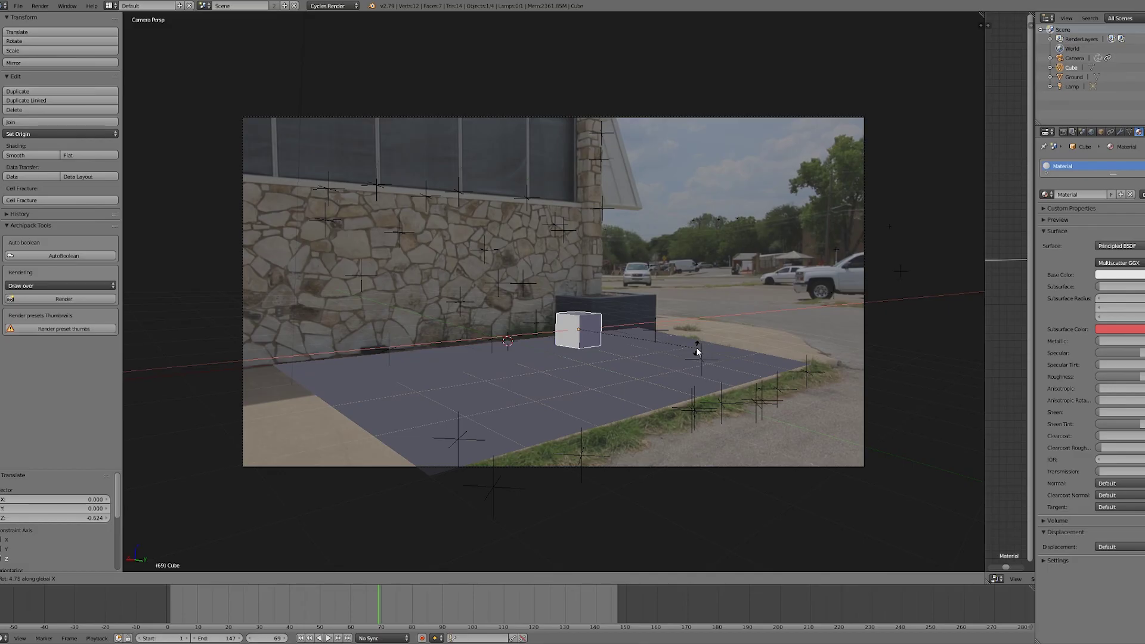
{"action": "key", "text": "Escape"}
{"action": "key", "text": "a"}
{"action": "right_click", "coordinate": [585, 321]}
{"action": "key", "text": "a"}
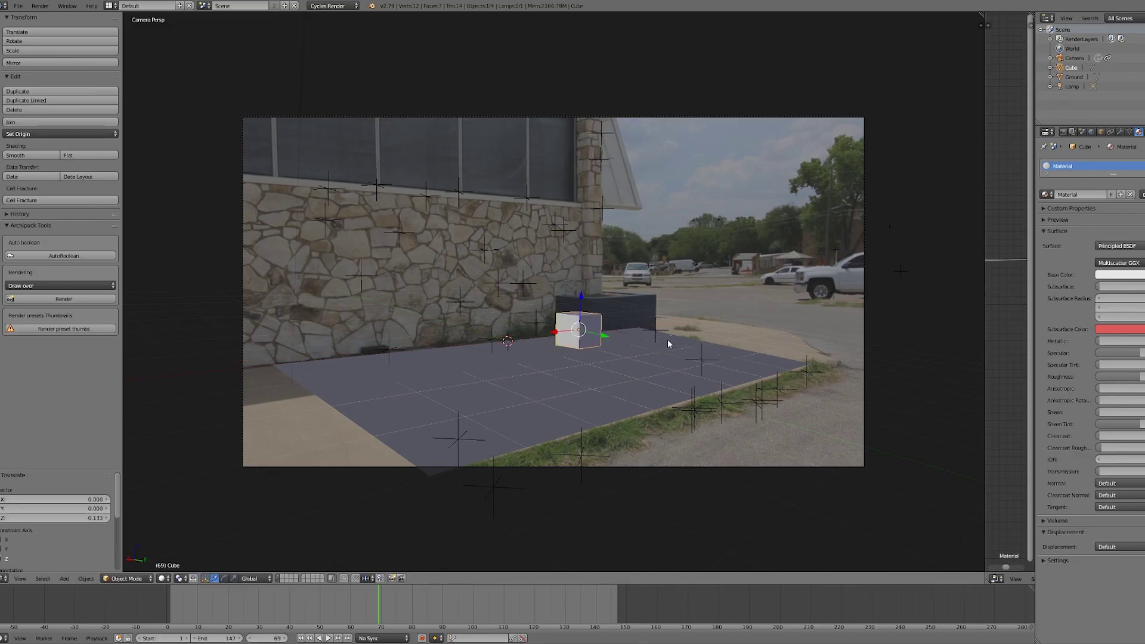
Enlarge the node editor, show the compositing nodes with the backdrop off, examine the node setup, and shrink the editor again
{"action": "left_click_drag", "start_coordinate": [985, 301], "coordinate": [576, 358]}
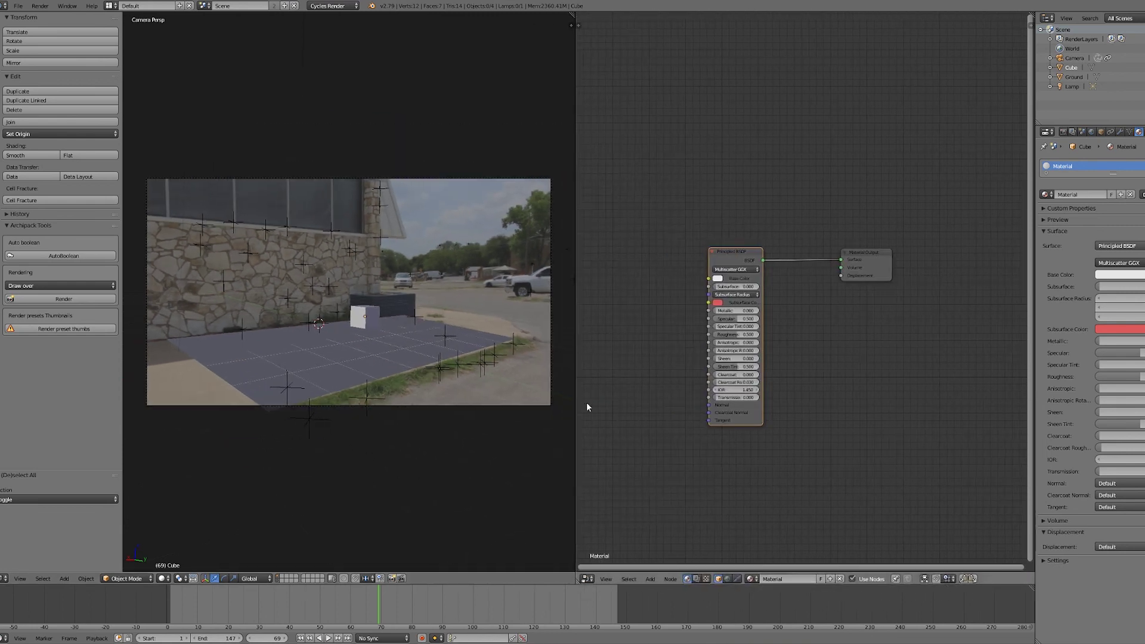
{"action": "left_click", "coordinate": [705, 579]}
{"action": "key", "text": "Home"}
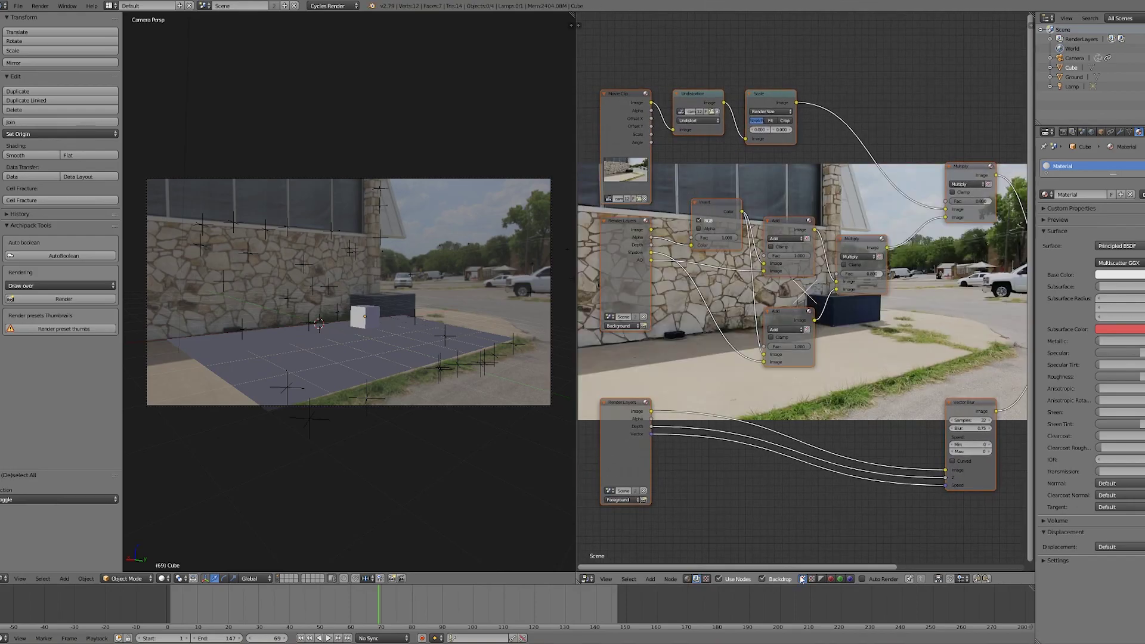
{"action": "left_click", "coordinate": [777, 581]}
{"action": "middle_click_drag", "start_coordinate": [905, 363], "coordinate": [929, 366]}
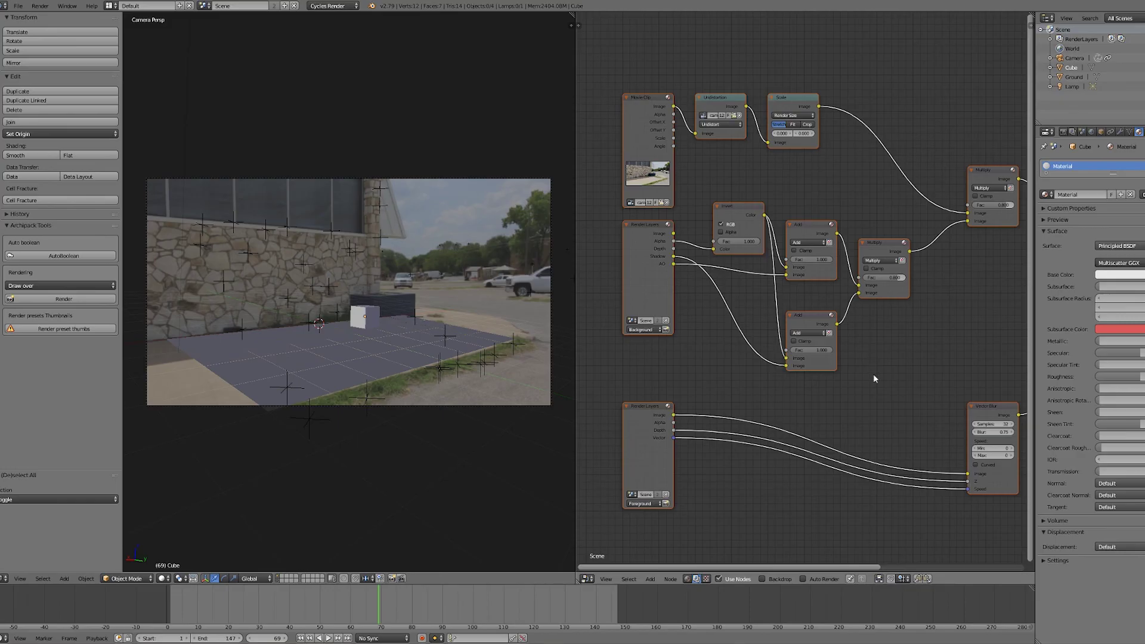
{"action": "scroll", "coordinate": [913, 360], "scroll_direction": "down", "scroll_amount": 2}
{"action": "middle_click_drag", "start_coordinate": [902, 366], "coordinate": [927, 321]}
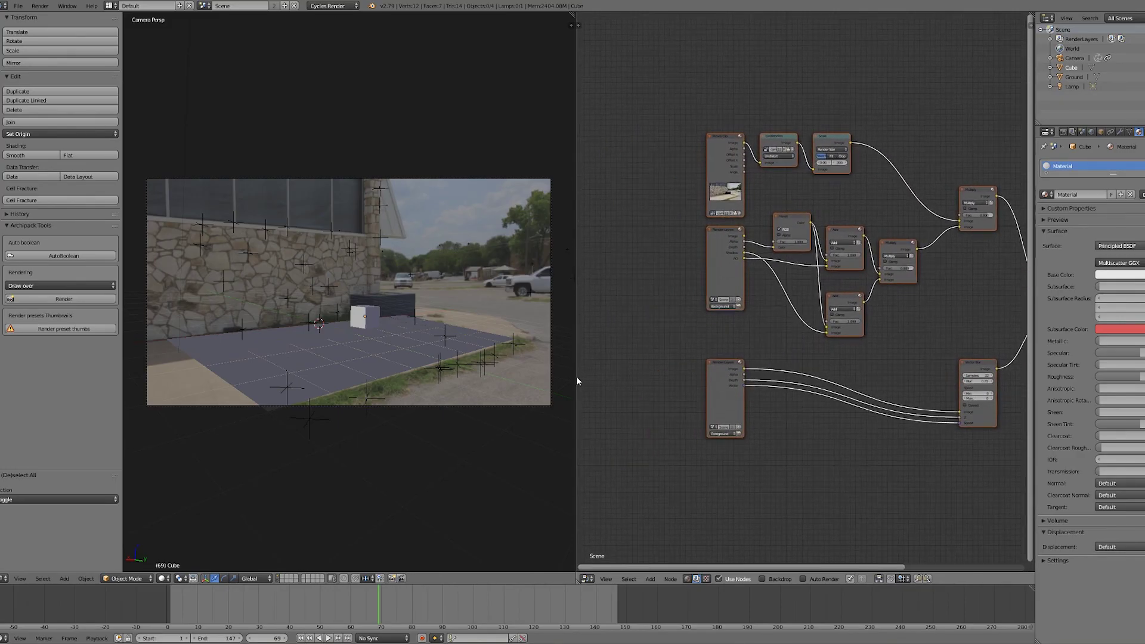
{"action": "left_click_drag", "start_coordinate": [577, 381], "coordinate": [966, 352]}
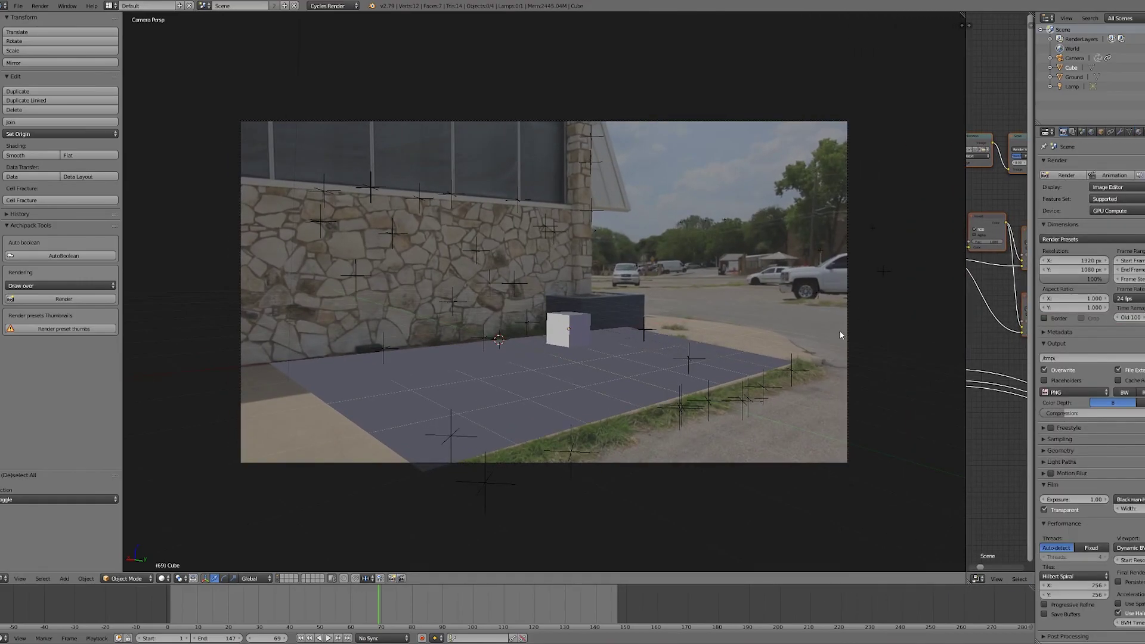
Render frame 69 at 100% resolution to check the composited cube and return to the 3D view
{"action": "left_click", "coordinate": [1069, 176]}
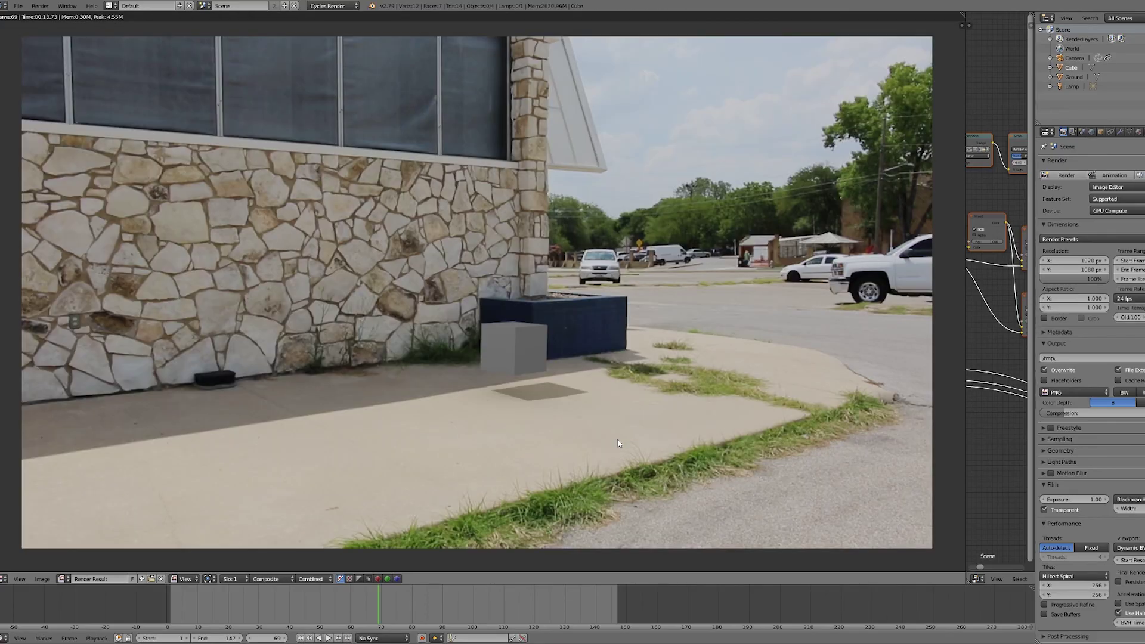
{"action": "key", "text": "Escape"}
{"action": "scroll", "coordinate": [592, 335], "scroll_direction": "down", "scroll_amount": 1}
{"action": "scroll", "coordinate": [592, 335], "scroll_direction": "up", "scroll_amount": 1}
{"action": "scroll", "coordinate": [593, 336], "scroll_direction": "up", "scroll_amount": 1}
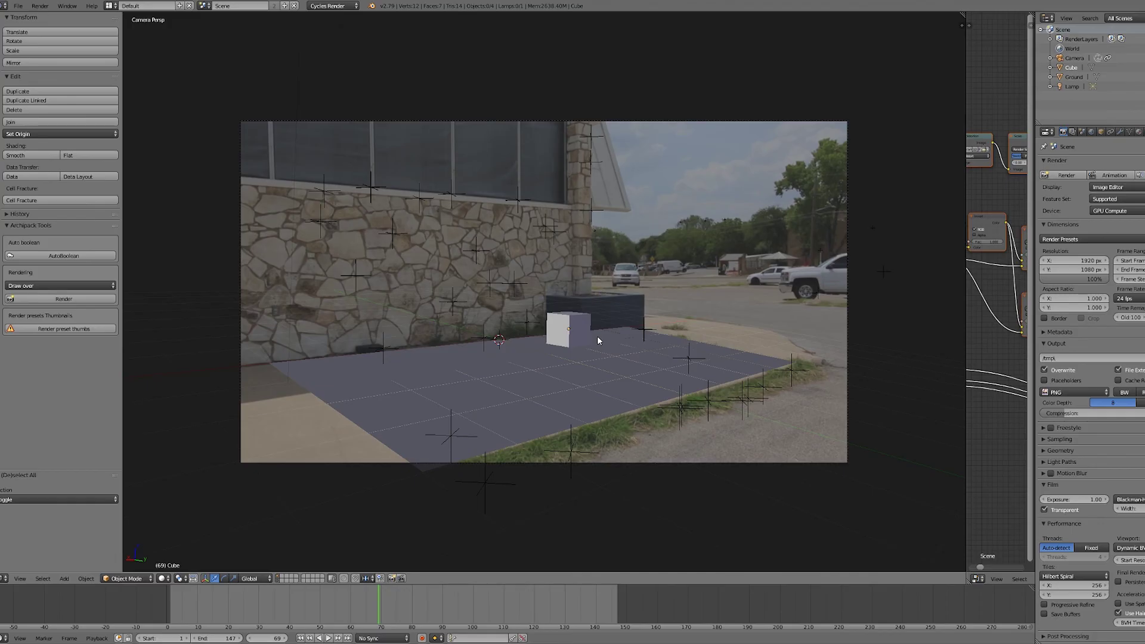
{"action": "scroll", "coordinate": [596, 336], "scroll_direction": "up", "scroll_amount": 1}
Return to the Motion Tracking screen layout and deselect all the track markers
{"action": "left_click", "coordinate": [108, 6]}
{"action": "left_click", "coordinate": [157, 71]}
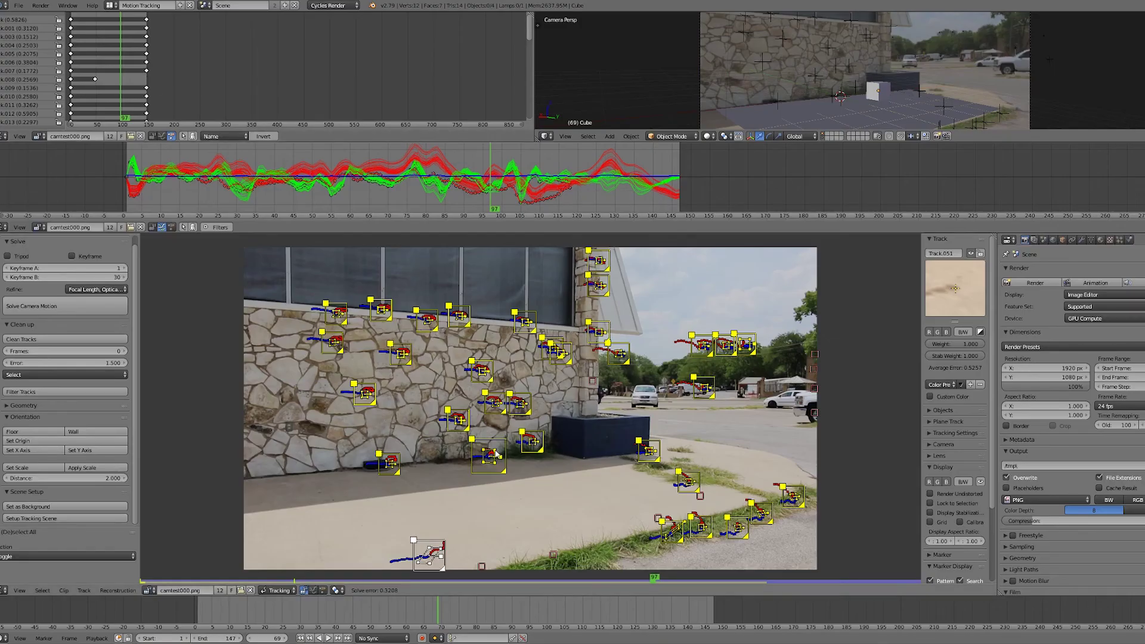
{"action": "key", "text": "a"}
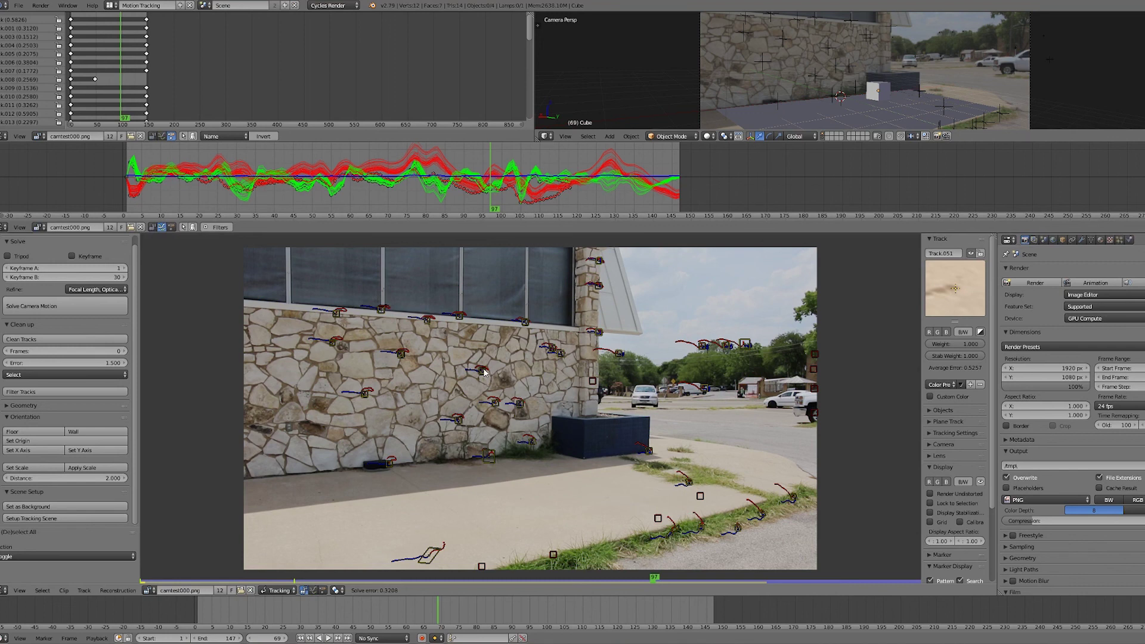